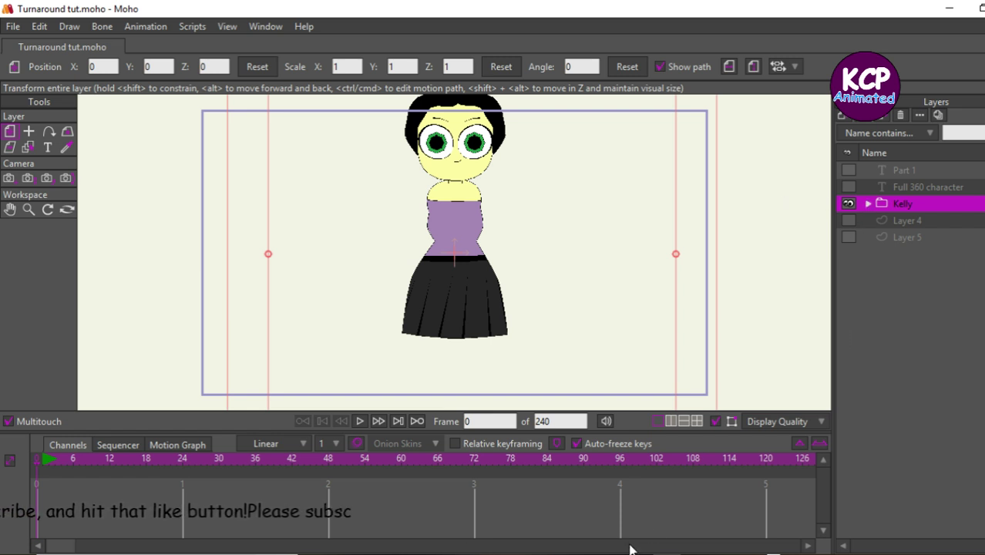
key("alt+Tab")
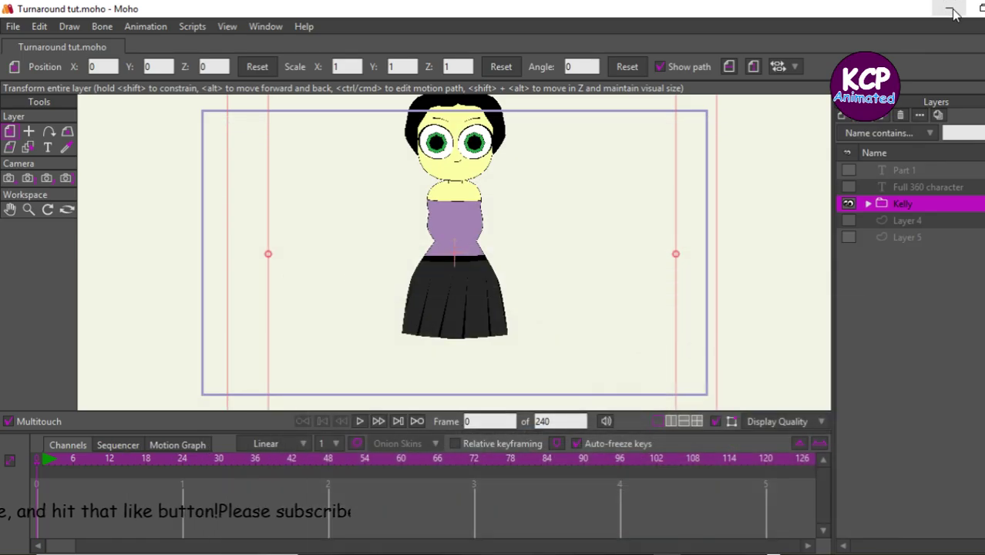
left_click(949, 8)
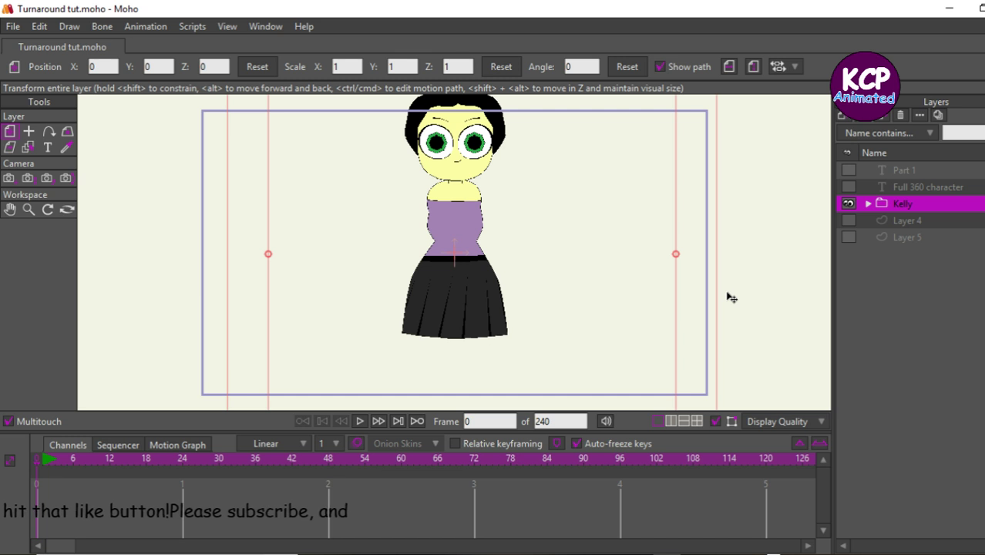
Convert the Kelly group layer to a bone layer.
right_click(883, 206)
left_click(886, 206)
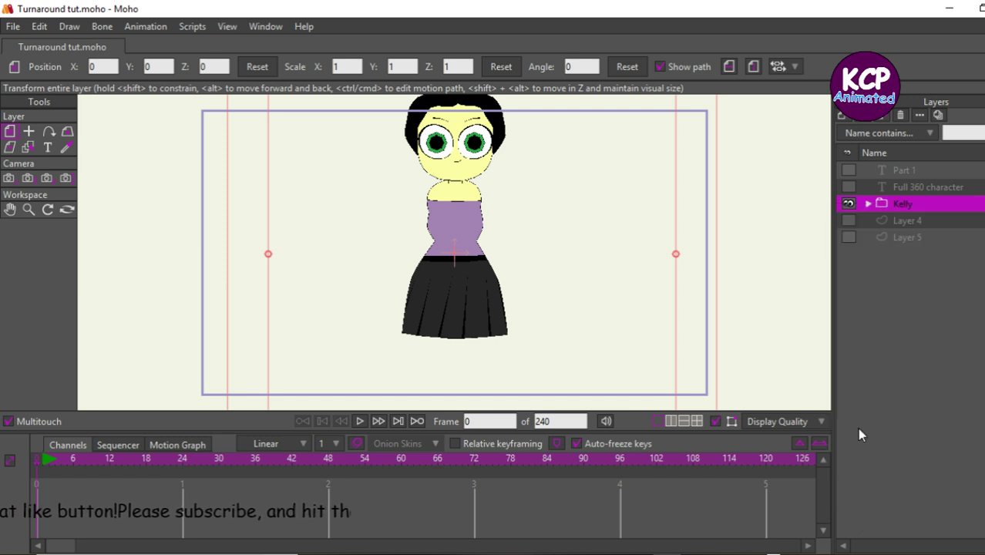
right_click(912, 205)
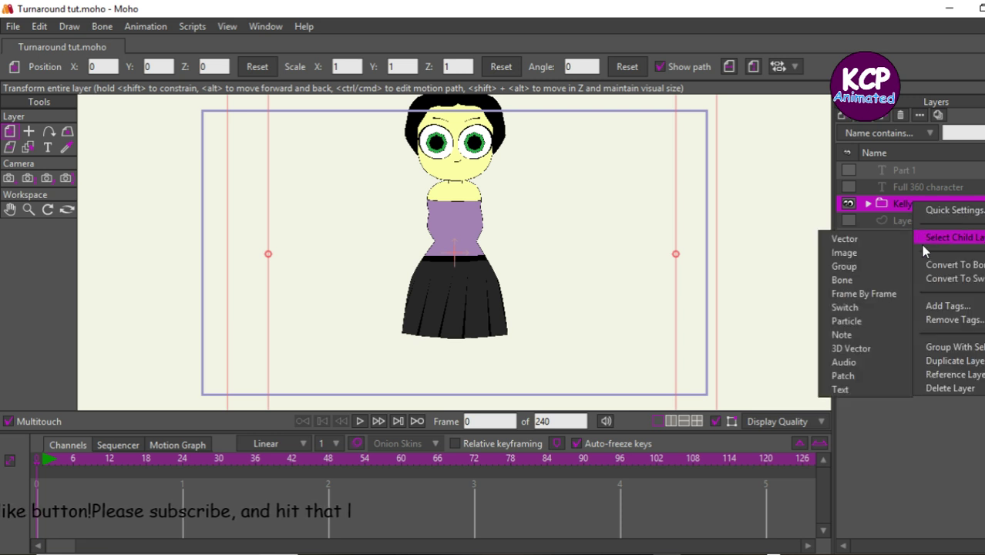
left_click(929, 267)
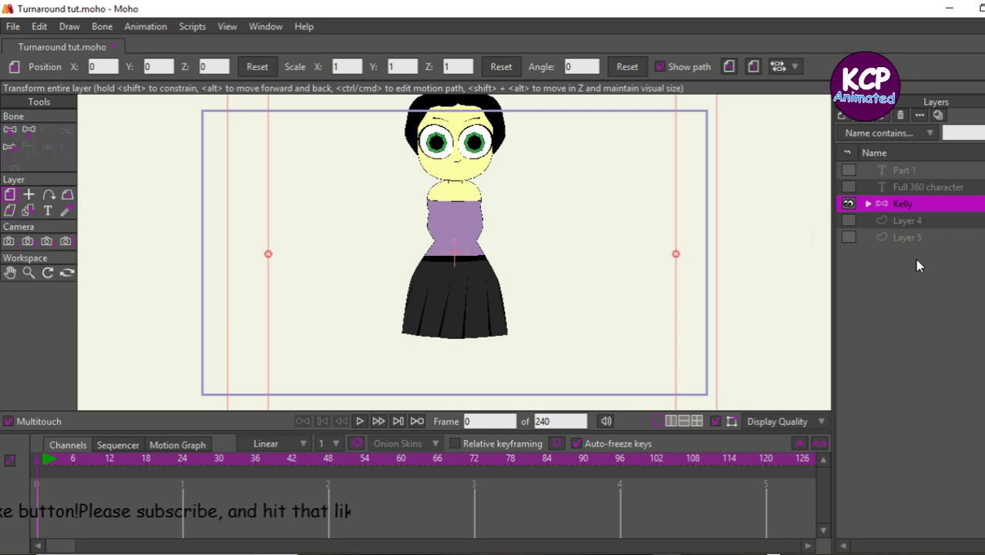
Expand the Kelly layer and add a new vector layer directly above the Head shape inside its Head group.
left_click(867, 204)
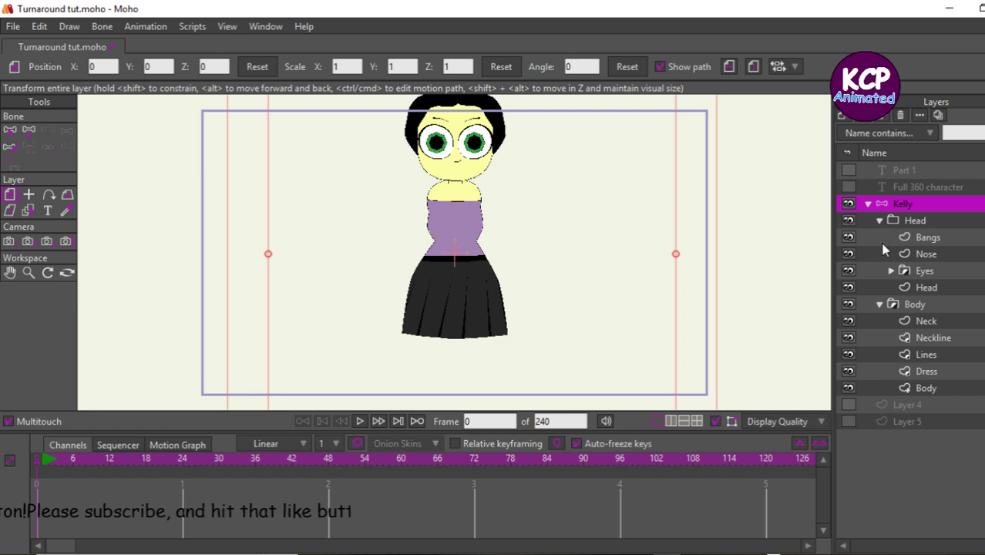
left_click(916, 238)
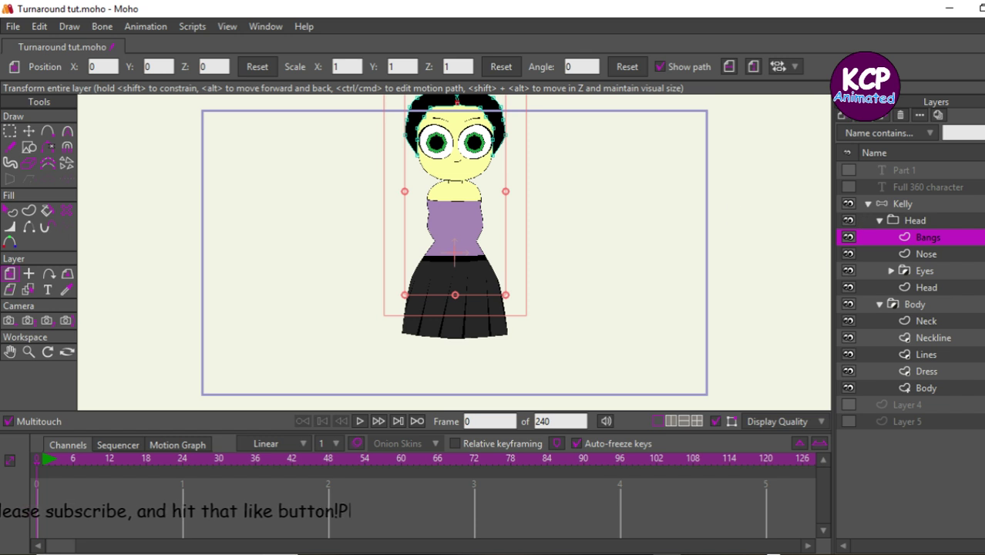
left_click(906, 252)
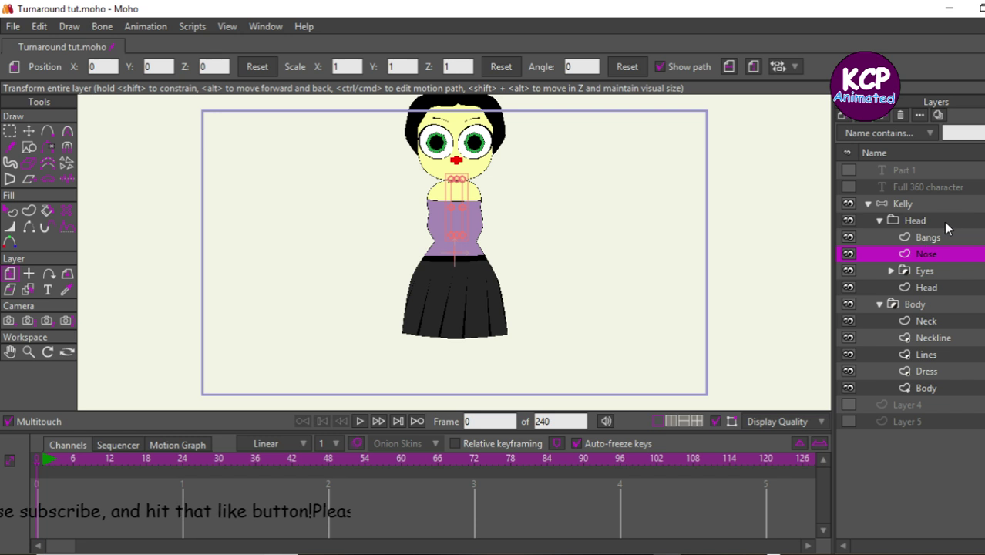
left_click(942, 221)
key("Home")
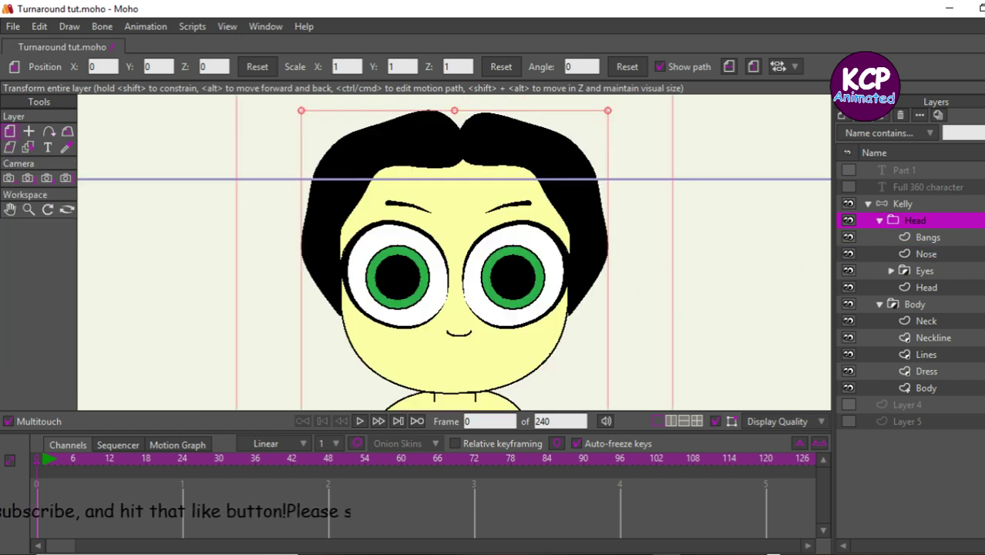
left_click(926, 288)
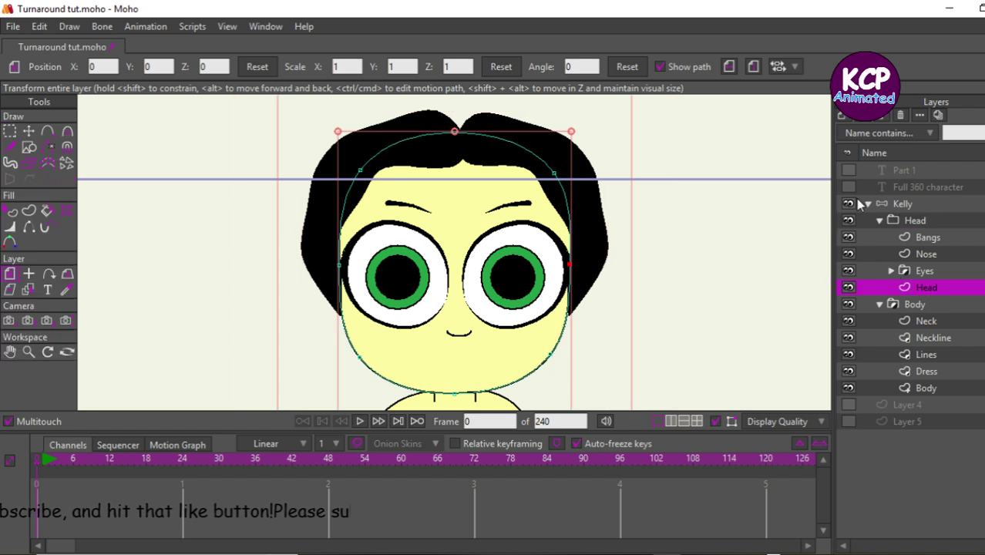
left_click(846, 120)
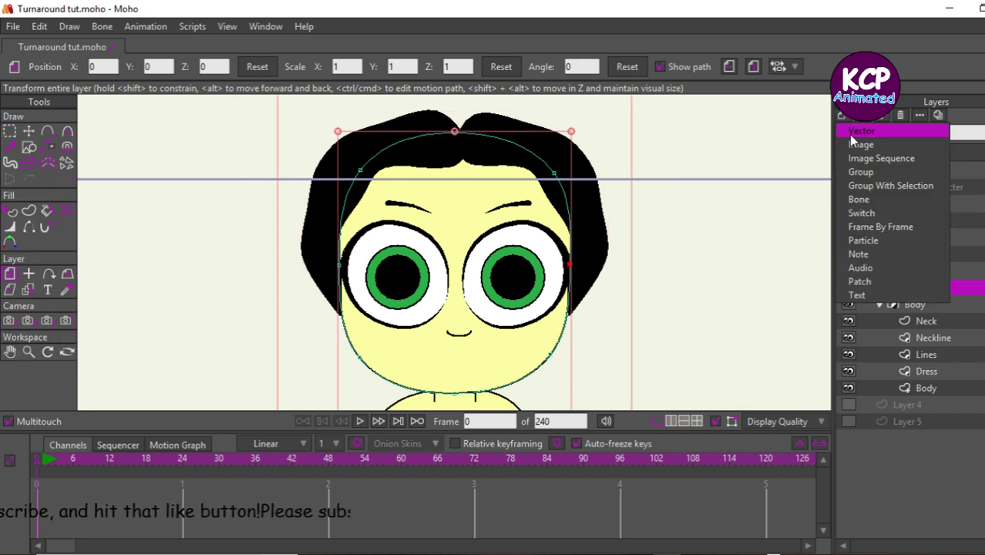
left_click(849, 130)
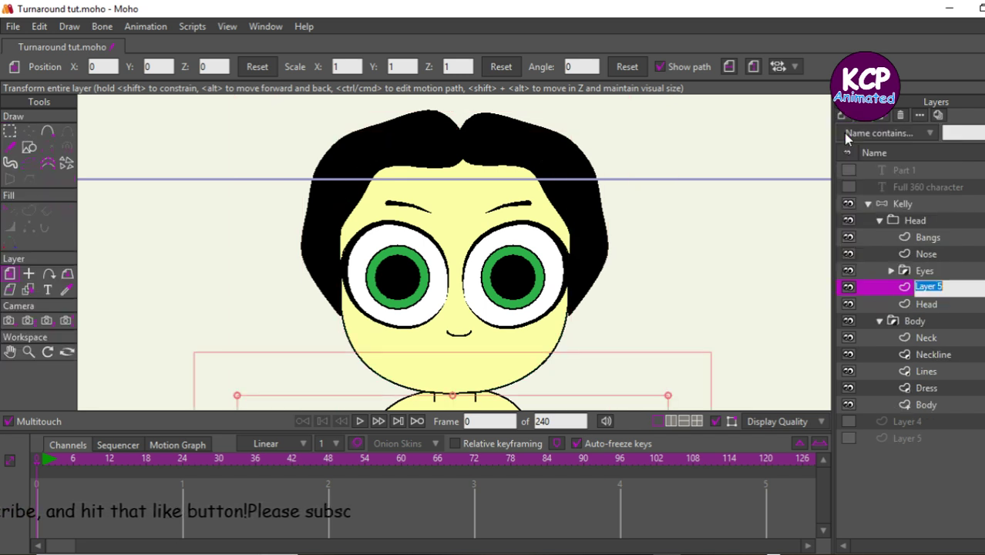
Rename the new vector layer as Mouth shape.
double_click(916, 288)
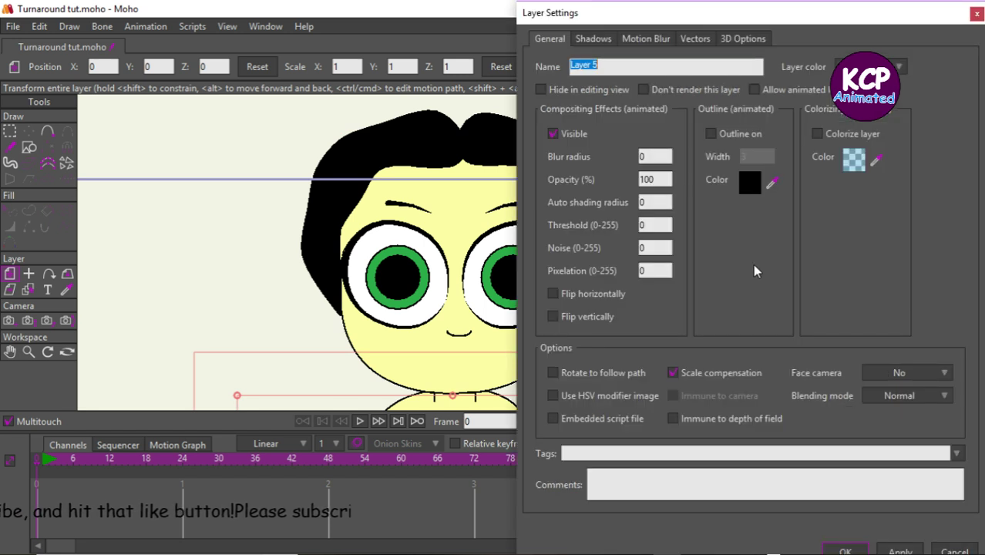
type("Mo")
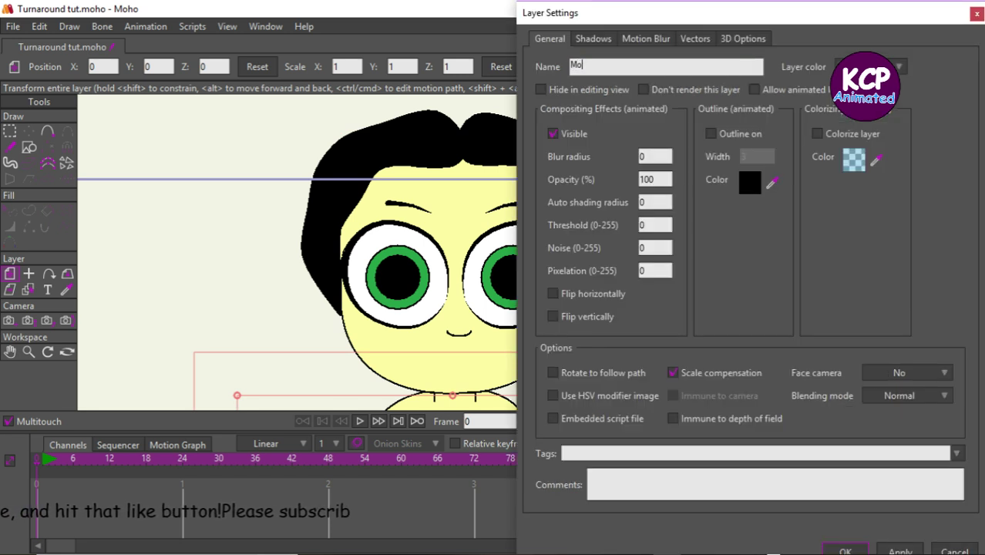
type("uth ")
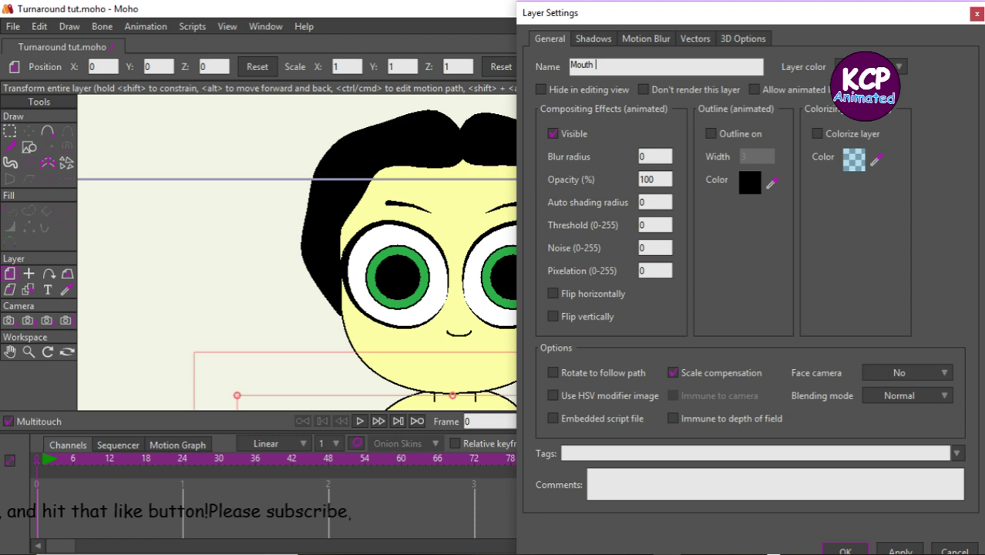
type("shap")
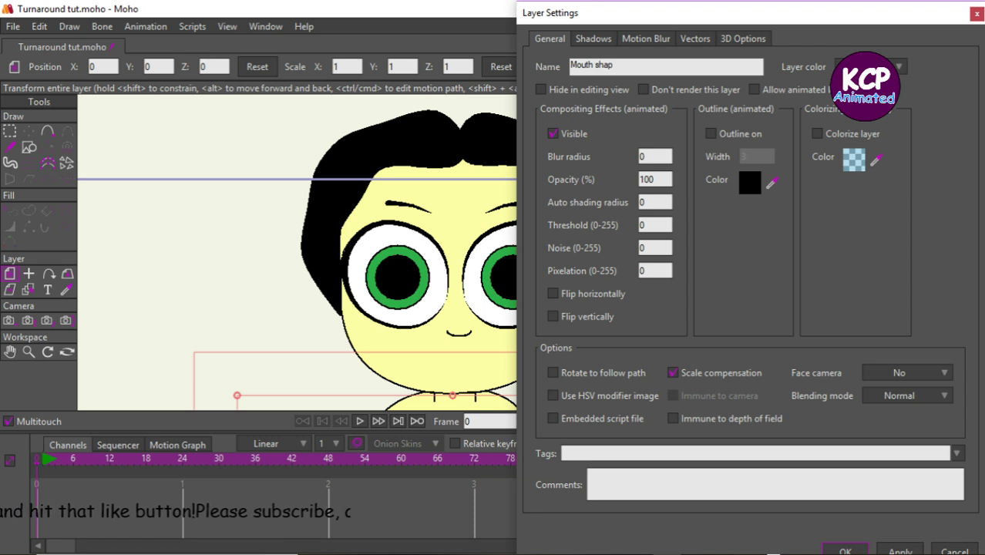
type("e")
key("Return")
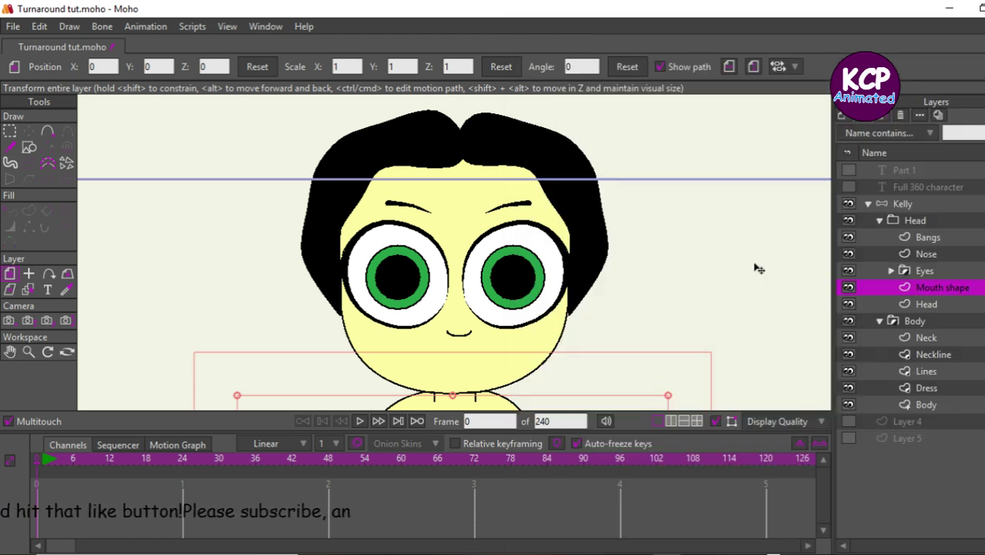
Group the Mouth shape layer into a new group named Mouth.
left_click(840, 116)
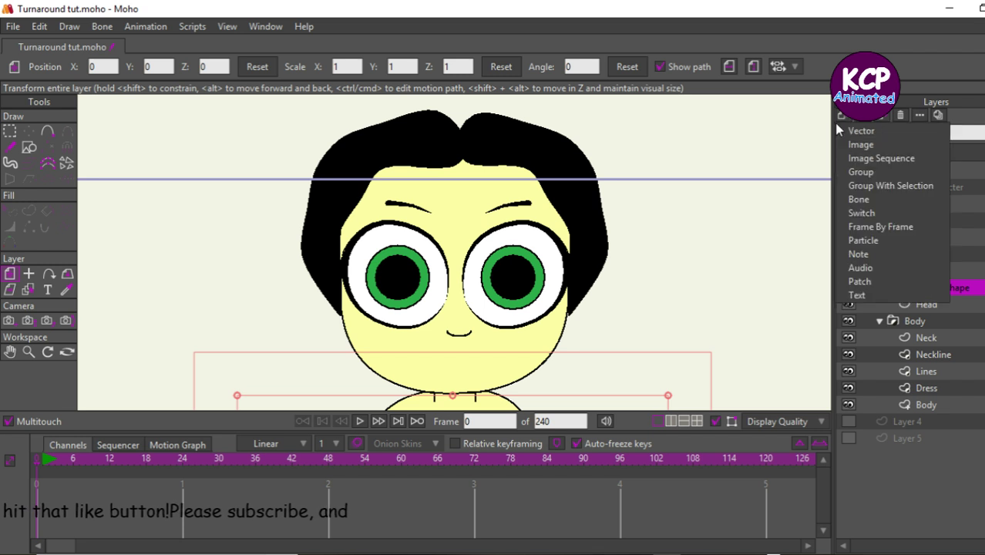
left_click(877, 187)
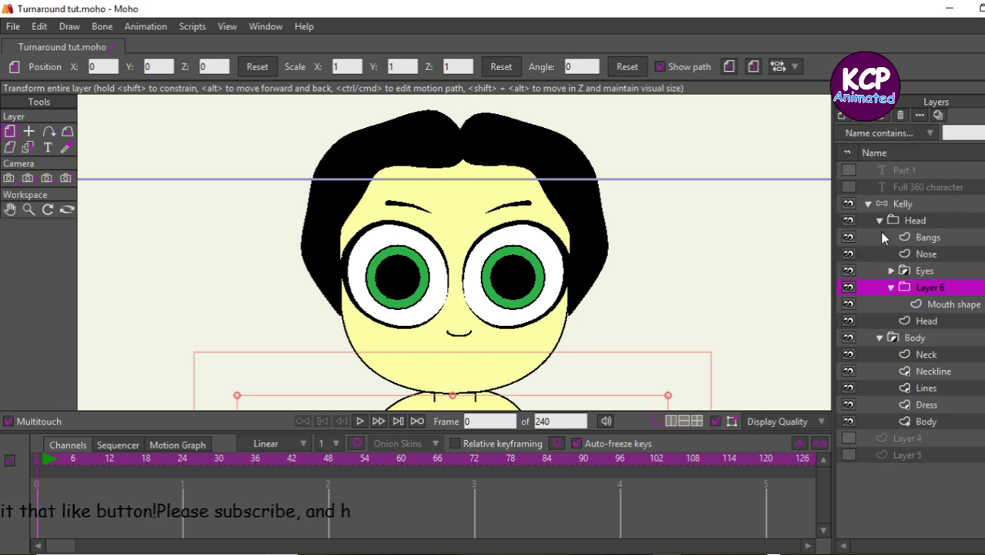
double_click(930, 288)
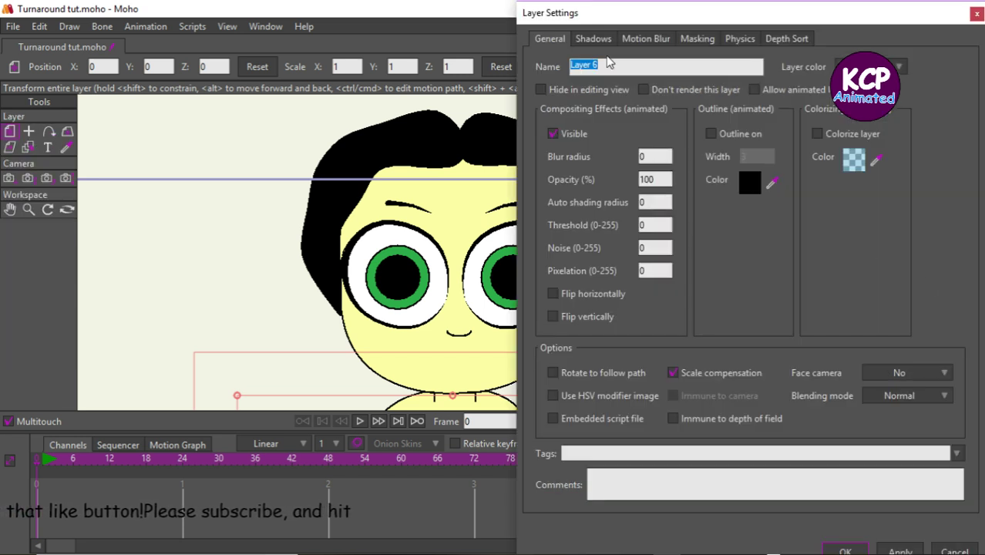
type("Mo")
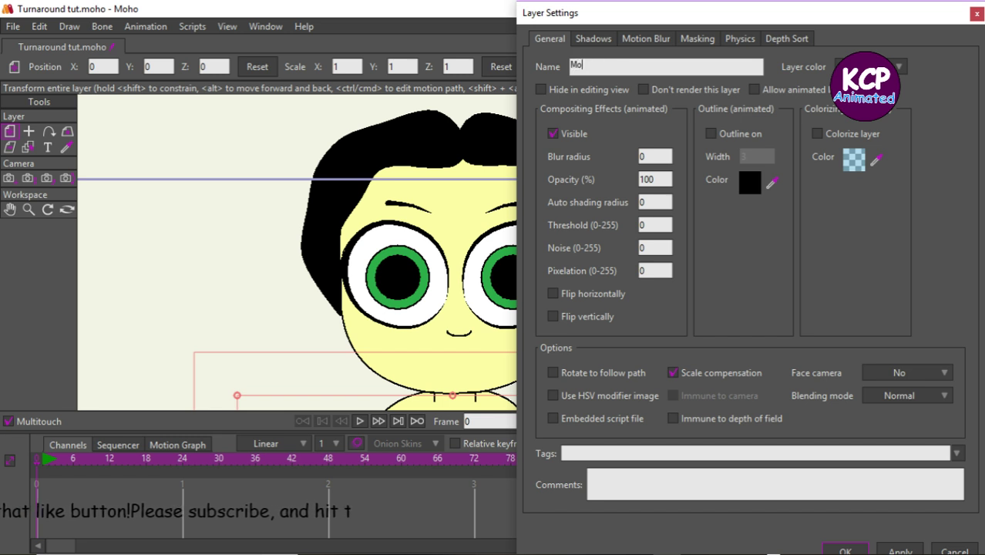
type("uth")
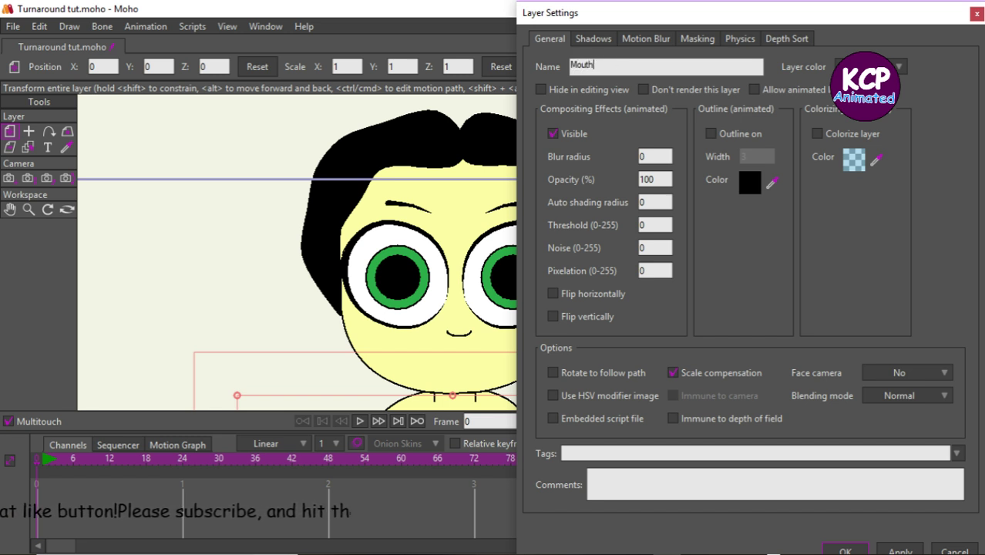
Set the Mouth group's mask to Hide all.
left_click(709, 43)
left_click(650, 135)
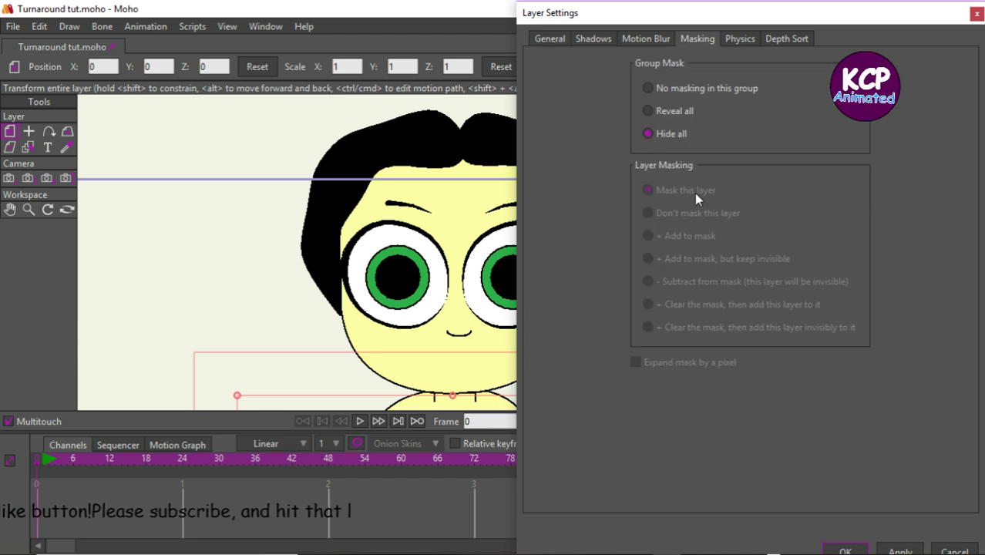
left_click(976, 14)
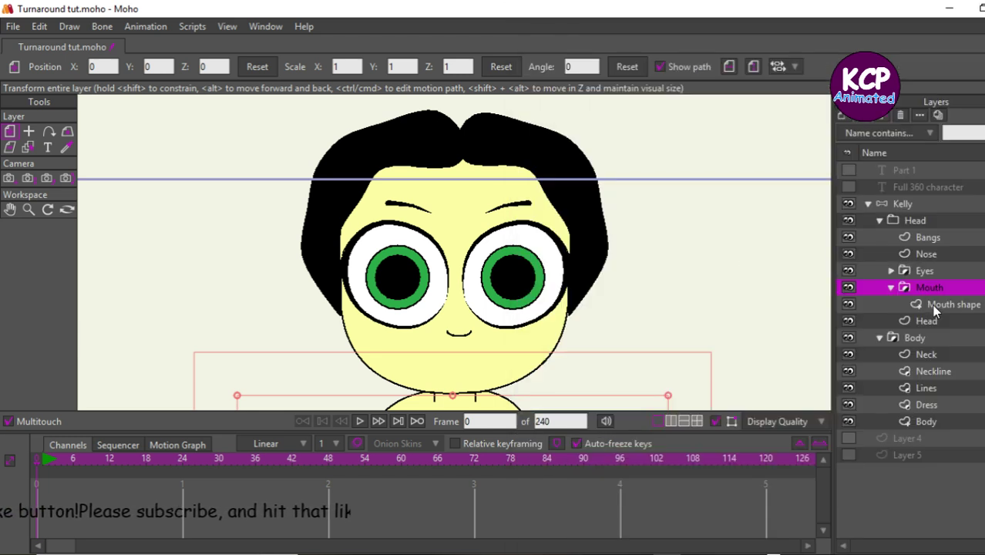
Exclude strokes from the Mouth shape layer's mask, keeping it set to add to the mask.
double_click(933, 303)
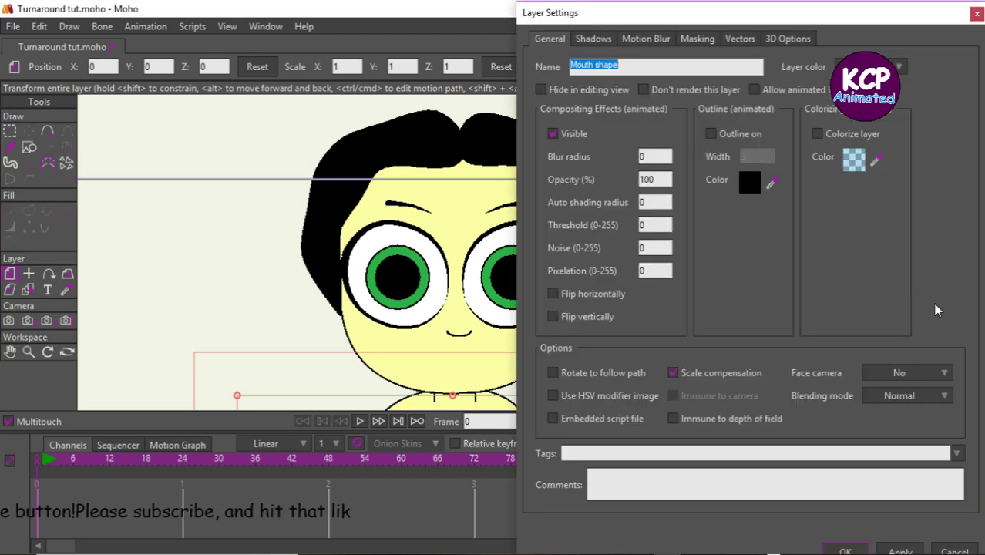
left_click(698, 40)
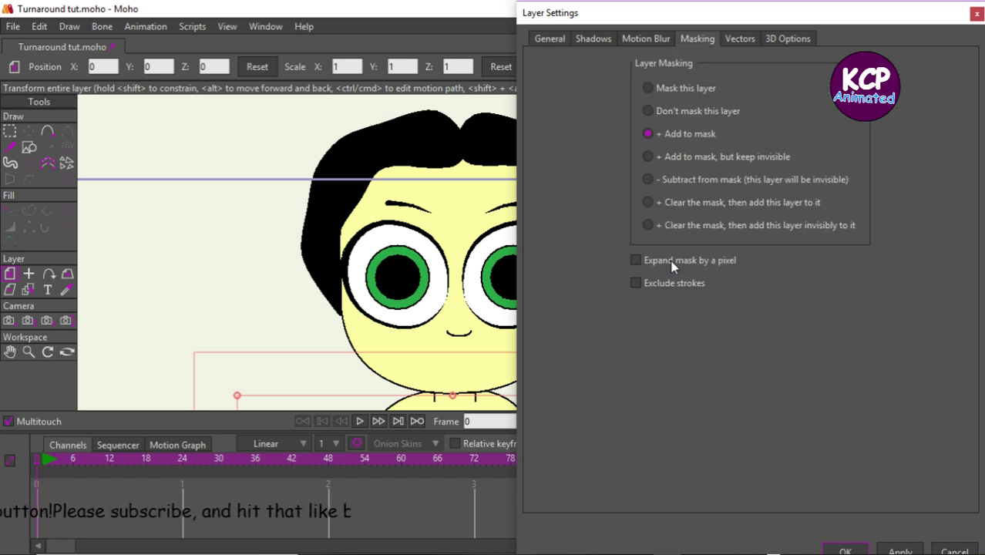
left_click(678, 285)
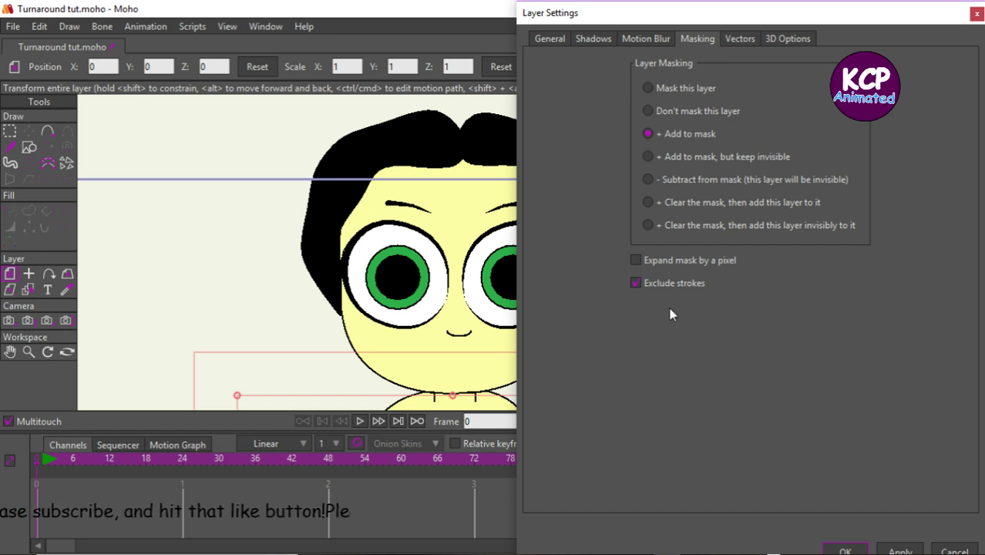
key("Return")
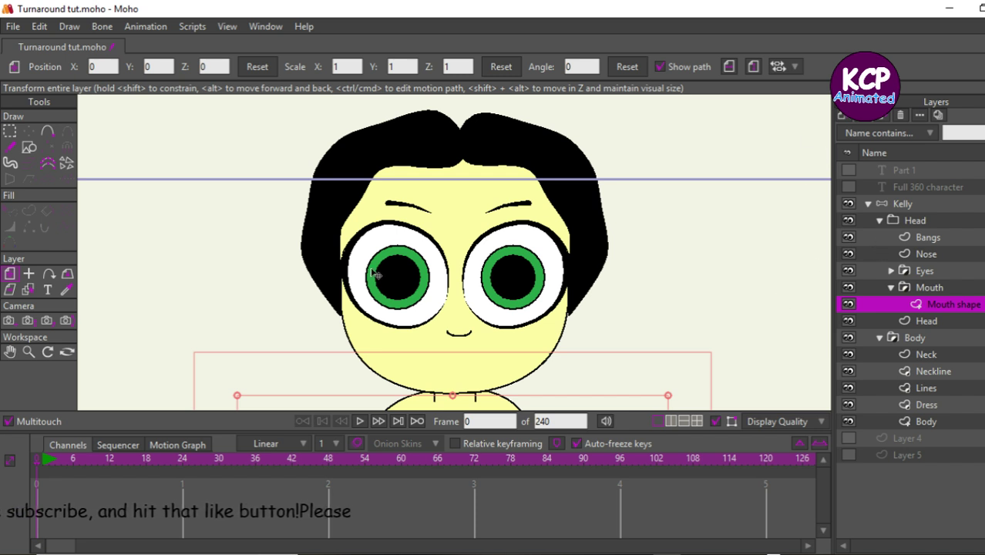
Draw a small dark red oval with a stroke width of 2 below the nose on the Mouth shape layer.
left_click(28, 147)
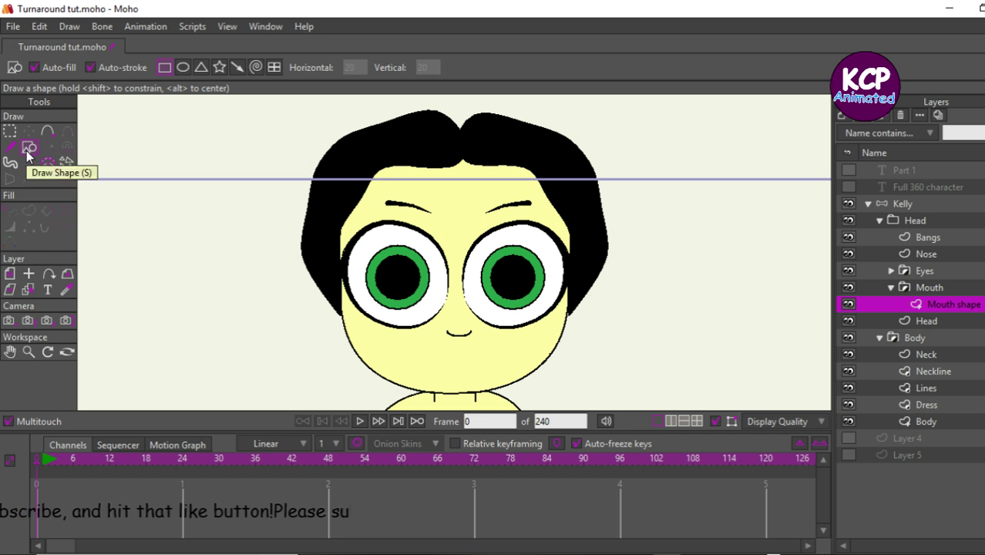
key("ctrl+t")
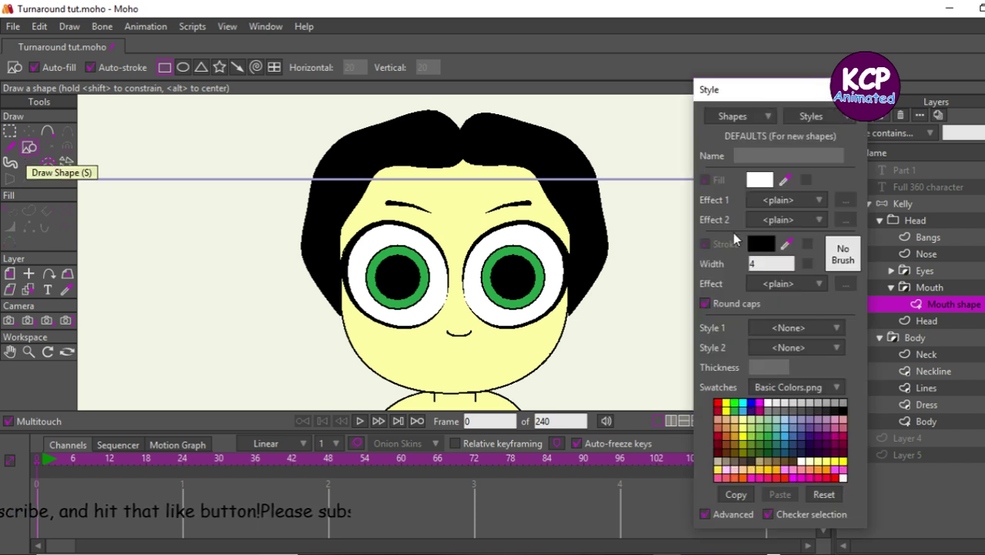
left_click(765, 264)
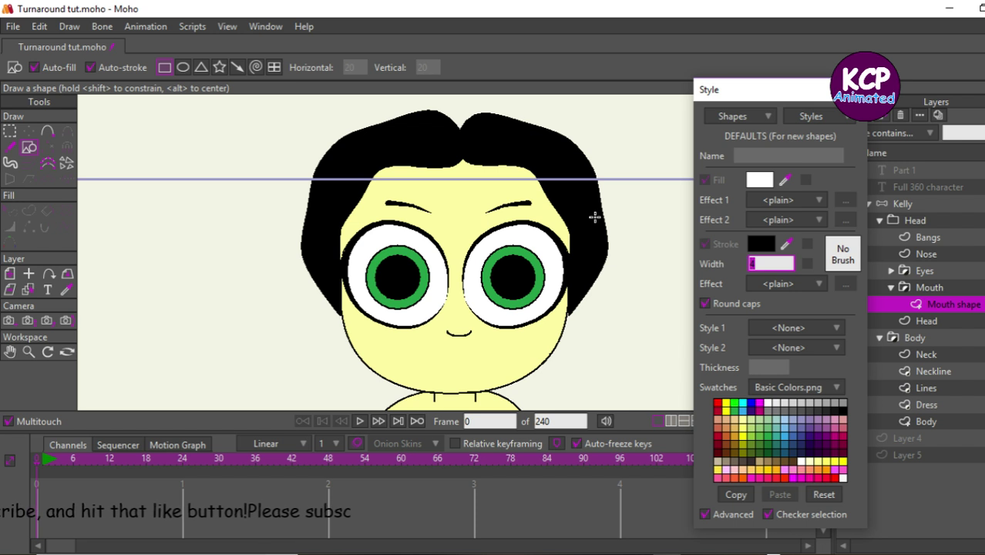
type("2")
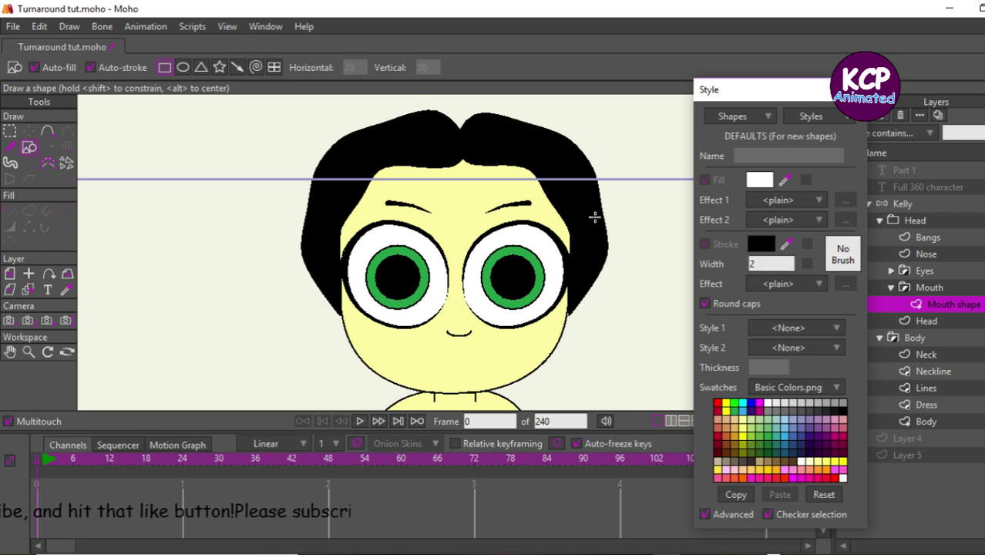
left_click(721, 456)
left_click(853, 90)
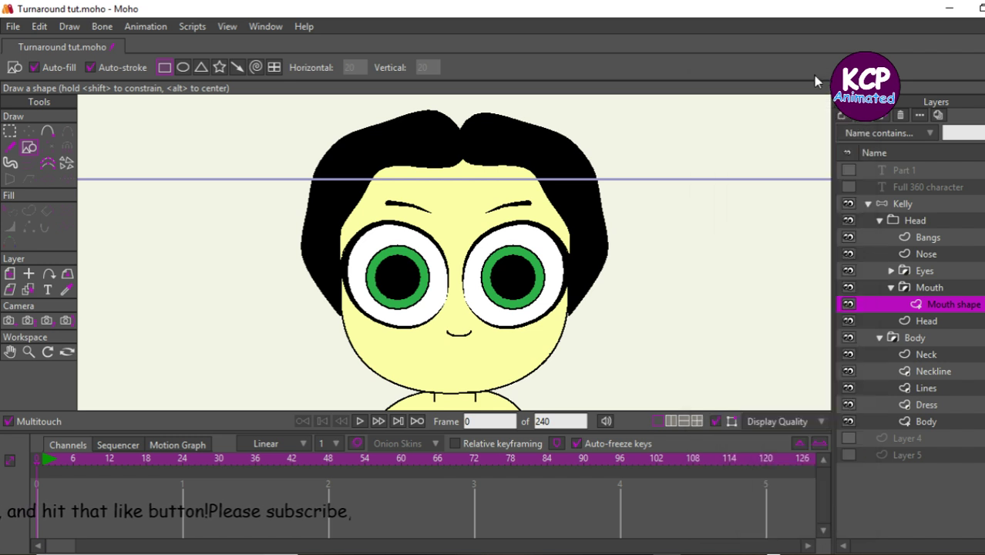
left_click(183, 68)
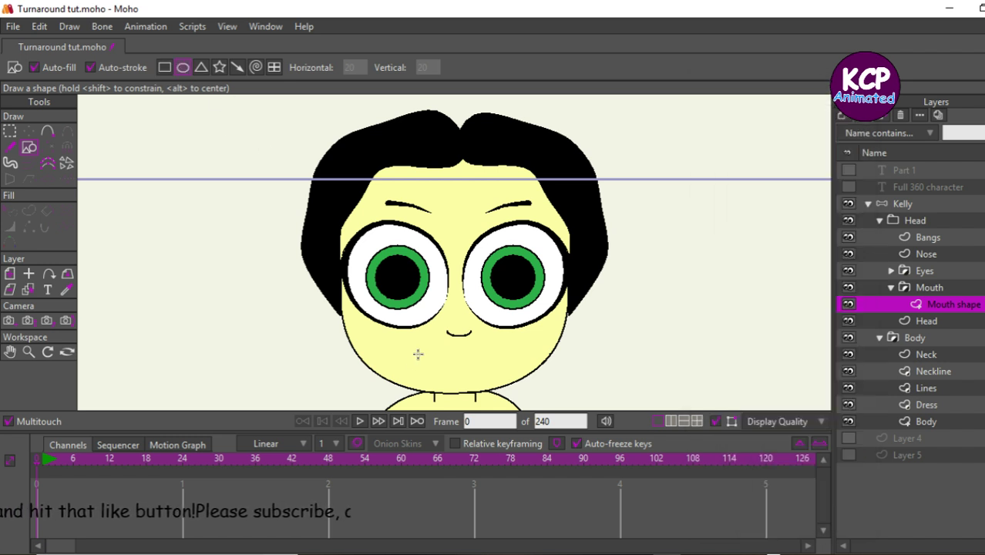
left_click_drag(433, 354, 476, 376)
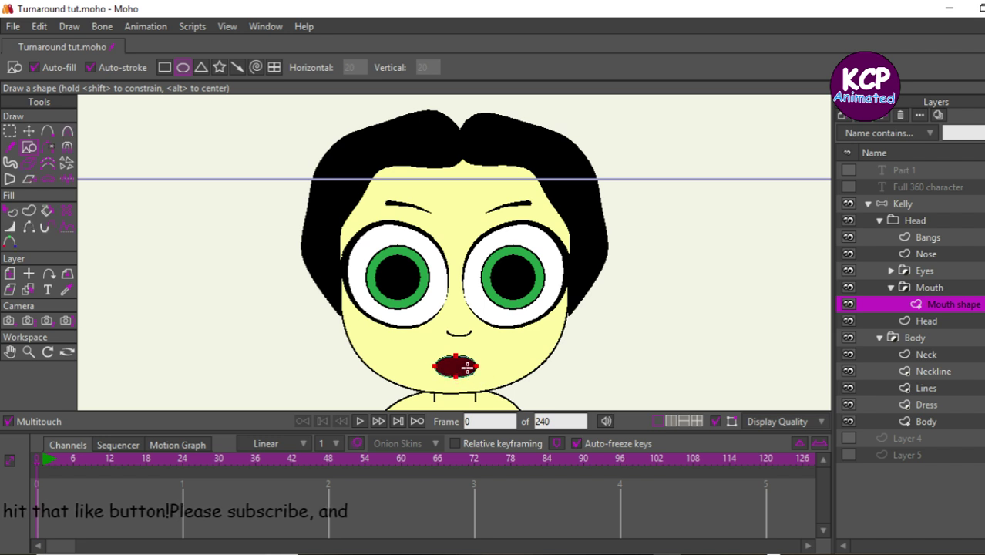
Peak the left and right corner points of the mouth oval so both ends become sharp.
left_click(466, 367)
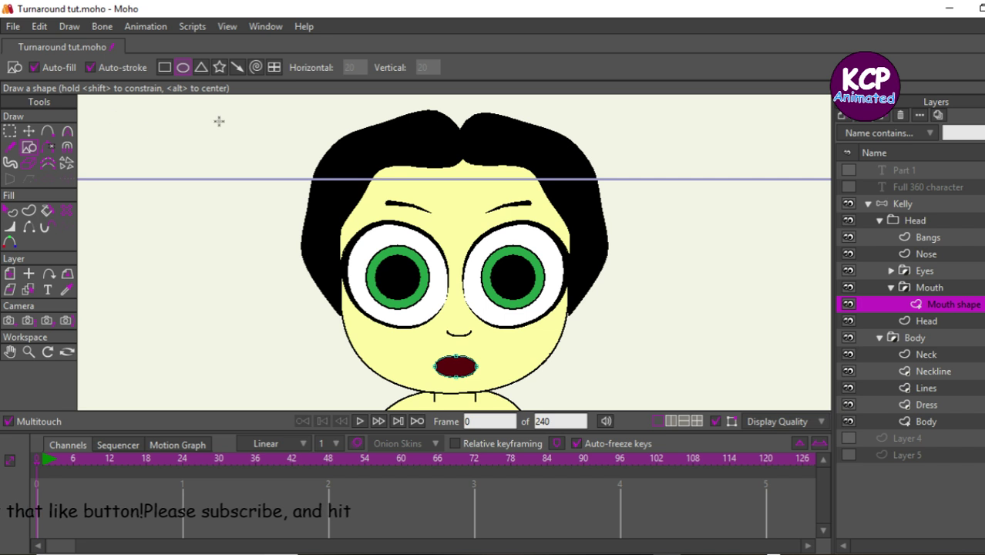
key("ctrl+f")
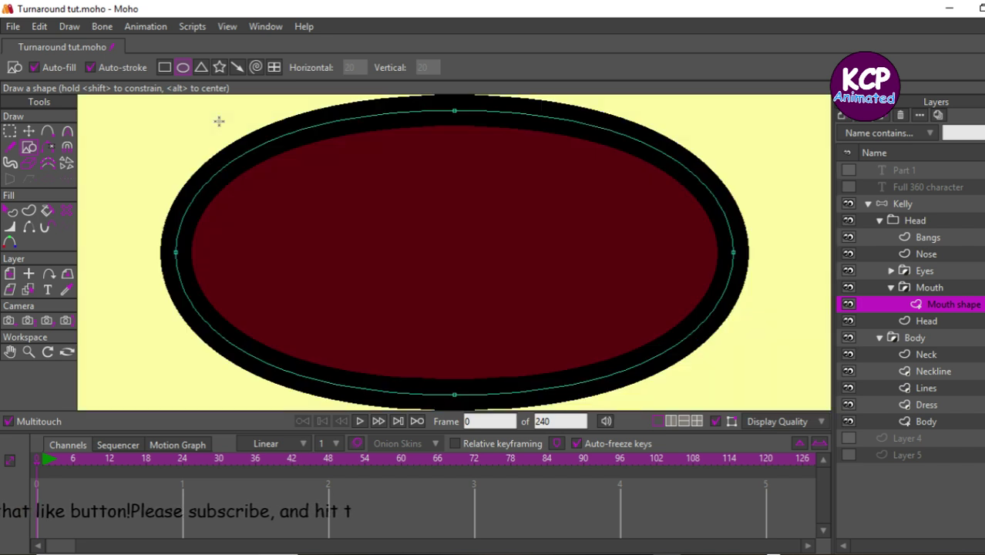
left_click(67, 131)
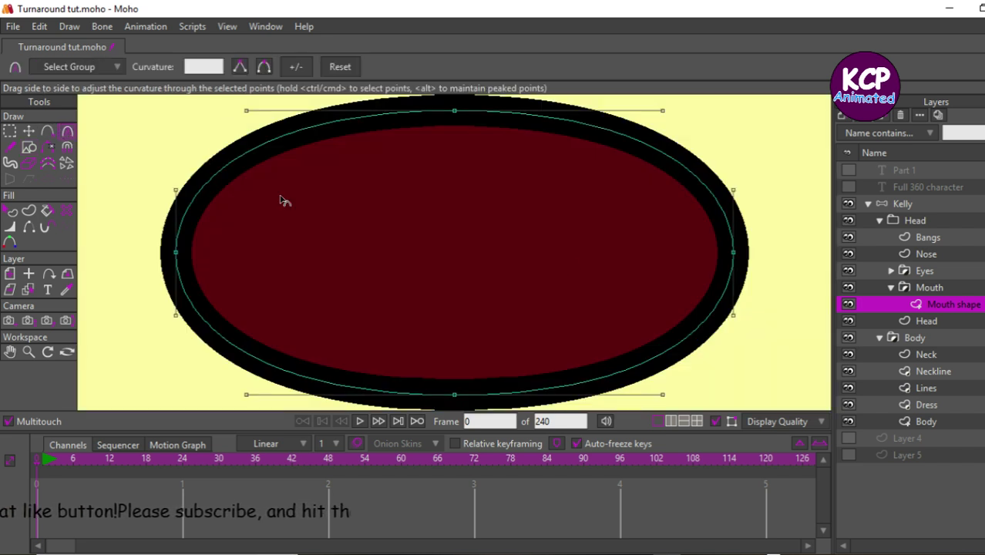
left_click_drag(732, 252, 121, 325)
left_click_drag(176, 251, 154, 273)
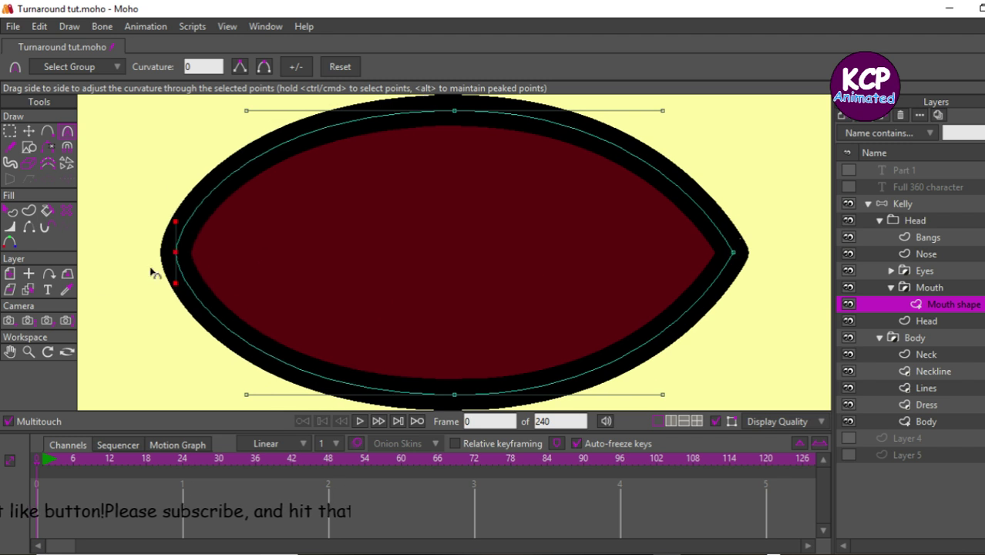
Flatten the mouth into a thin closed sliver by moving its upper and lower middle points together, and preview-render the frame.
left_click(28, 131)
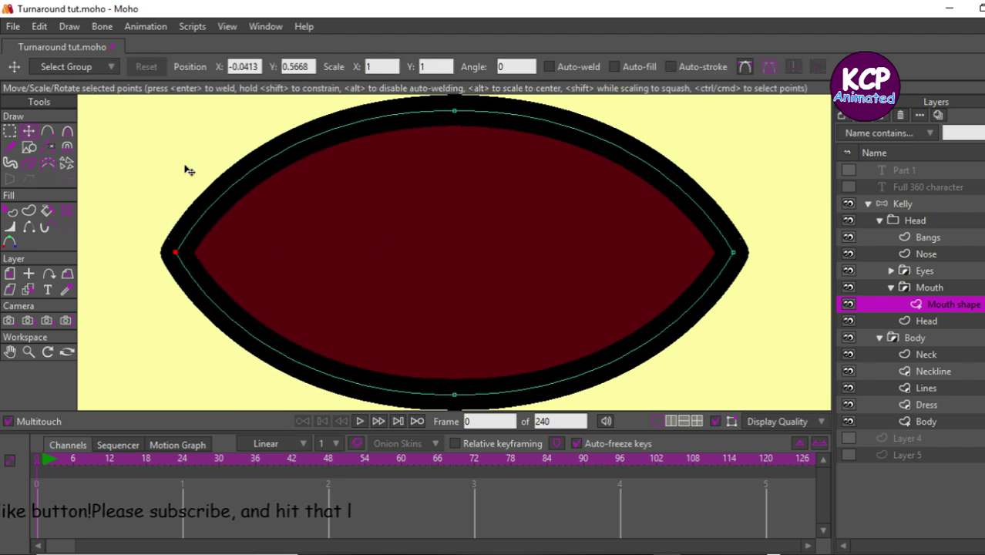
left_click_drag(456, 115, 468, 235)
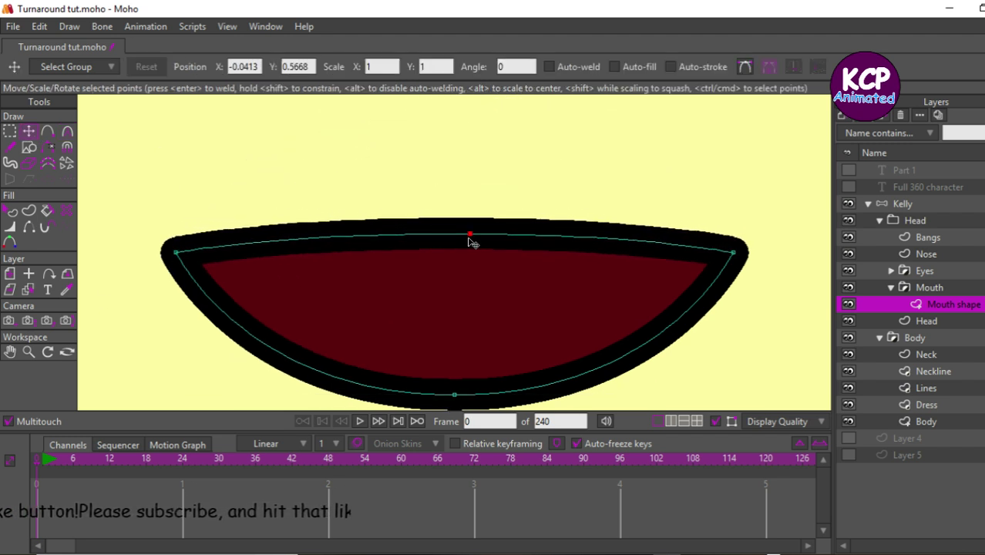
left_click(466, 396)
left_click_drag(468, 400, 471, 272)
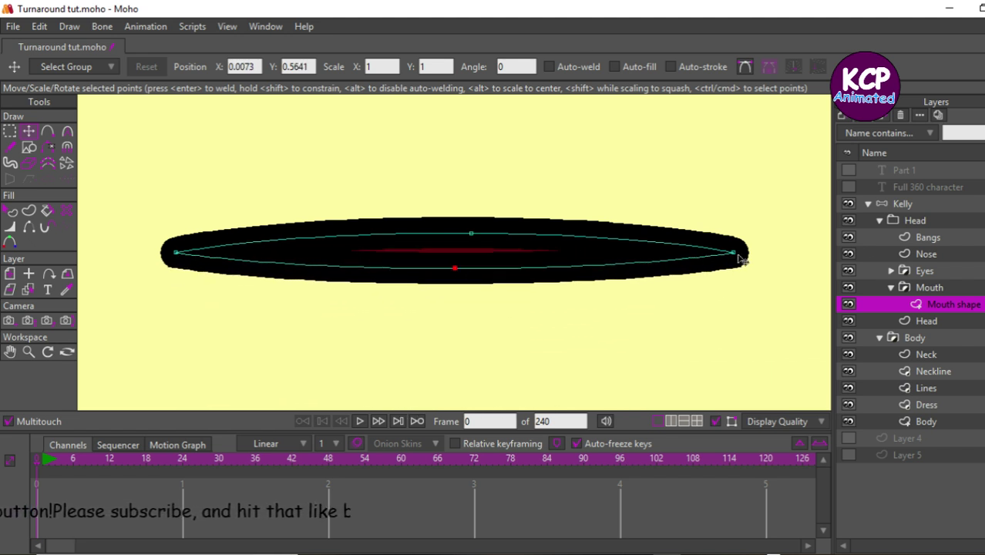
left_click_drag(735, 253, 730, 251)
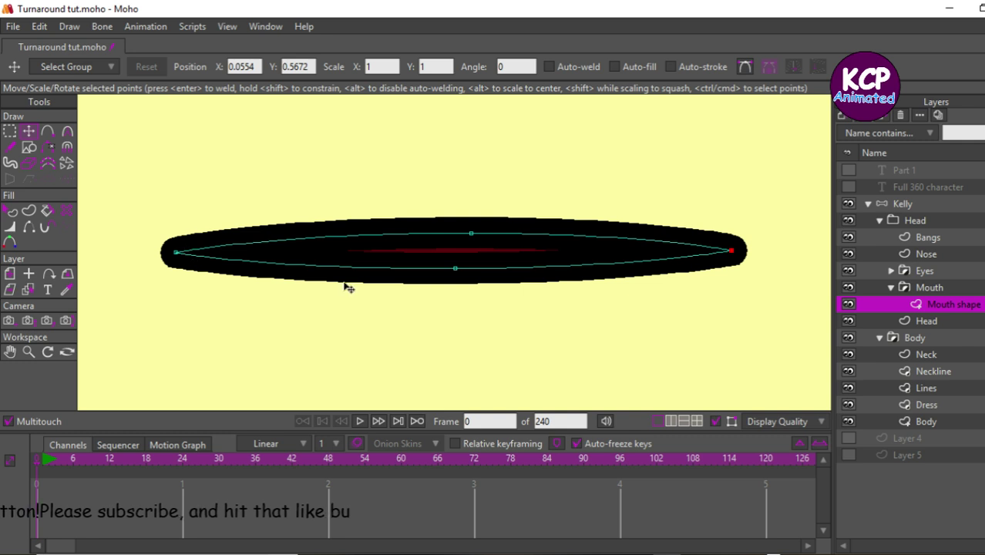
left_click_drag(454, 268, 474, 237)
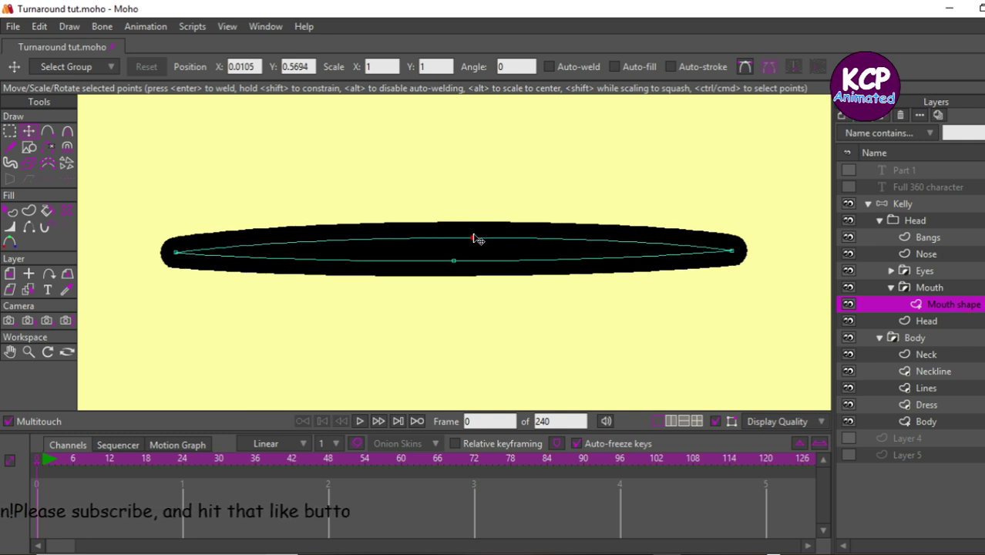
key("ctrl+r")
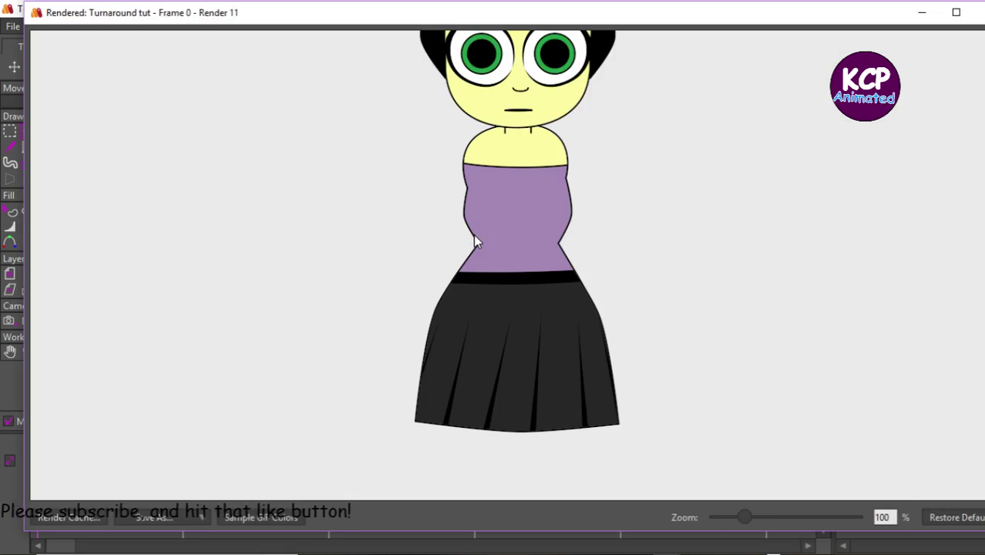
left_click(978, 9)
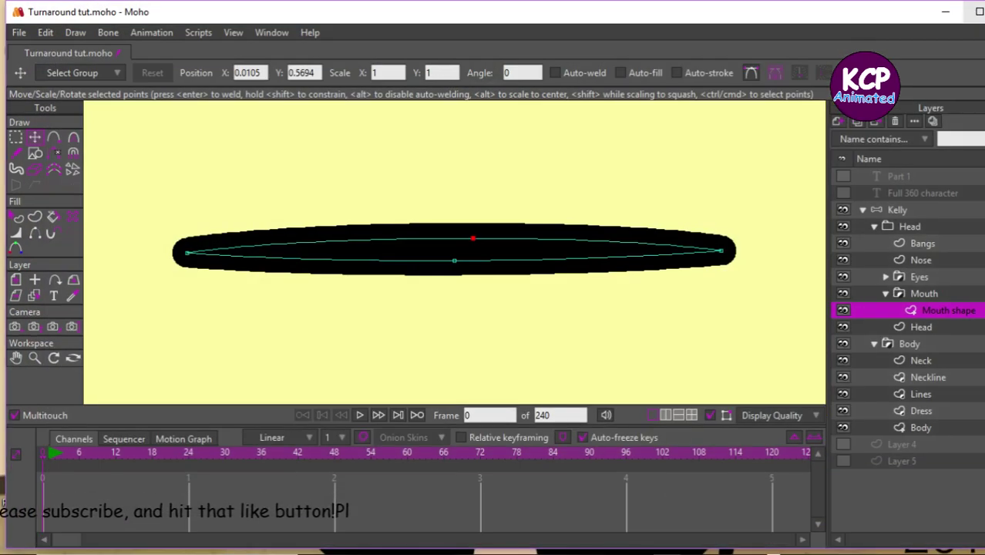
Taper the mouth outline's line width at both corners and thin it at the middle, with the upper middle point slightly lower.
left_click(17, 232)
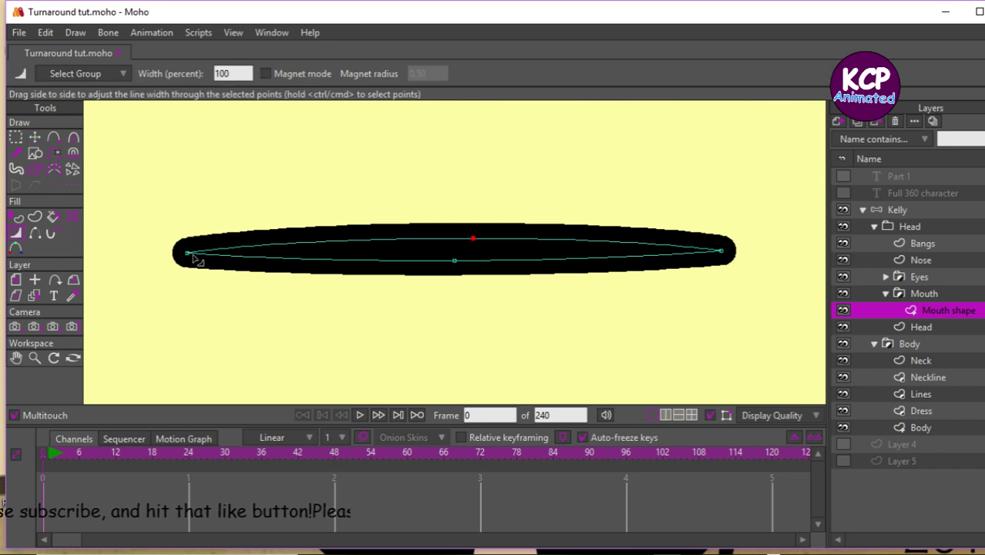
left_click_drag(194, 259, 158, 265)
left_click_drag(715, 257, 654, 248)
mouse_move(474, 238)
left_mouse_down()
mouse_move(440, 275)
mouse_move(477, 238)
mouse_move(446, 243)
left_mouse_up()
left_click(34, 137)
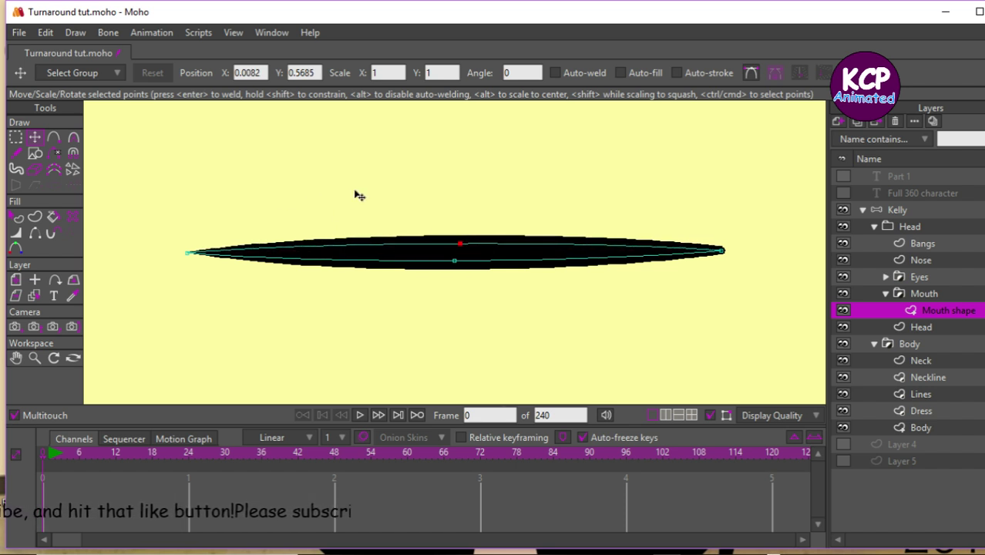
Add four points to the mouth outline, one on each side of the middle point on both the upper and lower edges.
left_click(53, 138)
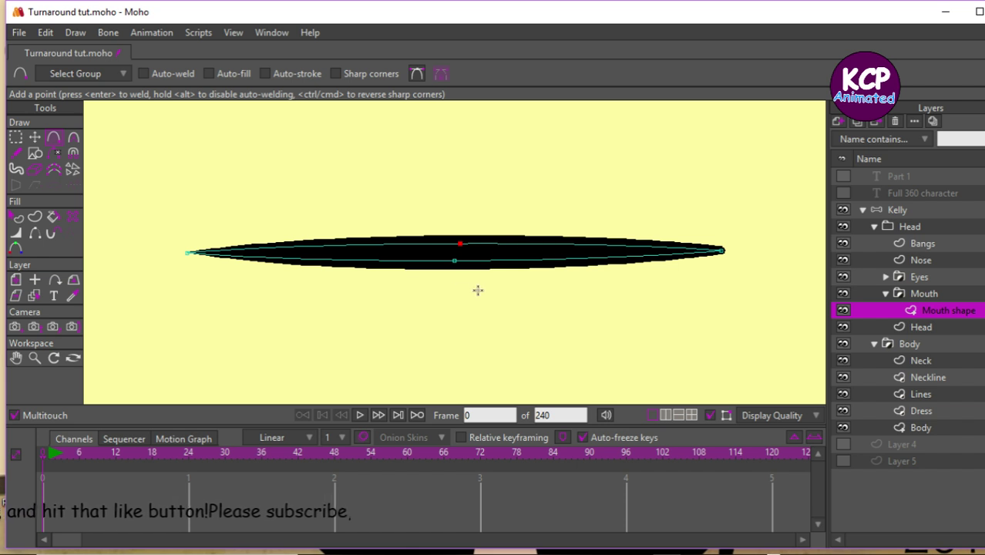
left_click(514, 244)
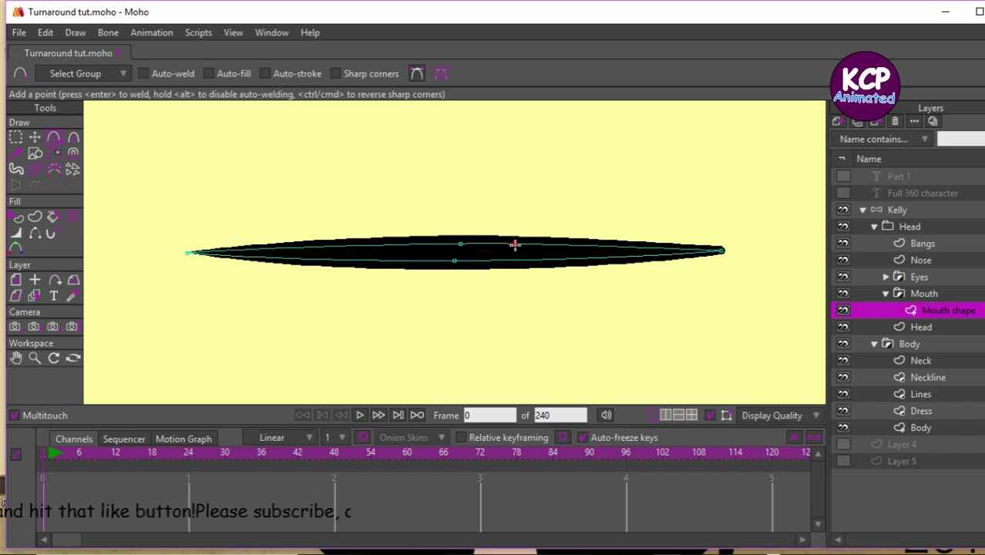
left_click_drag(488, 262, 500, 262)
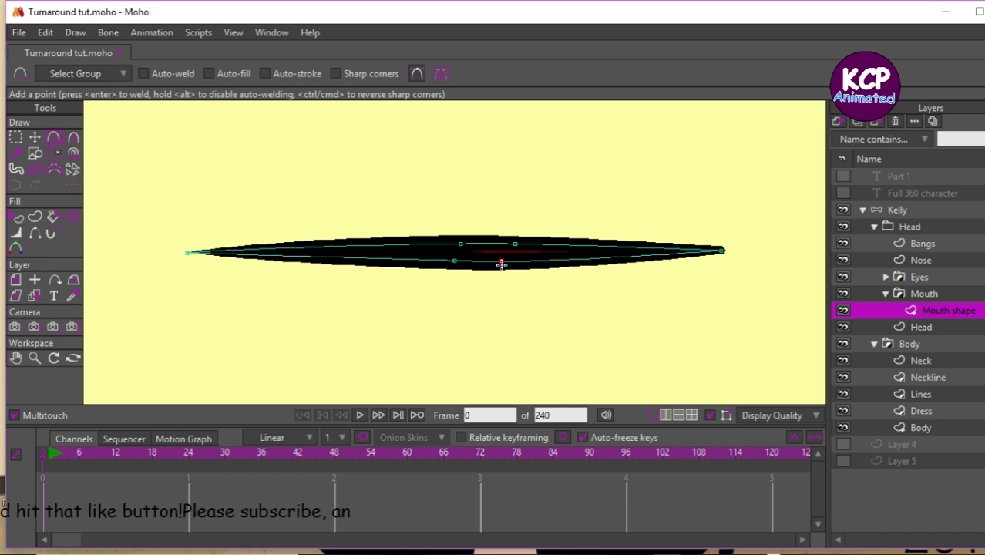
left_click(401, 272)
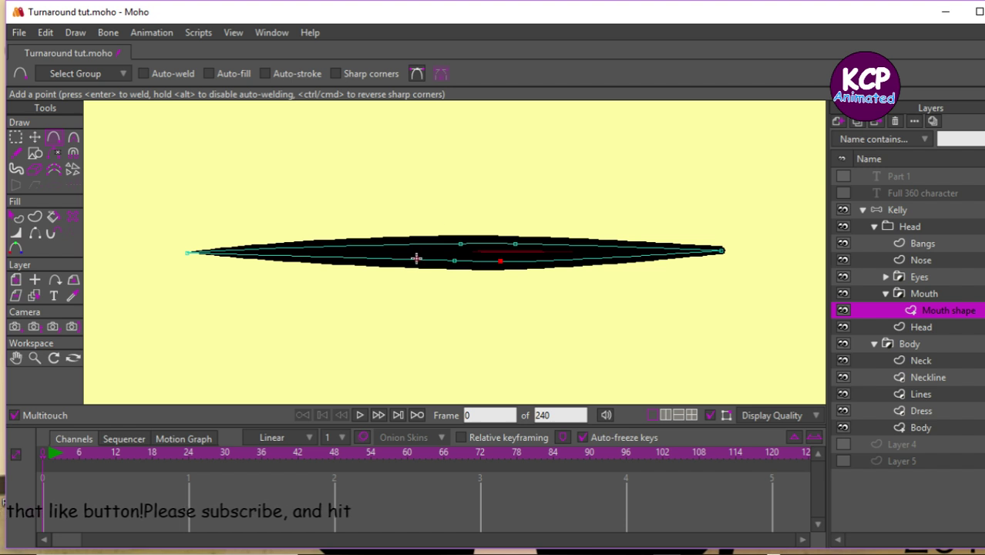
left_click_drag(416, 258, 409, 259)
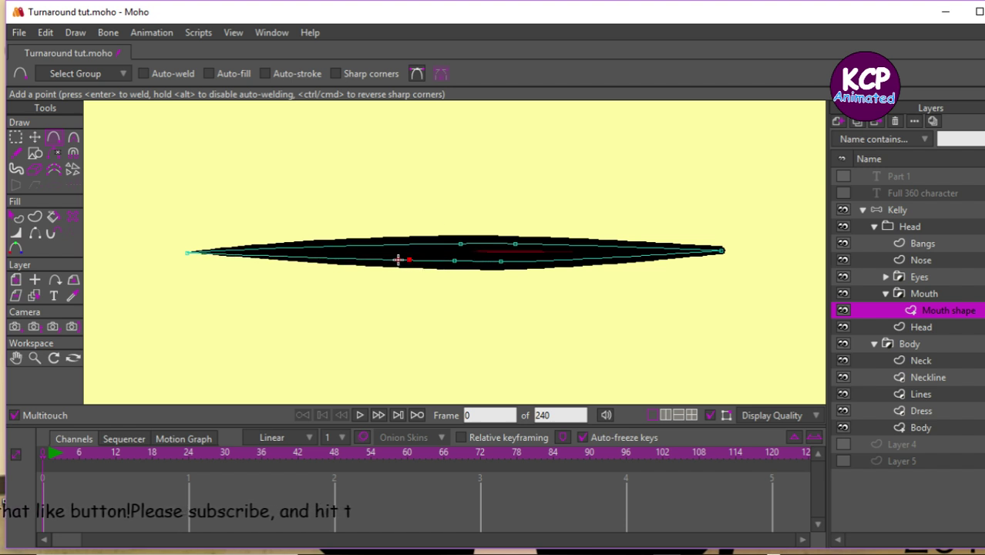
left_click(404, 244)
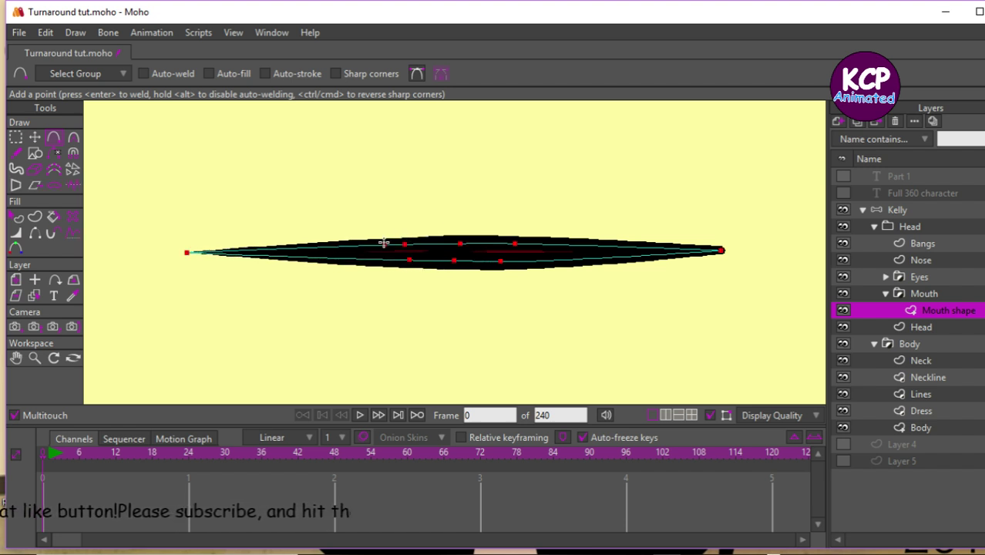
key("ctrl+d")
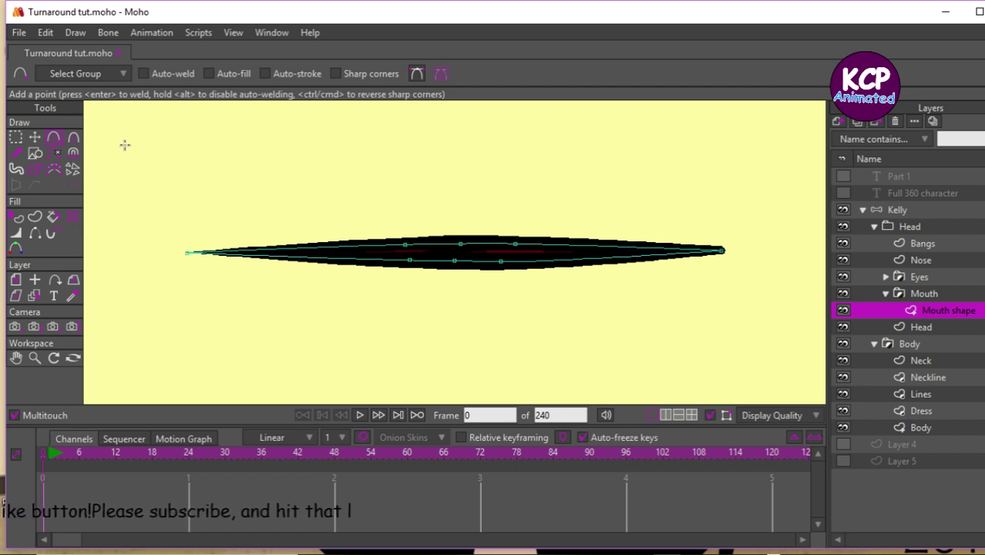
Thin the mouth outline's line width around its centre, including about 34.5% at the added point right of the upper middle.
left_click(73, 137)
left_click(16, 233)
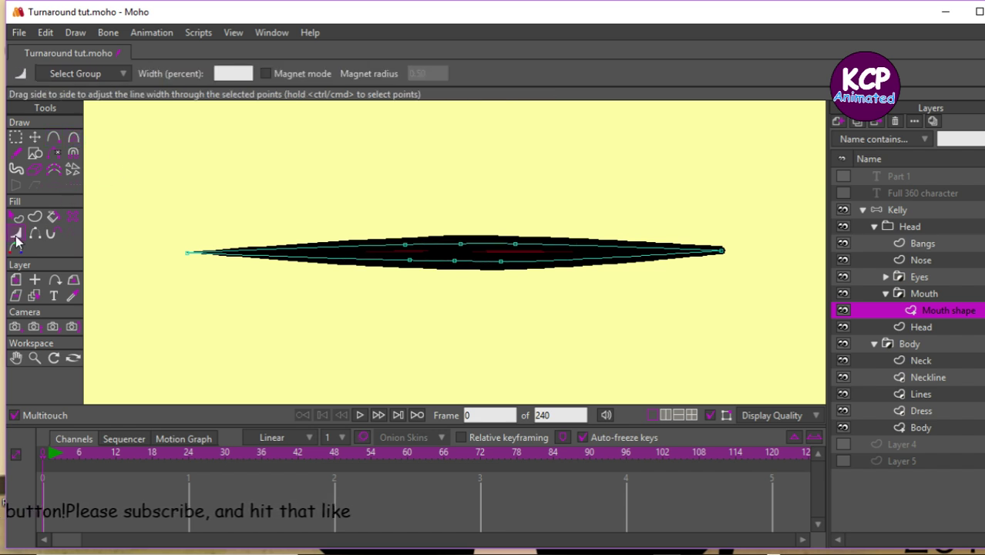
left_click_drag(501, 262, 497, 268)
left_click_drag(425, 265, 432, 265)
left_click_drag(519, 247, 513, 246)
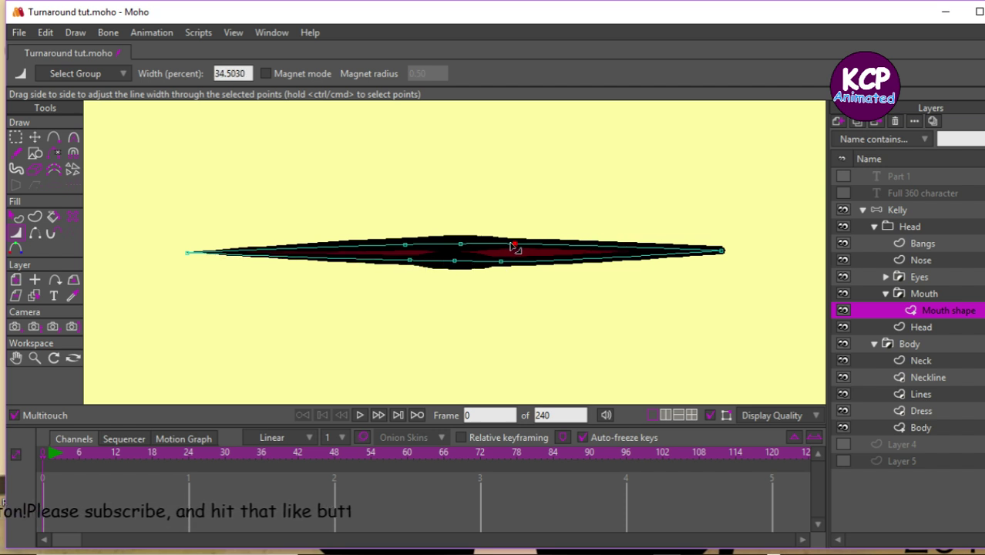
left_click_drag(420, 242, 453, 247)
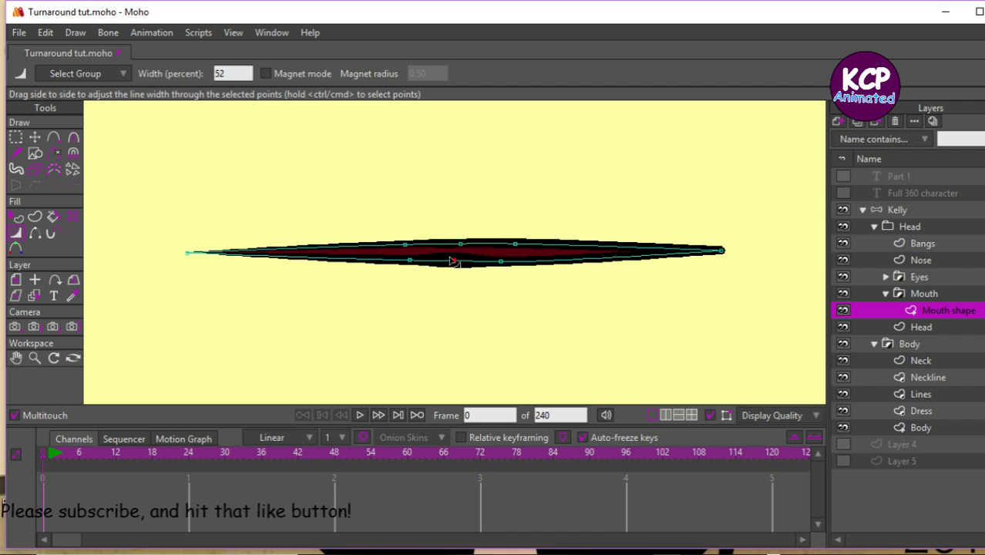
left_click(452, 259)
Move the mouth's upper and lower edge points closer together to close the gap, and preview-render the frame.
left_click(36, 138)
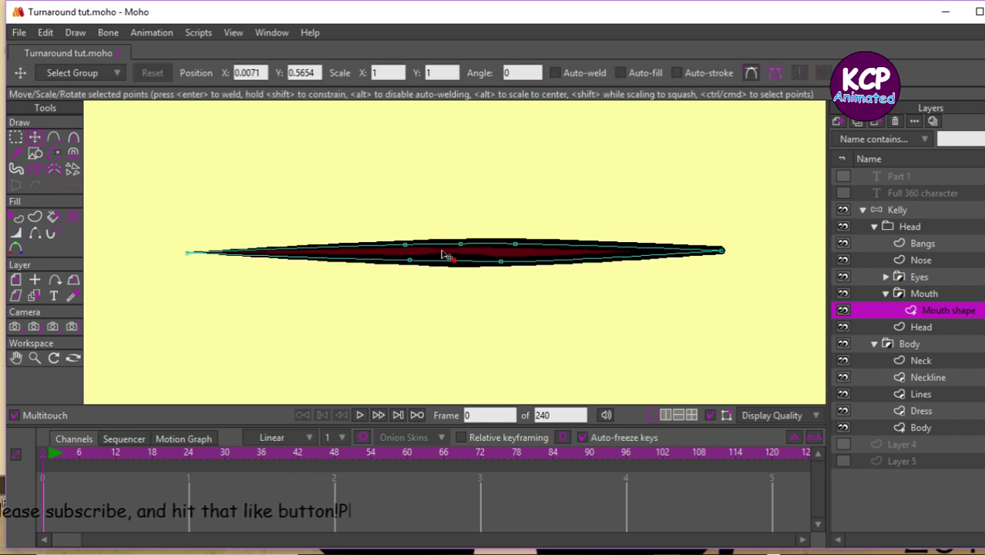
left_click_drag(460, 245, 515, 250)
left_click_drag(404, 244, 502, 263)
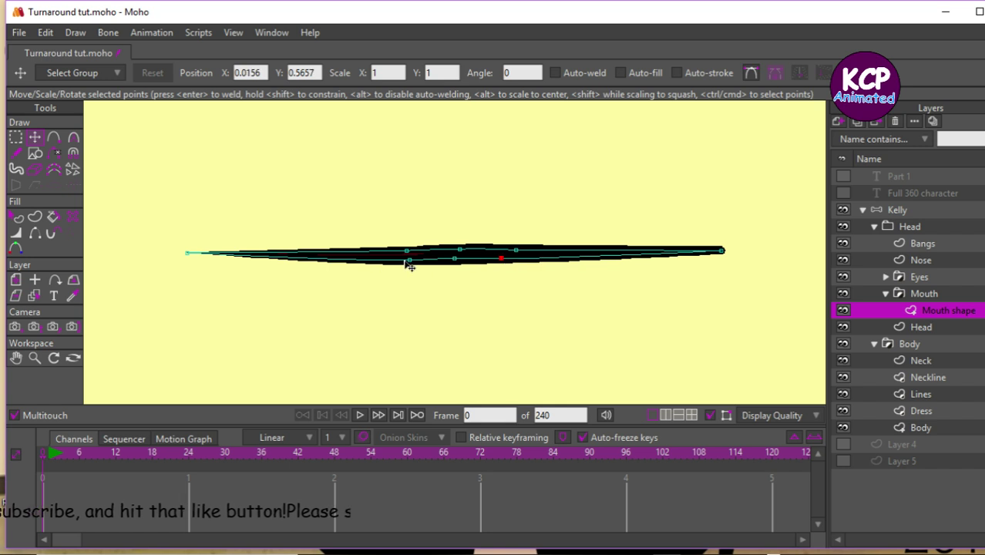
left_click_drag(409, 261, 409, 259)
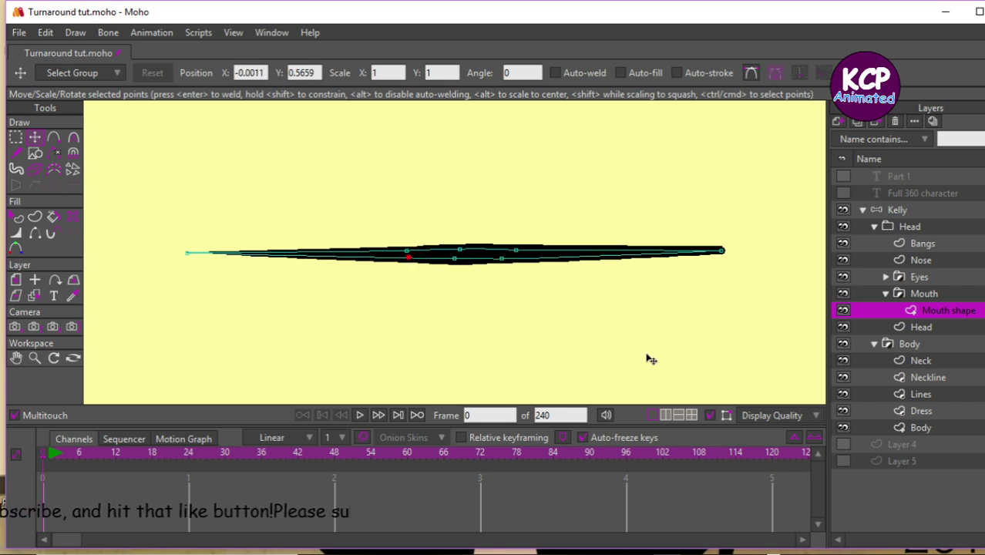
key("ctrl+r")
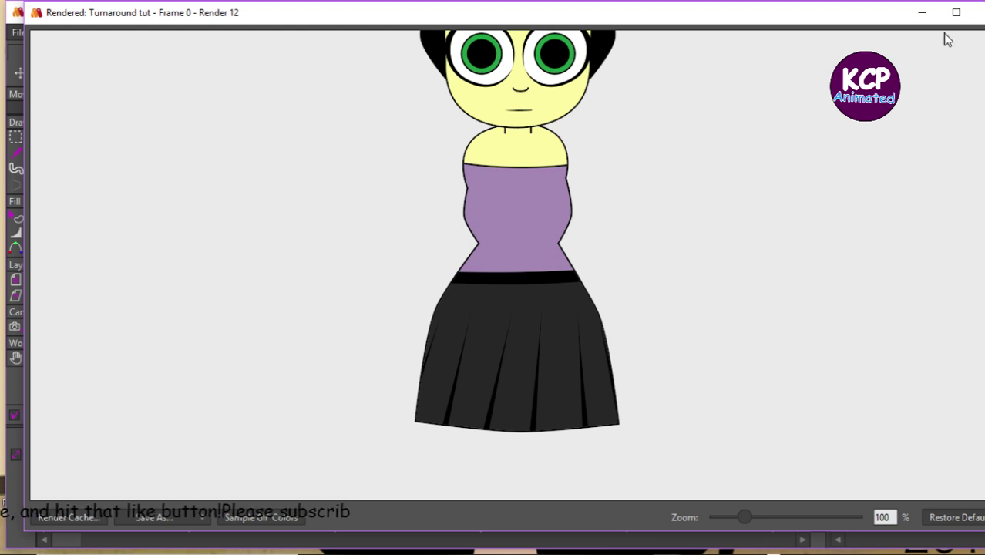
left_click(979, 13)
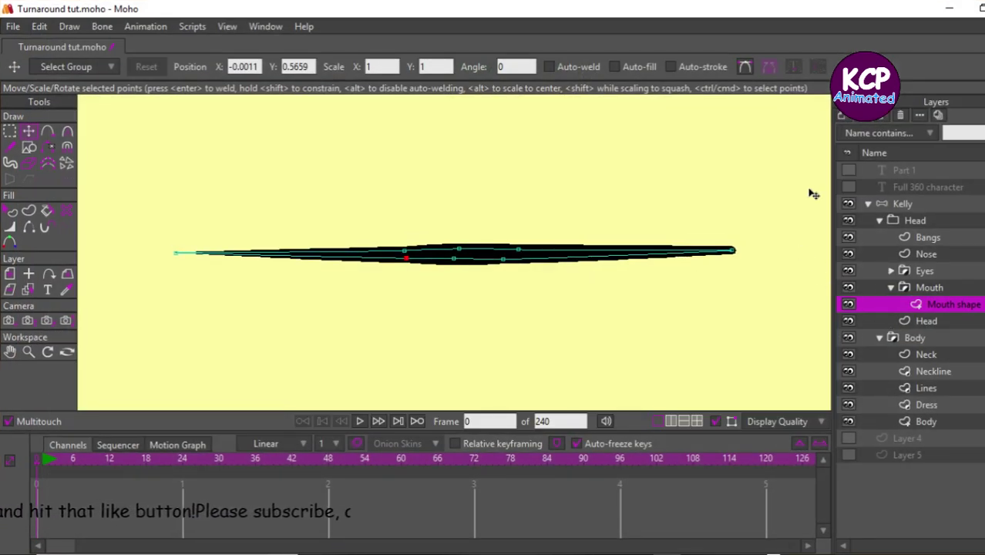
Create a vector layer named Lips above Mouth shape and set its masking to Don't mask this layer.
left_click(844, 117)
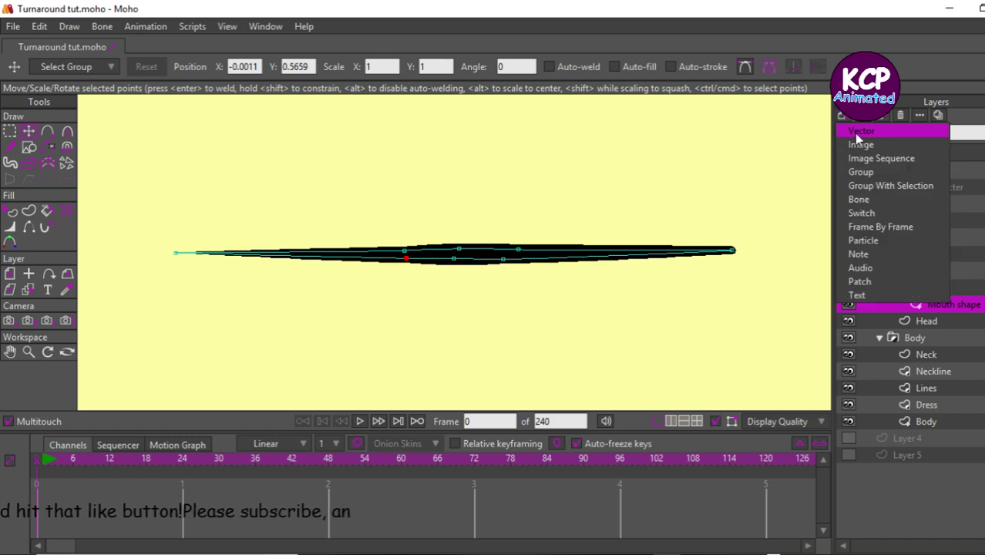
left_click(855, 132)
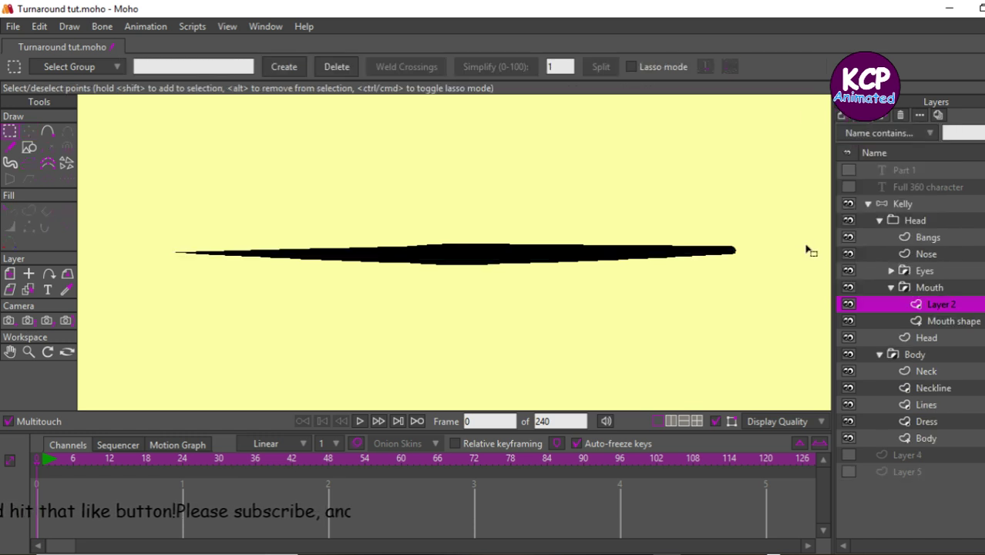
double_click(954, 305)
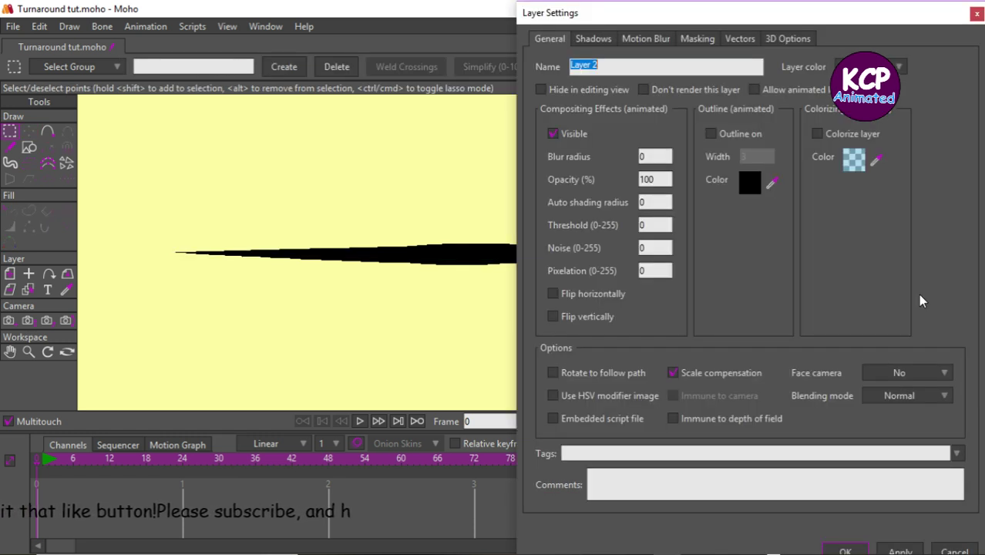
type("Lips")
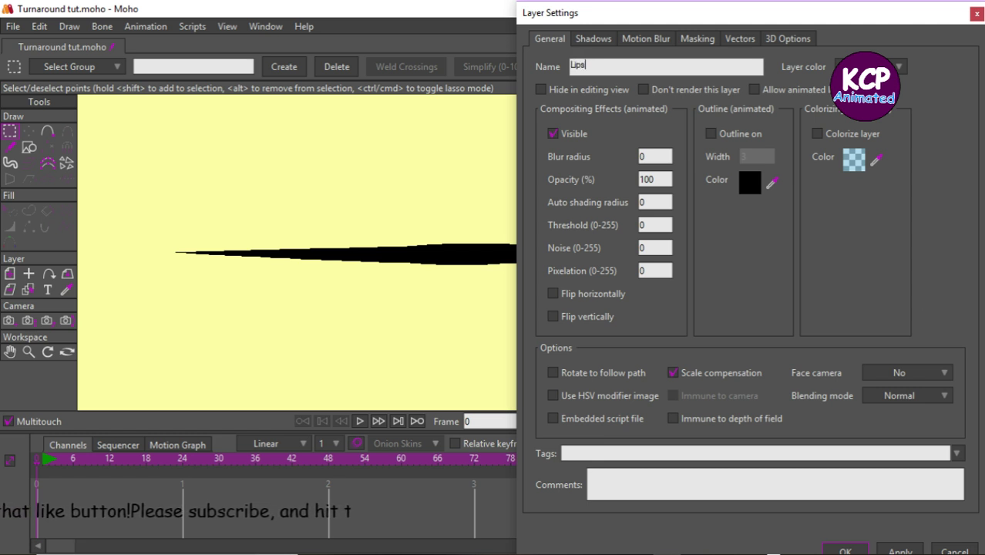
left_click(747, 40)
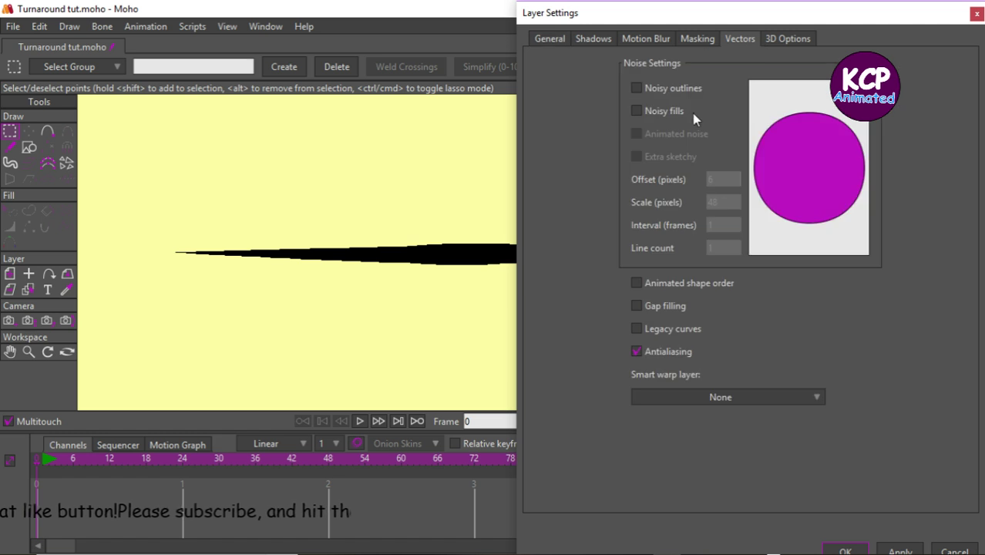
left_click(698, 38)
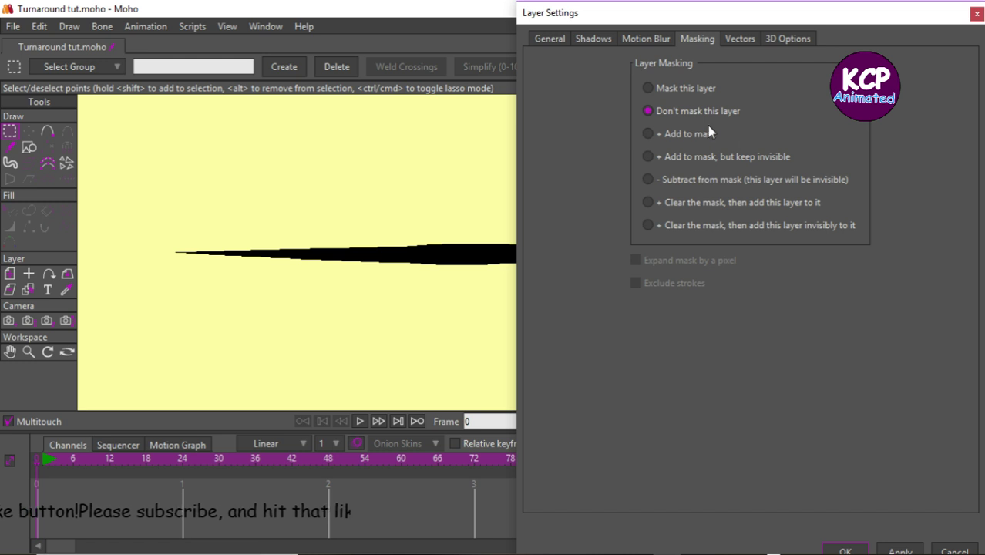
key("Escape")
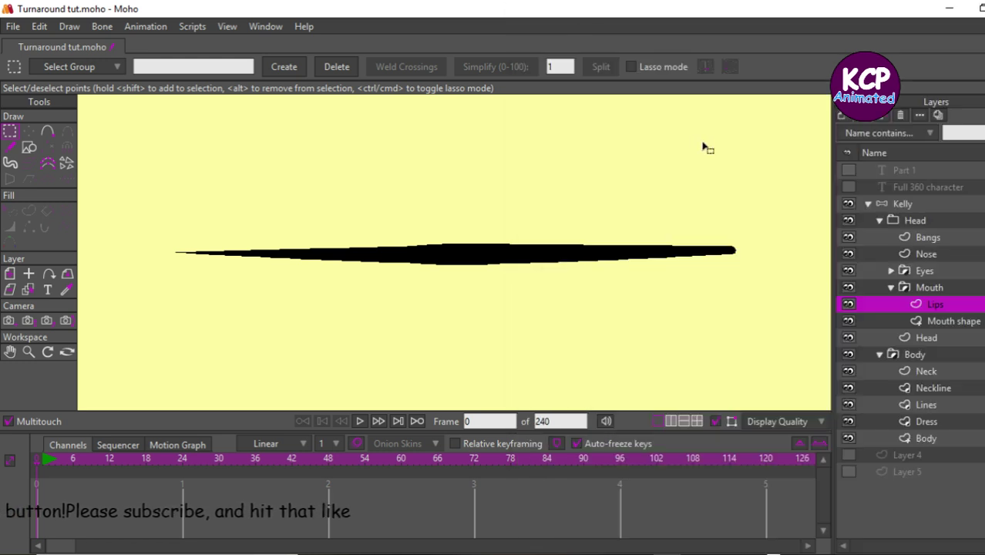
Set the default fill to crimson red and draw a wide, flat oval over the mouth line on the Lips layer.
key("ctrl+t")
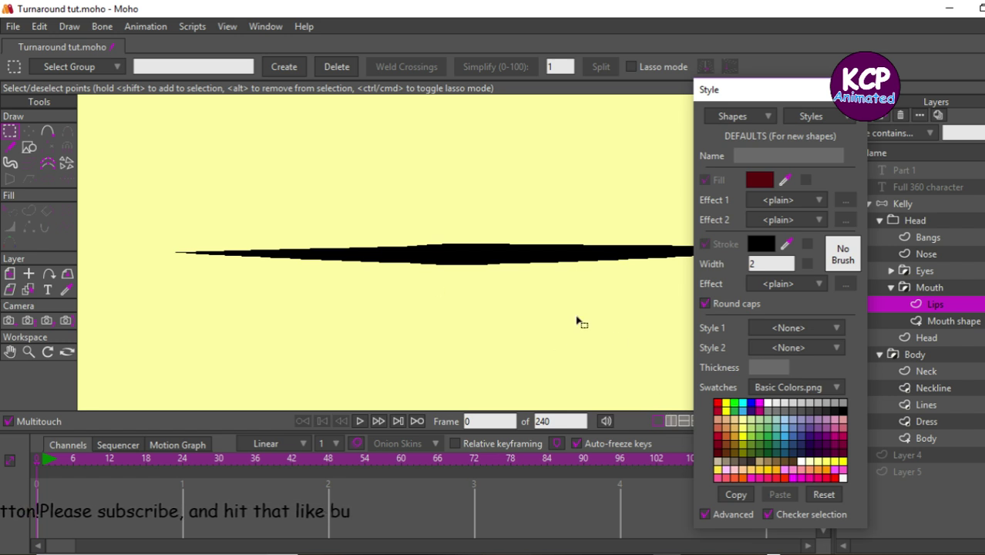
left_click(716, 432)
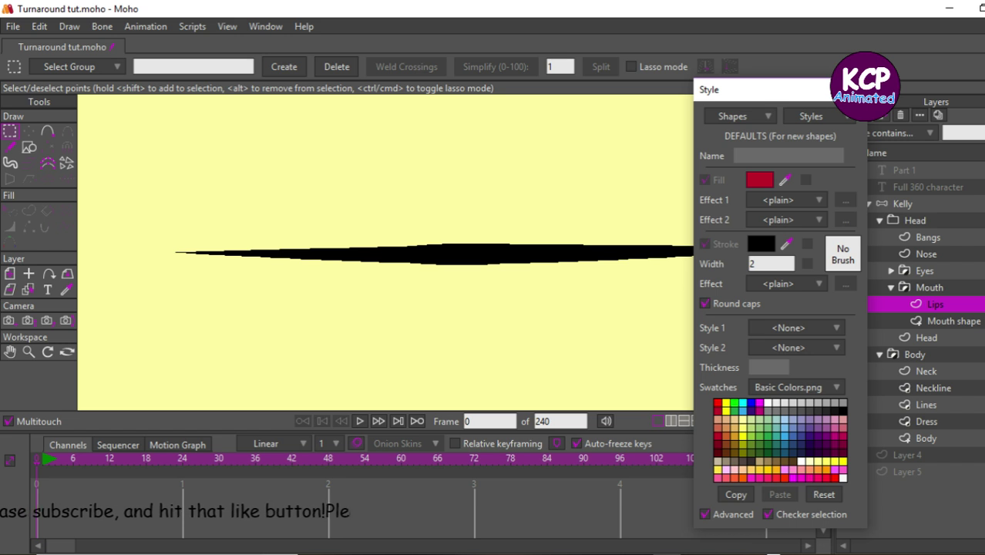
left_click(857, 89)
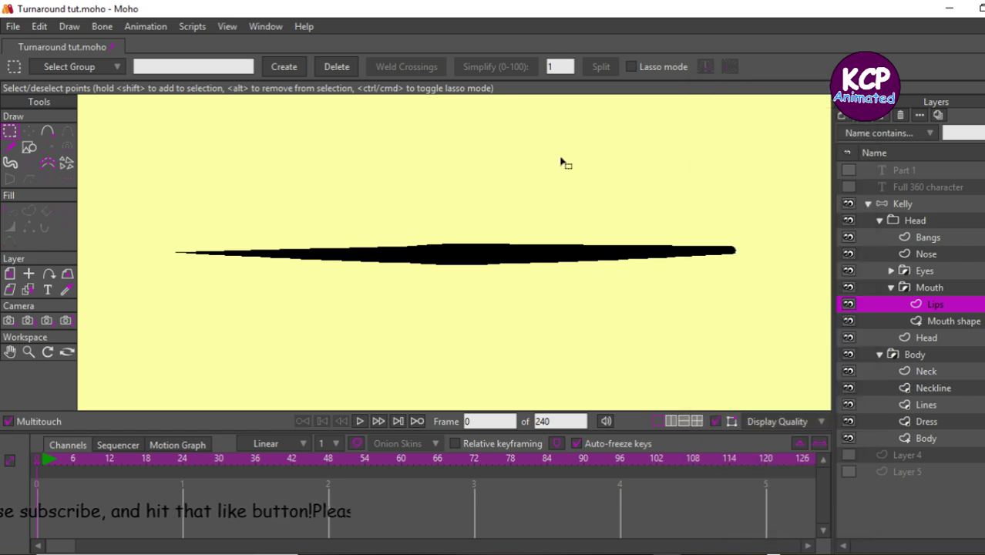
left_click(27, 148)
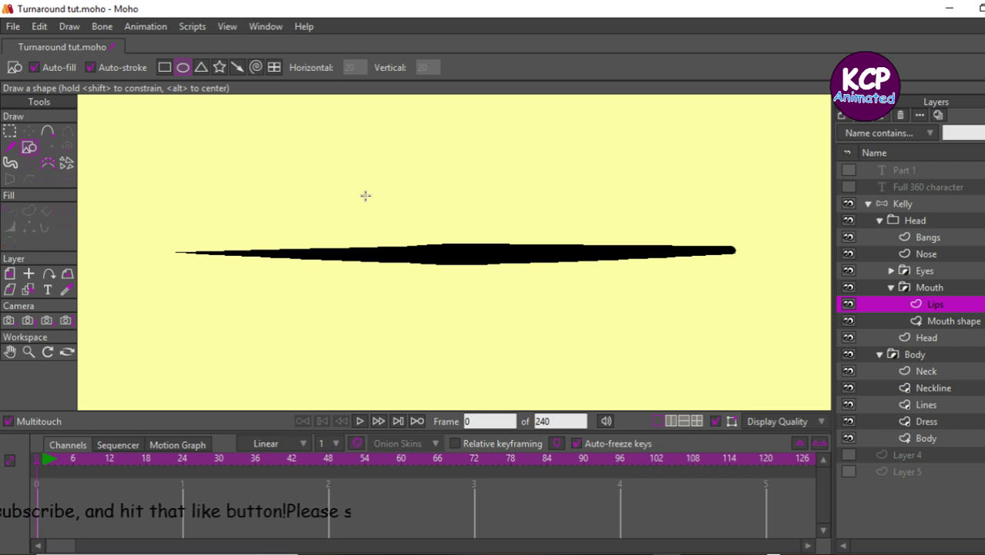
mouse_move(366, 196)
left_mouse_down()
mouse_move(665, 229)
mouse_move(696, 250)
mouse_move(691, 241)
left_mouse_up()
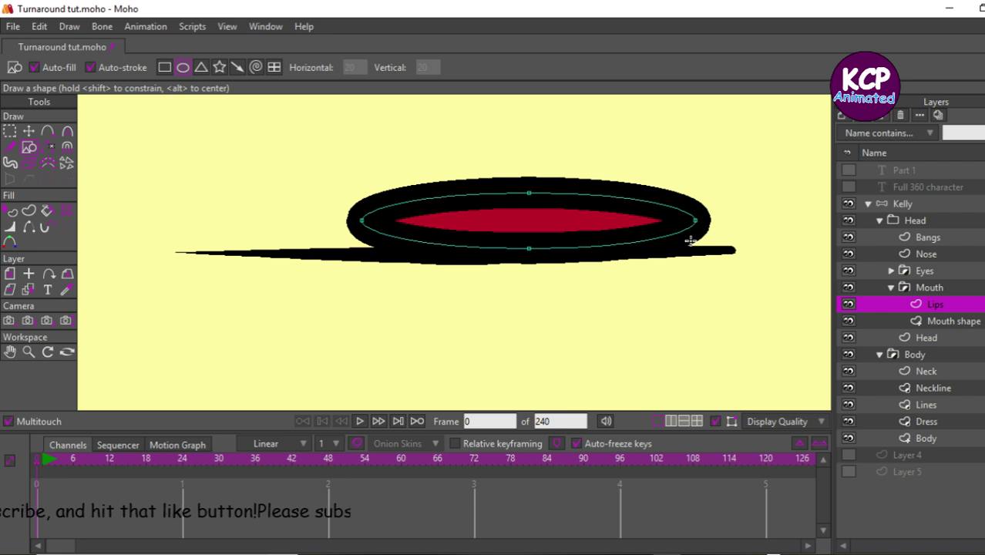
Sharpen the curvature of the oval's left and right end points into pointed lip corners.
left_click(66, 131)
left_click_drag(696, 221, 531, 222)
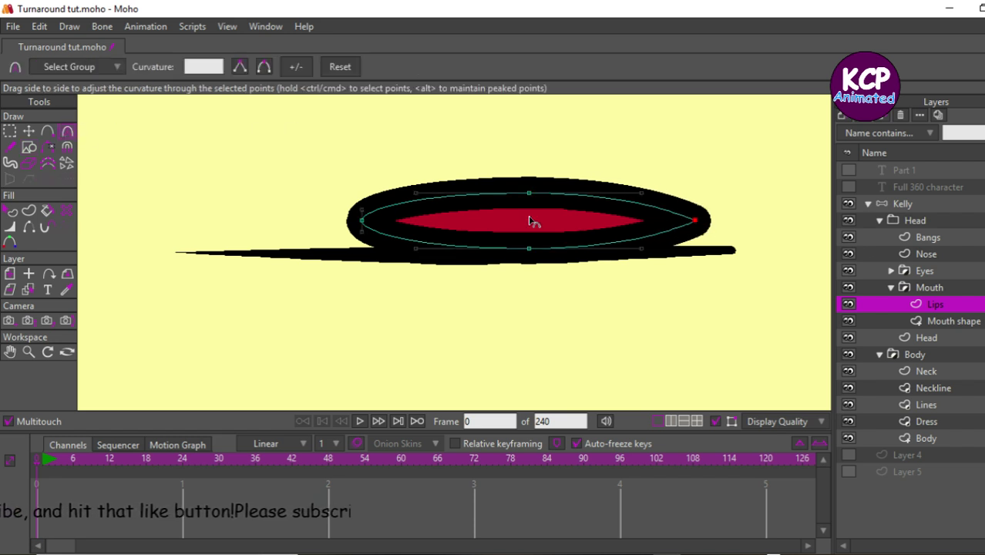
left_click_drag(361, 221, 161, 218)
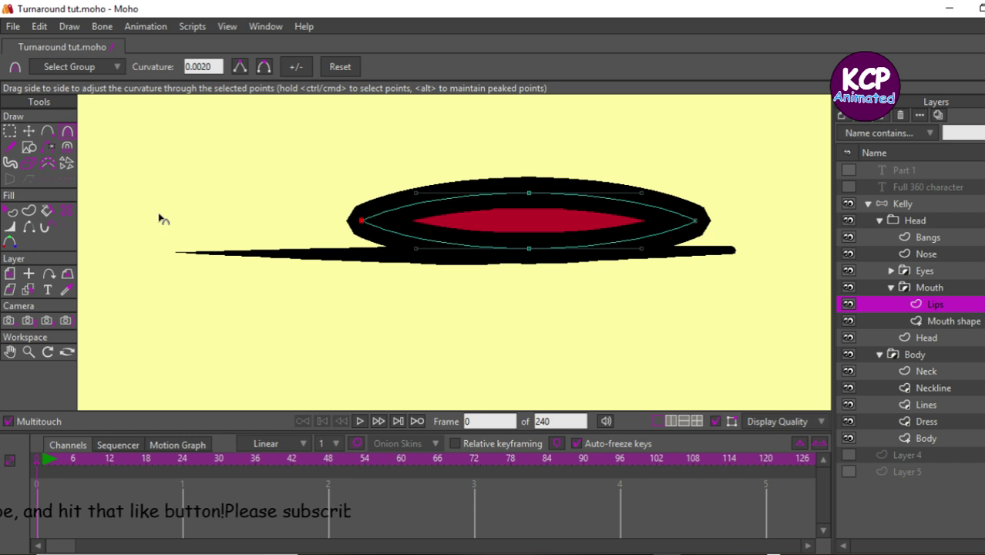
Adjust the lip shape's upper middle point and move the whole shape left to centre it over the mouth line.
left_click(28, 132)
left_click_drag(487, 213, 480, 220)
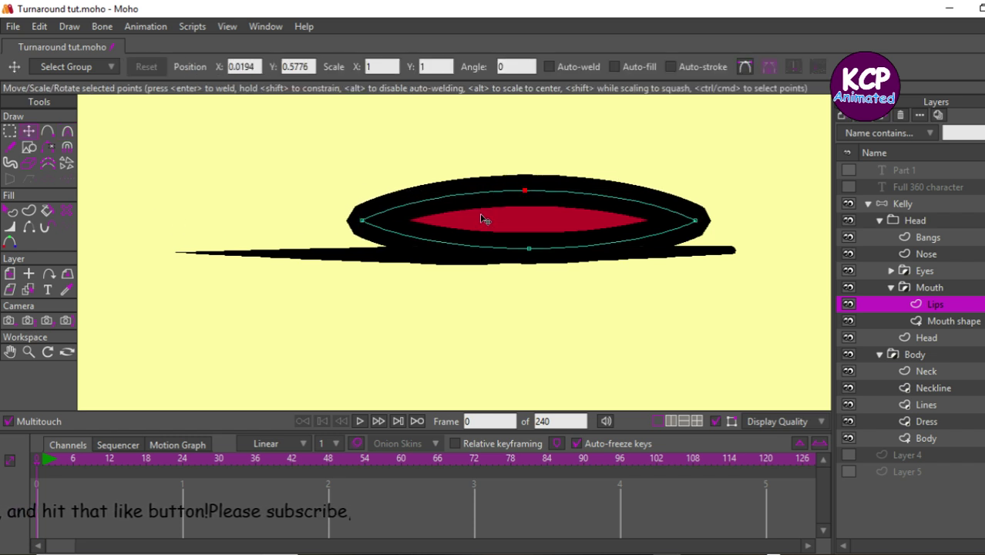
key("ctrl+a")
mouse_move(517, 250)
left_mouse_down()
mouse_move(497, 253)
mouse_move(508, 247)
left_mouse_up()
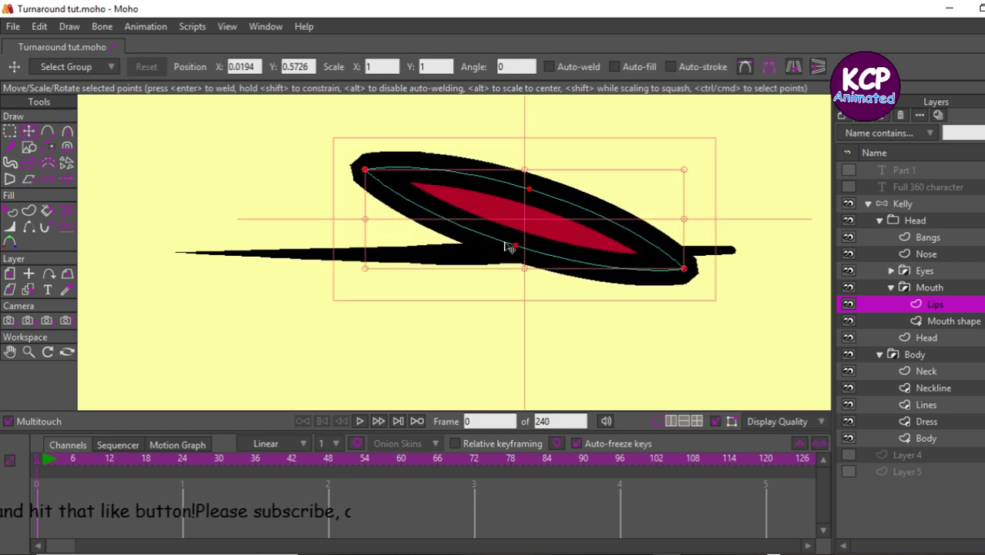
key("ctrl+z")
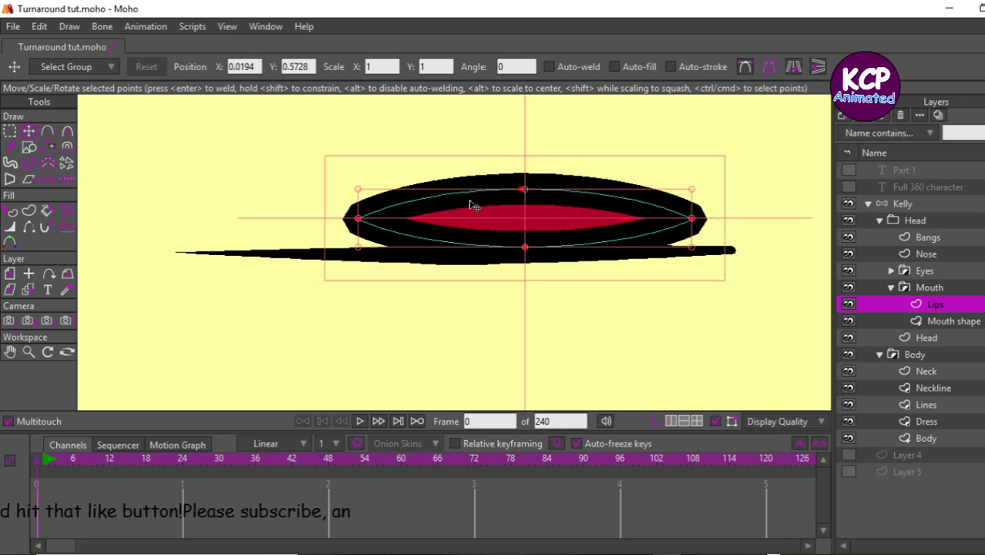
left_click_drag(530, 306, 481, 308)
left_click(482, 300)
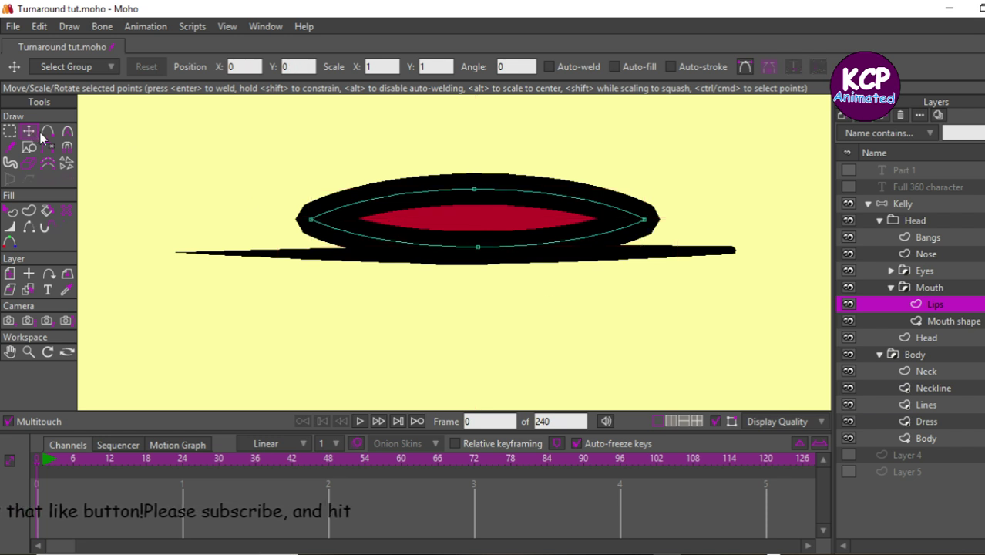
Lower the lip's corner points and flatten its lower edge to form an upper lip, and preview-render the frame.
left_click_drag(650, 221, 649, 233)
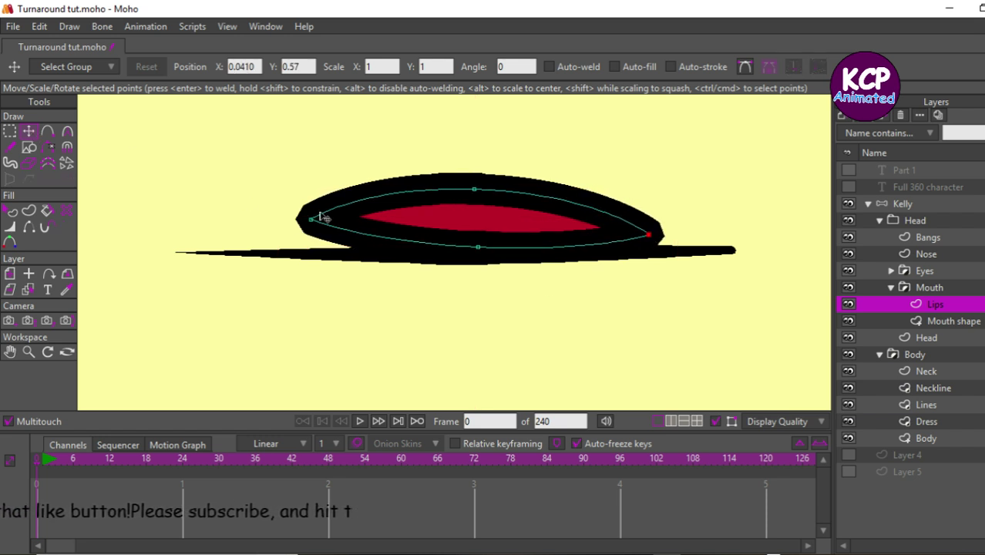
left_click_drag(310, 225, 315, 246)
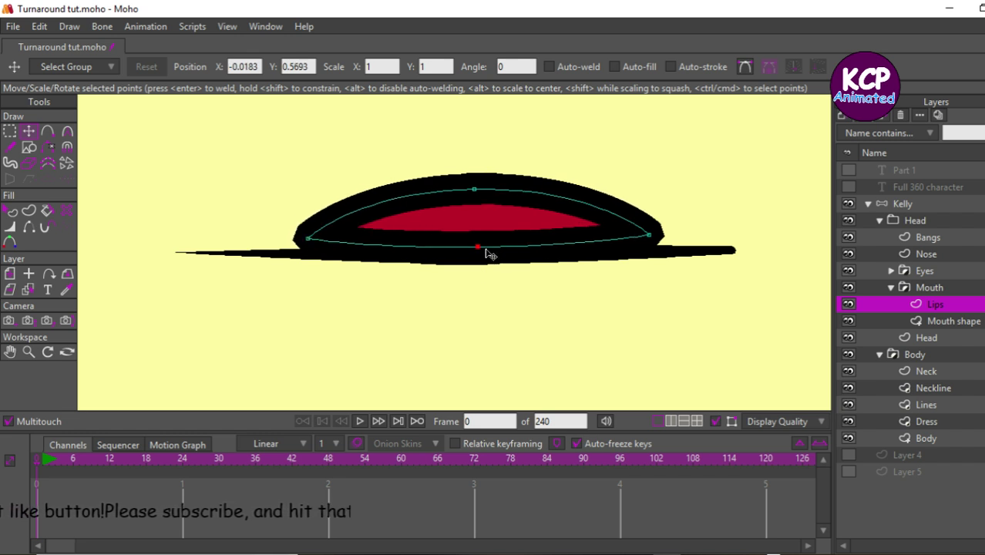
left_click_drag(489, 252, 487, 247)
left_click_drag(649, 234, 654, 242)
left_click_drag(469, 190, 466, 182)
key("ctrl+r")
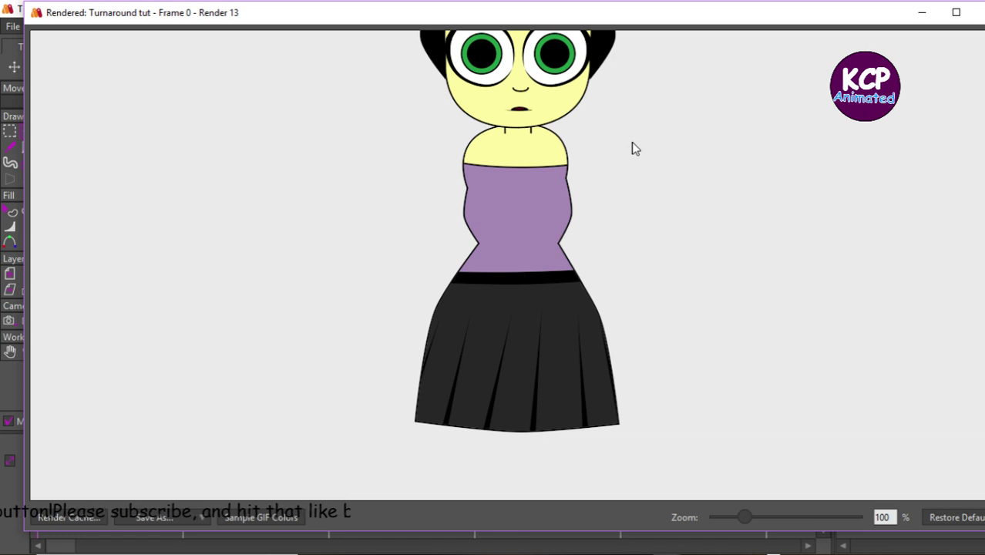
left_click(977, 11)
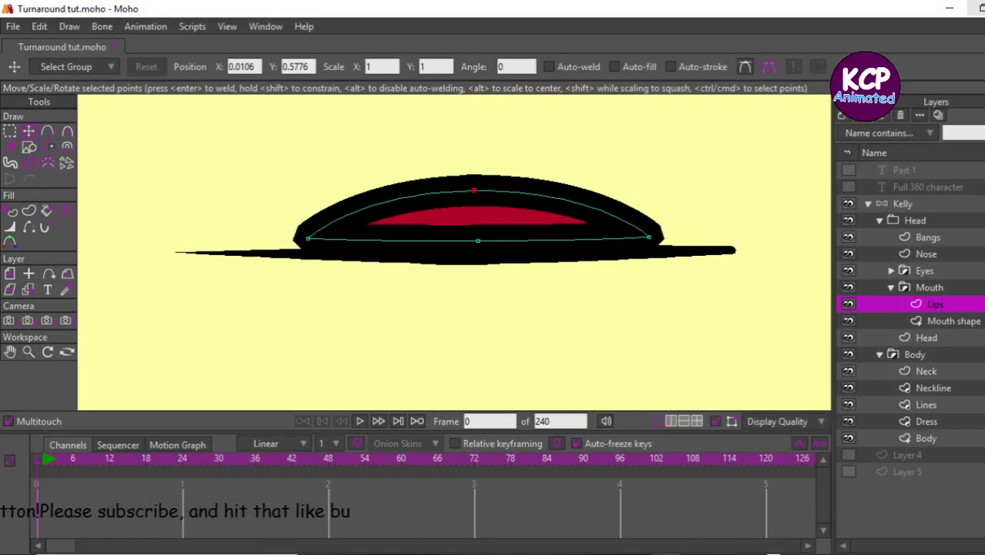
Stretch the upper lip's corner points outward to the ends of the mouth line and preview-render the frame.
left_click(10, 131)
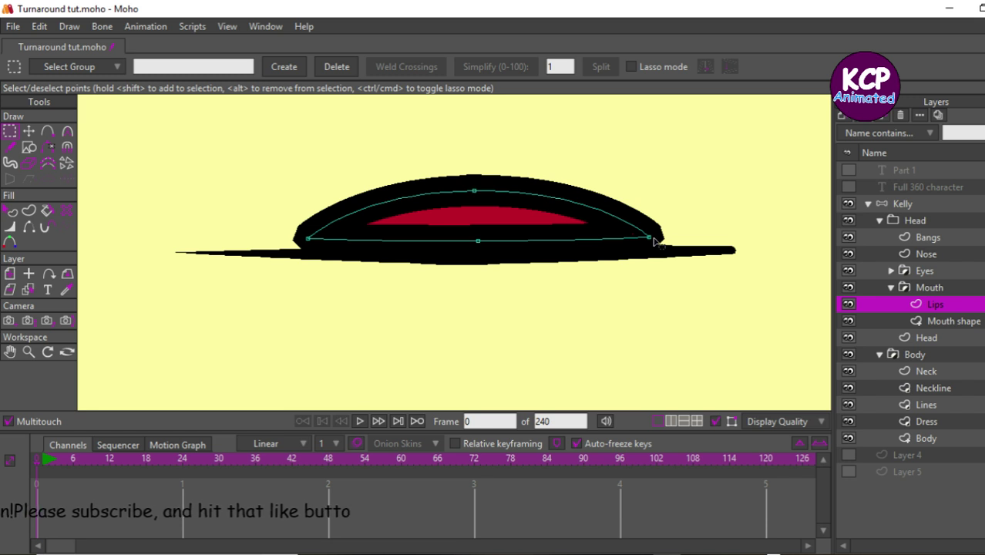
key("ctrl+a")
key("ctrl+d")
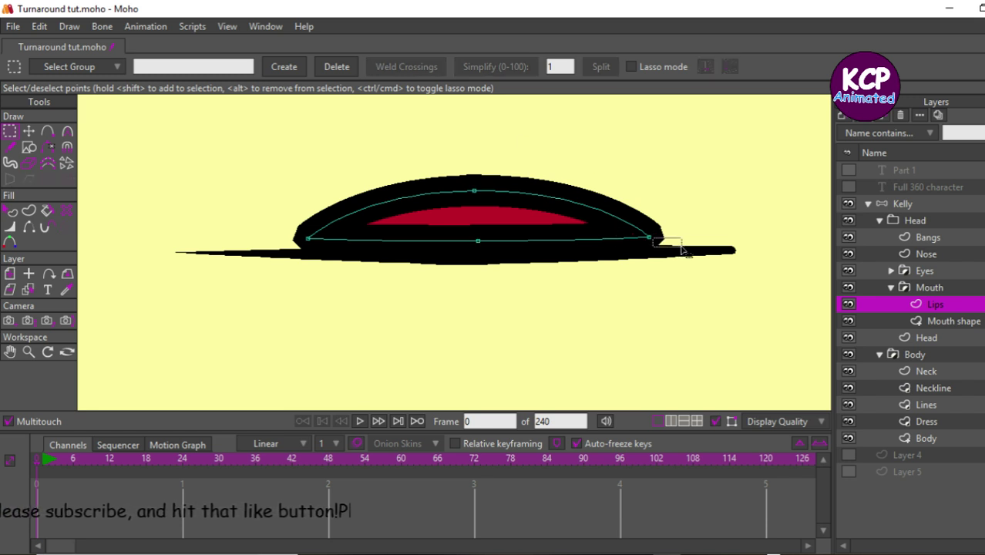
left_click(29, 131)
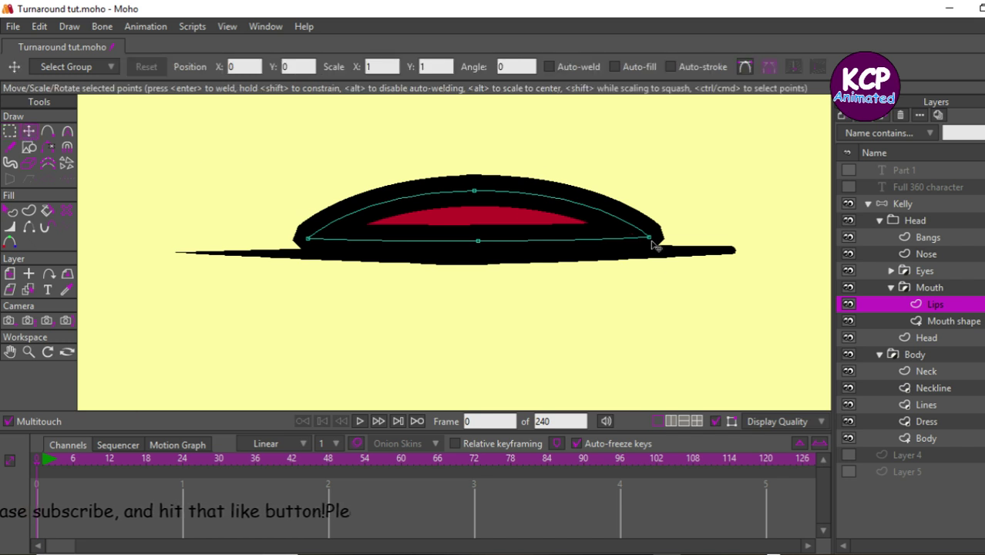
left_click_drag(650, 238, 725, 243)
left_click_drag(307, 240, 174, 247)
key("ctrl+r")
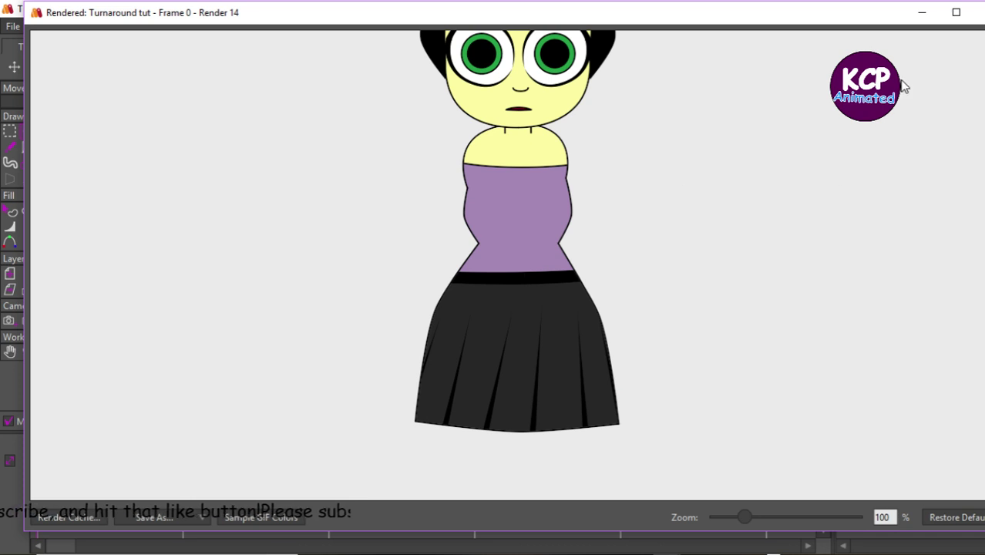
left_click(975, 13)
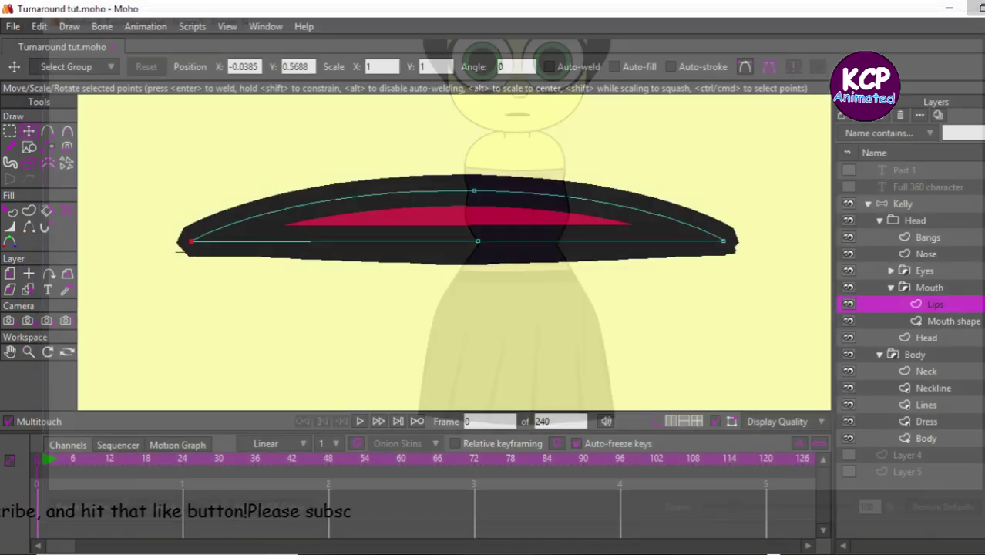
Duplicate the upper lip, flip the copy vertically and place it directly below as the lower lip.
key("ctrl+a")
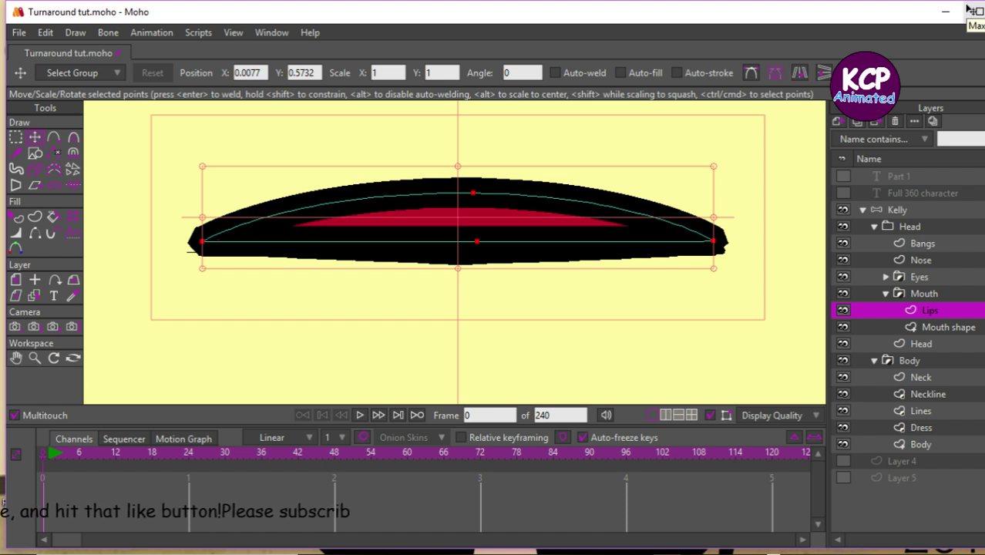
left_click(823, 73)
left_click_drag(628, 222, 617, 263)
key("ctrl+shift+a")
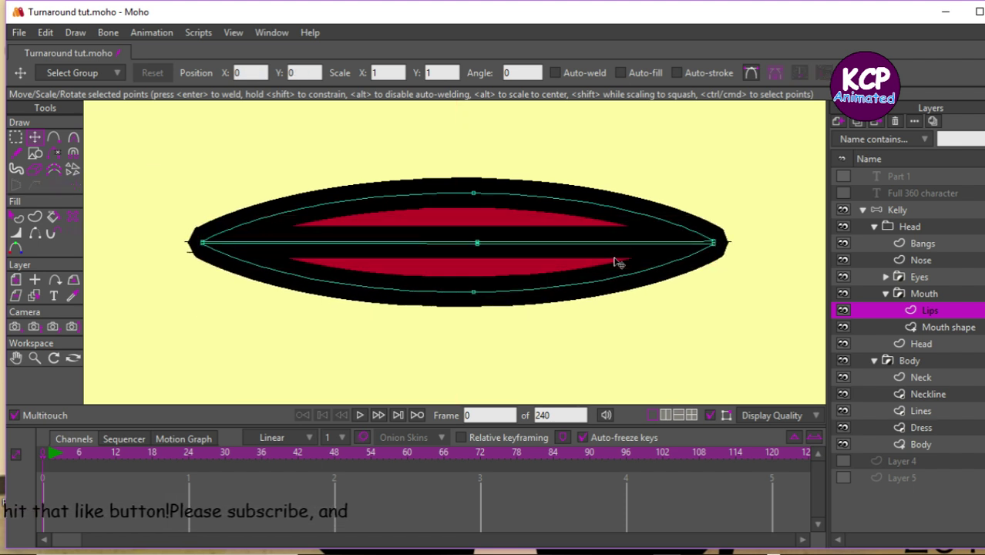
Align the lower lip's right and left corner points with the upper lip's corners.
left_click(713, 245)
key("ctrl+shift+a")
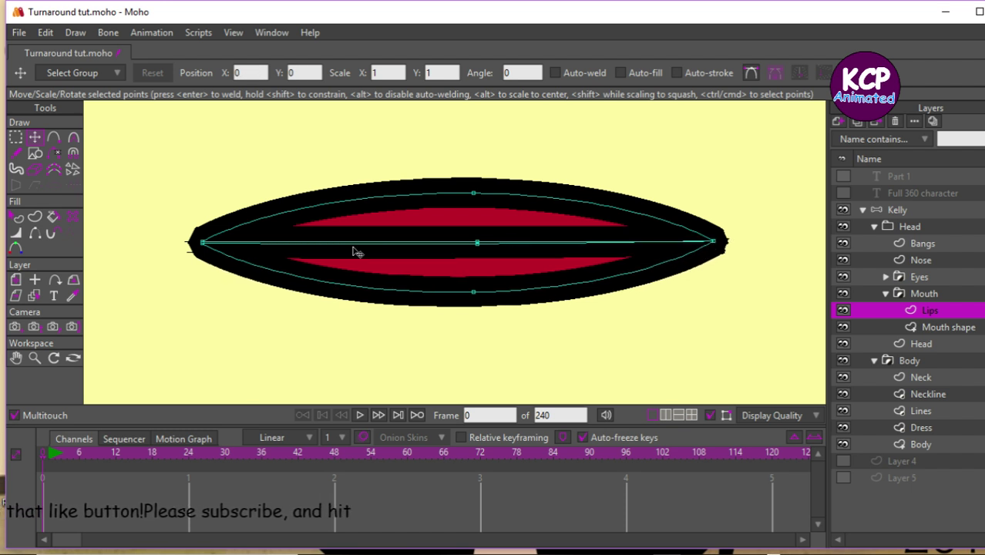
left_click(202, 245)
key("ctrl+shift+a")
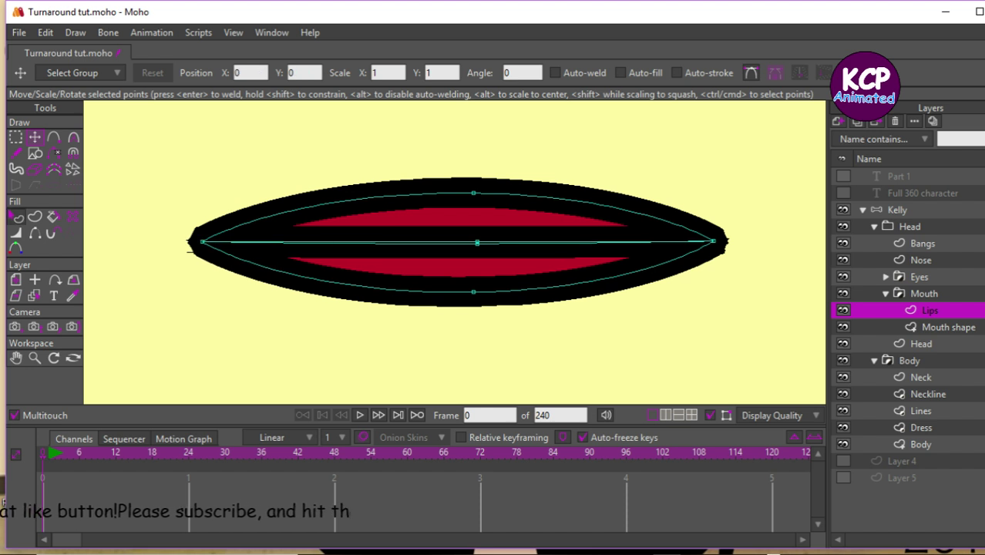
Pull the lower lip's bottom middle point down for fullness, slightly lower its top middle point, and preview-render the frame.
left_click(17, 138)
left_click(37, 139)
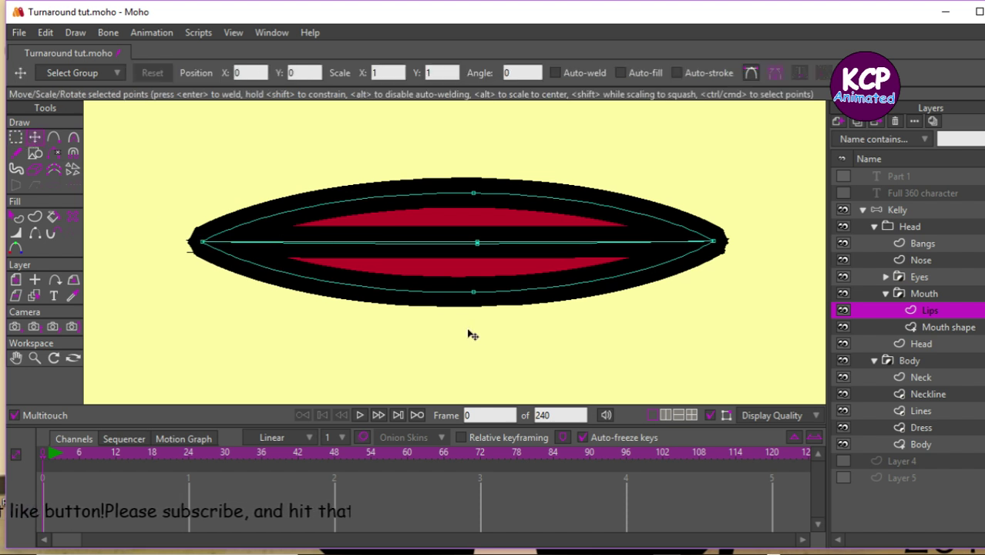
left_click_drag(474, 294, 476, 320)
mouse_move(478, 248)
left_mouse_down()
mouse_move(477, 294)
mouse_move(480, 254)
left_mouse_up()
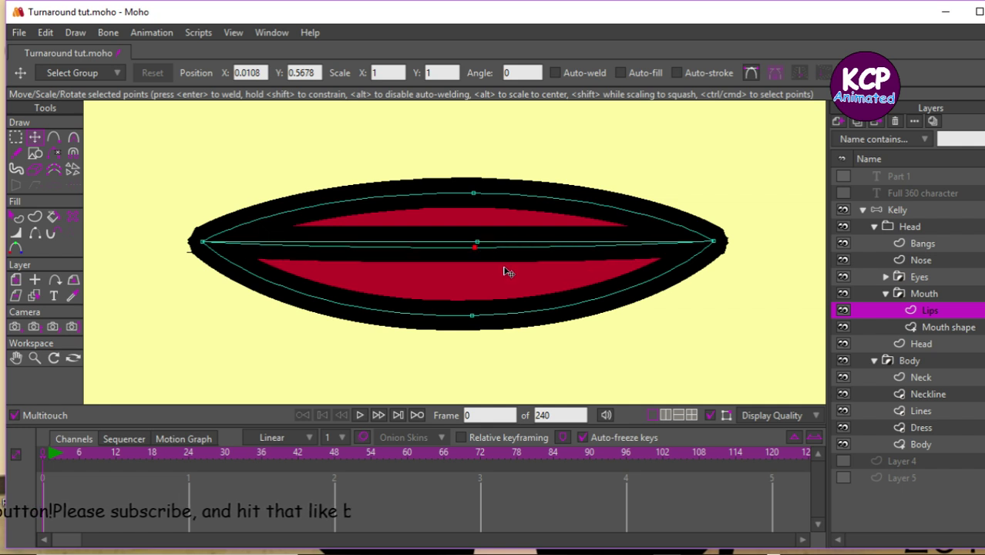
key("ctrl+r")
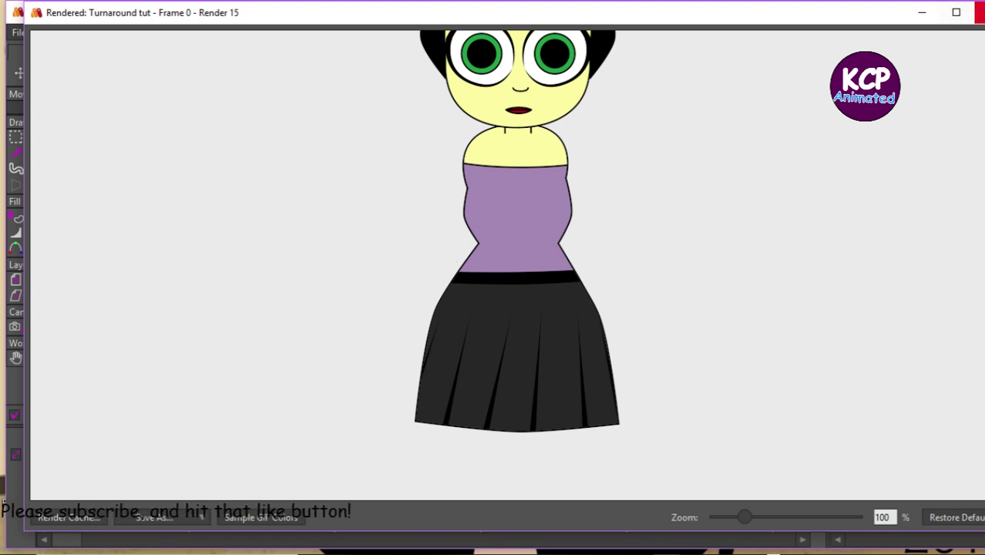
left_click(972, 13)
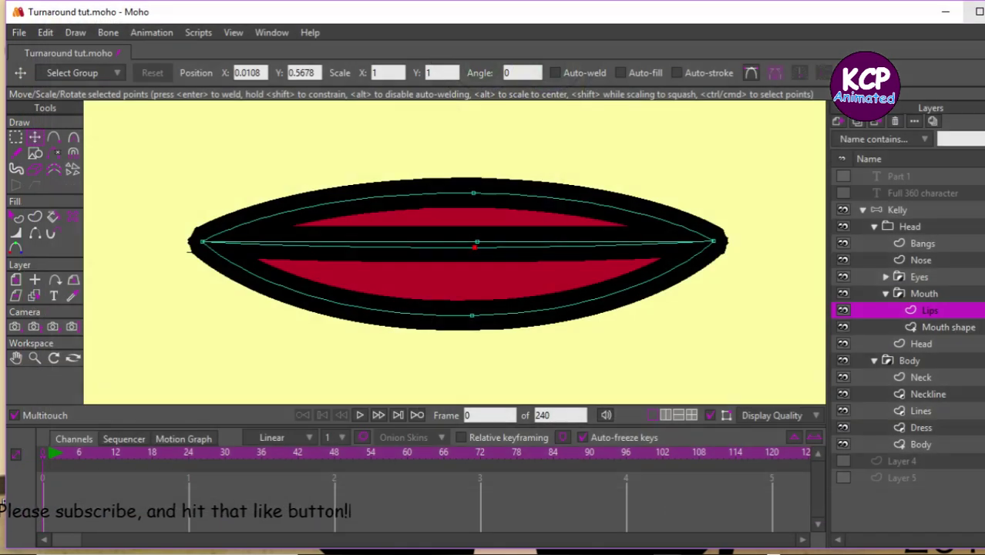
Collapse the Mouth, Head and Body layer groups, leaving the Kelly bone layer selected.
left_click(886, 294)
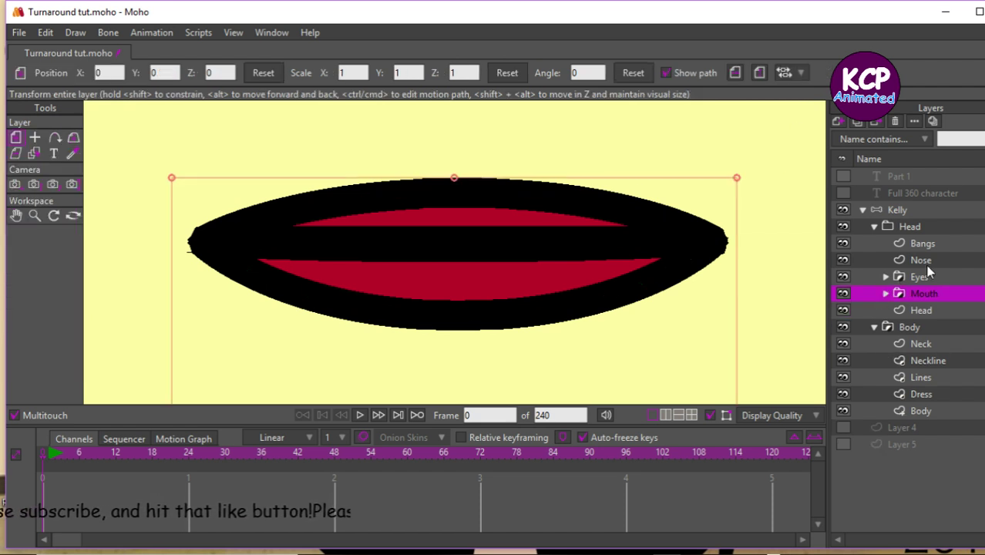
left_click(900, 245)
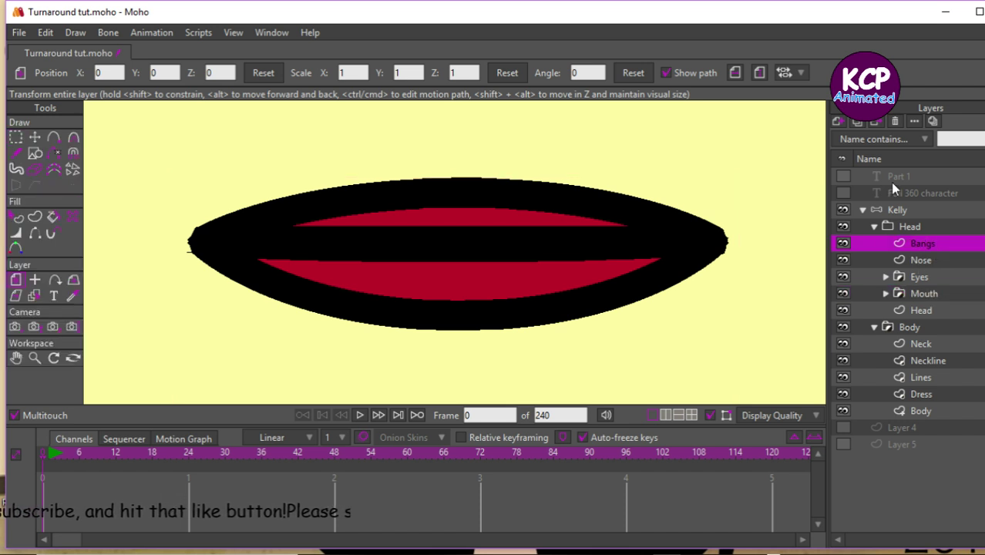
left_click(913, 226)
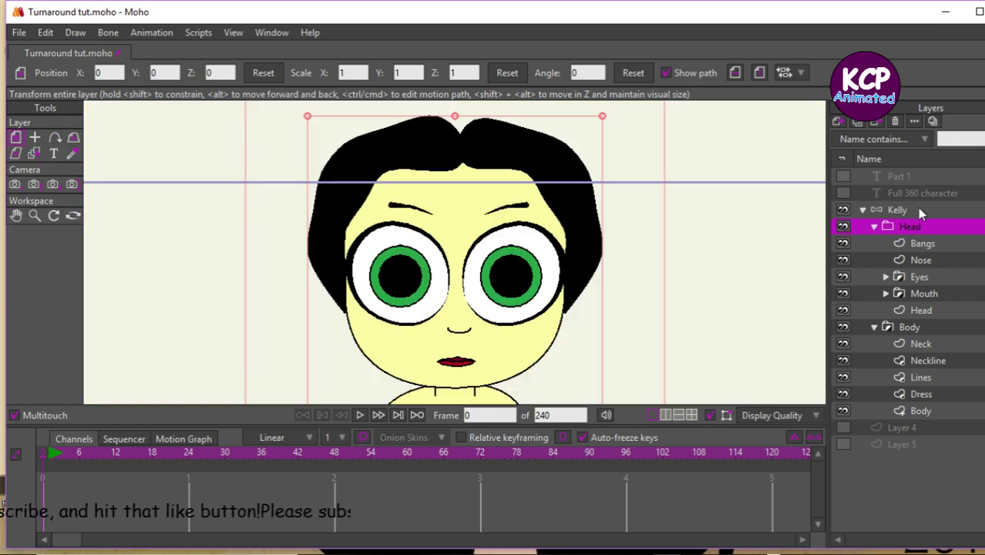
left_click(902, 209)
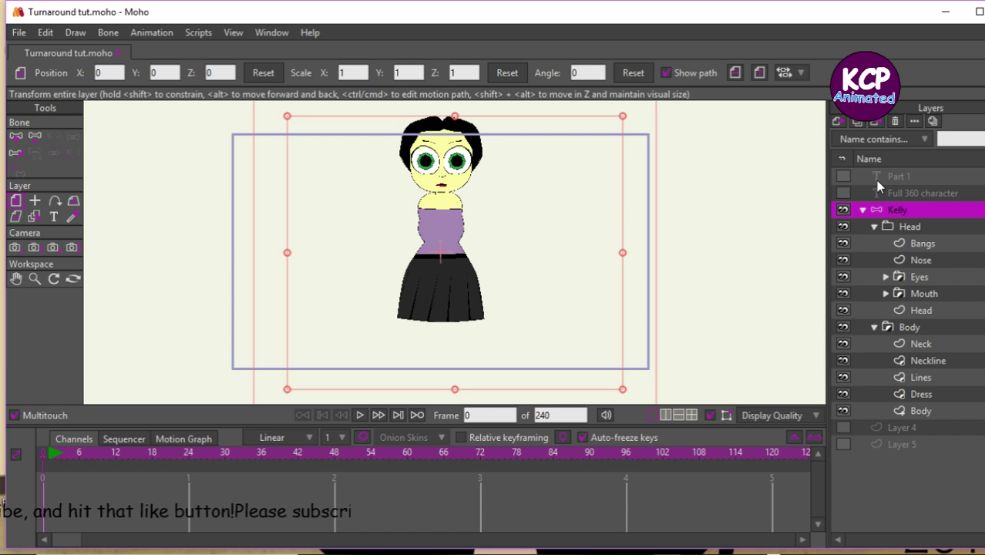
left_click(873, 227)
left_click(875, 243)
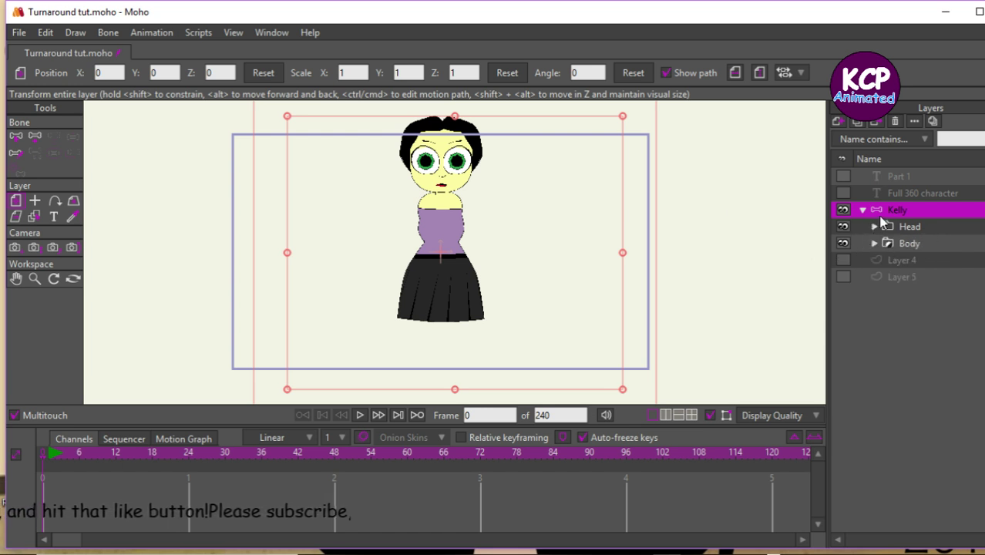
Add a vector layer named Arm between the Head and Body groups in the Kelly bone layer.
left_click(906, 244)
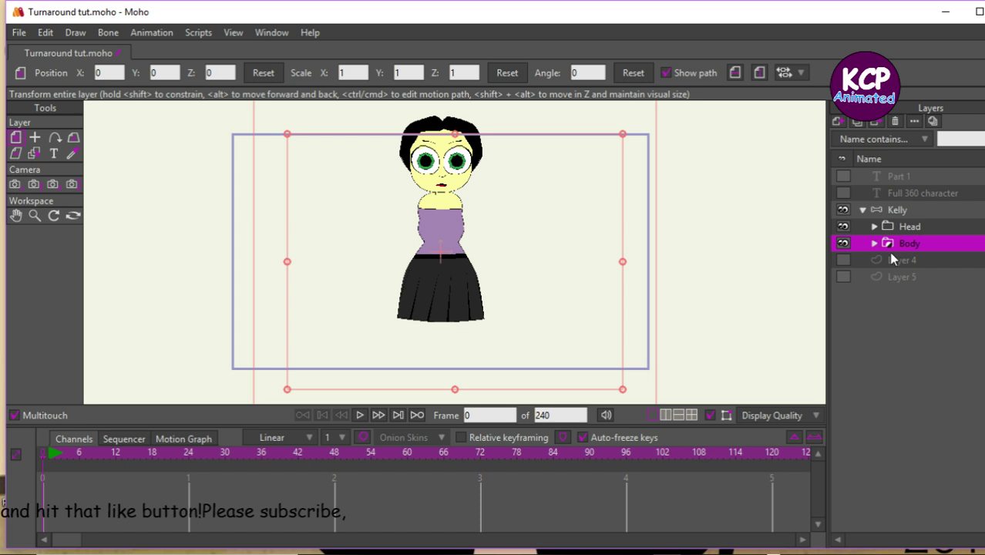
left_click(836, 121)
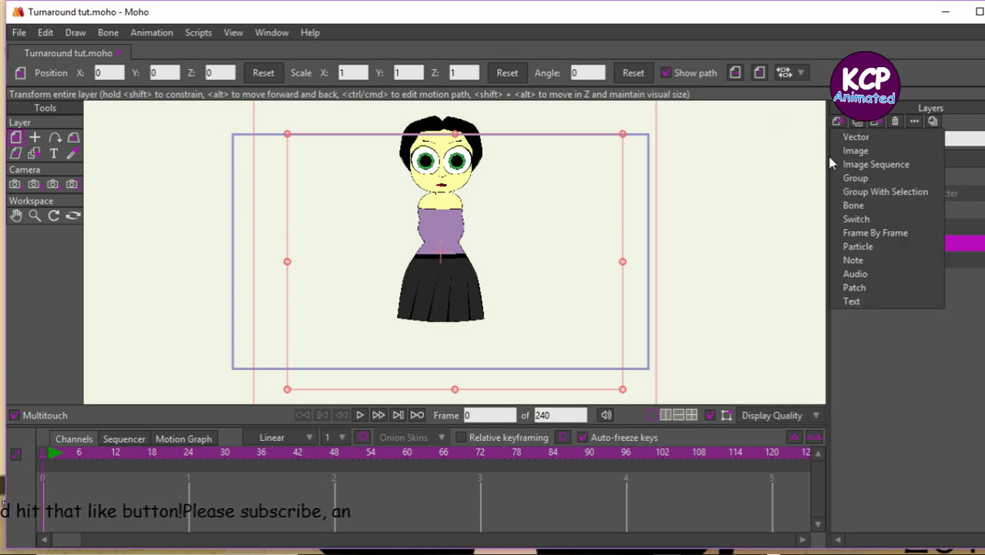
left_click(849, 135)
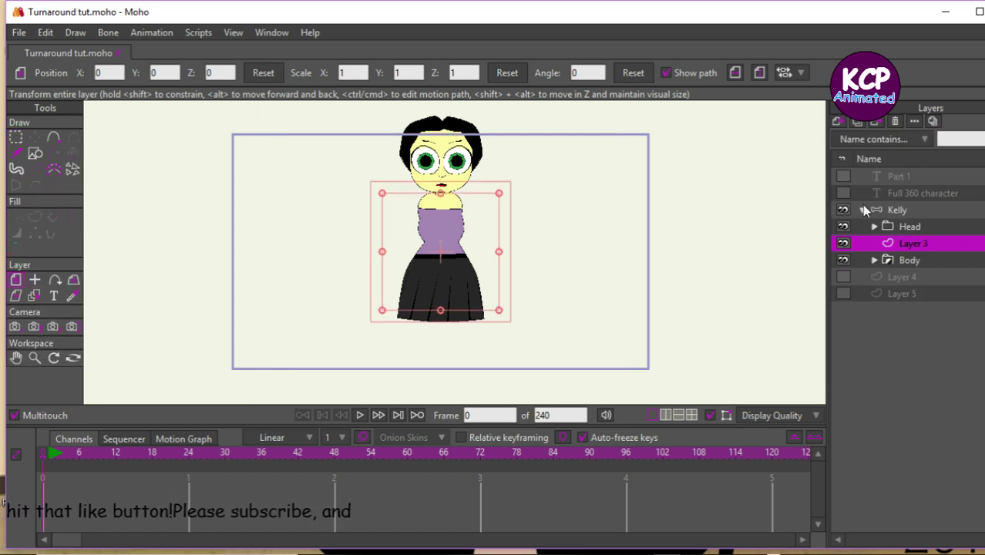
double_click(891, 239)
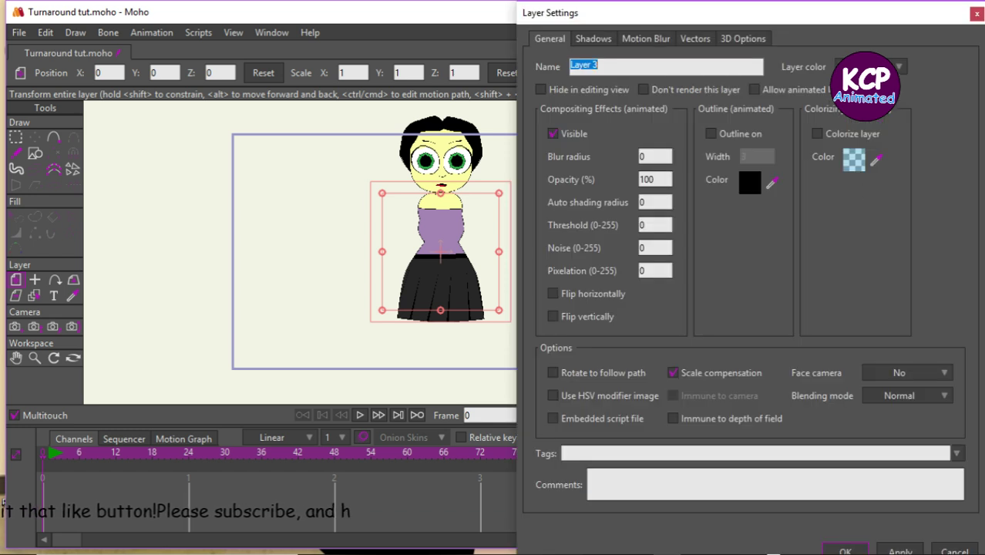
type("Arm")
key("Return")
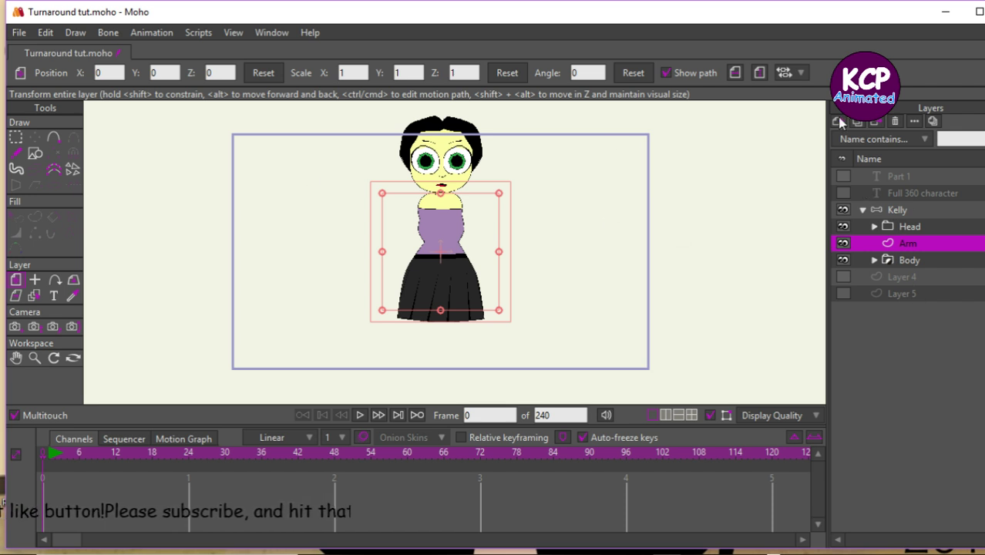
Place the Arm layer in a new group and name the group L Arm.
left_click(840, 122)
left_click(861, 191)
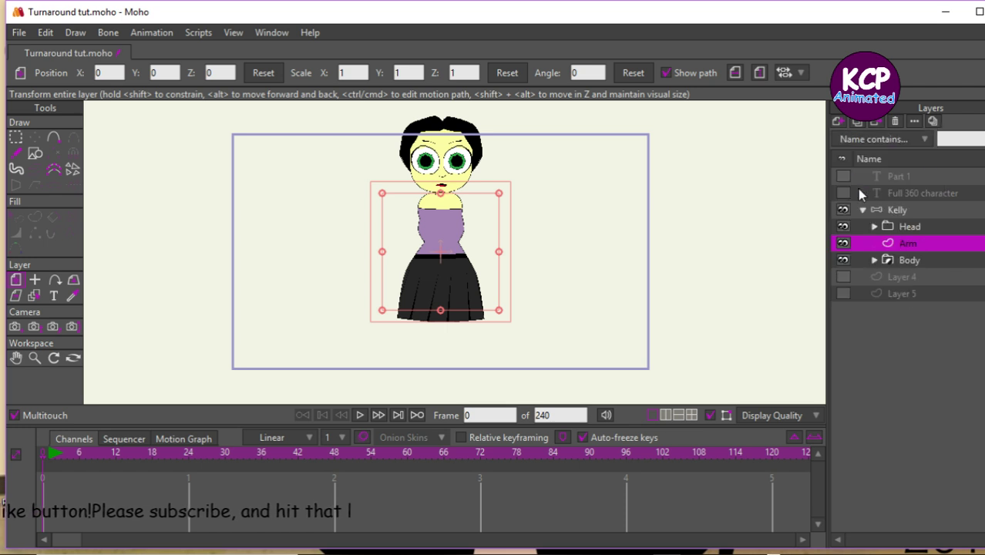
double_click(913, 245)
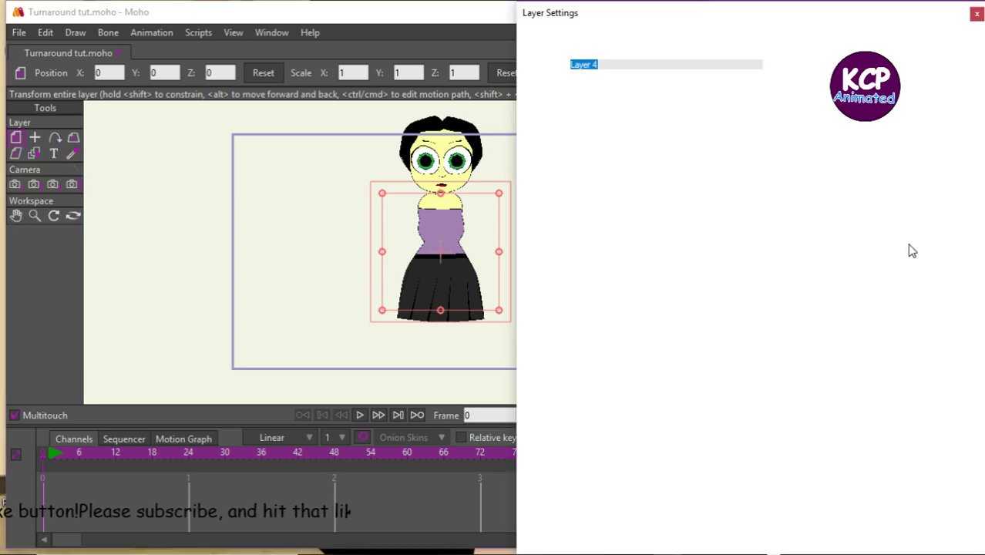
type("L A")
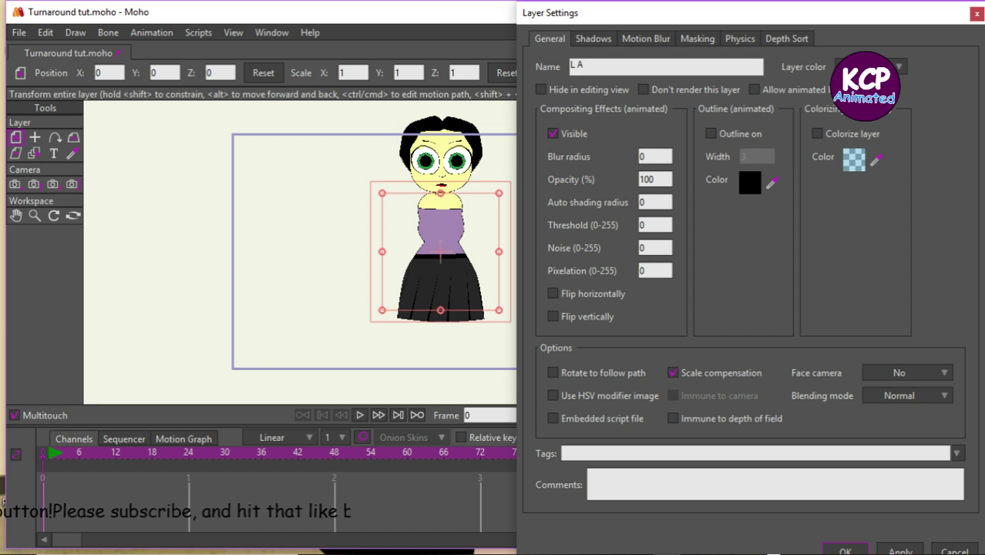
type("rm")
key("Return")
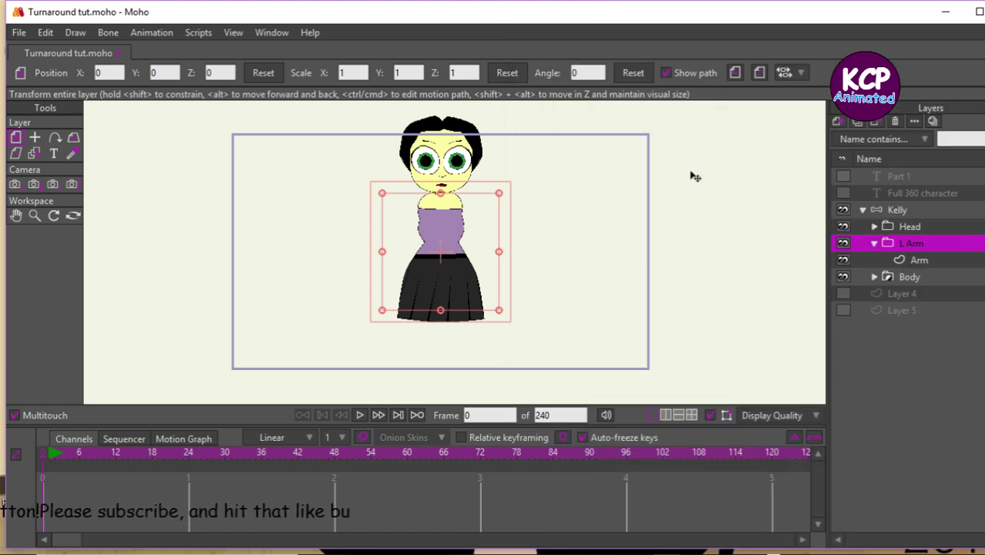
Zoom in on Kelly's upper body and check the default fill and stroke style for new shapes on the Arm layer.
left_click(925, 261)
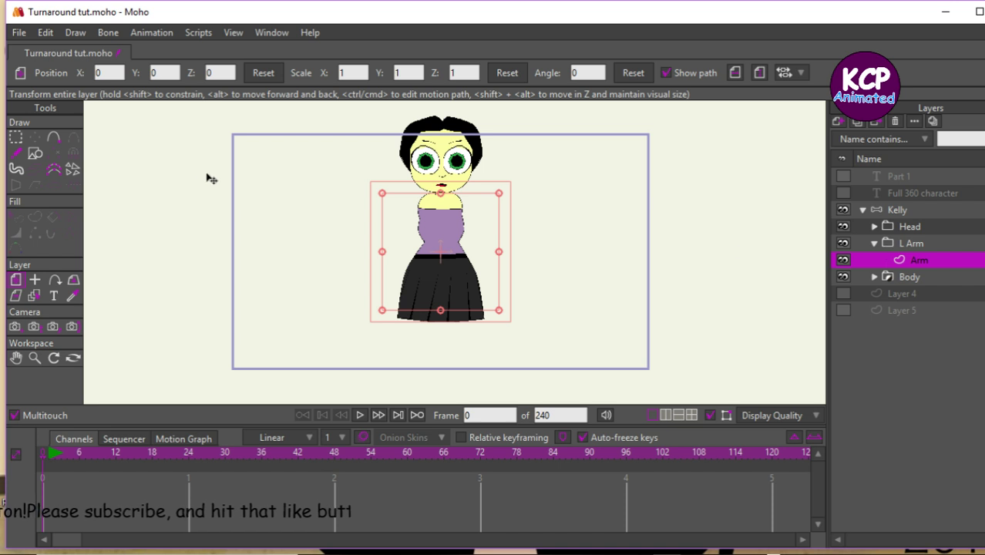
left_click(35, 152)
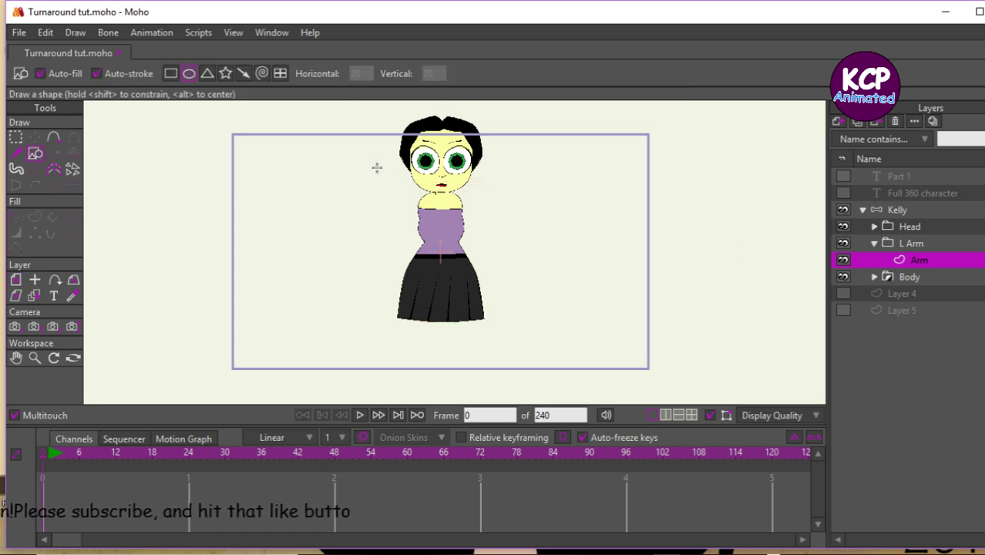
left_click(72, 295)
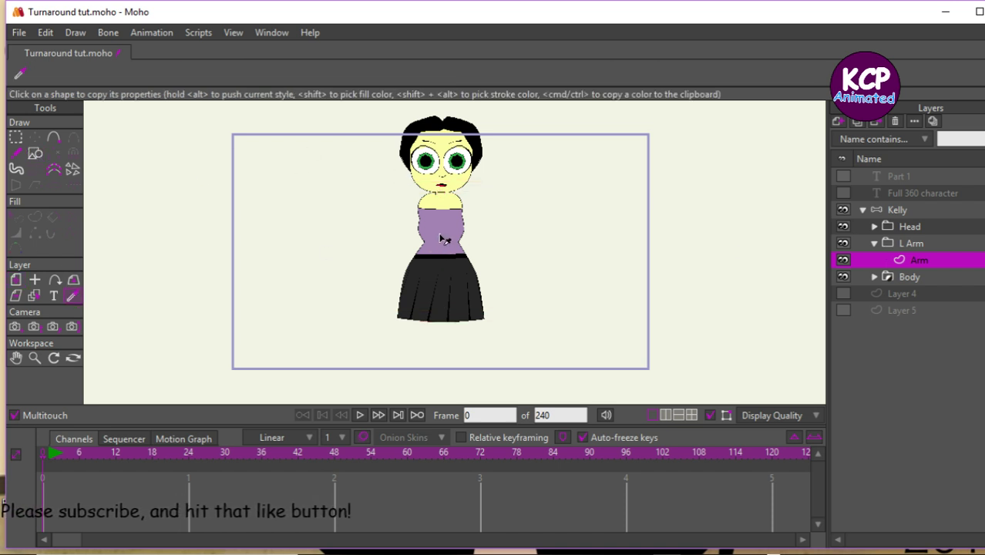
left_click(35, 153)
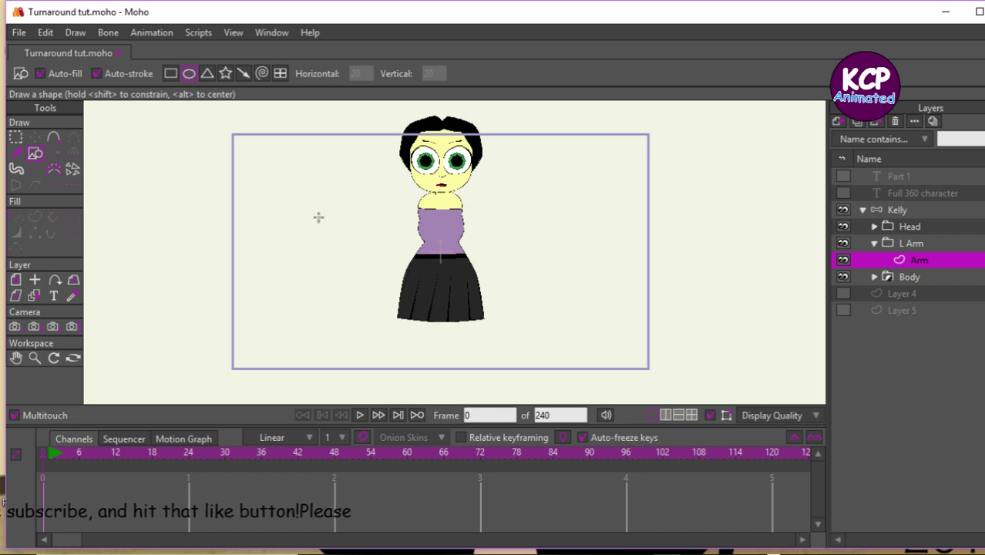
left_click(900, 277)
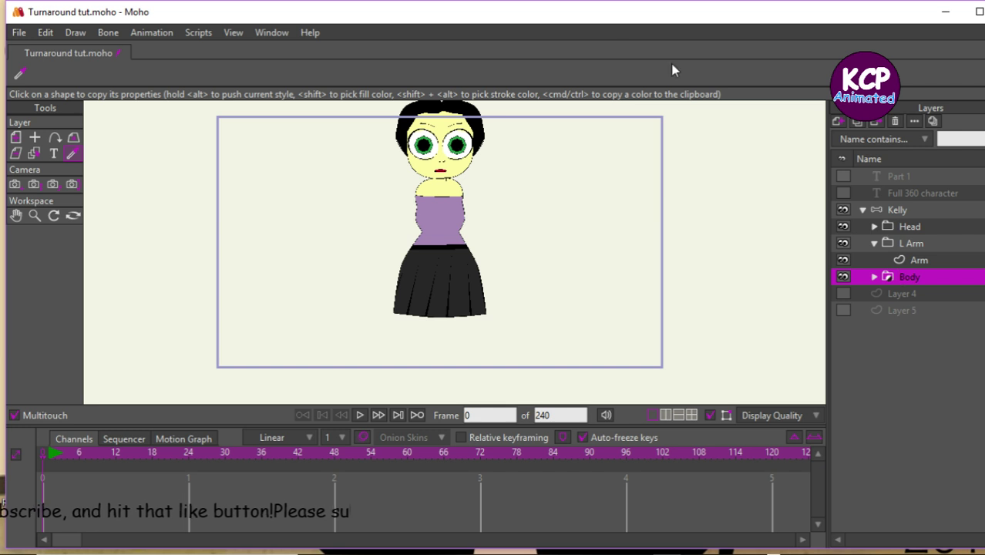
left_click(35, 216)
left_click_drag(367, 230, 401, 272)
left_click(17, 216)
left_click_drag(277, 252, 404, 386)
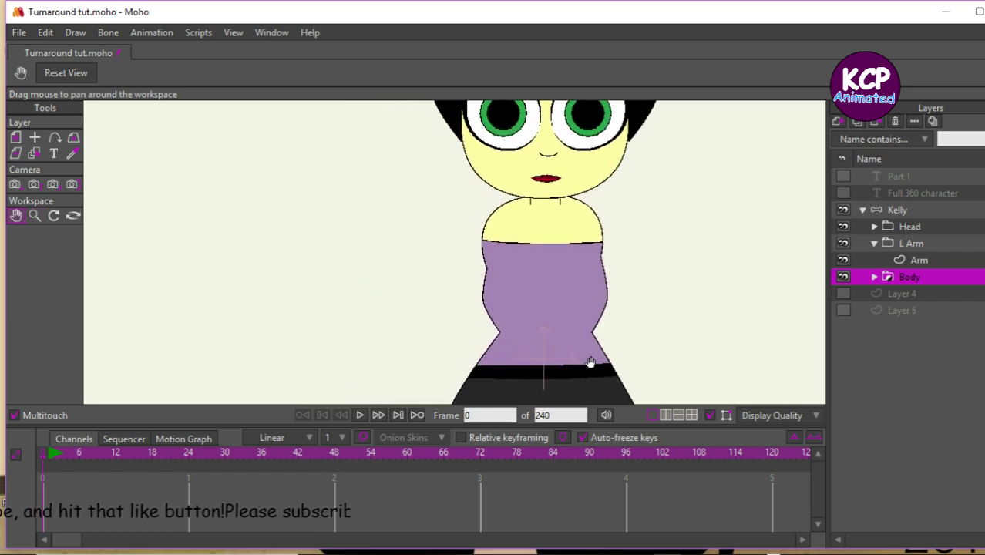
left_click(919, 260)
key("ctrl+t")
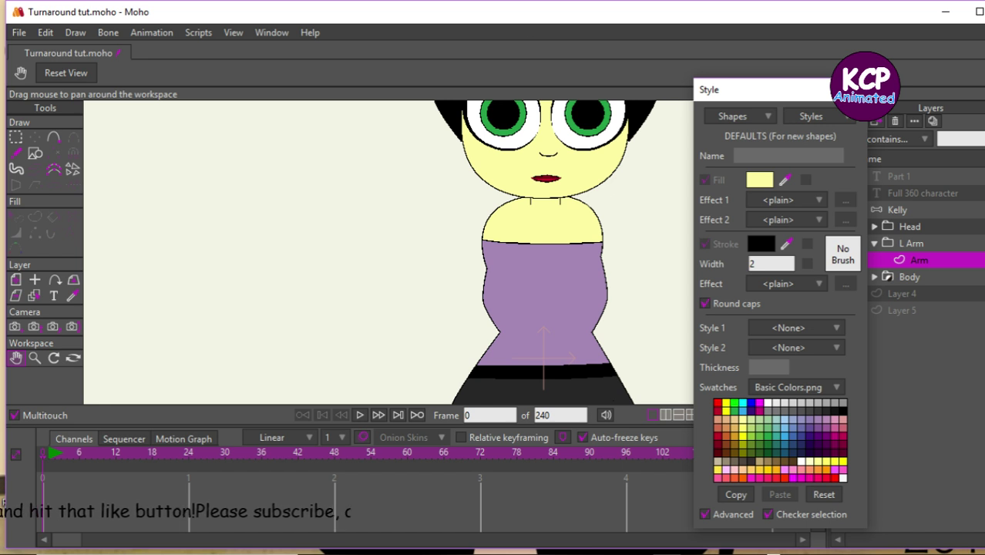
key("ctrl+t")
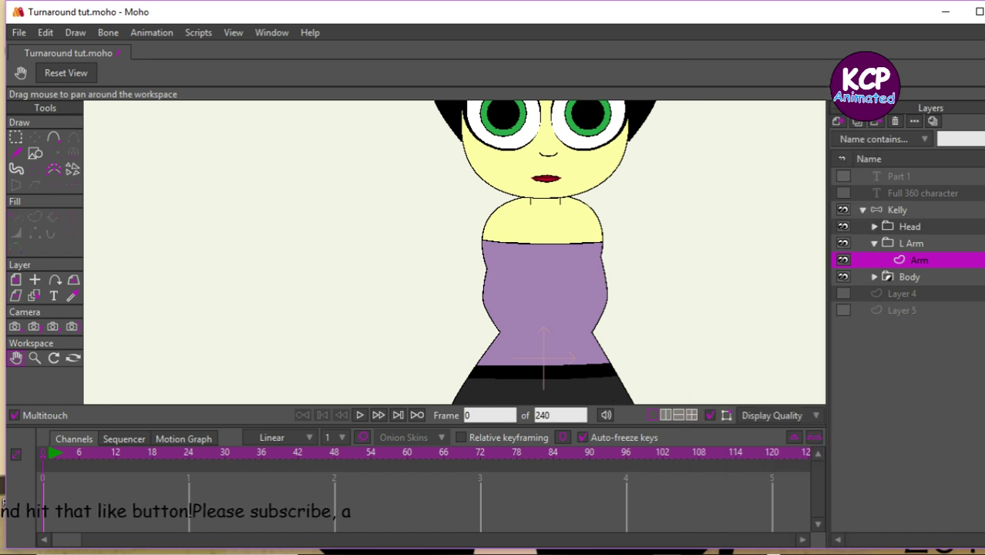
Draw a long horizontal rectangle for the arm at shoulder height on the Arm layer and shift it slightly outward from the body.
left_click(35, 154)
left_click(171, 74)
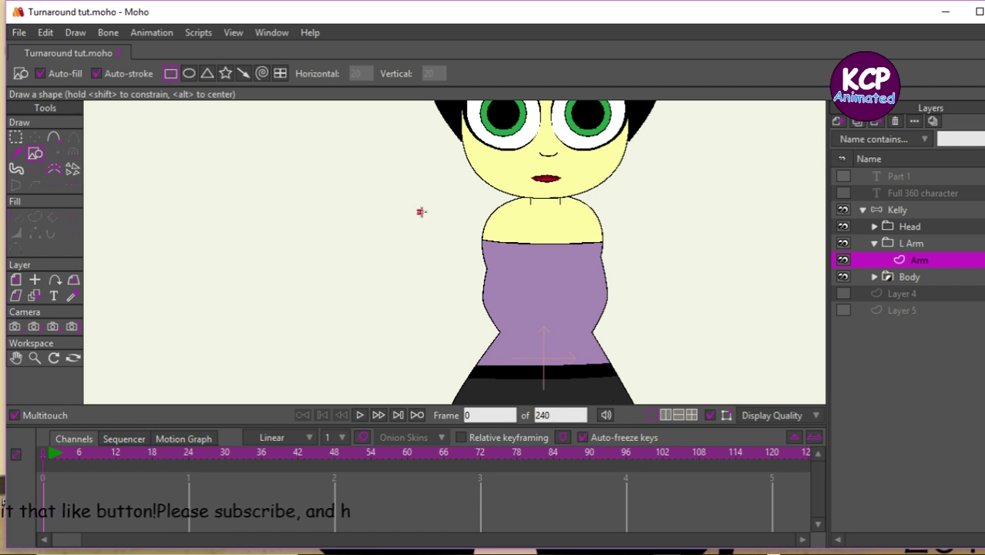
mouse_move(420, 211)
left_mouse_down()
mouse_move(516, 233)
mouse_move(516, 243)
left_mouse_up()
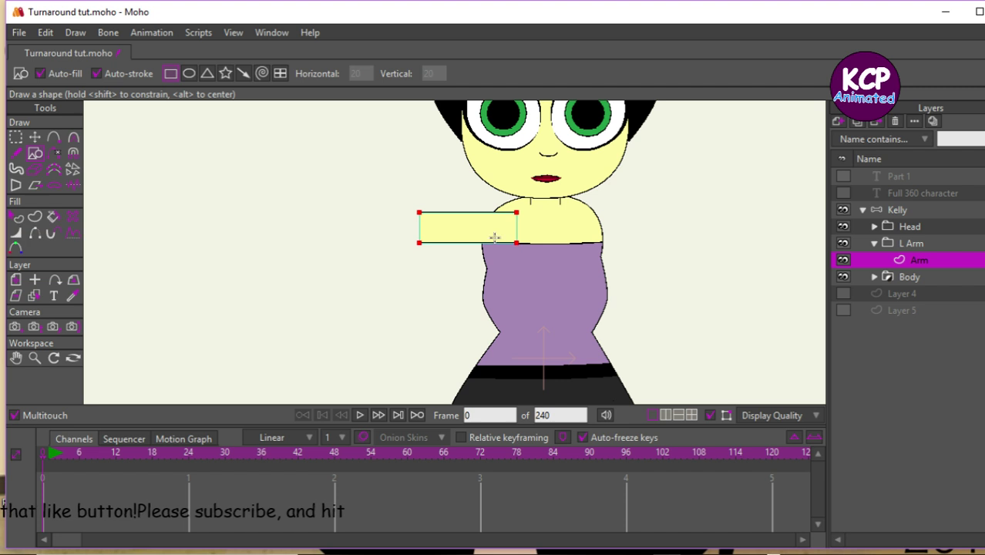
left_click(35, 138)
left_click_drag(269, 204, 254, 205)
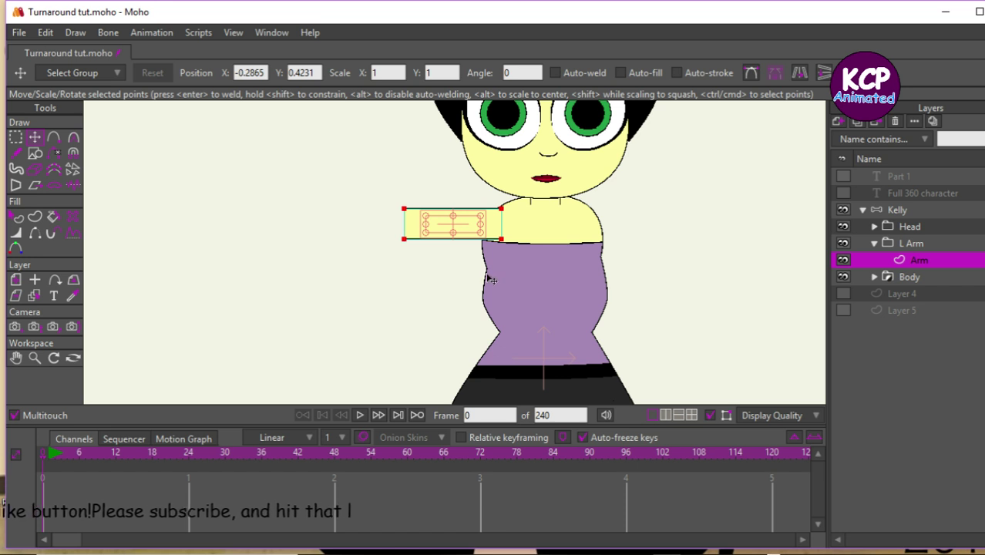
Add a midpoint between the two corner points at the outer and inner ends of the arm rectangle.
left_click(16, 137)
left_click_drag(372, 198, 422, 262)
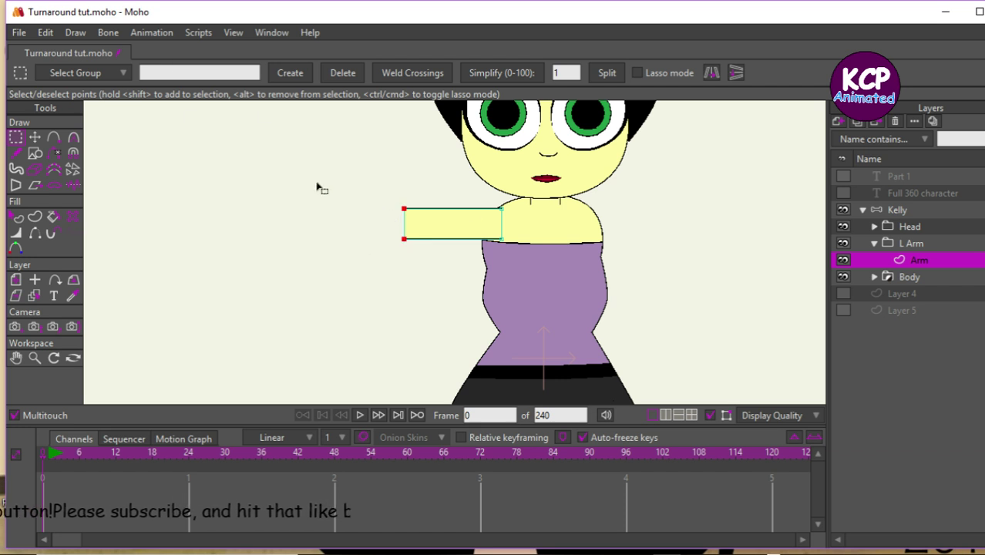
left_click(34, 137)
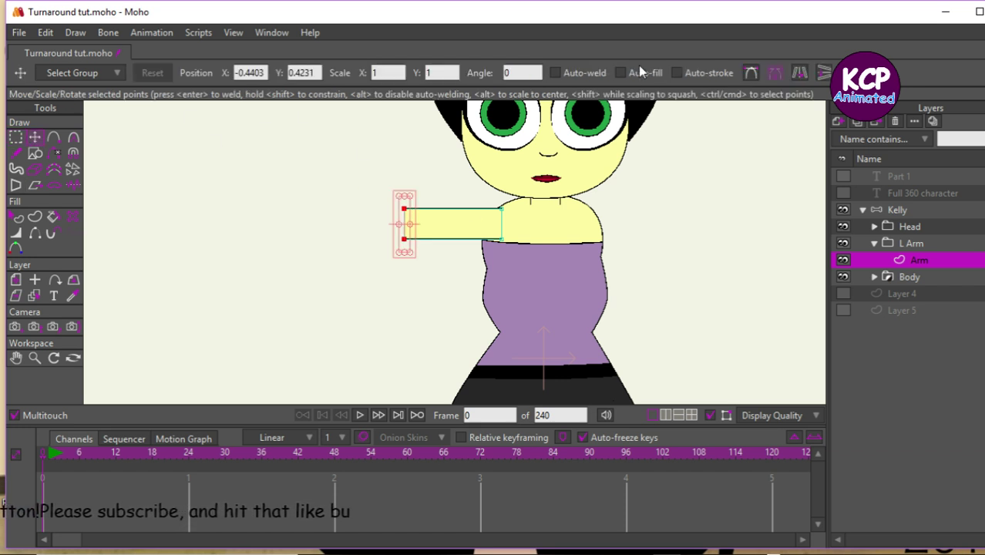
left_click(12, 140)
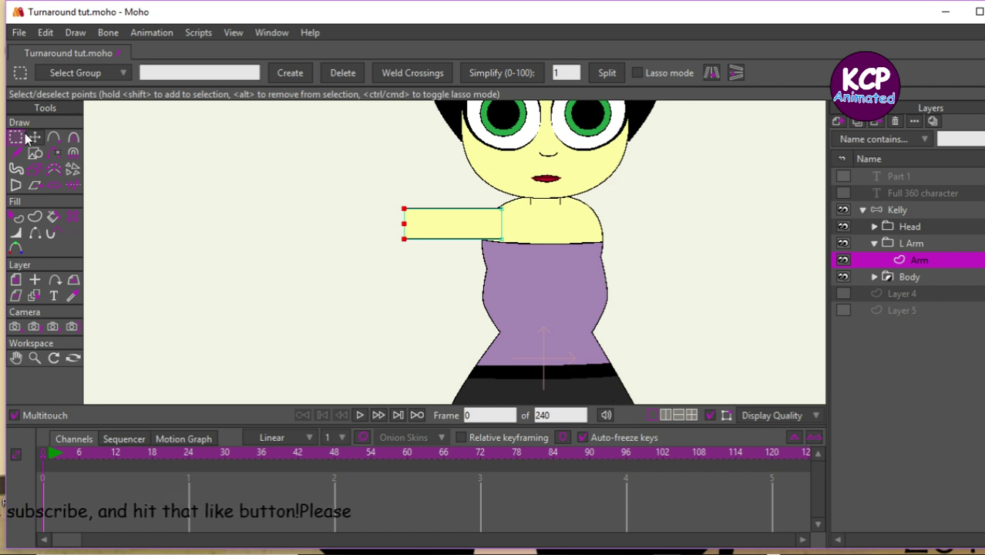
left_click_drag(475, 191, 520, 251)
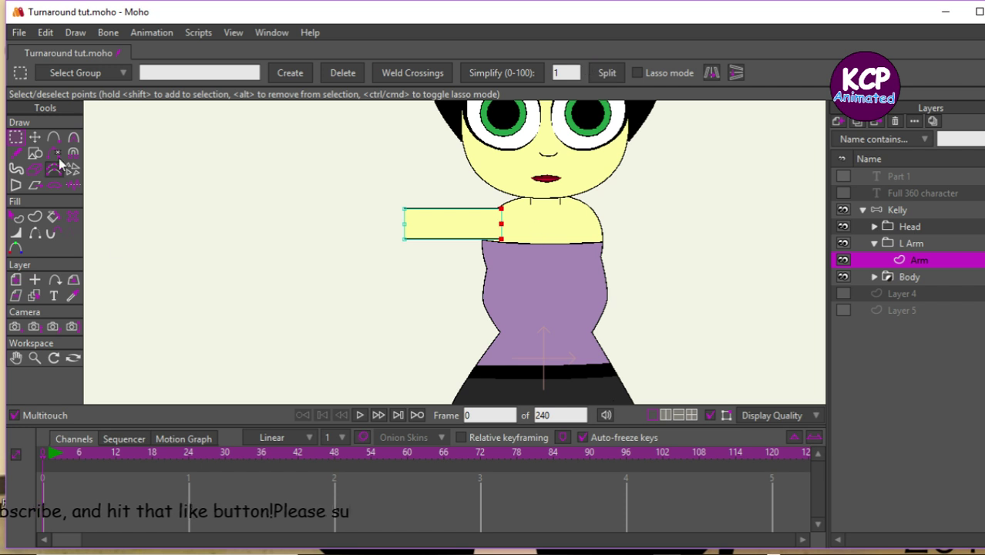
left_click(48, 137)
left_click(35, 137)
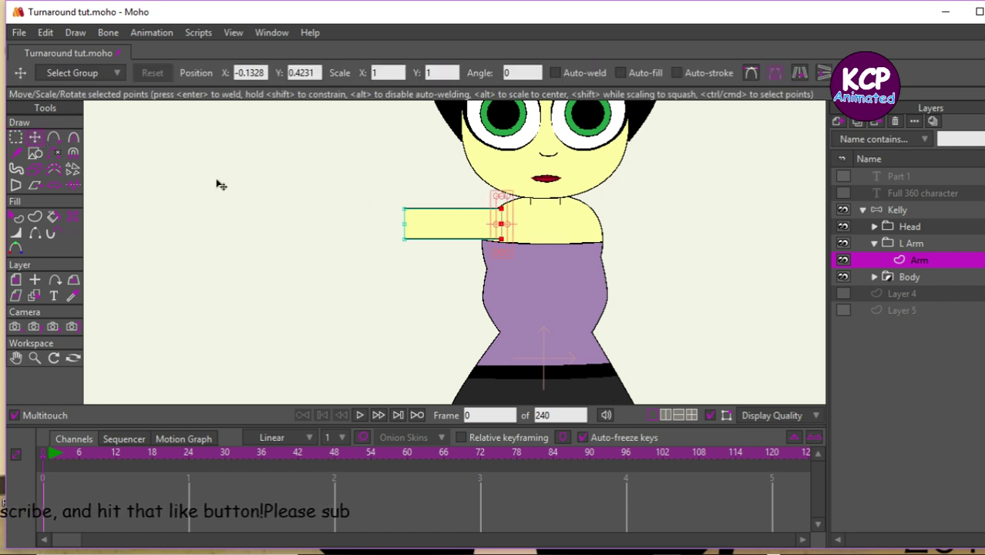
left_click(493, 193)
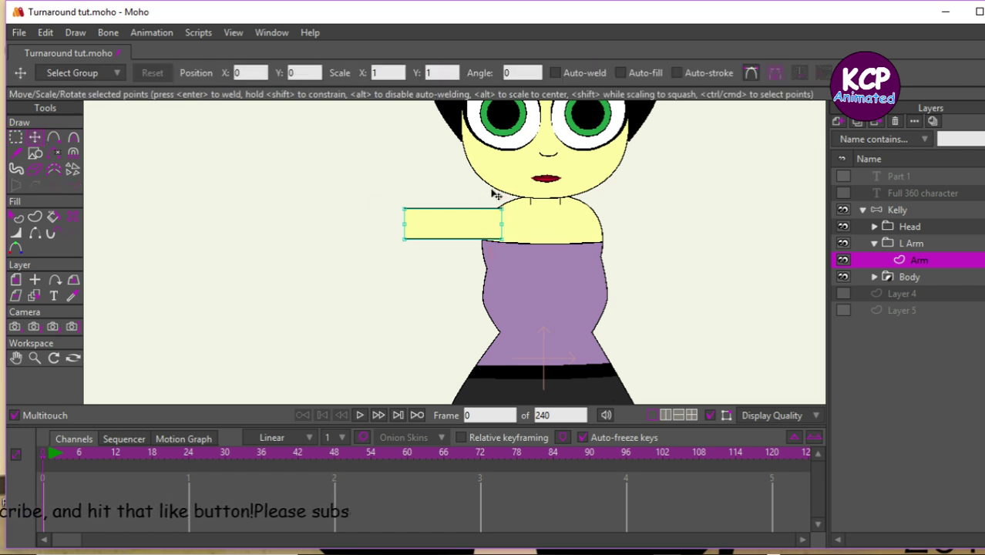
Smooth the midpoints at both ends of the arm with a curvature of 0.30.
left_click(71, 139)
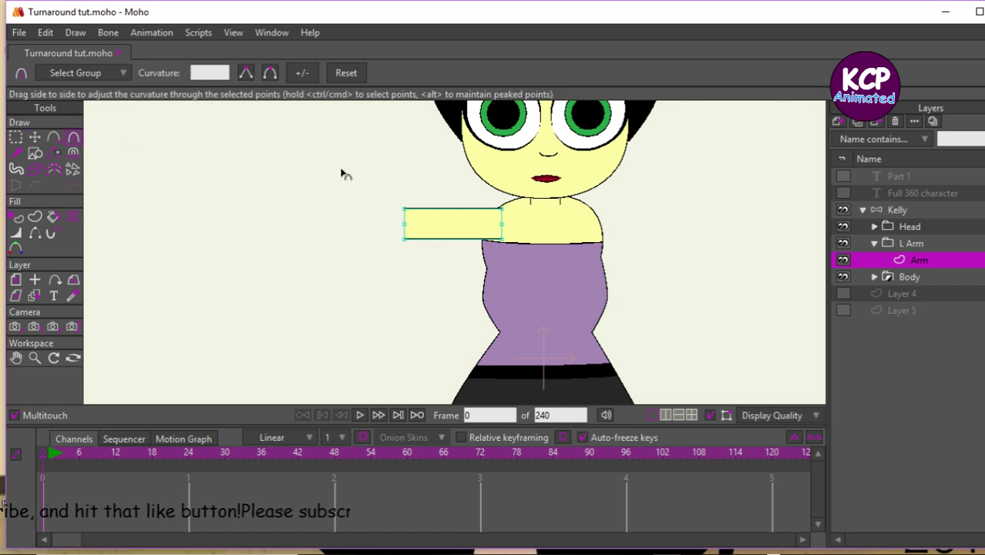
left_click(405, 224)
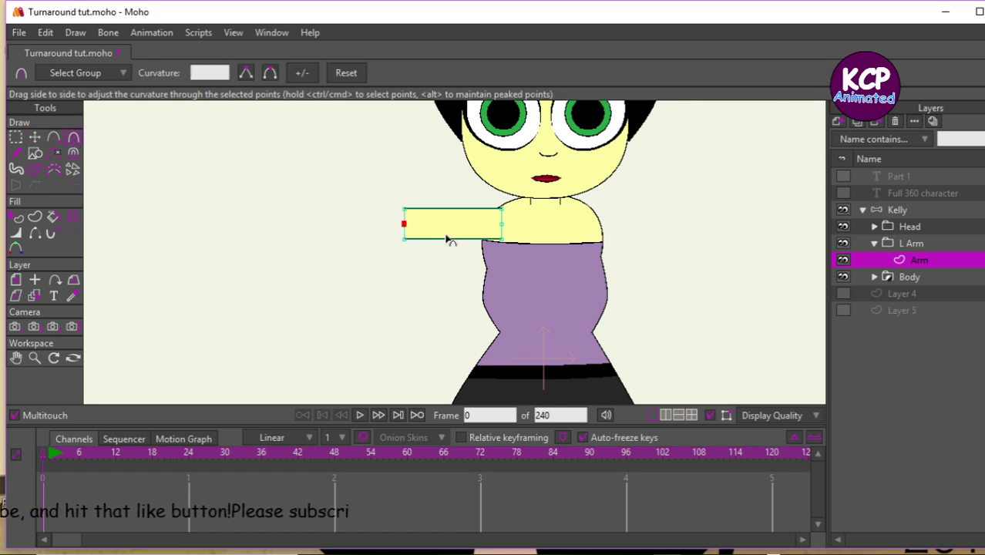
left_click(269, 74)
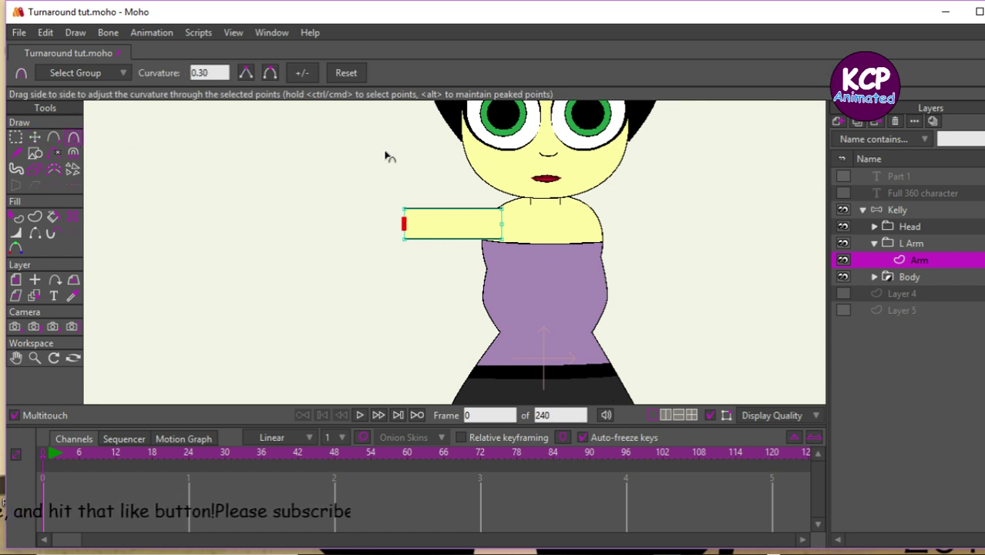
left_click(501, 223)
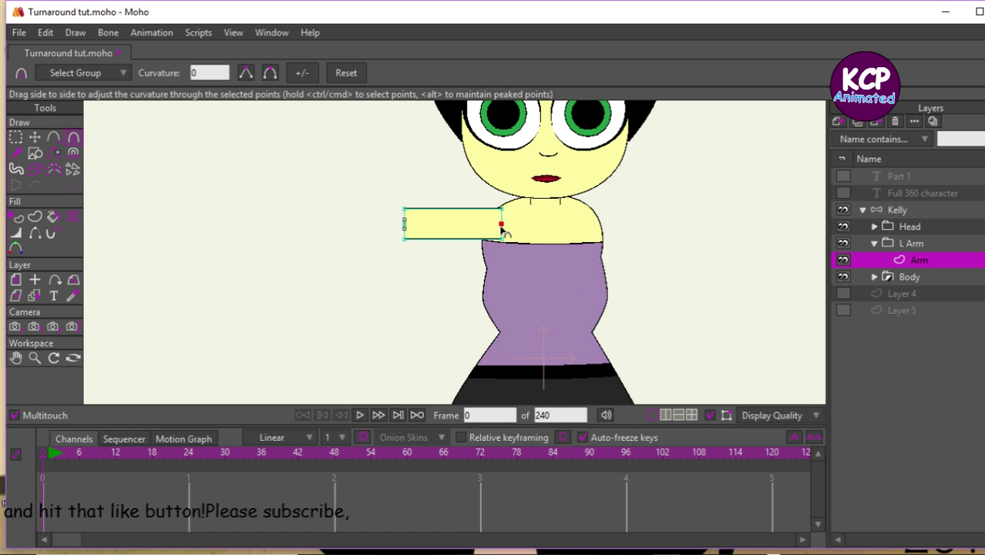
left_click(268, 74)
Move the inner and outer end midpoints of the arm outward to round off both ends.
left_click(33, 137)
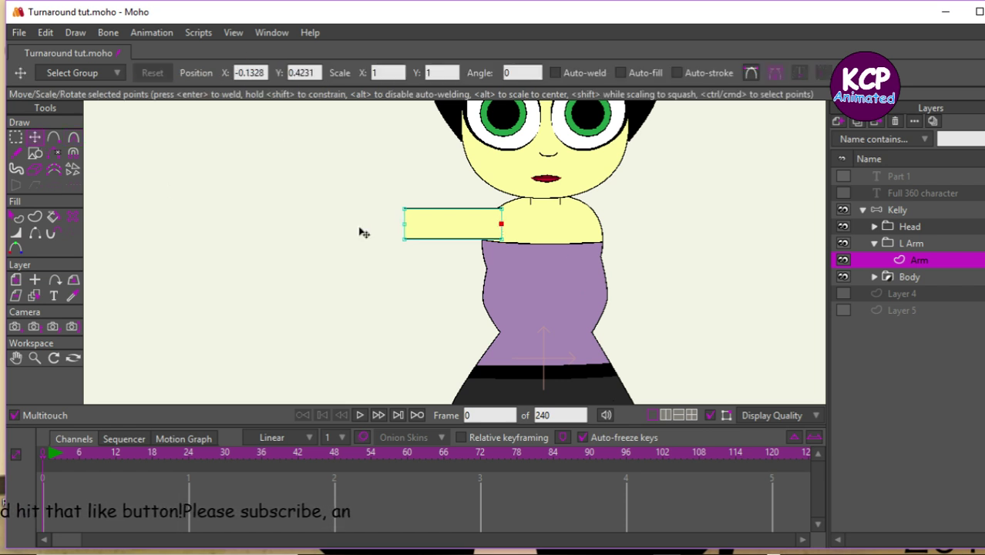
left_click_drag(504, 229, 514, 224)
left_click(405, 227)
left_click_drag(407, 229, 394, 224)
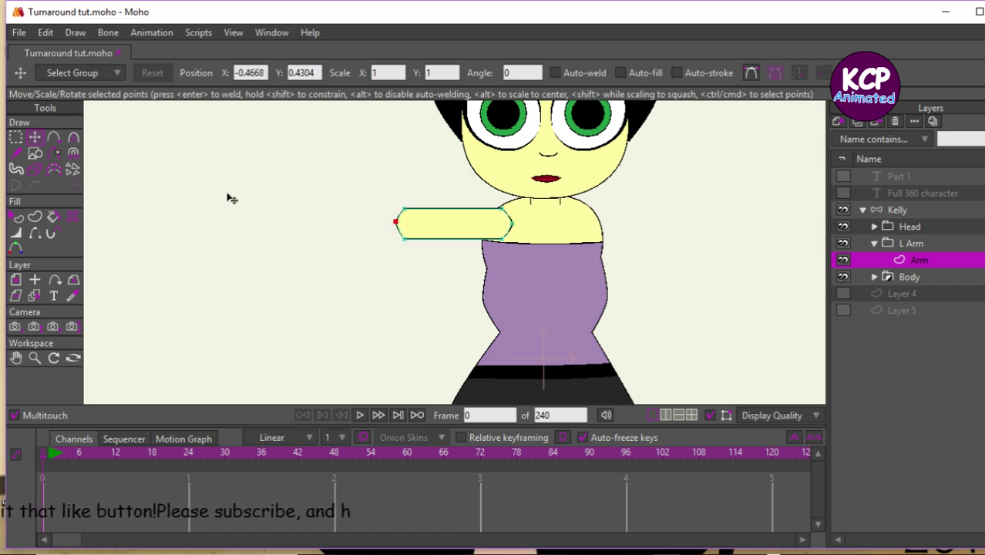
Round the arm's ends by setting the outer midpoint's curvature to about 0.99 and the inner midpoint's to about 0.86, and render the frame to check.
left_click(73, 138)
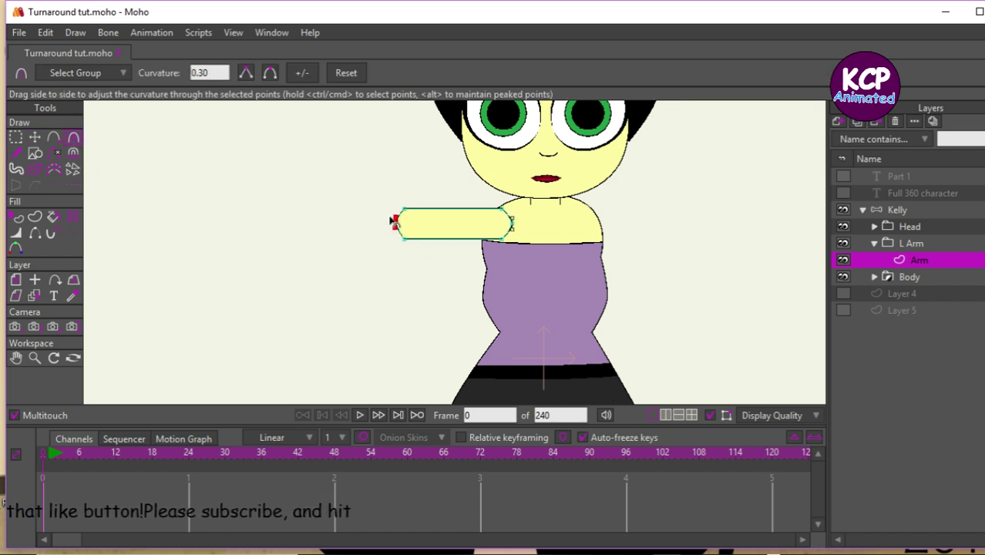
left_click_drag(396, 224, 866, 271)
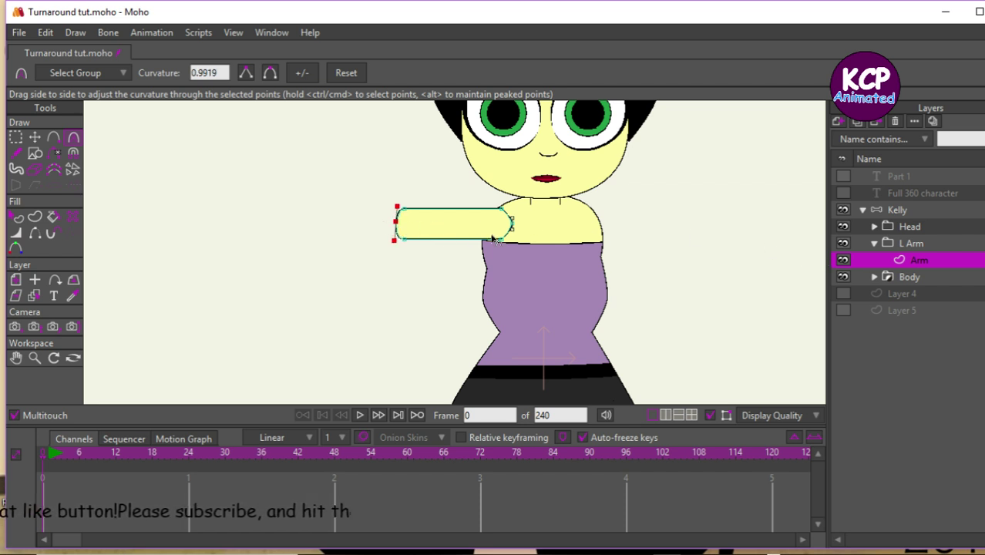
left_click(514, 228)
left_click_drag(517, 231, 264, 197)
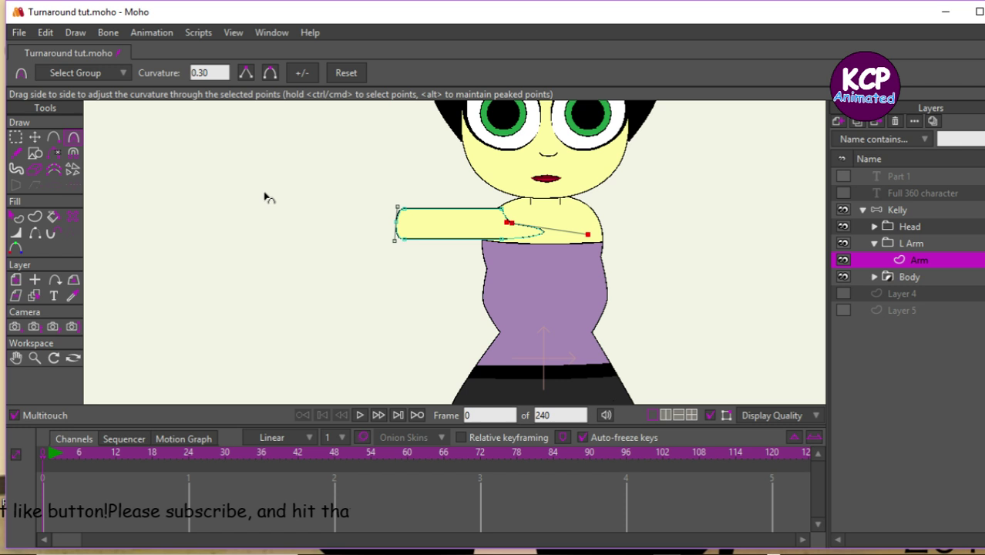
left_click(269, 74)
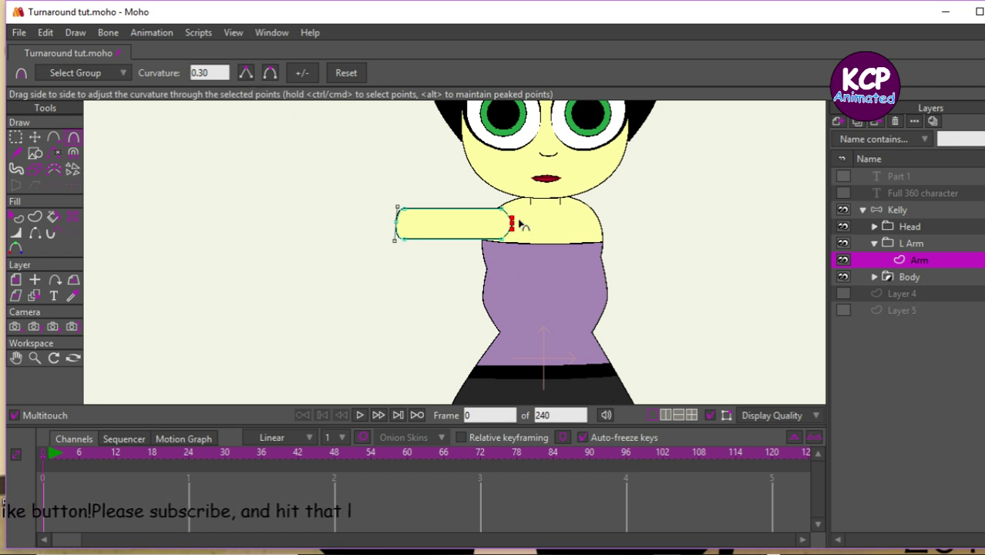
left_click_drag(514, 228, 861, 277)
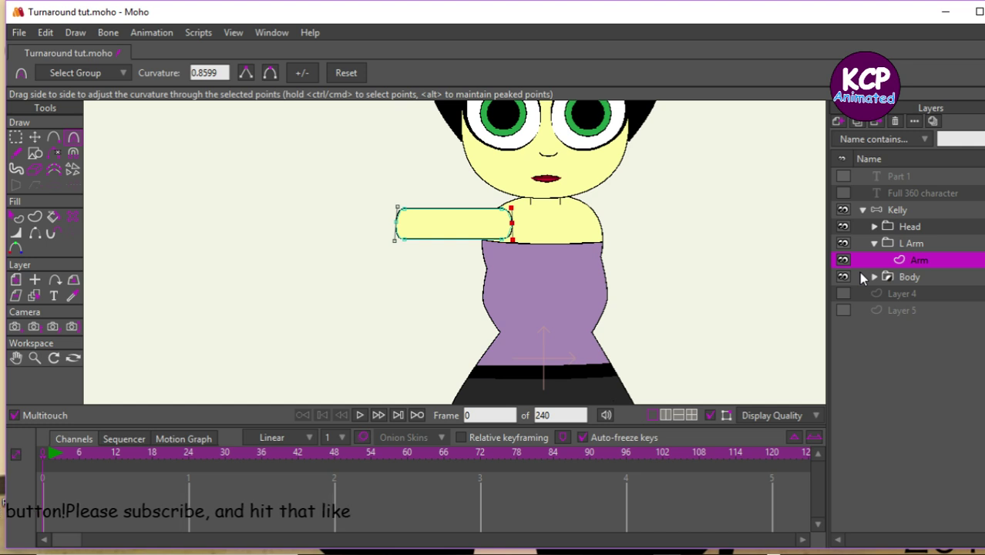
key("ctrl+r")
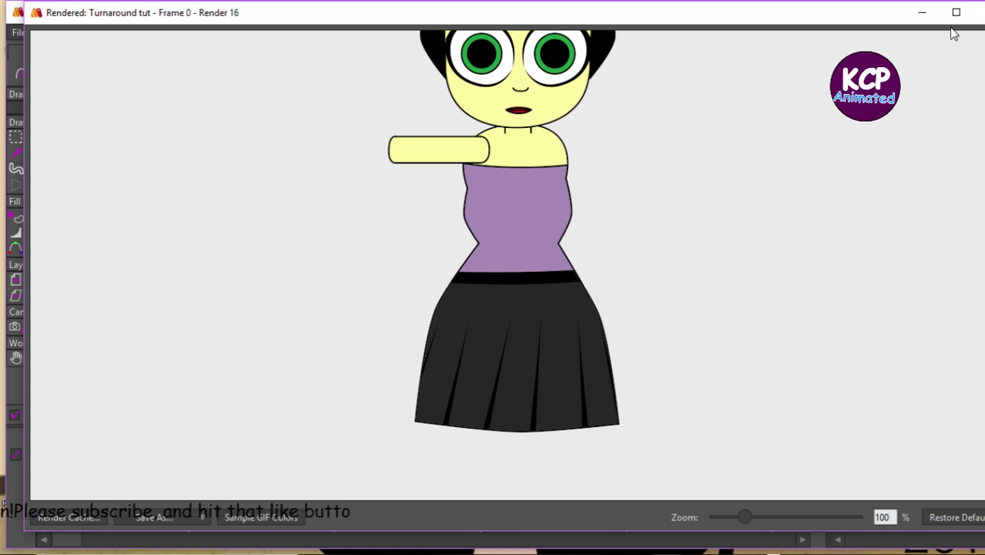
left_click(979, 12)
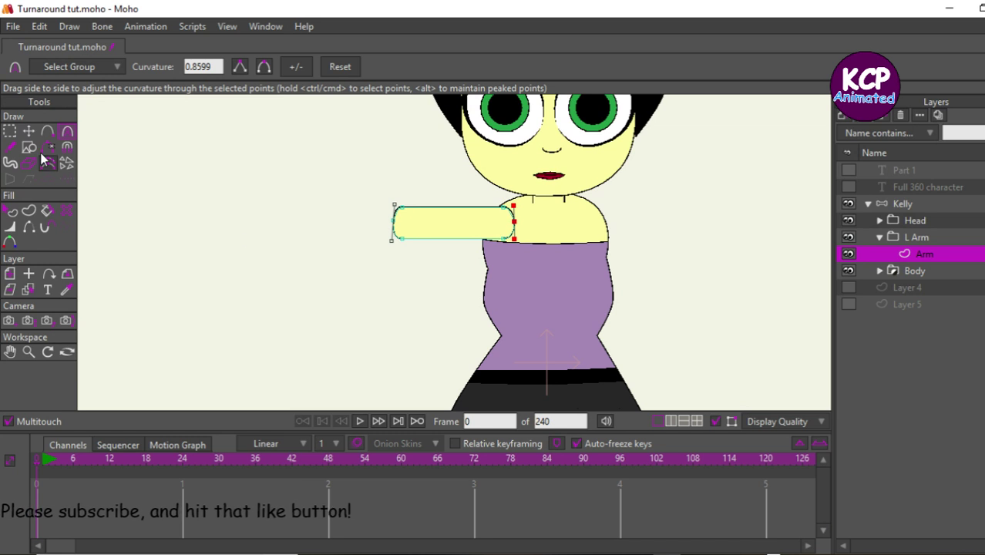
Move the three points at the arm's inner end slightly outward from the body to shorten the arm.
left_click(10, 132)
left_click_drag(493, 207, 535, 259)
left_click(29, 132)
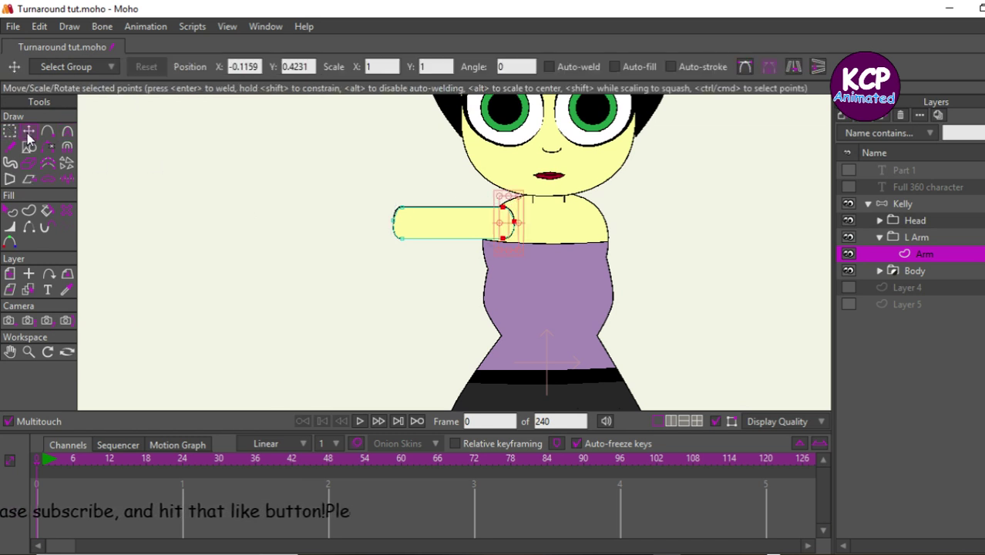
mouse_move(306, 224)
left_mouse_down()
mouse_move(293, 222)
mouse_move(299, 215)
left_mouse_up()
scroll(299, 215, "up", 5)
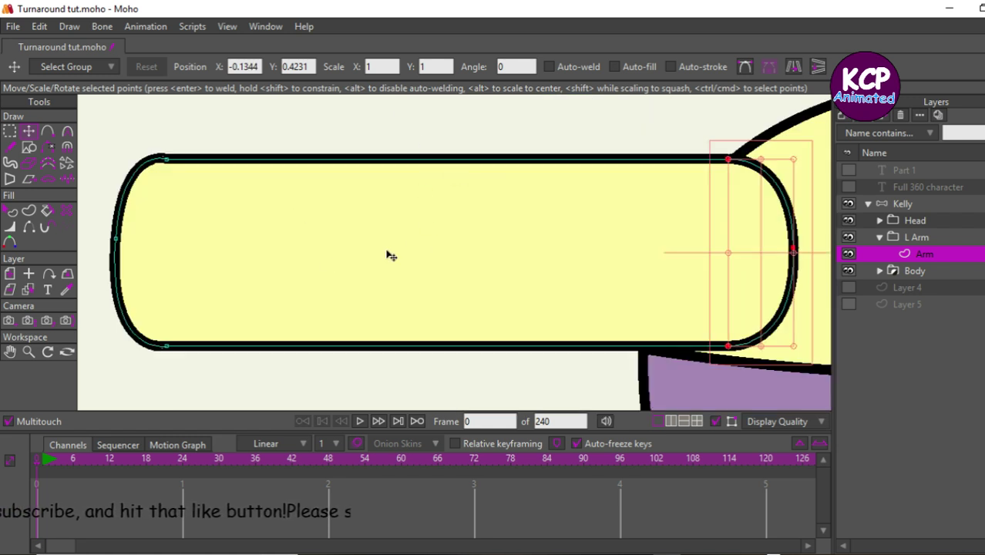
left_click(249, 182)
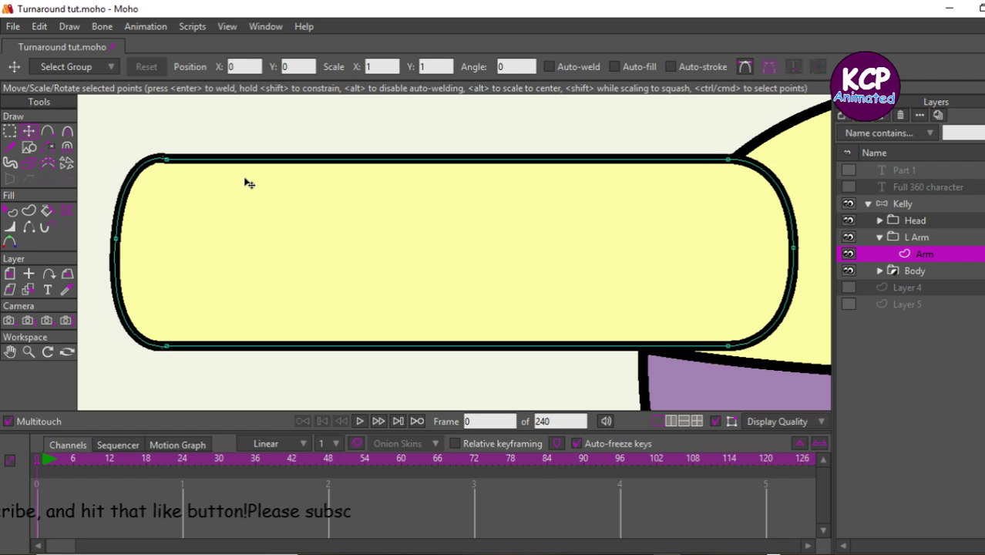
Hide the two outline edges around the arm's inner end where it overlaps the shoulder.
left_click(28, 227)
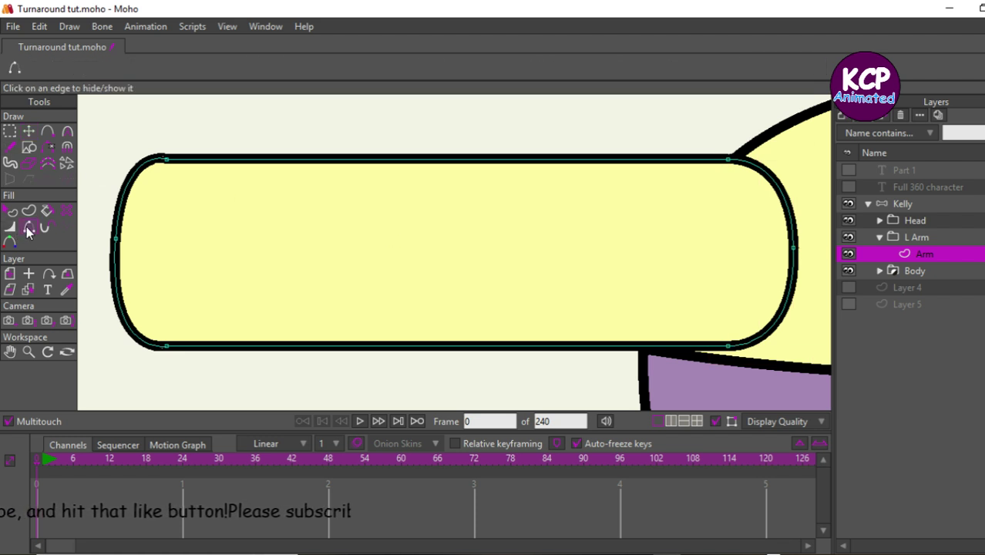
left_click(783, 312)
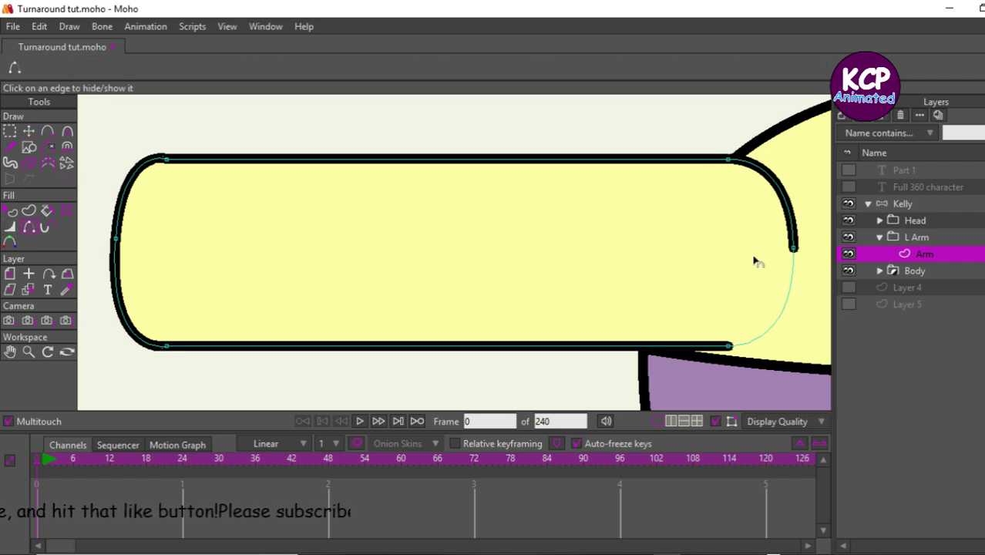
left_click(788, 210)
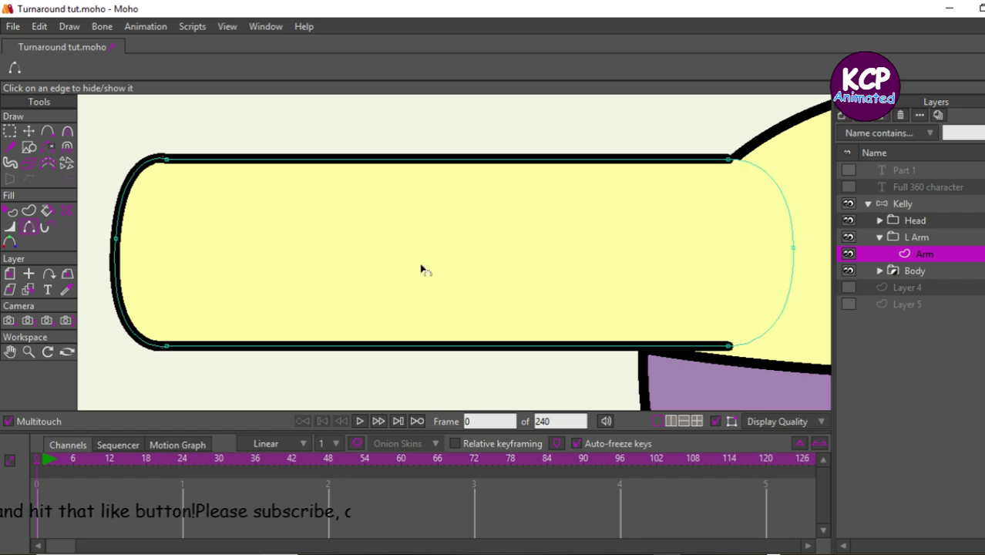
Move the arm's lower, middle and upper inner points outward to meet the shoulder outline and the dress's upper corner.
left_click(29, 132)
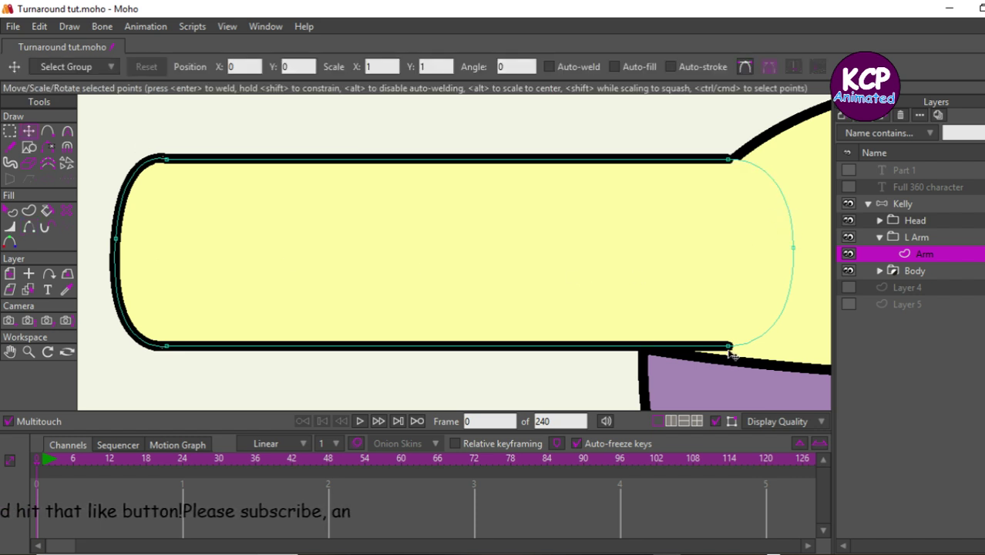
left_click_drag(730, 353, 648, 348)
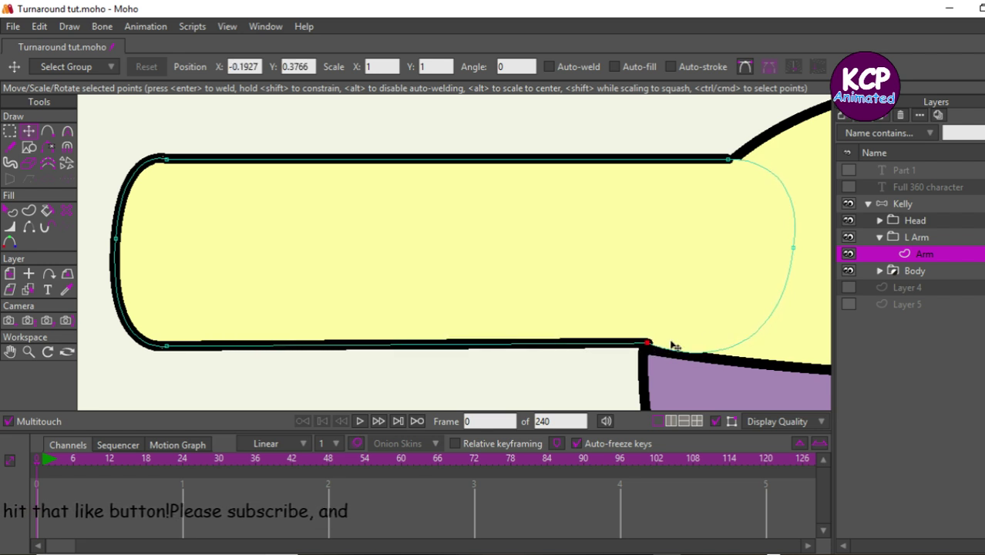
left_click_drag(794, 248, 747, 242)
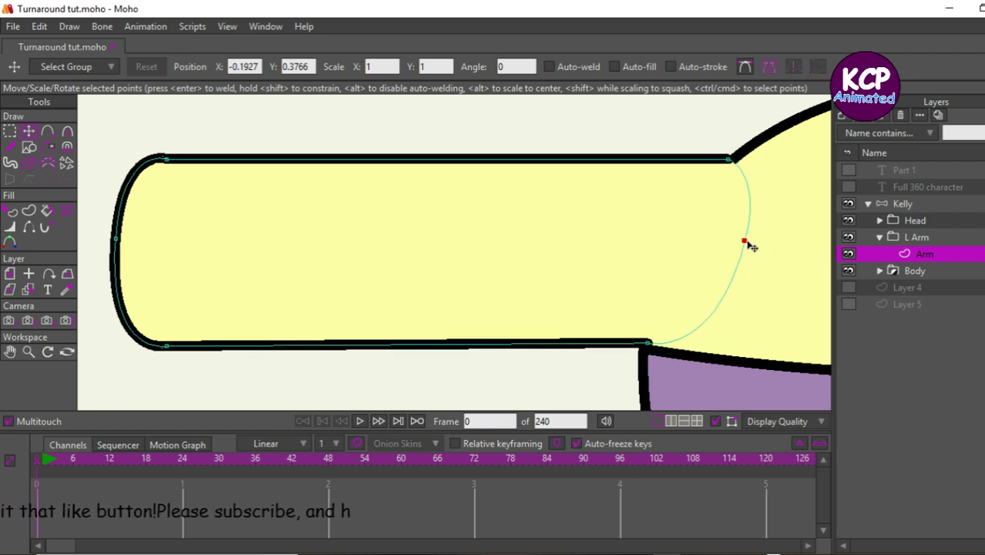
left_click_drag(728, 161, 694, 191)
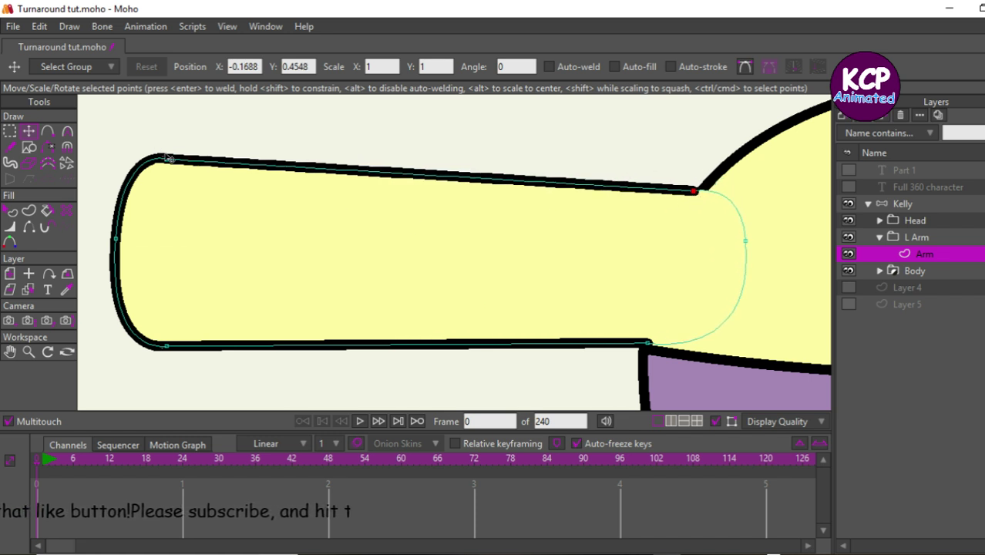
Narrow the arm's outer end by bringing its corner points closer together, and lower the midpoints at both ends to recentre them.
left_click_drag(169, 158, 168, 176)
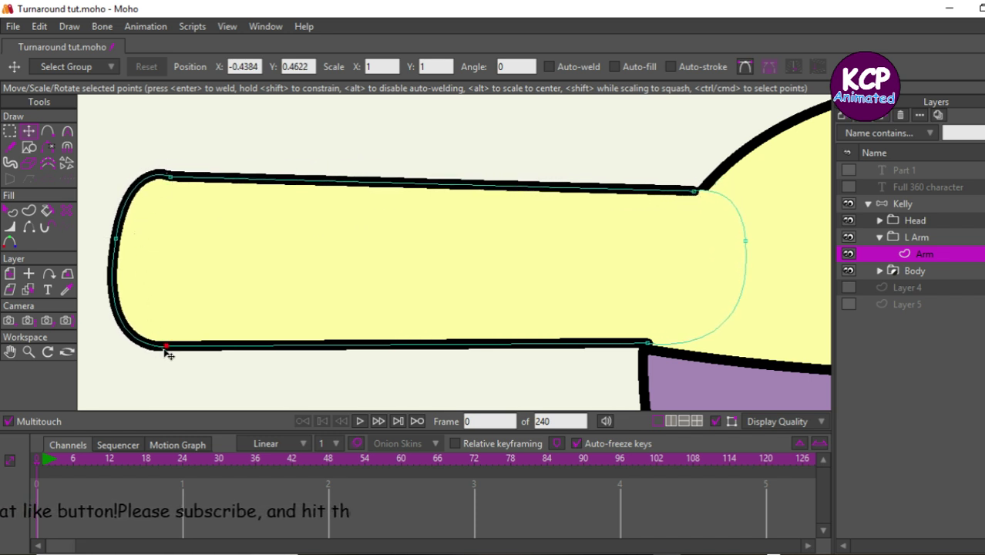
left_click_drag(168, 353, 164, 329)
left_click_drag(115, 239, 113, 258)
left_click_drag(745, 242, 746, 270)
left_click(696, 192)
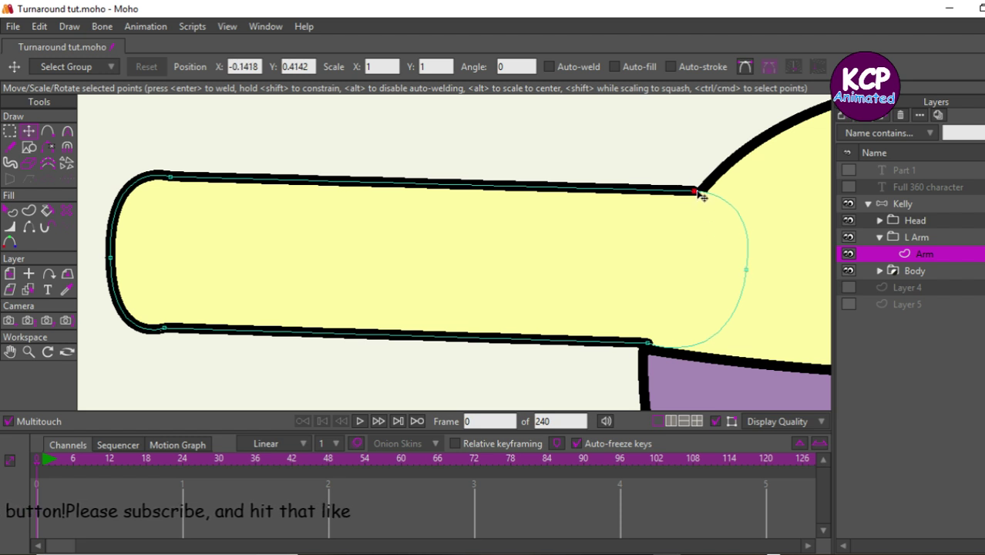
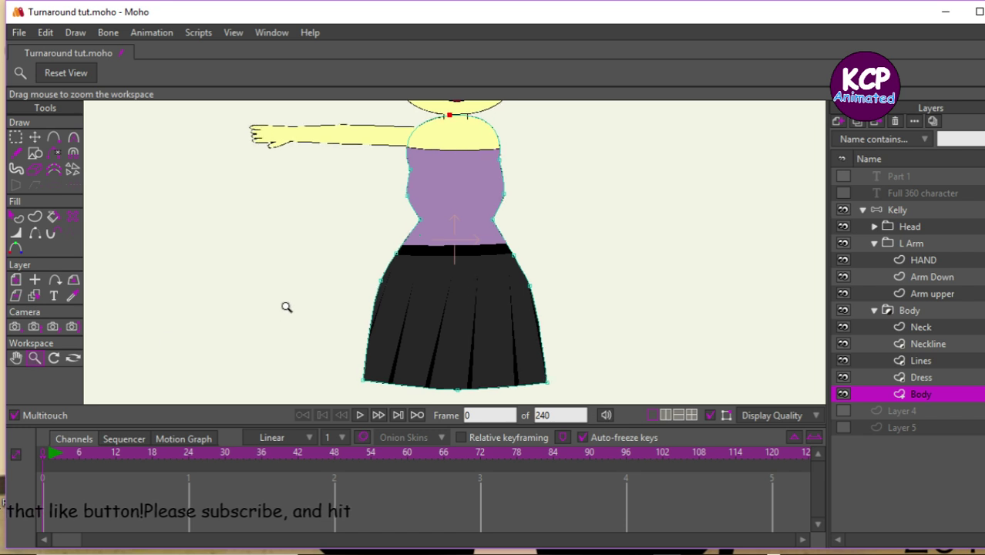
Add a peaked point to the body outline at the arm's upper edge and another point at the armpit along the lower edge.
left_click(14, 358)
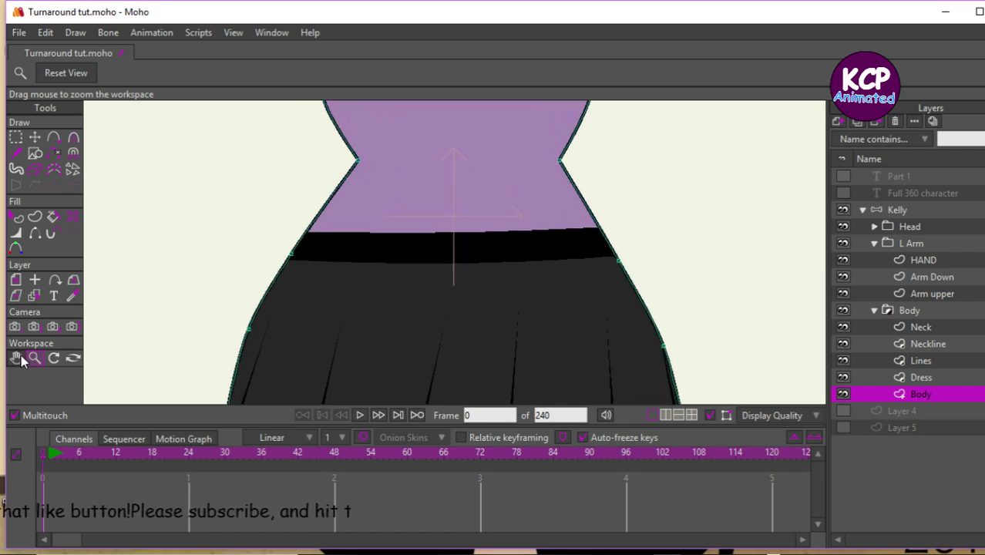
left_click_drag(358, 337, 483, 491)
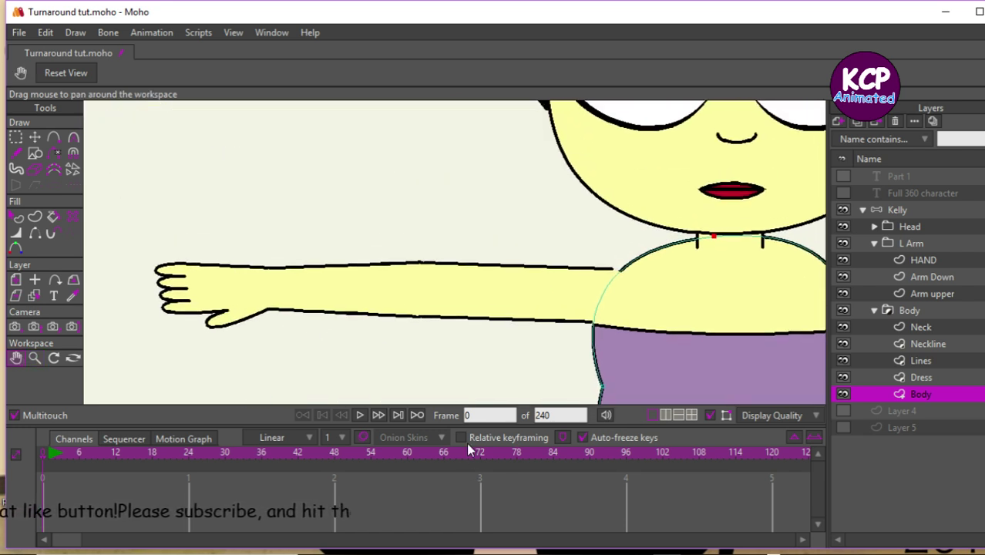
left_click(35, 137)
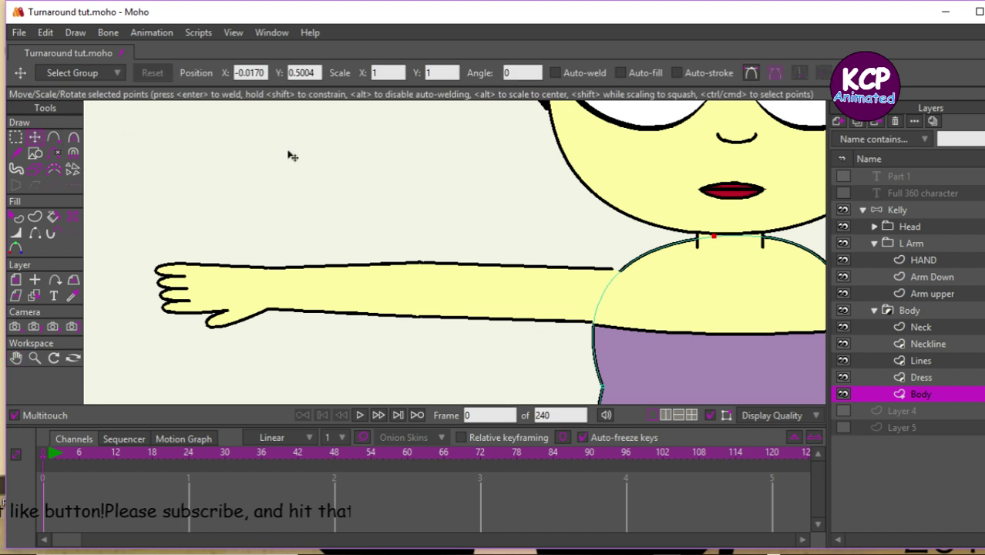
left_click(54, 137)
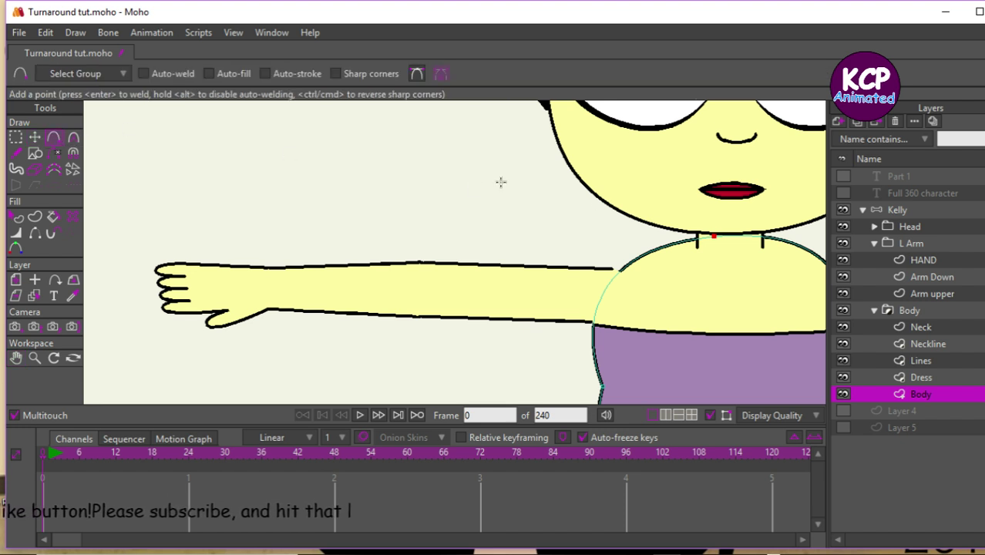
left_click_drag(633, 262, 614, 269)
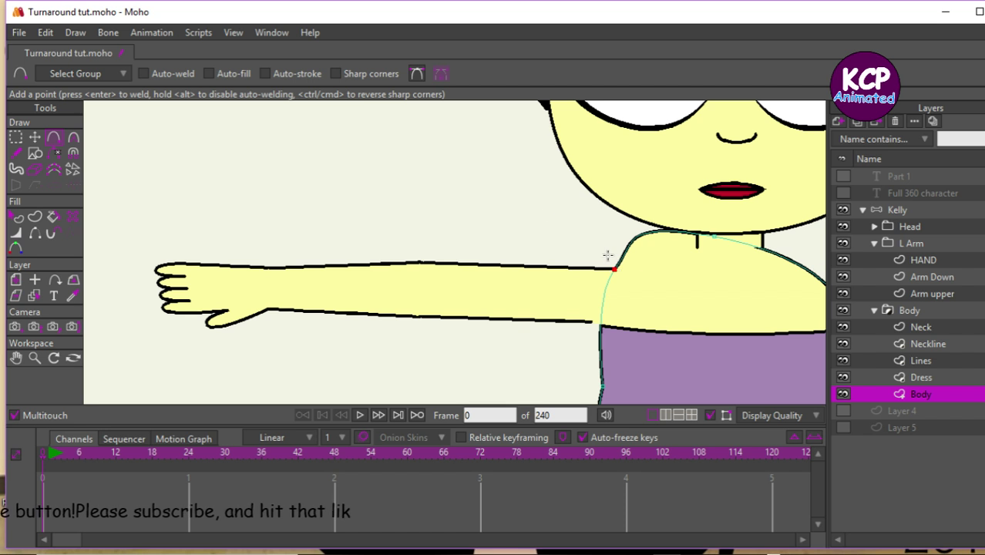
left_click(73, 137)
left_click(245, 75)
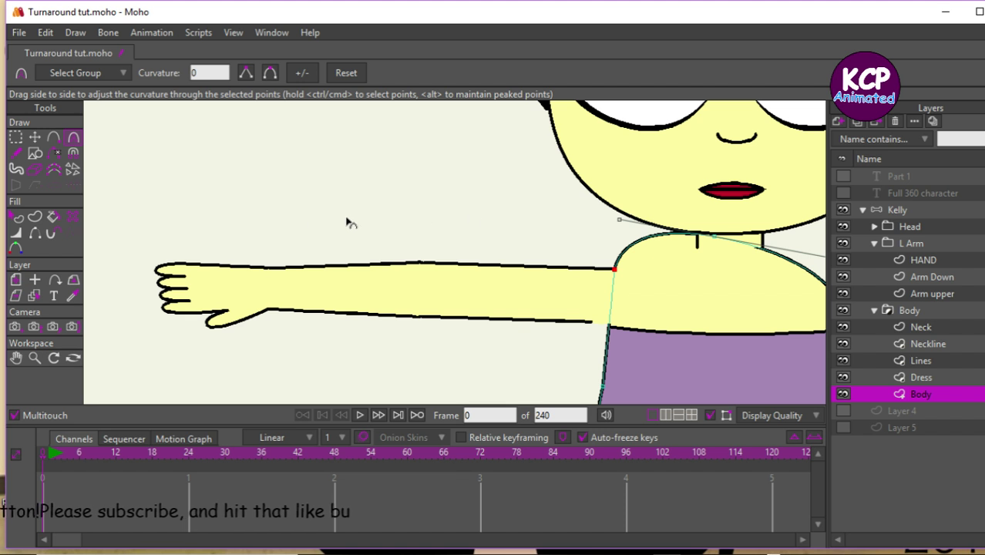
left_click(54, 138)
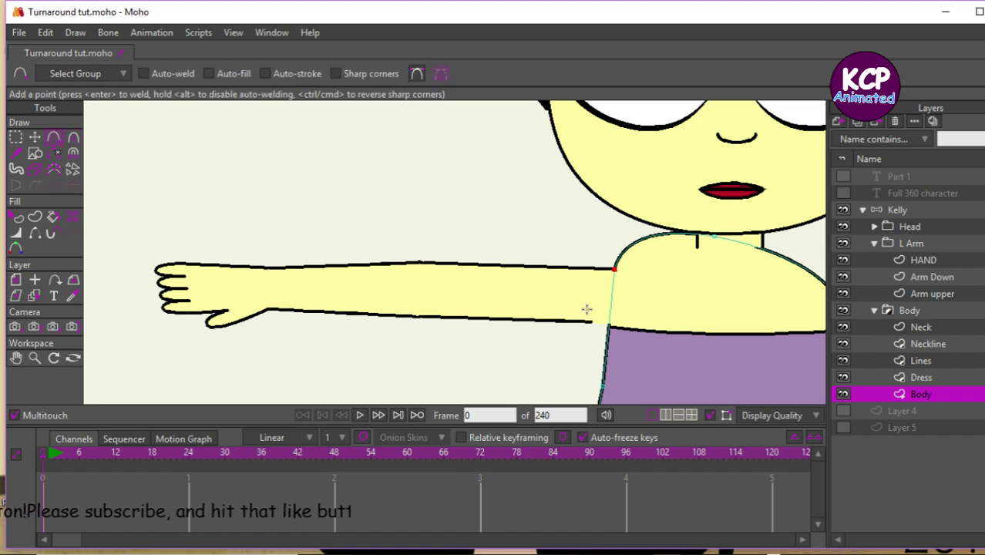
left_click_drag(599, 323, 593, 321)
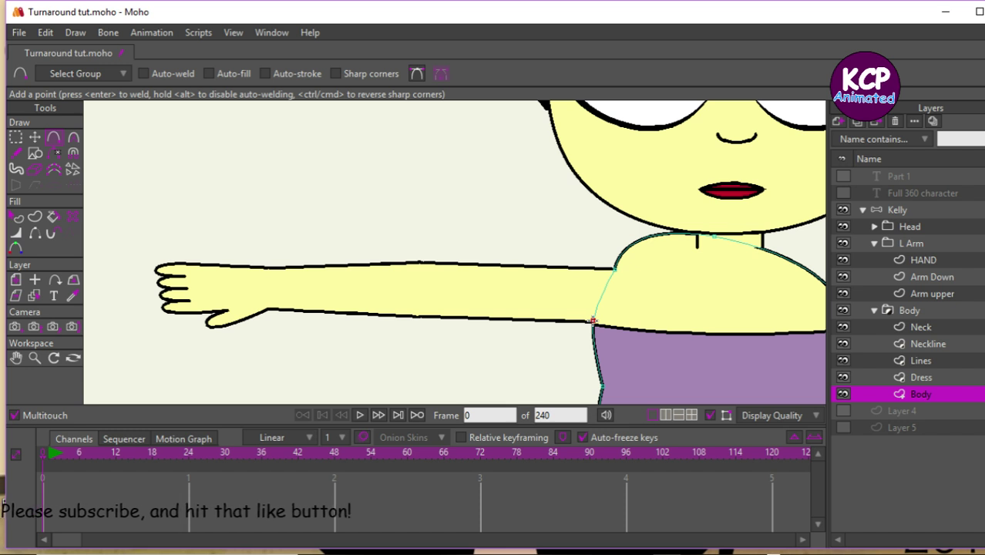
Lower the body outline's top point to the base of the neck and smooth it with a curvature of 0.30.
left_click(35, 137)
left_click_drag(715, 244, 735, 257)
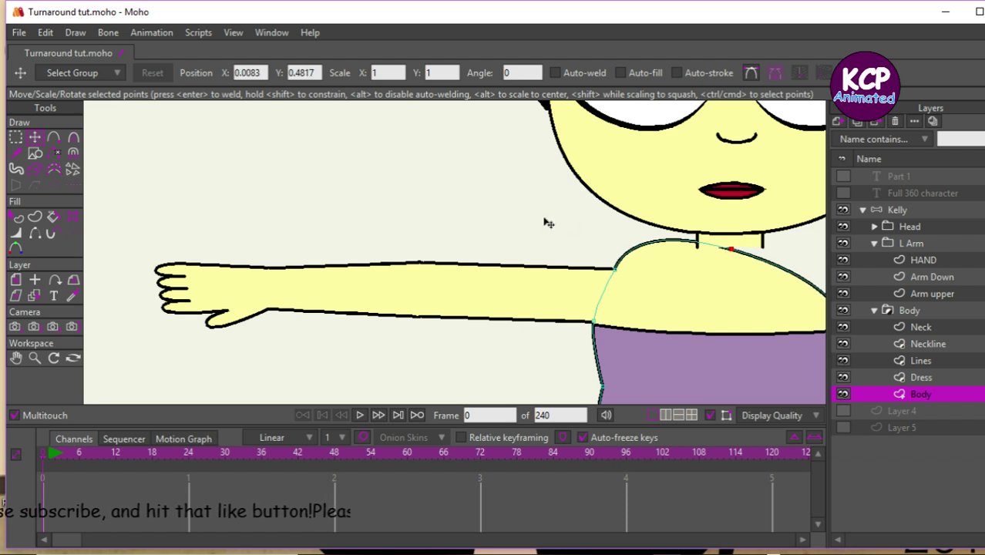
left_click(73, 137)
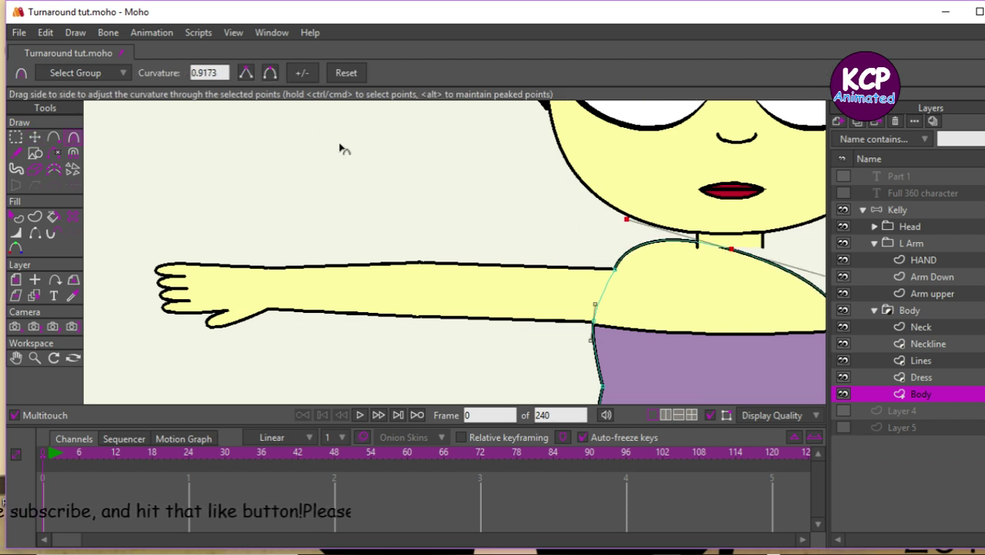
left_click(269, 73)
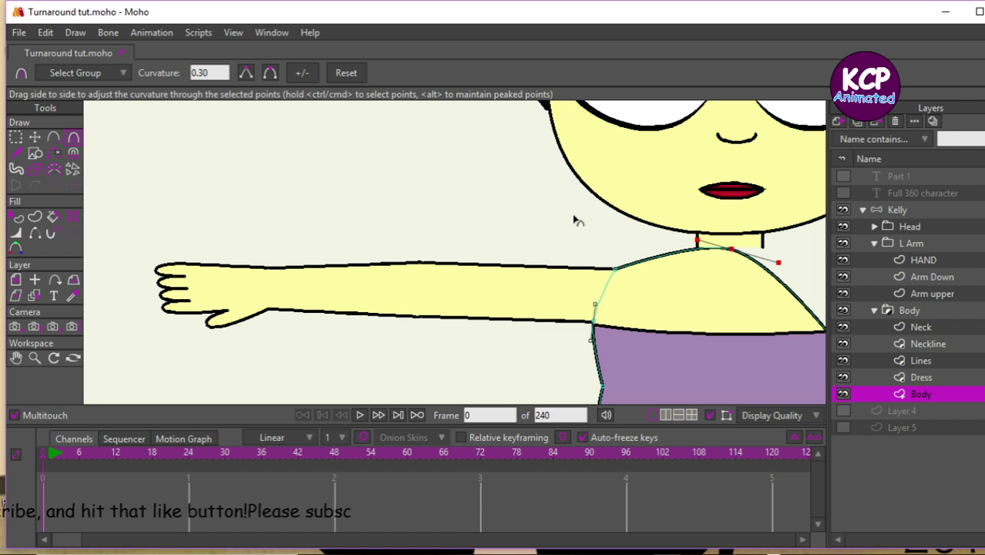
Set the L Arm group's origin at the arm's shoulder end, hiding the Body group while placing it.
scroll(576, 221, "down", 5)
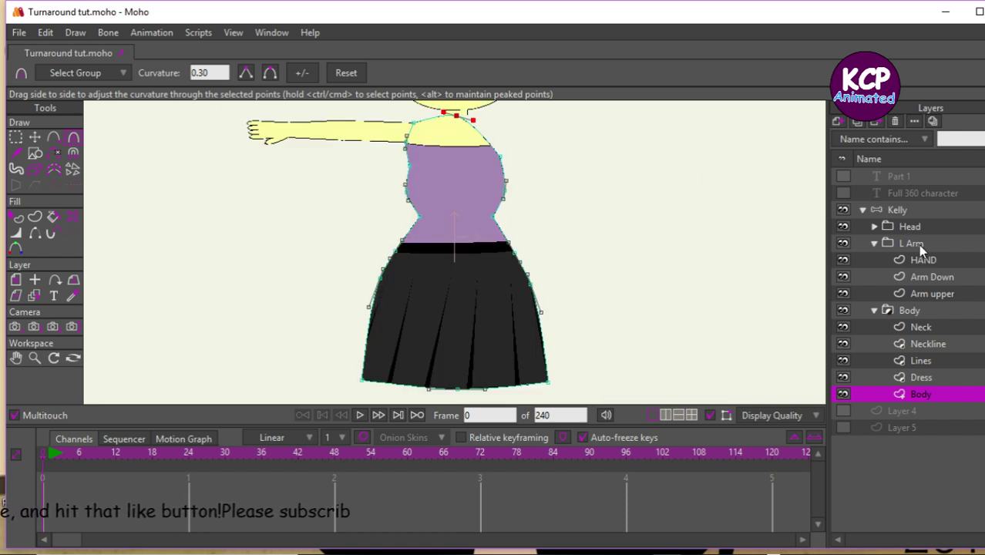
left_click(886, 243)
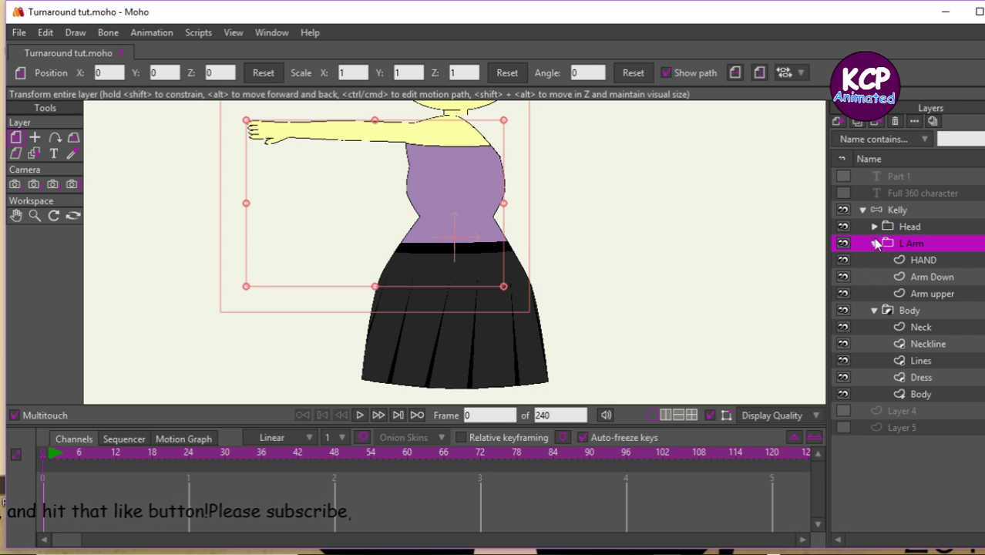
left_click(874, 242)
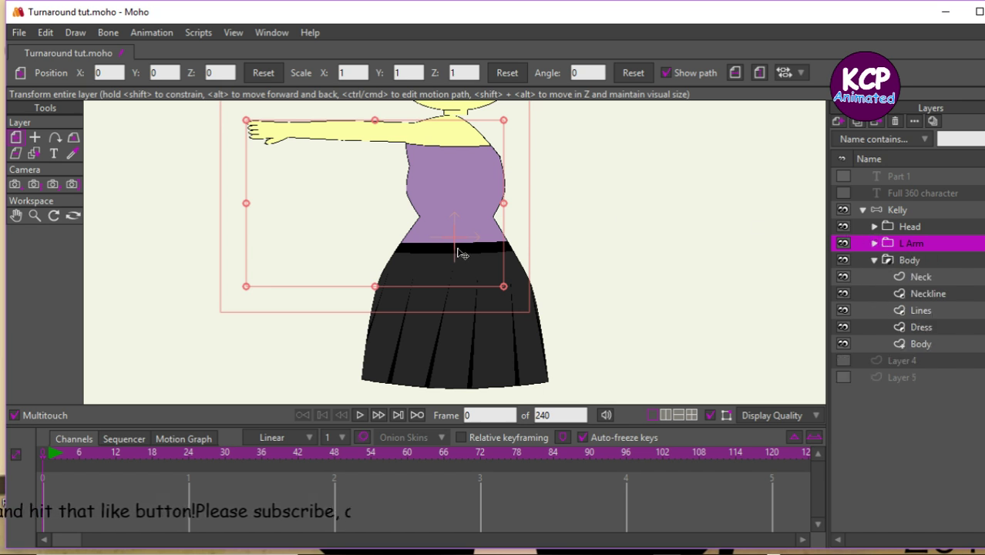
left_click(36, 139)
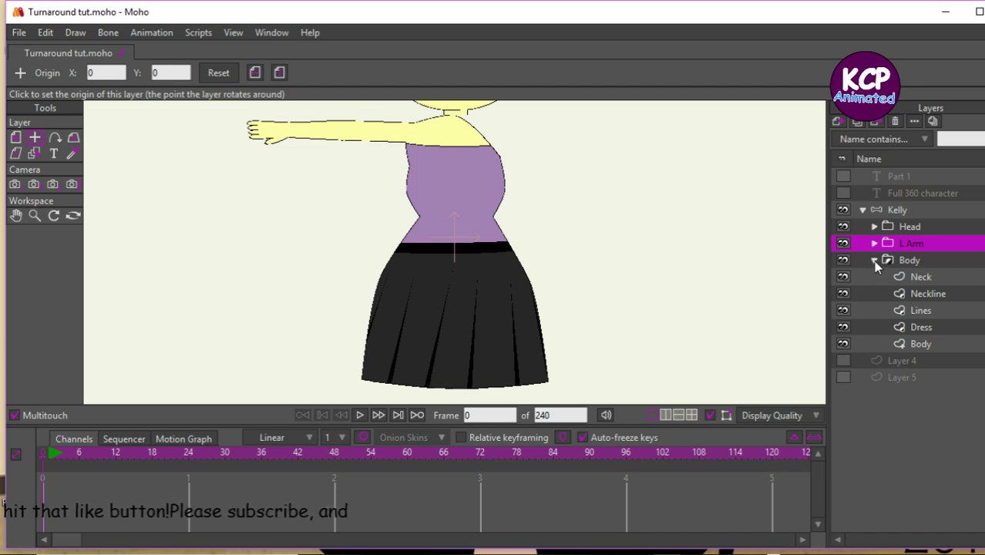
left_click(841, 260)
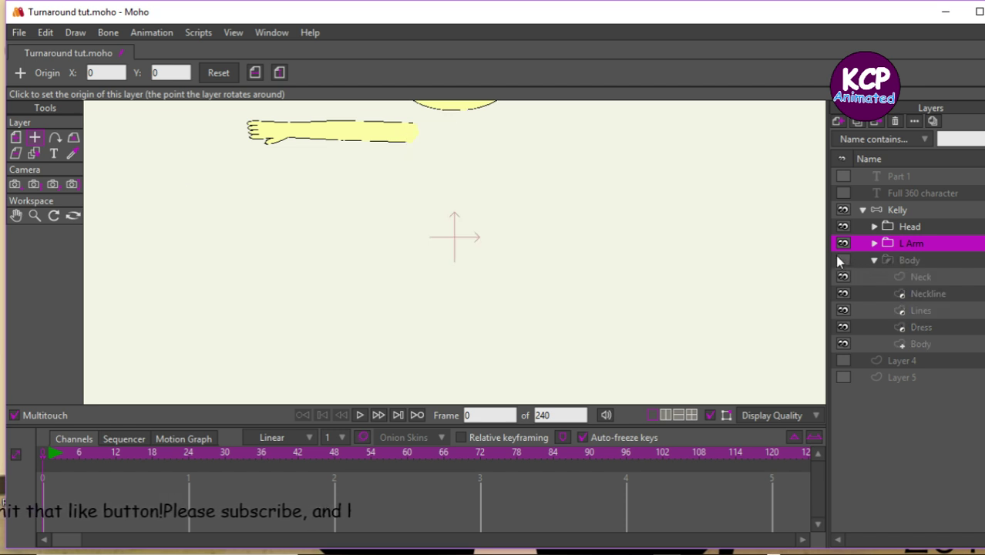
left_click(410, 132)
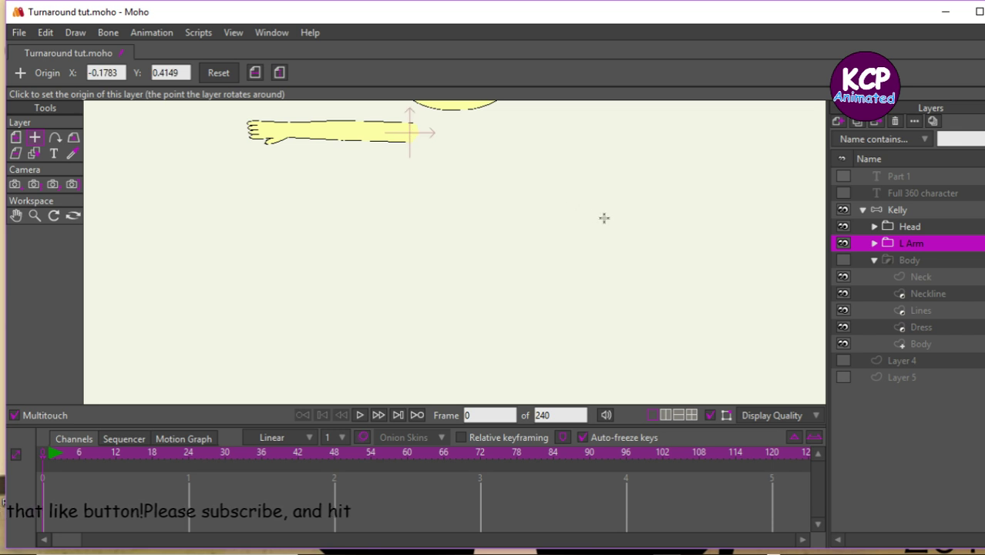
left_click(842, 260)
left_click(874, 262)
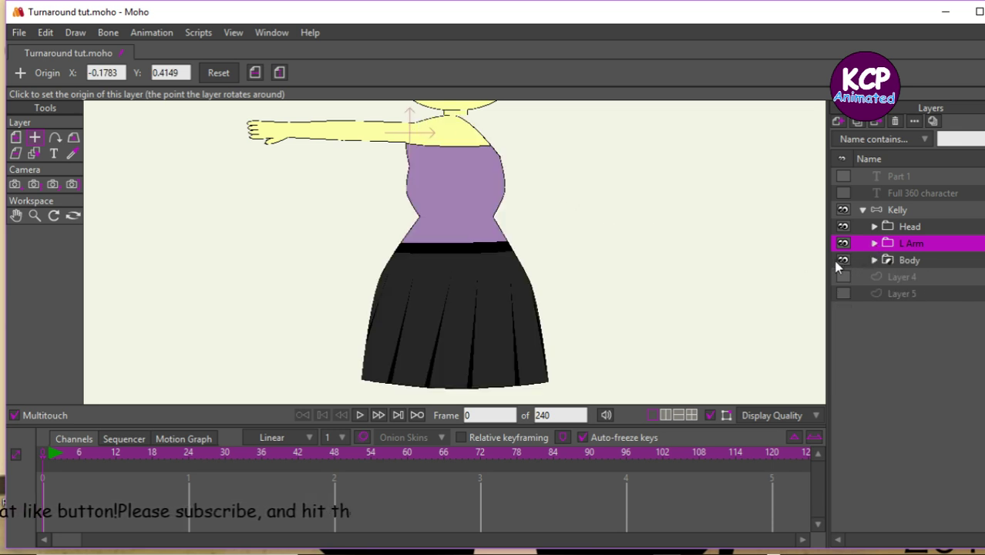
Duplicate the L Arm group and name the copy "r ARM".
left_click(857, 124)
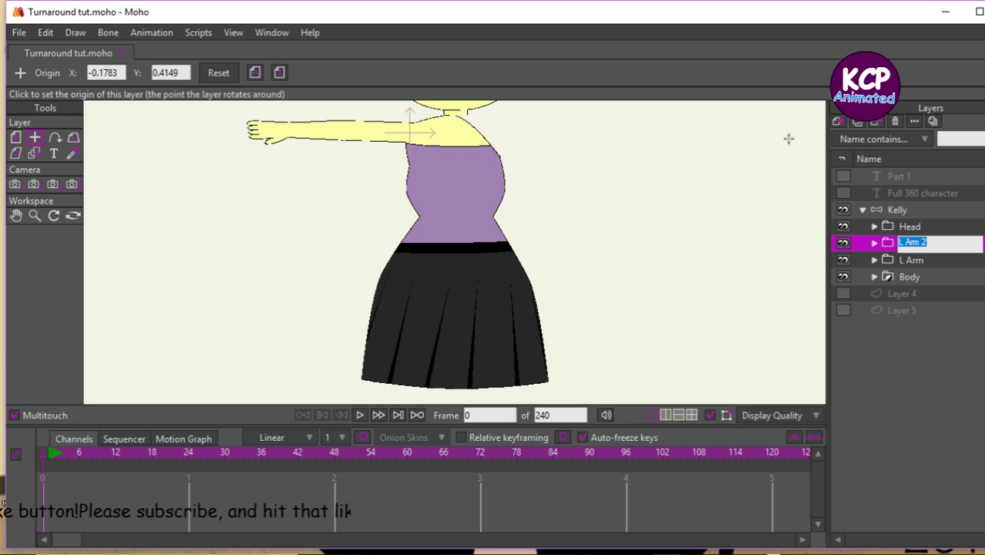
type("RM")
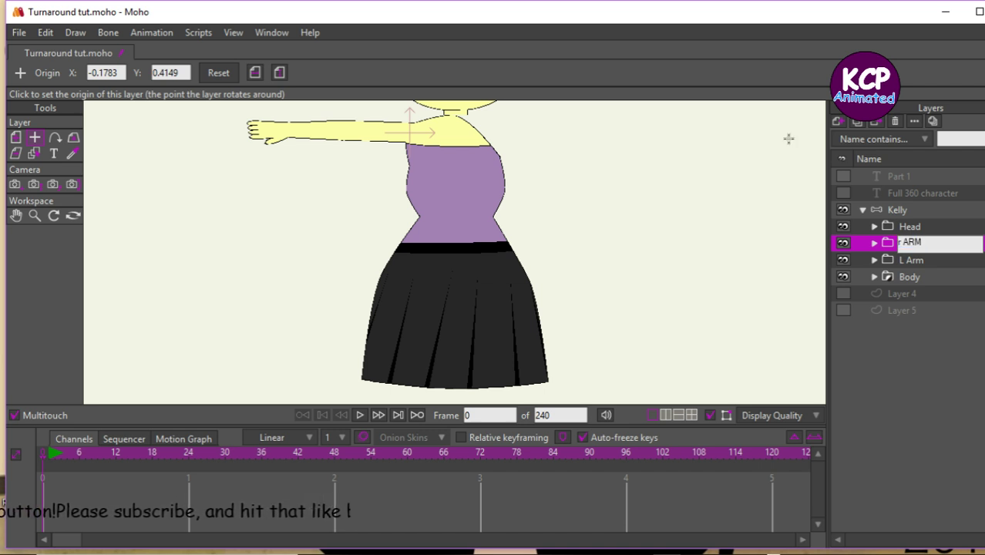
key("Return")
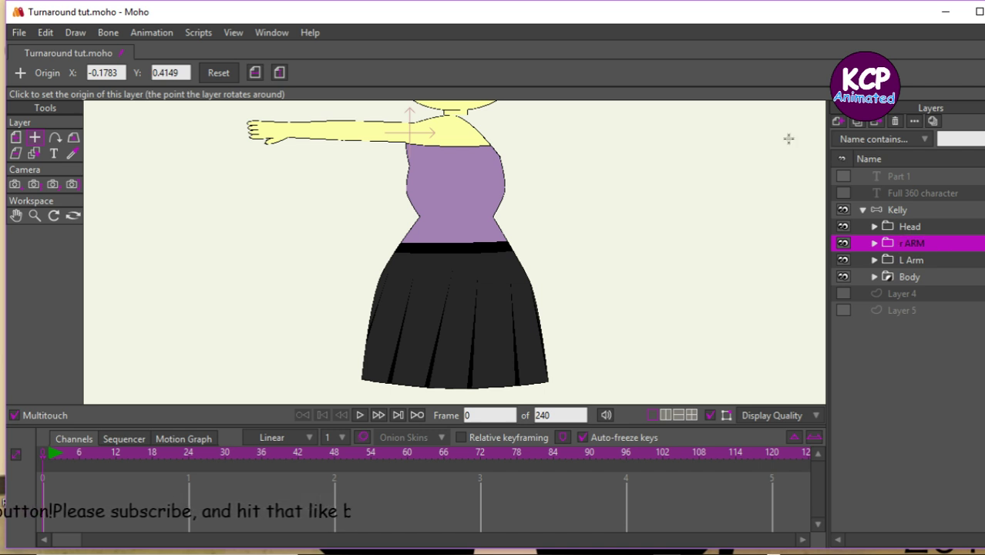
Flip the r ARM group horizontally and move it to the opposite shoulder at an X position of about 0.2997.
left_click(15, 137)
left_click(734, 73)
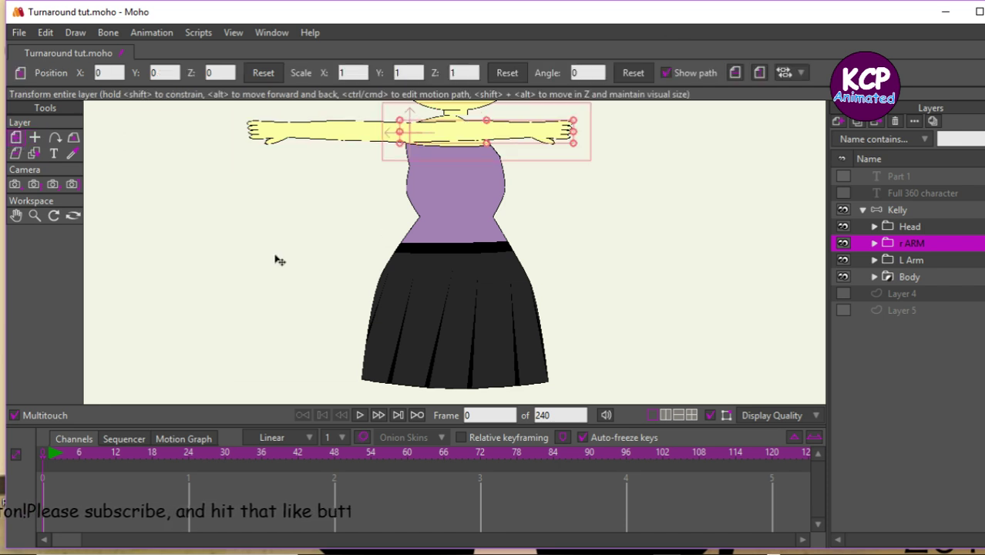
left_click_drag(355, 257, 356, 254)
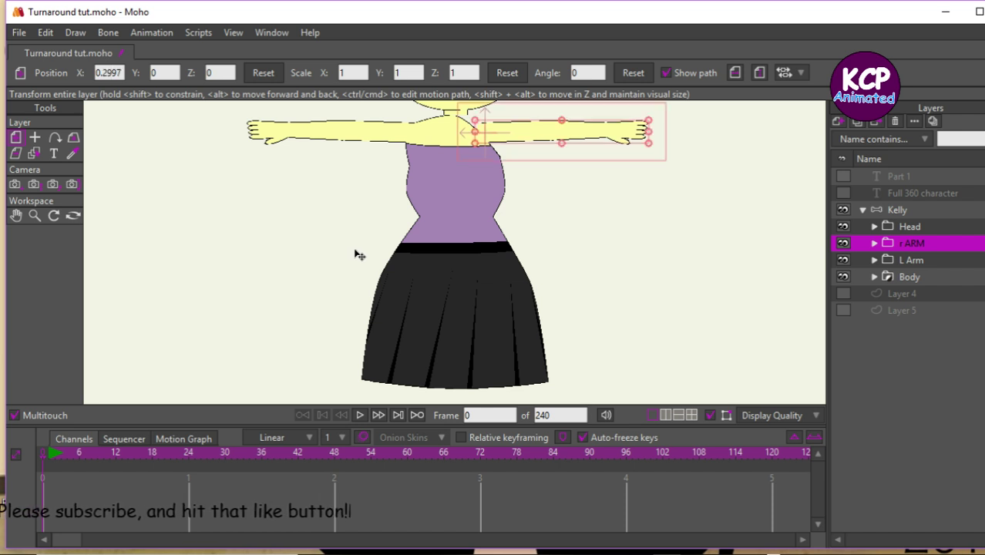
Select the Body layer inside the Body group and peak the outline's top point at the neck.
left_click(902, 278)
left_click(873, 277)
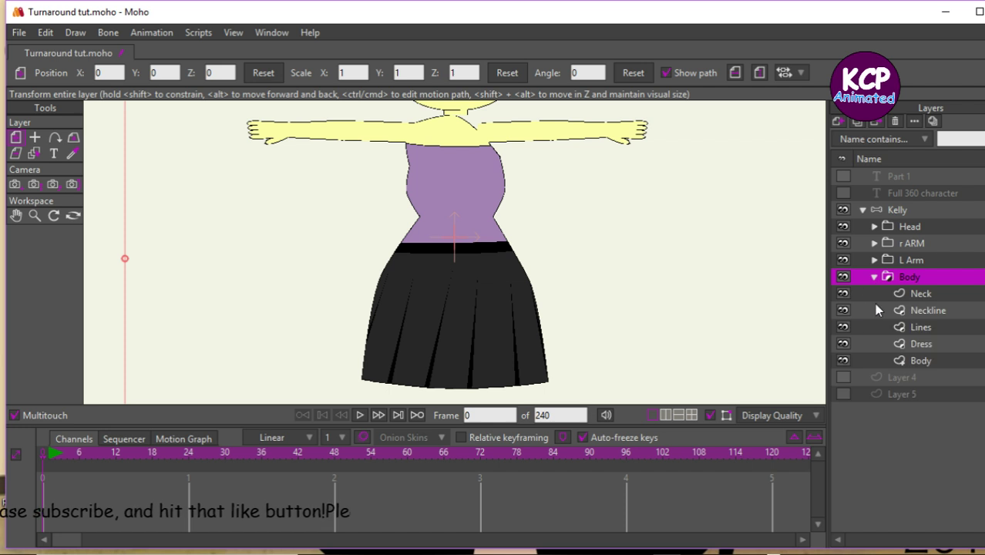
left_click(919, 360)
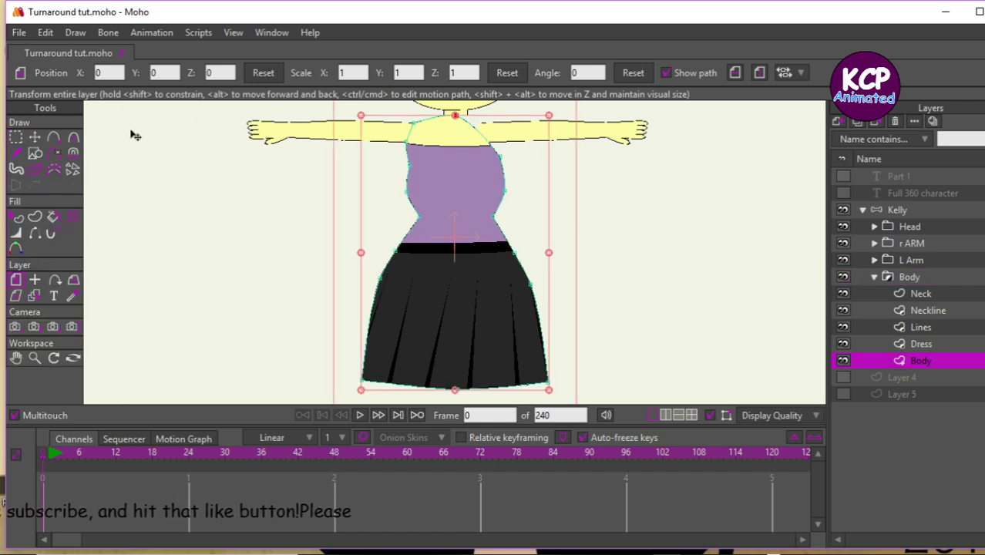
left_click(35, 139)
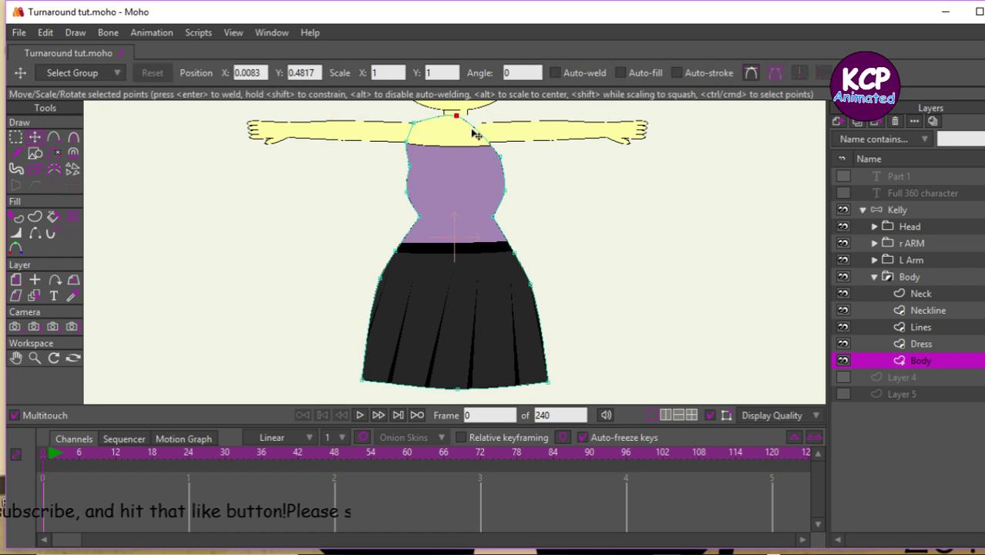
left_click(53, 139)
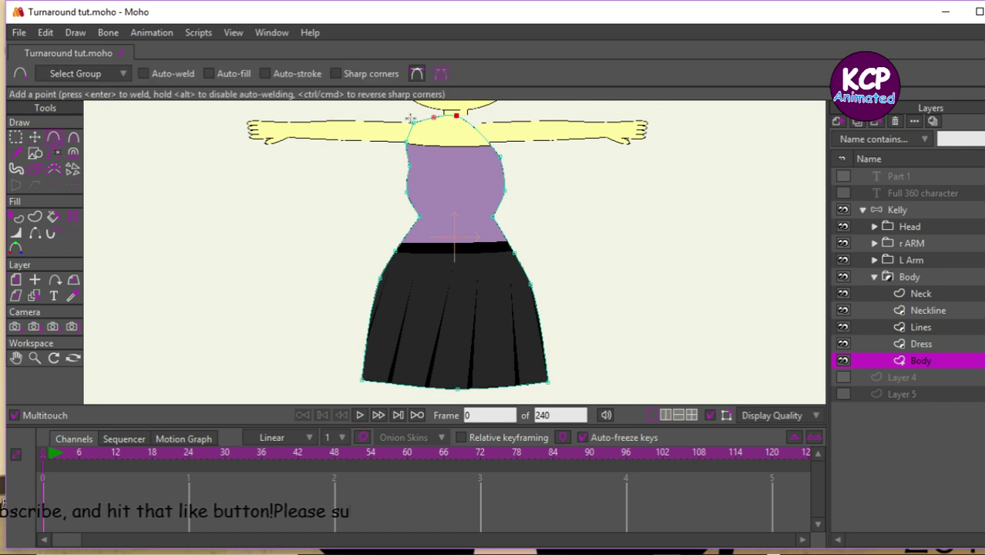
left_click(74, 139)
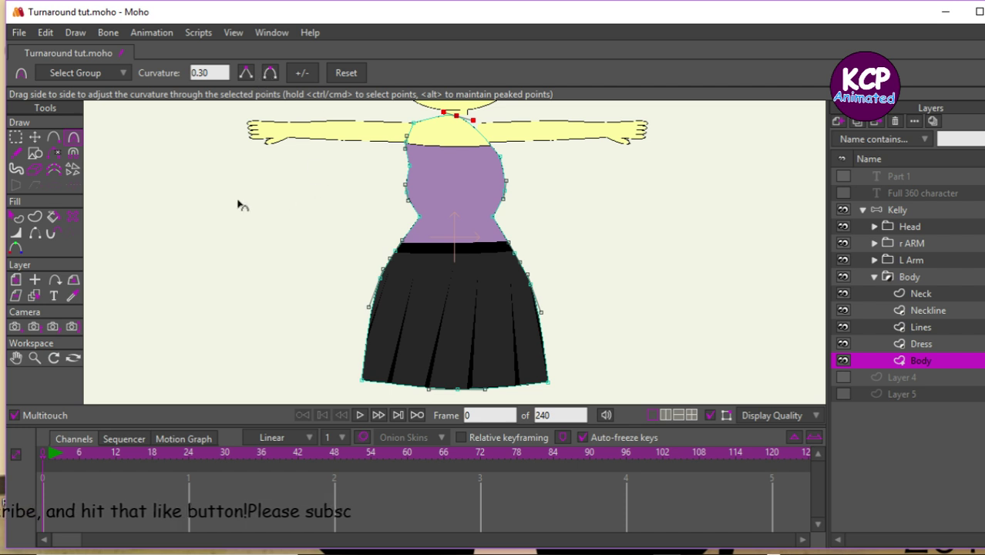
left_click(245, 73)
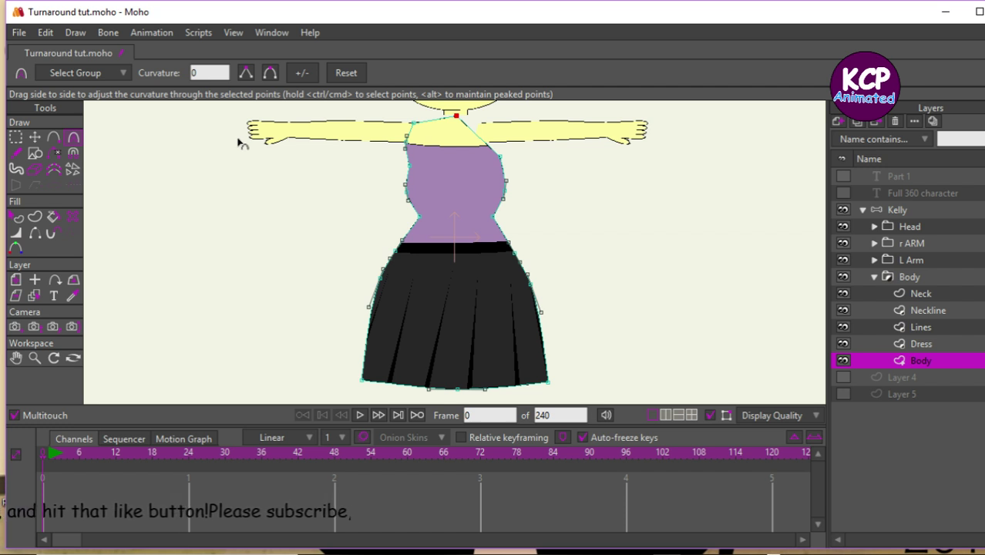
Add two points to the body outline on the r ARM side, one at the arm's upper edge and one at the armpit.
left_click(34, 357)
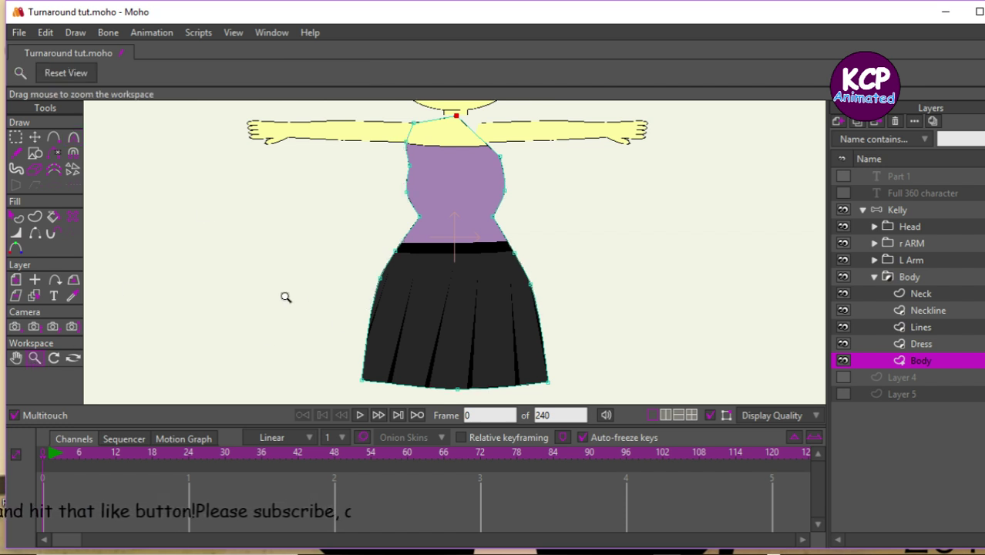
left_click_drag(286, 296, 613, 307)
left_click(15, 357)
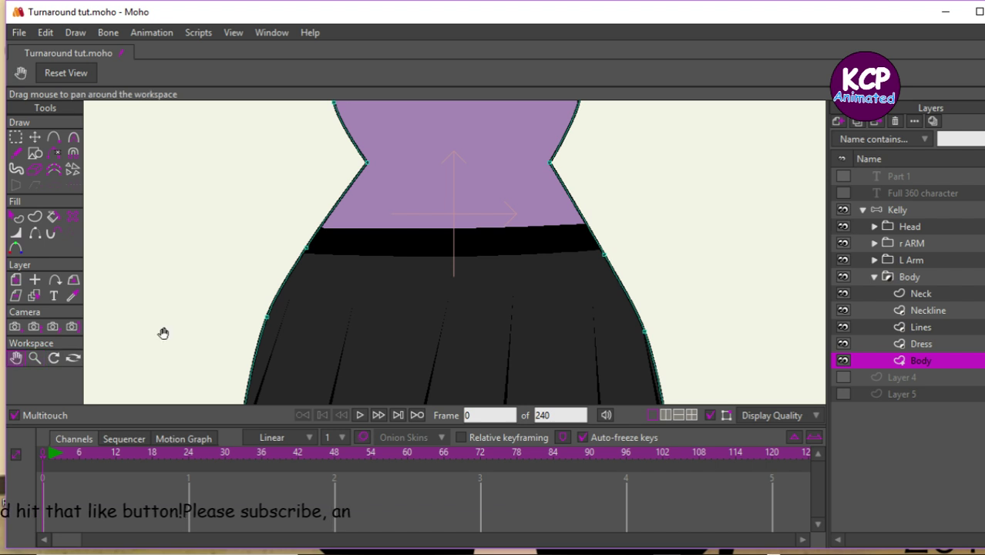
left_click_drag(204, 336, 331, 540)
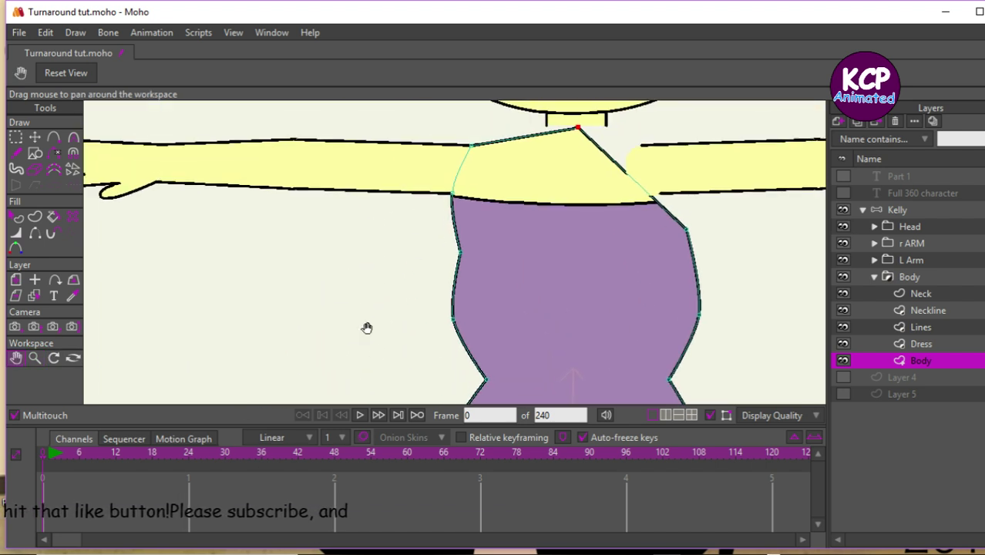
left_click(54, 138)
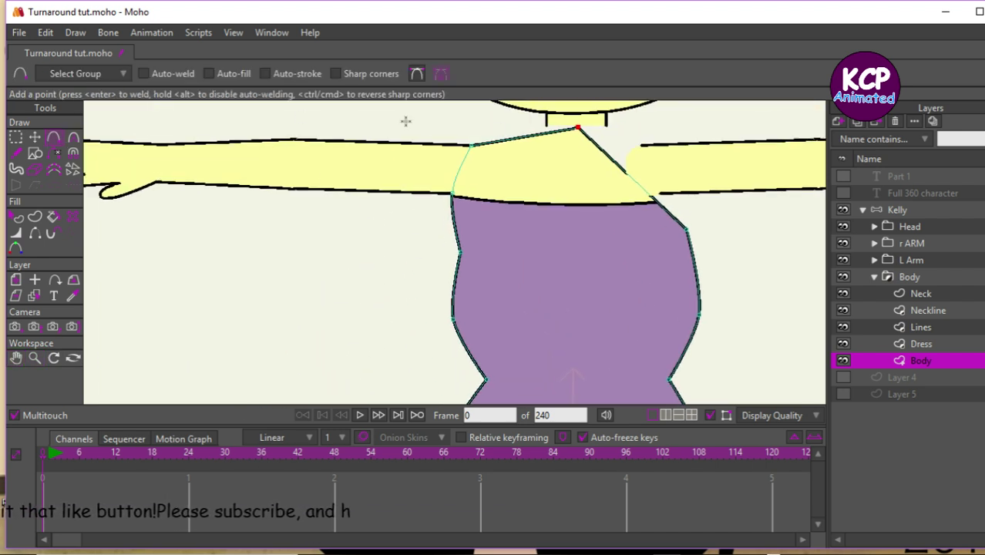
left_click_drag(611, 161, 644, 147)
mouse_move(661, 191)
left_mouse_down()
mouse_move(669, 202)
mouse_move(662, 193)
left_mouse_up()
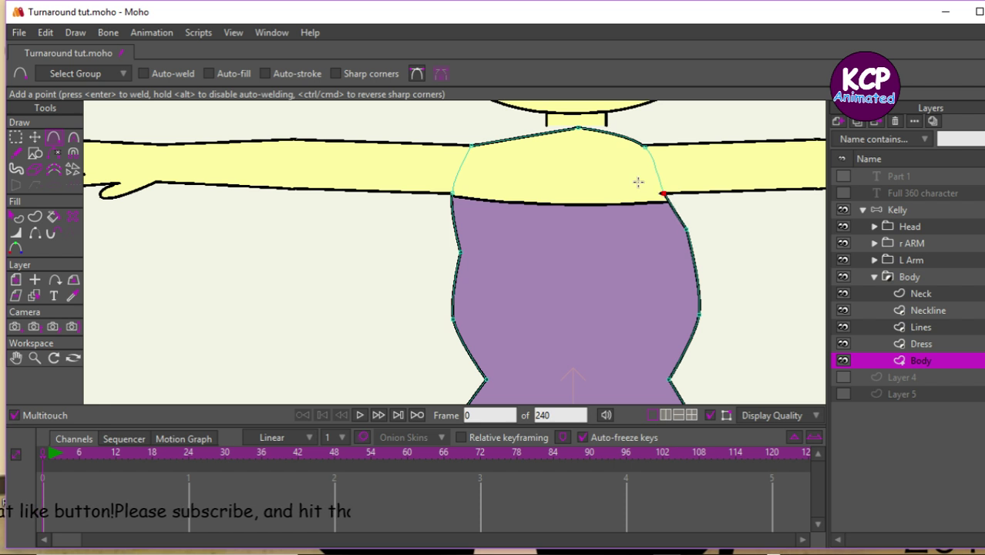
Move the r ARM group outward to X 0.3820 and shift the body outline's armpit and upper shoulder points out to meet it.
left_click(928, 245)
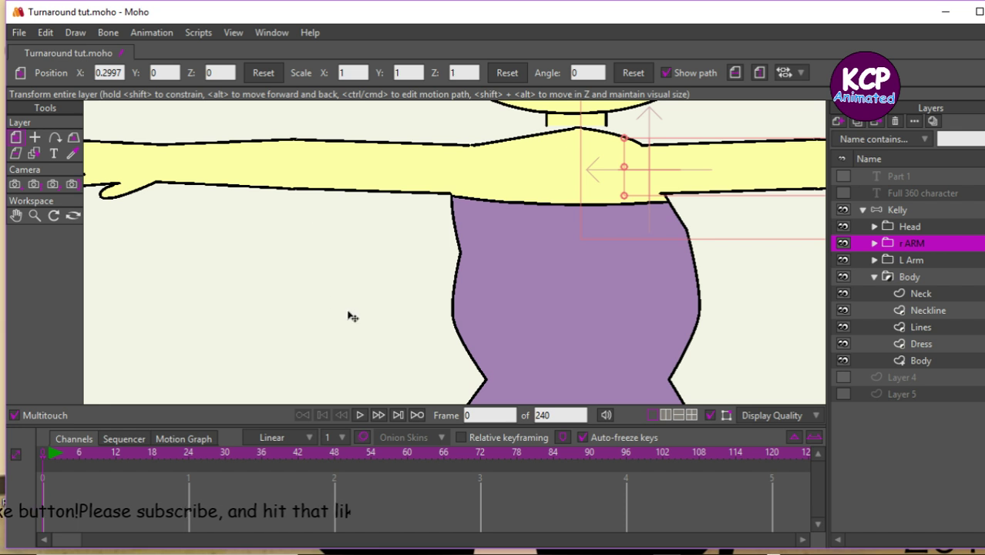
left_click_drag(353, 316, 409, 322)
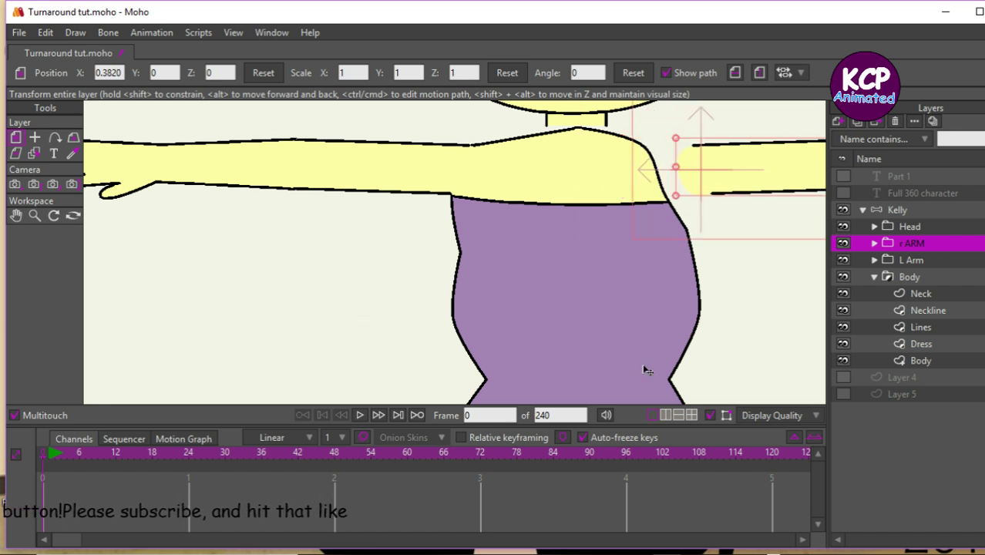
left_click(923, 361)
left_click_drag(682, 207, 671, 204)
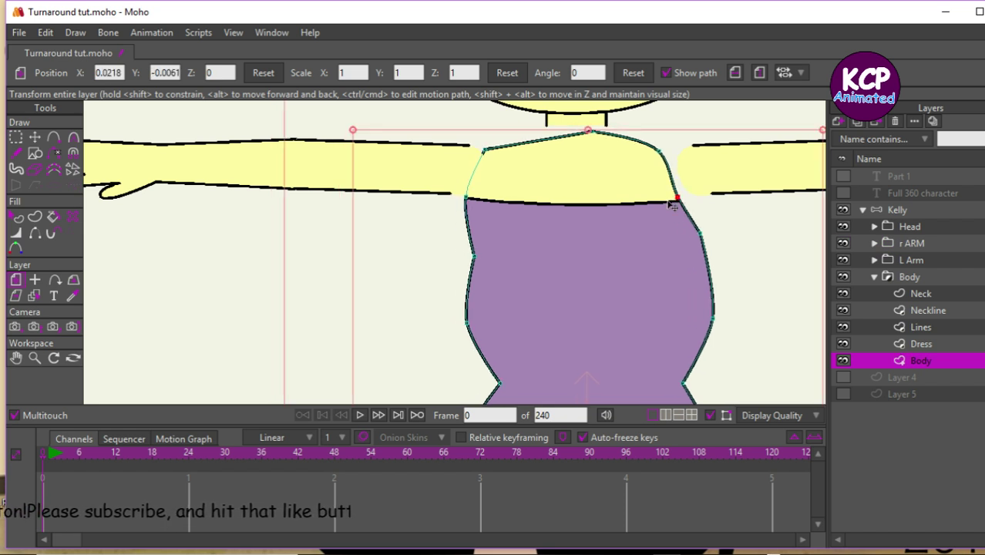
key("ctrl+z")
key("t")
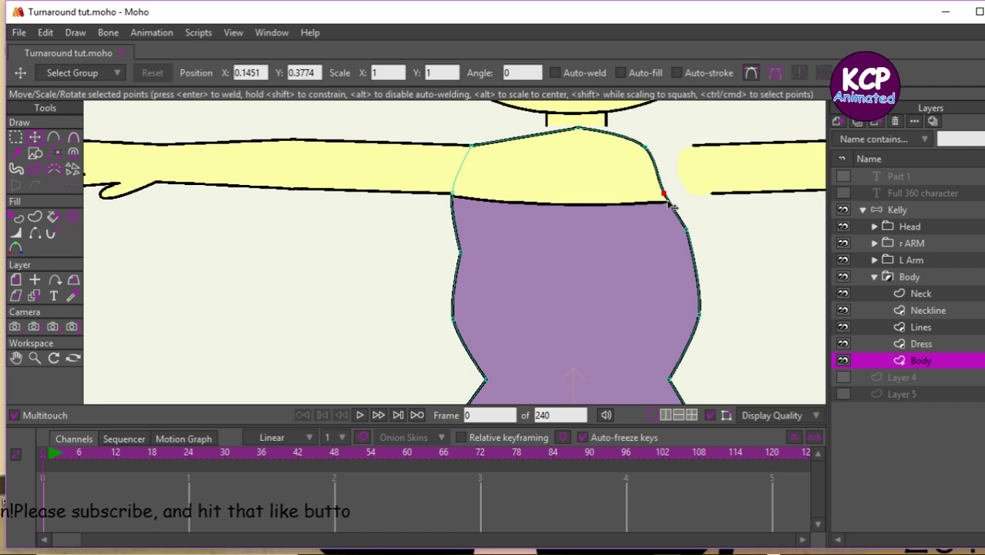
left_click_drag(663, 195, 711, 193)
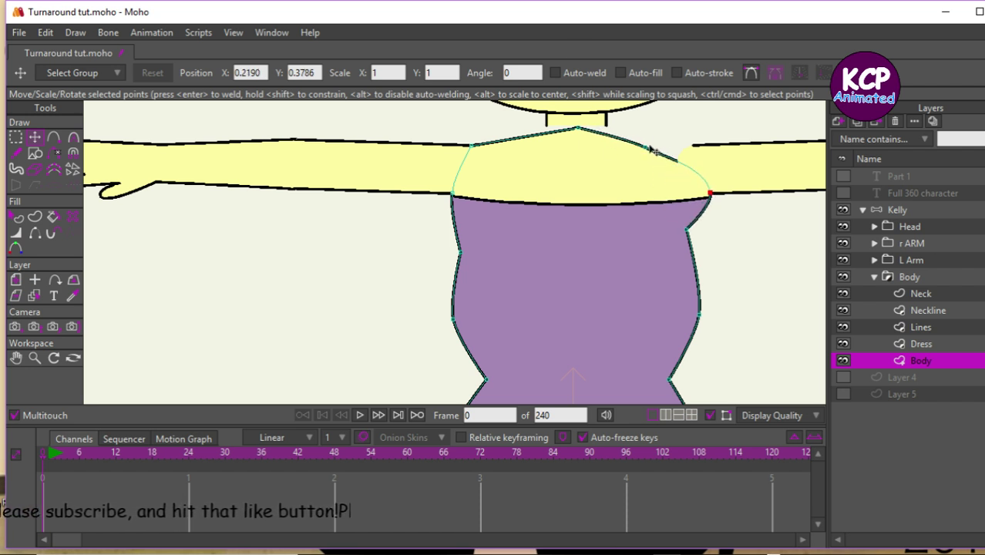
left_click_drag(654, 151, 707, 147)
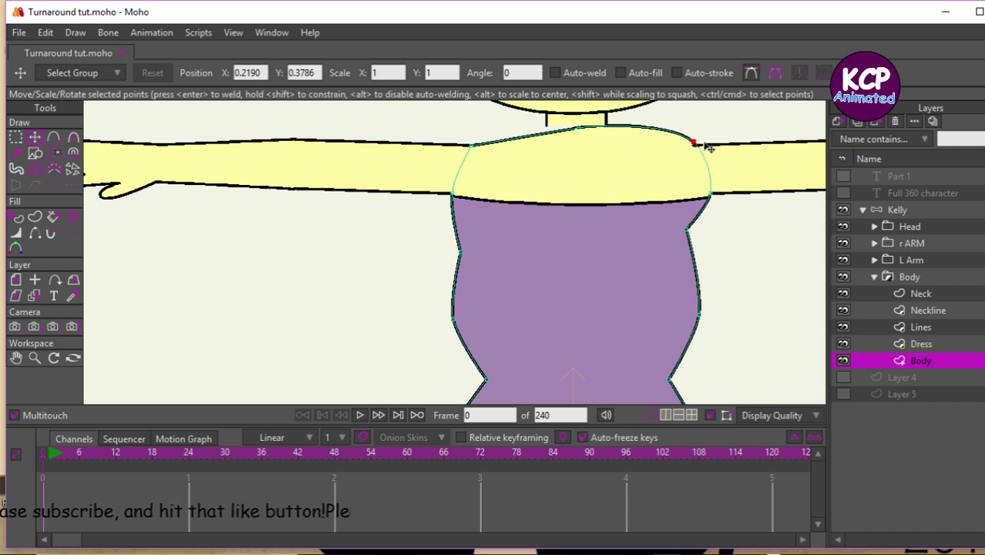
Raise the body outline's top point to just under the chin and smooth it with a curvature of 0.30.
left_click(576, 135)
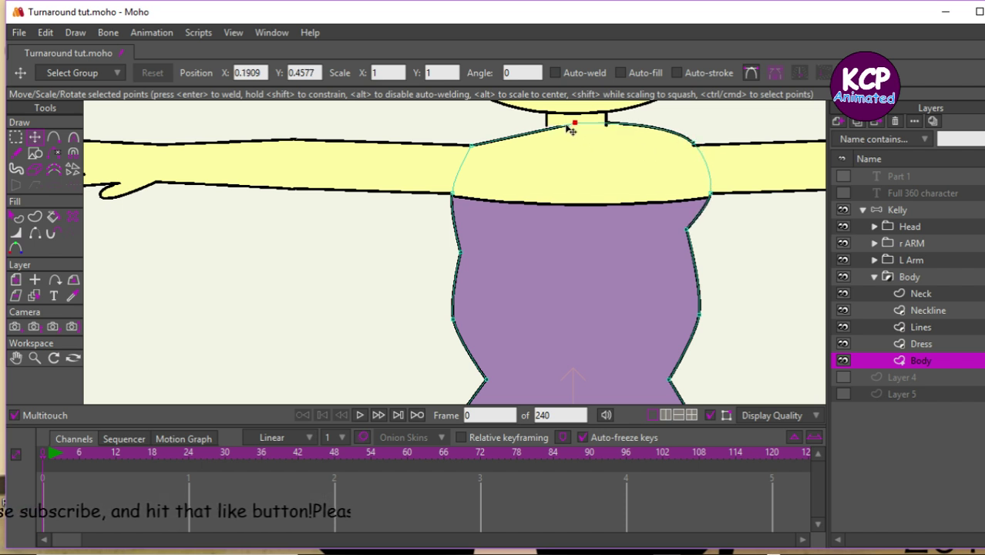
left_click_drag(570, 130, 556, 121)
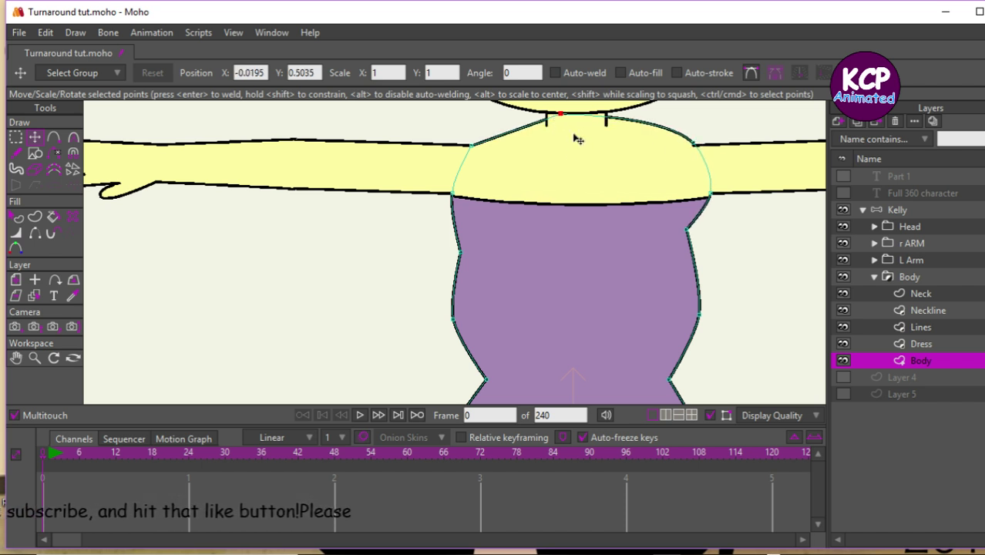
left_click(73, 137)
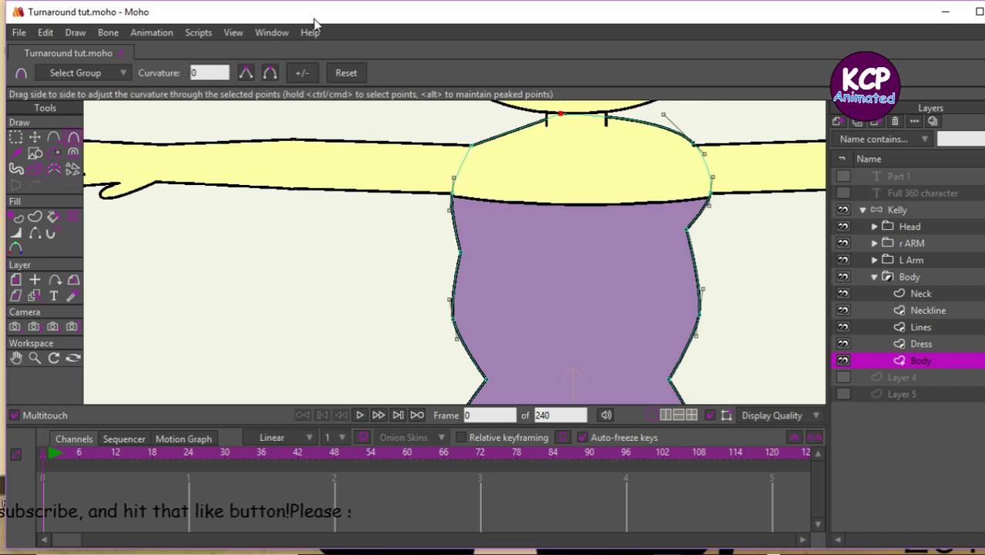
left_click(268, 73)
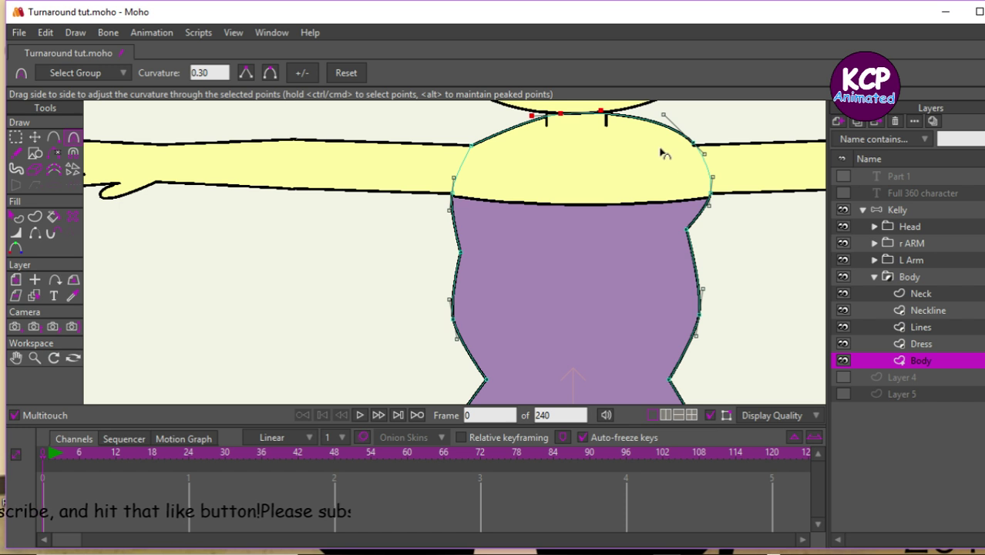
Flatten the body outline's curvature on the r ARM side to about 0.006 at the upper shoulder point and 0.002 at the armpit.
left_click_drag(692, 144, 477, 181)
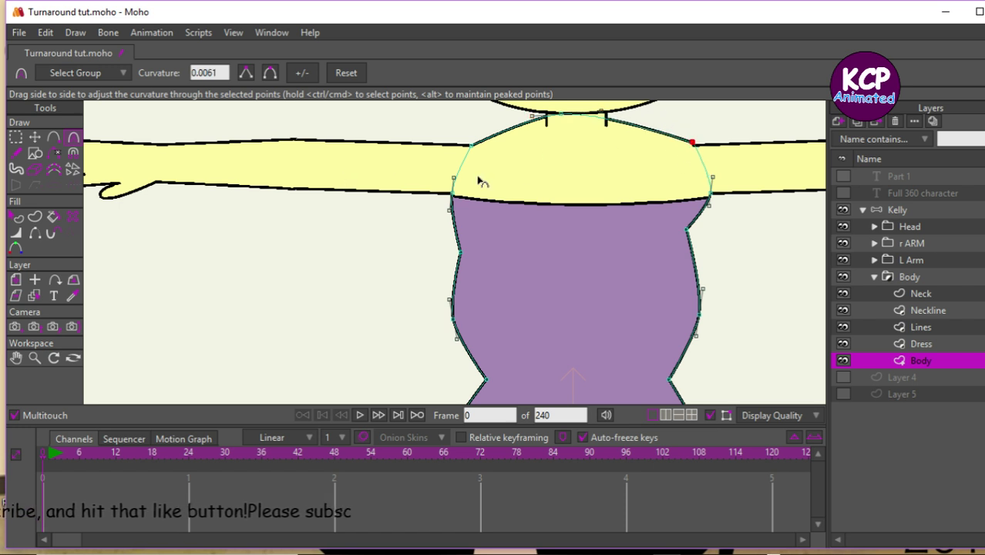
left_click(710, 194)
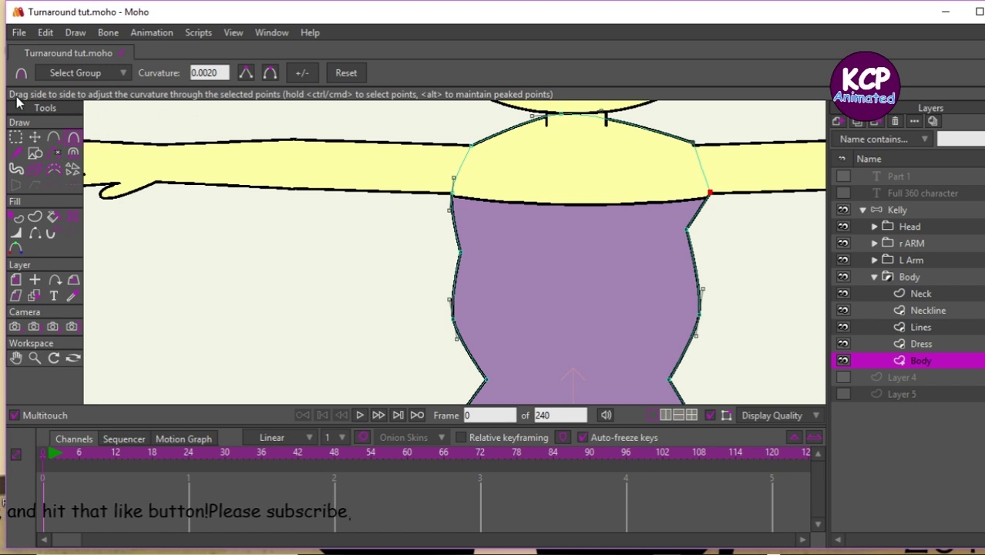
Nudge the body outline's armpit point on the r ARM side onto the arm's lower edge, at X 0.2202, Y 0.3784.
left_click(34, 136)
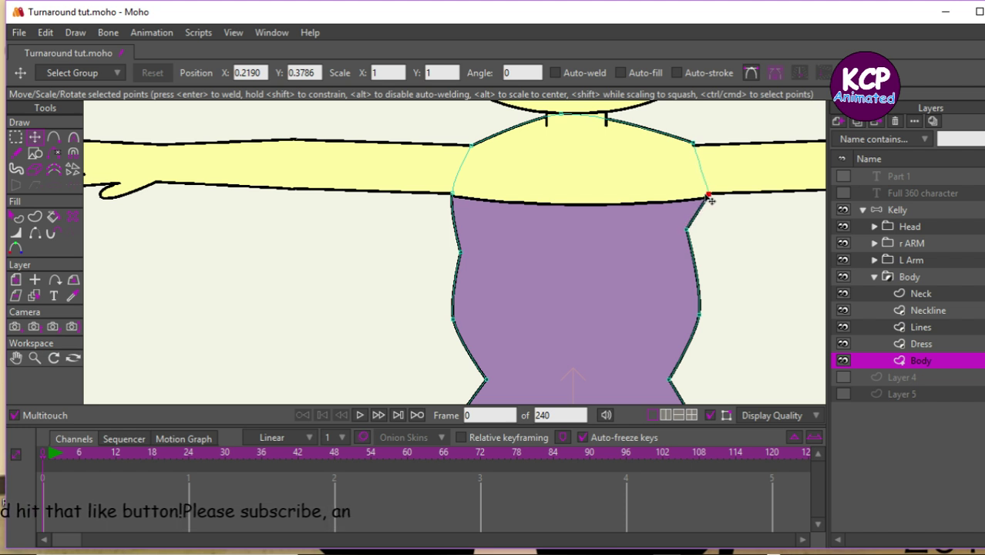
left_click(694, 145)
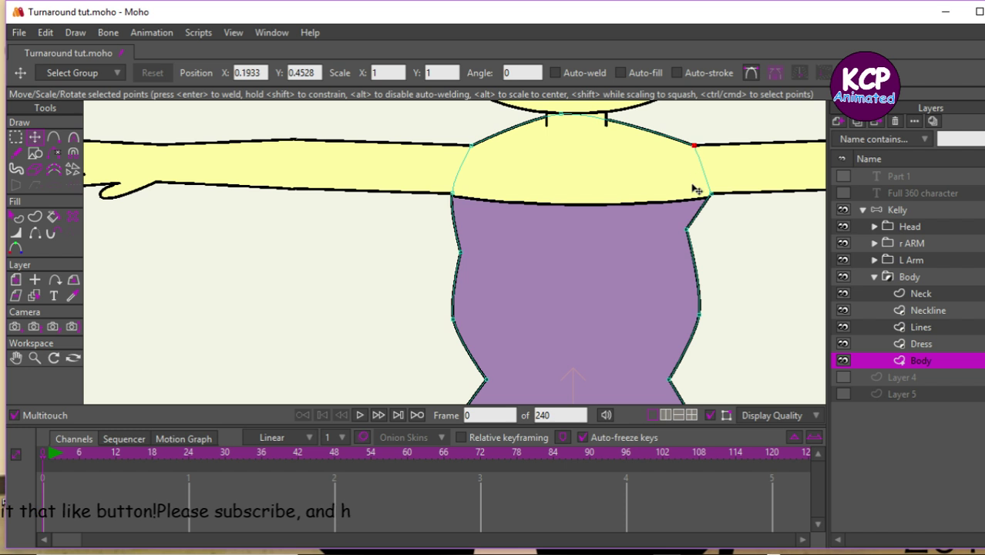
left_click(34, 357)
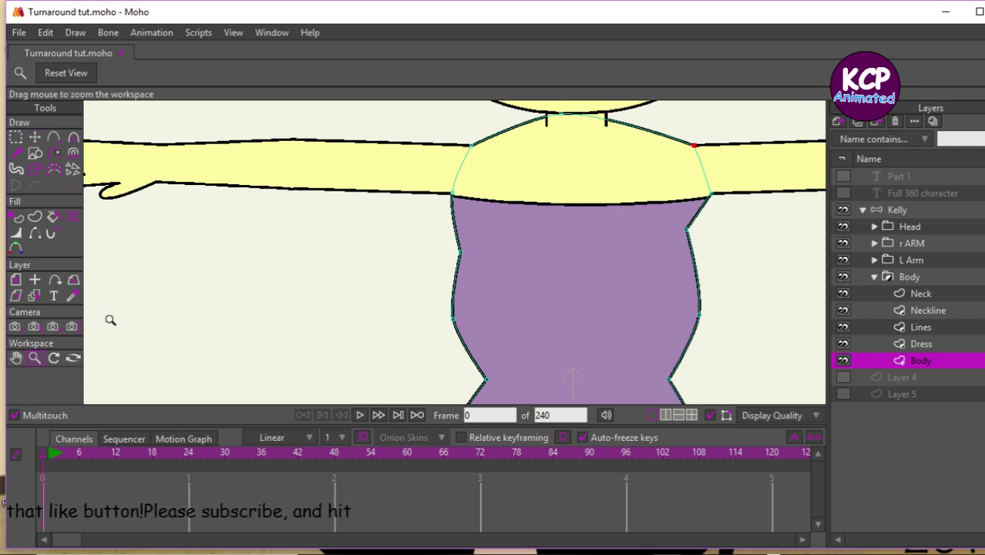
left_click(446, 243)
left_click(447, 243)
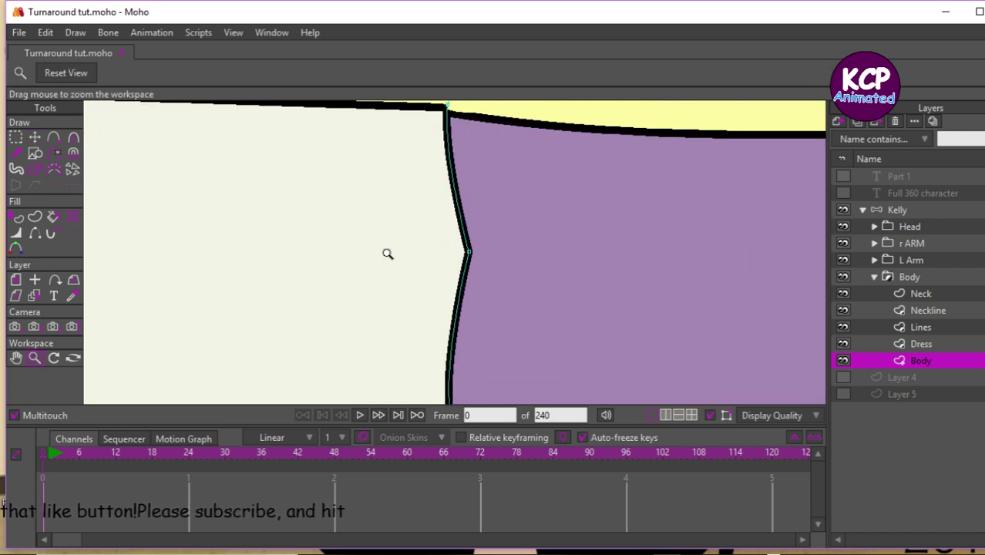
left_click(15, 358)
left_click_drag(377, 289, 254, 311)
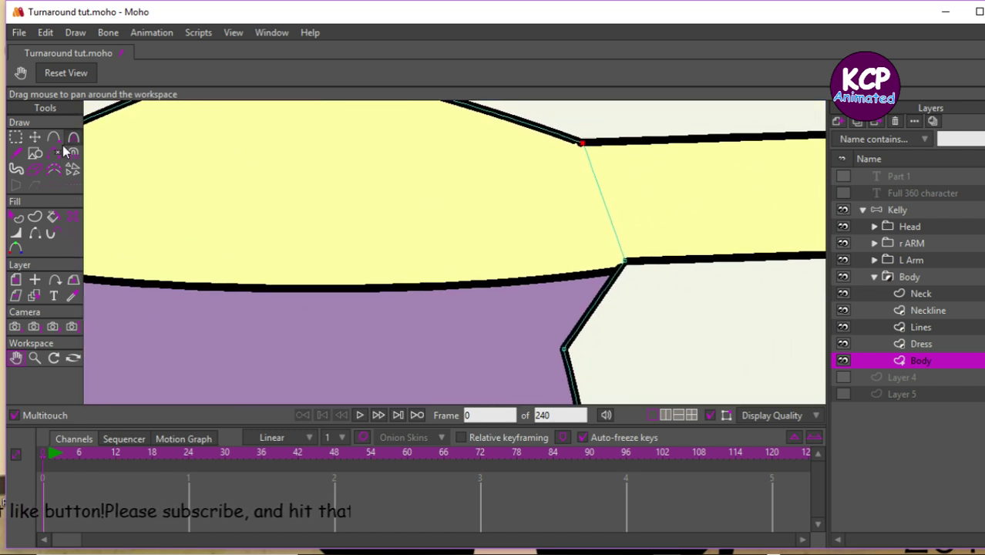
left_click(34, 137)
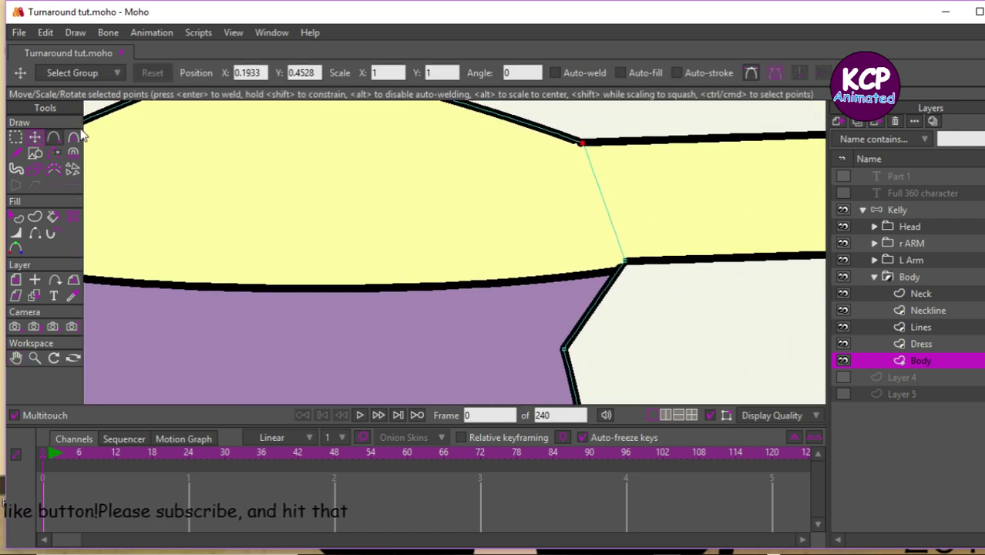
left_click(623, 262)
left_click_drag(624, 263, 630, 268)
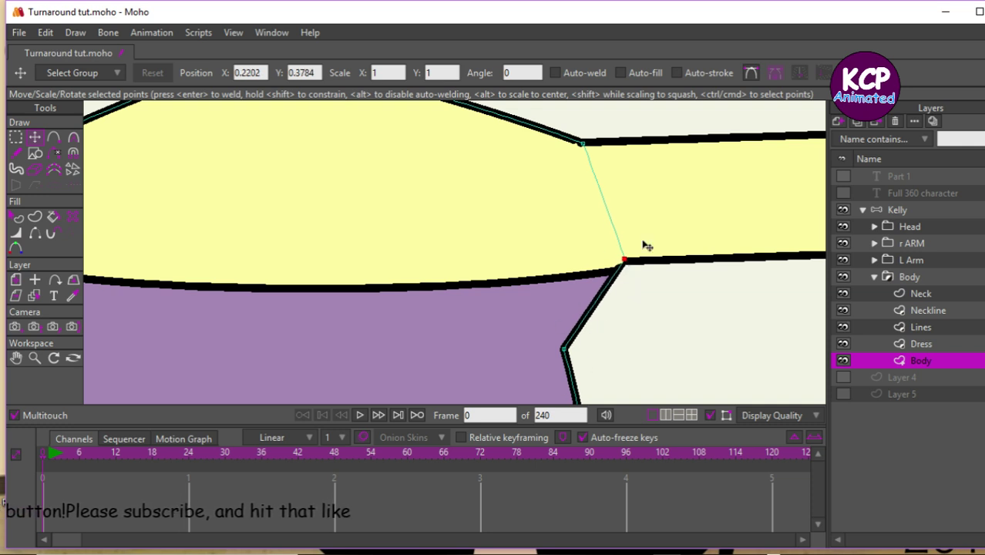
Render a preview of frame 0, close it, and make the Neckline layer active.
key("ctrl+r")
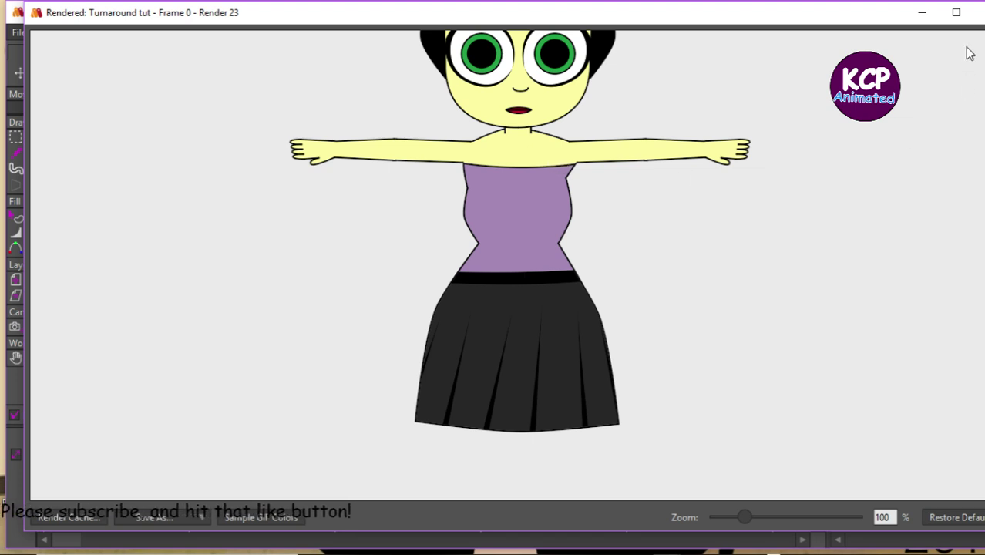
left_click(977, 12)
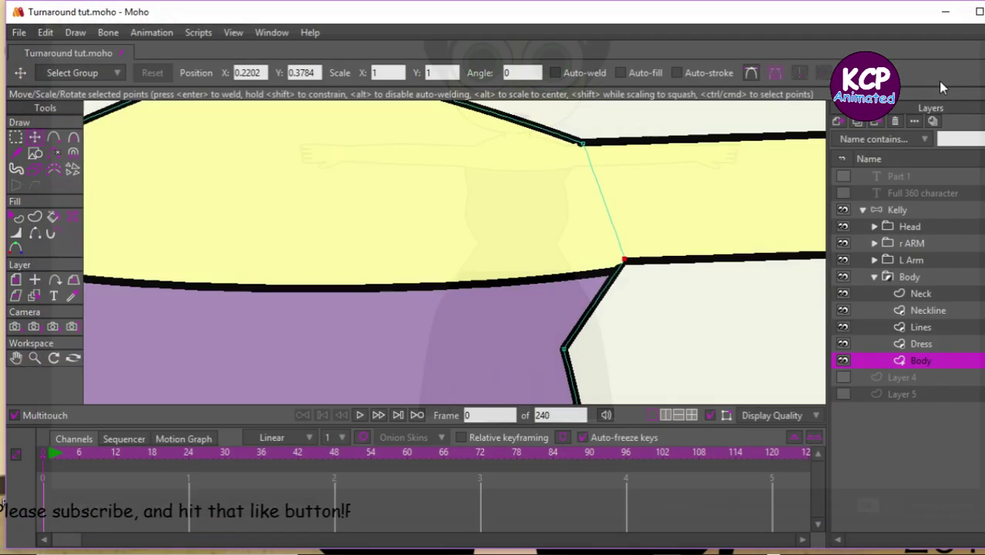
left_click(919, 309)
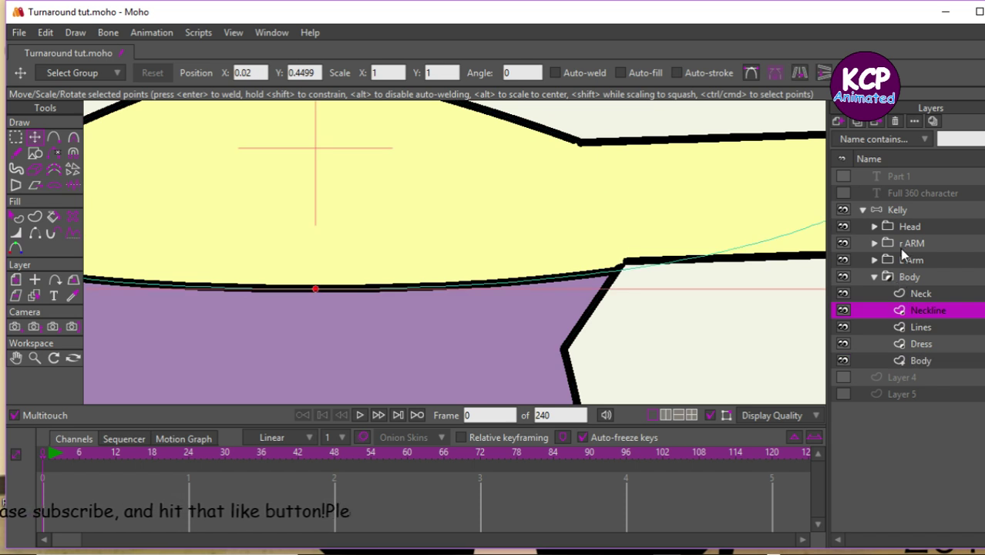
left_click(836, 122)
left_click(807, 169)
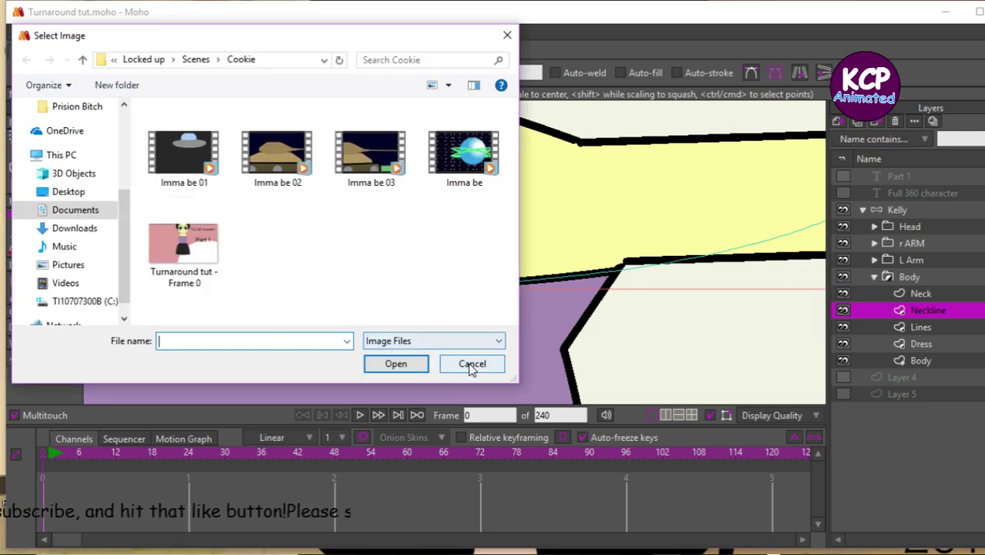
left_click(470, 361)
Add a vector layer directly above Neckline in the Body group and name it Straps.
left_click(835, 121)
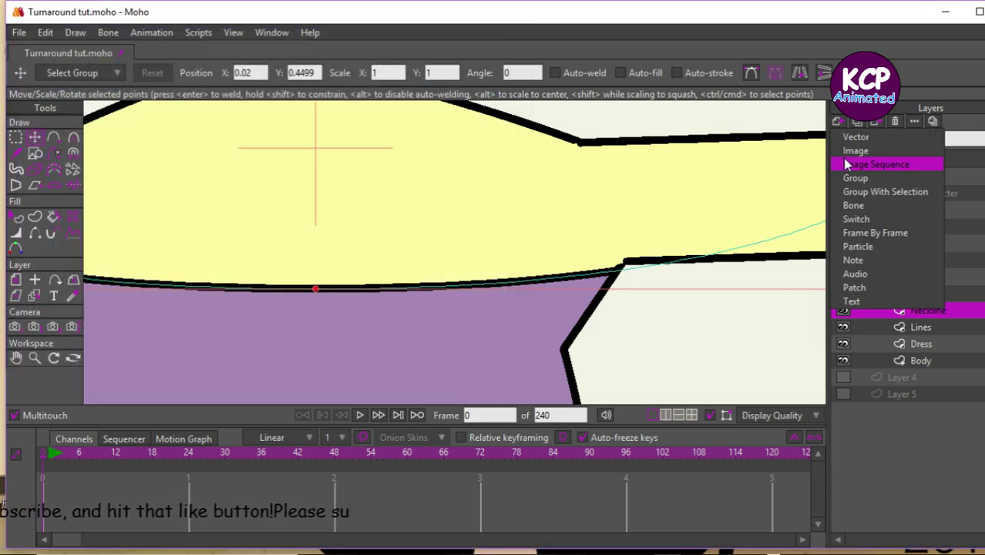
left_click(847, 137)
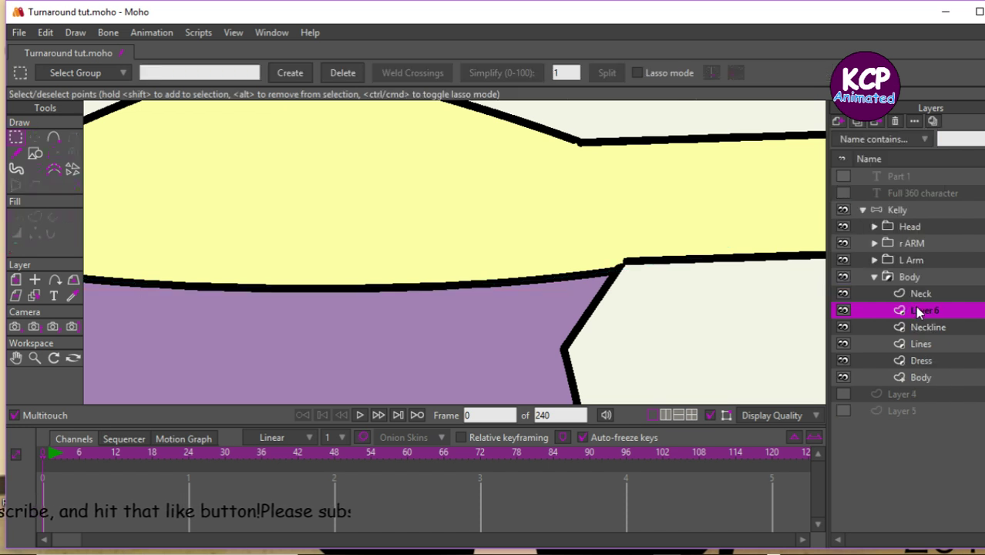
double_click(914, 309)
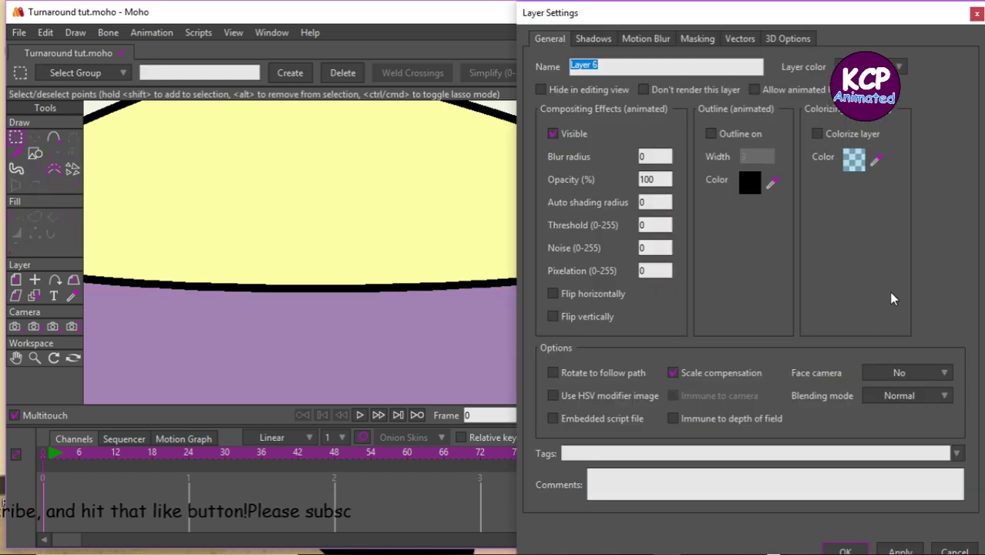
type("Strap")
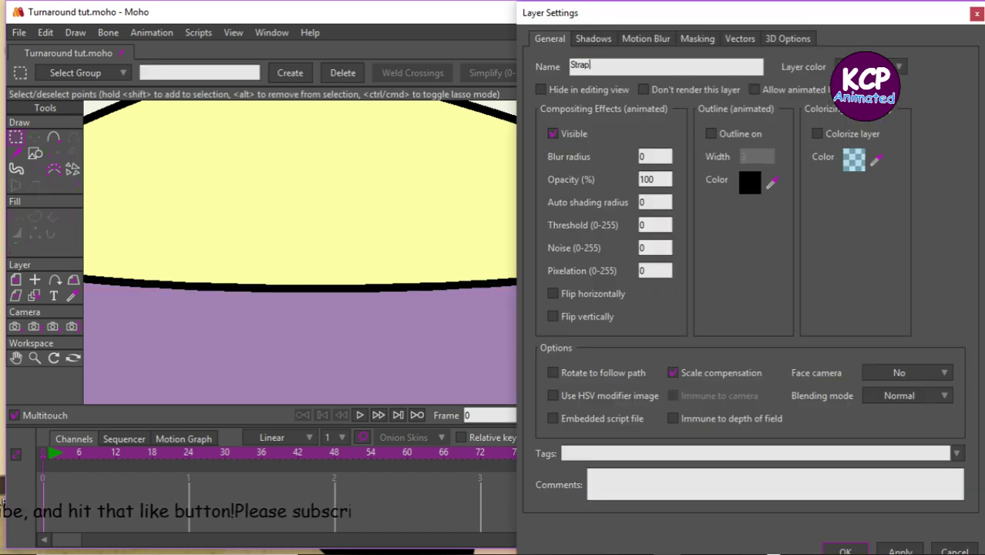
type("s")
left_click(845, 552)
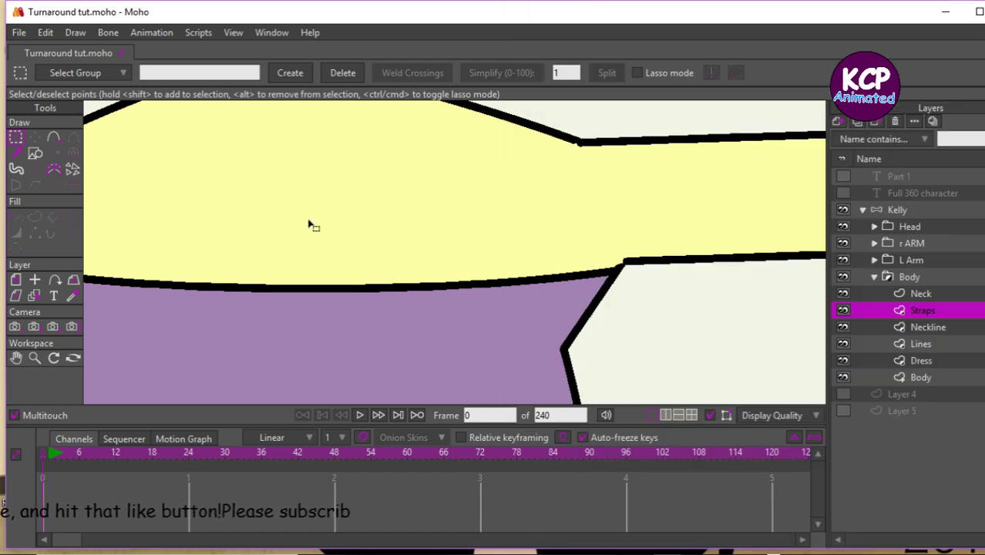
Draw a narrow purple rectangle on the Straps layer, from above the shoulder line down to the neckline on the r ARM side.
left_click(70, 294)
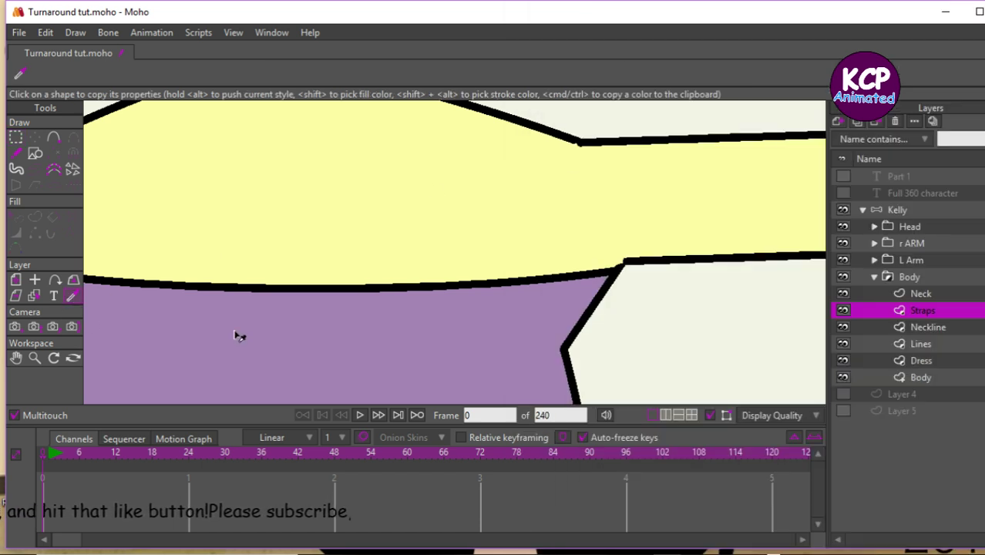
key("Home")
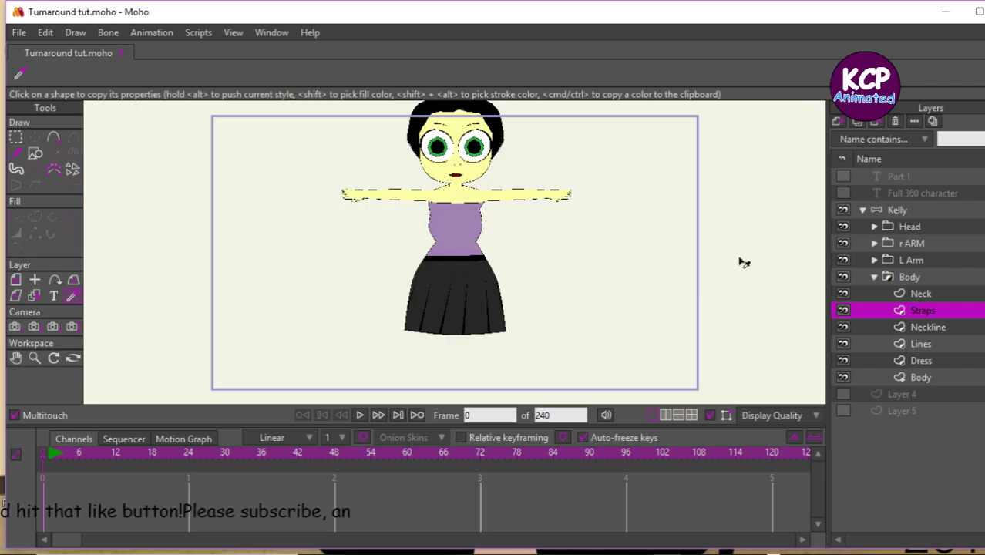
left_click(912, 327)
key("ctrl+f")
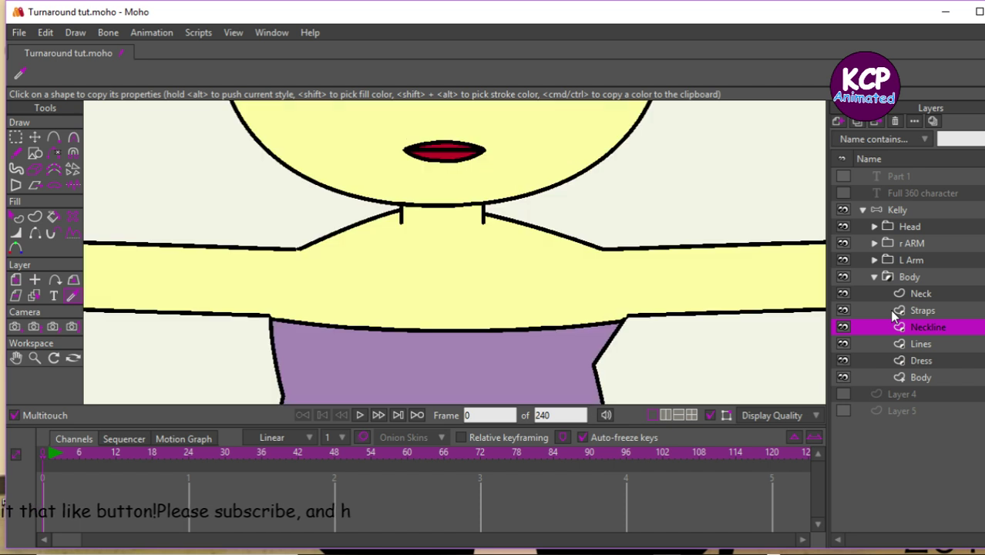
left_click(940, 310)
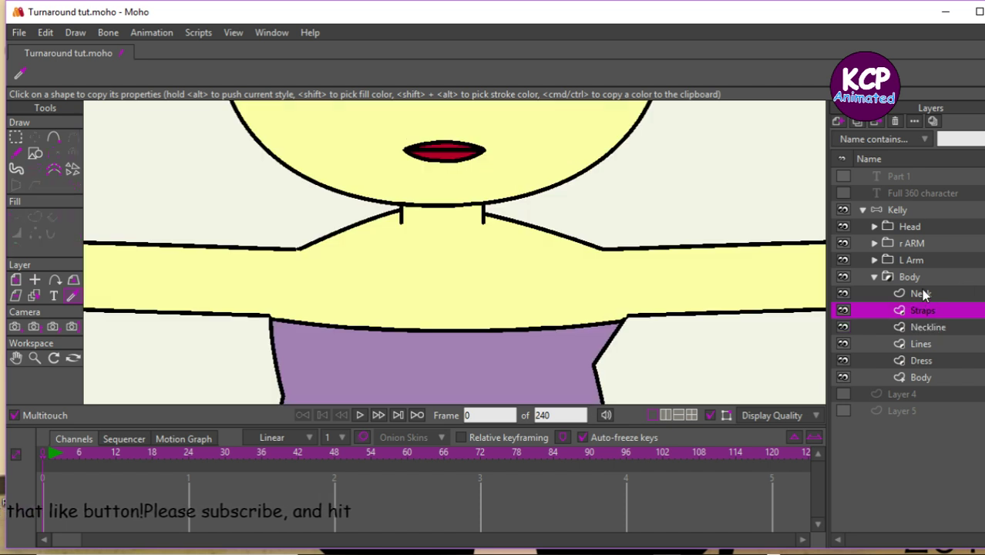
left_click(35, 153)
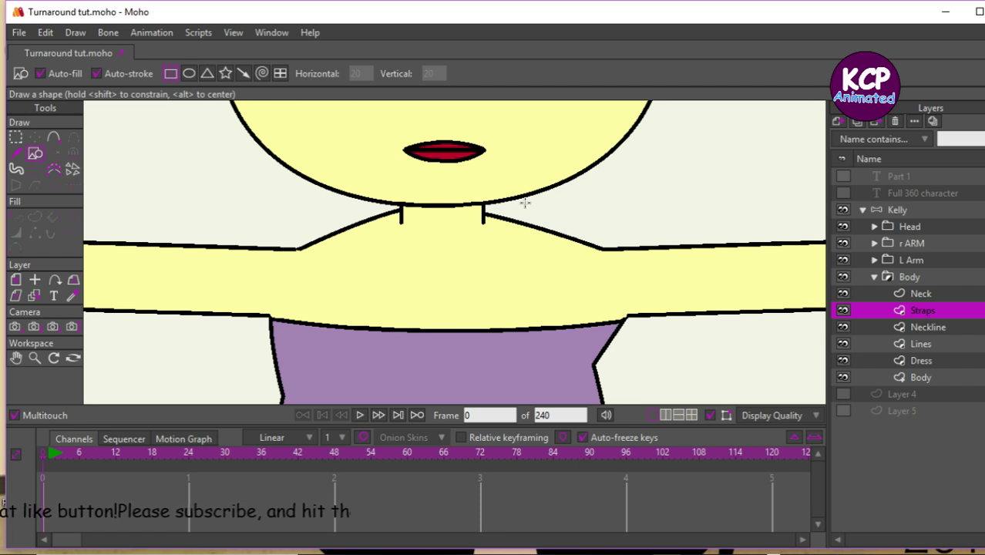
mouse_move(523, 202)
left_mouse_down()
mouse_move(567, 345)
mouse_move(542, 344)
mouse_move(554, 329)
left_mouse_up()
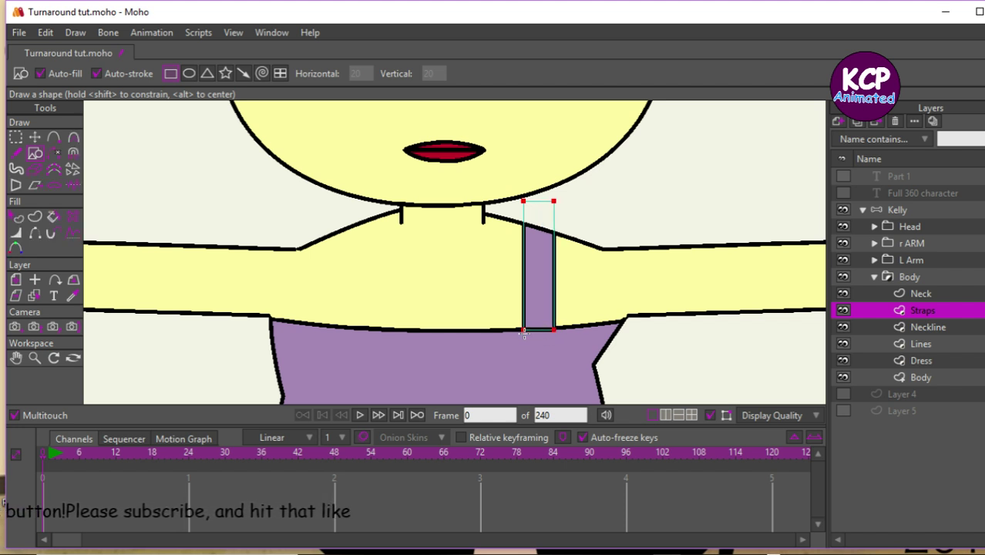
Hide the strap's lower edge and nudge its lower inner corner down to X 0.0988, Y 0.3569.
left_click(36, 232)
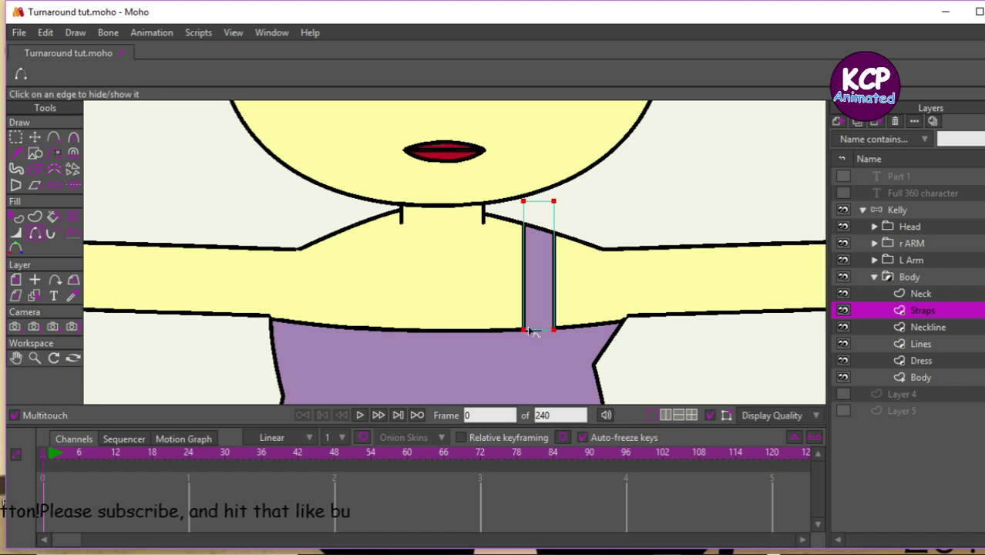
key("t")
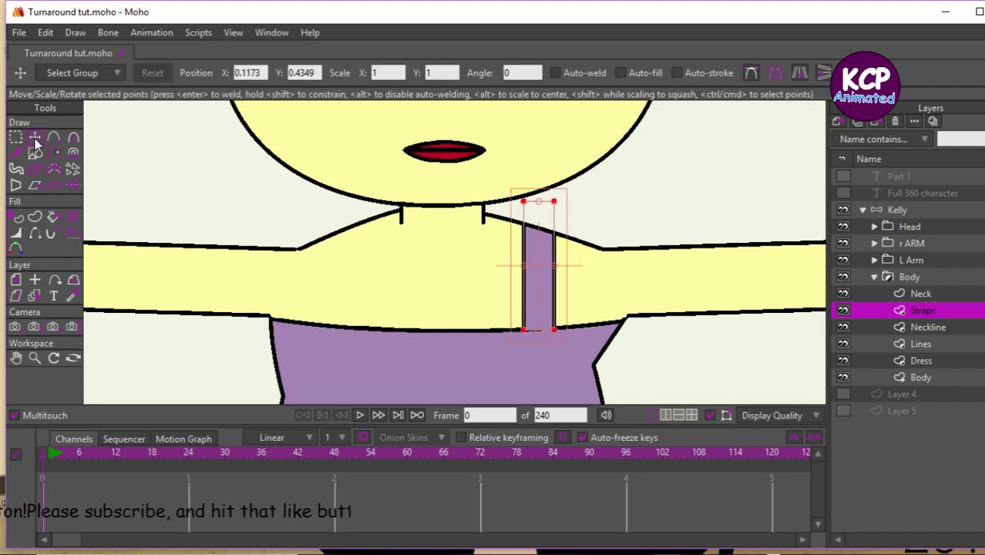
left_click(520, 290)
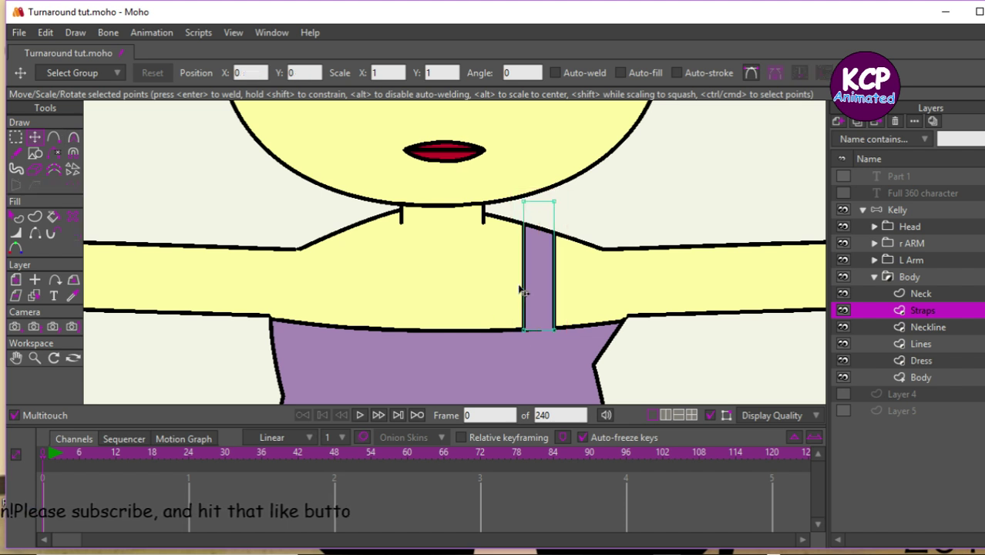
left_click(523, 333)
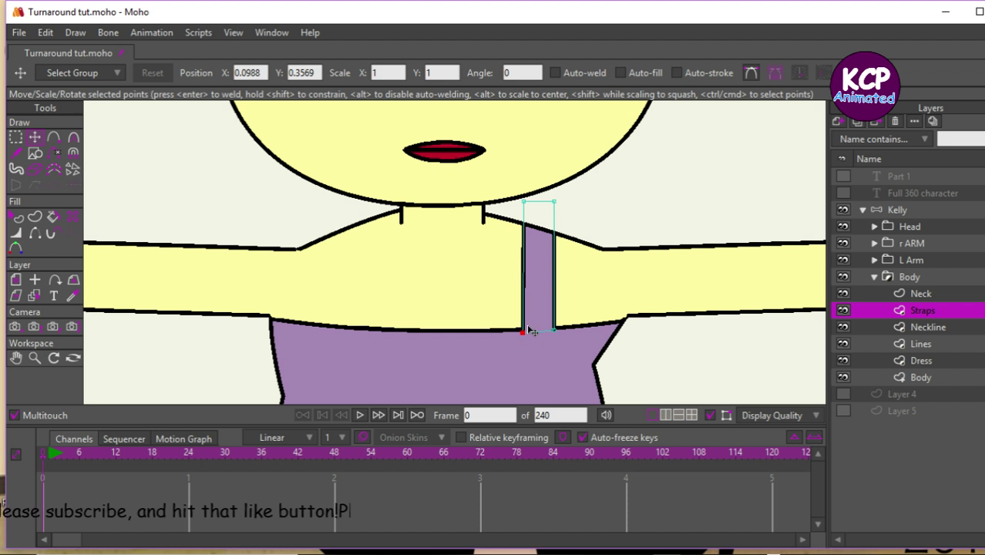
Duplicate the whole strap and move the copy across to the L Arm side, at X -0.0990, Y 0.4331.
left_click(15, 137)
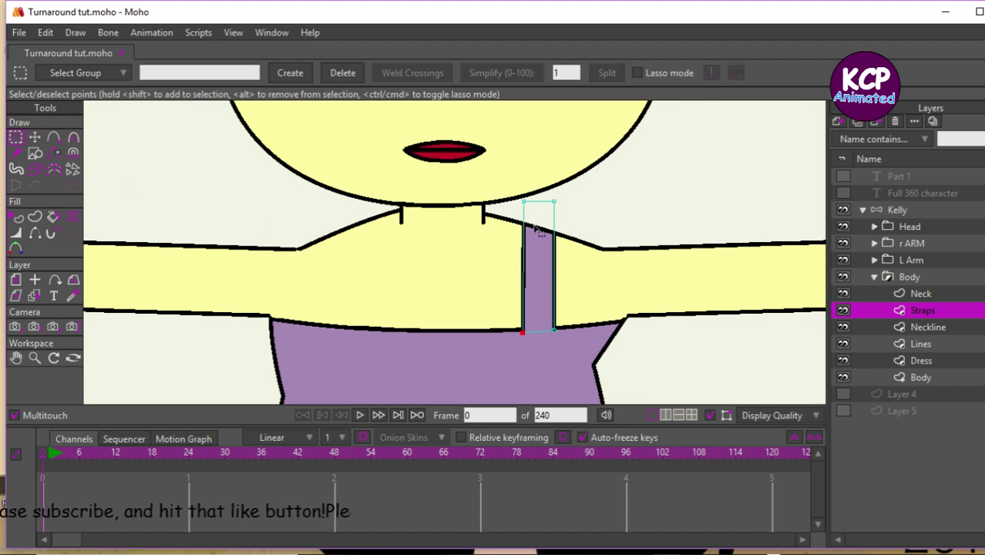
left_click(535, 255)
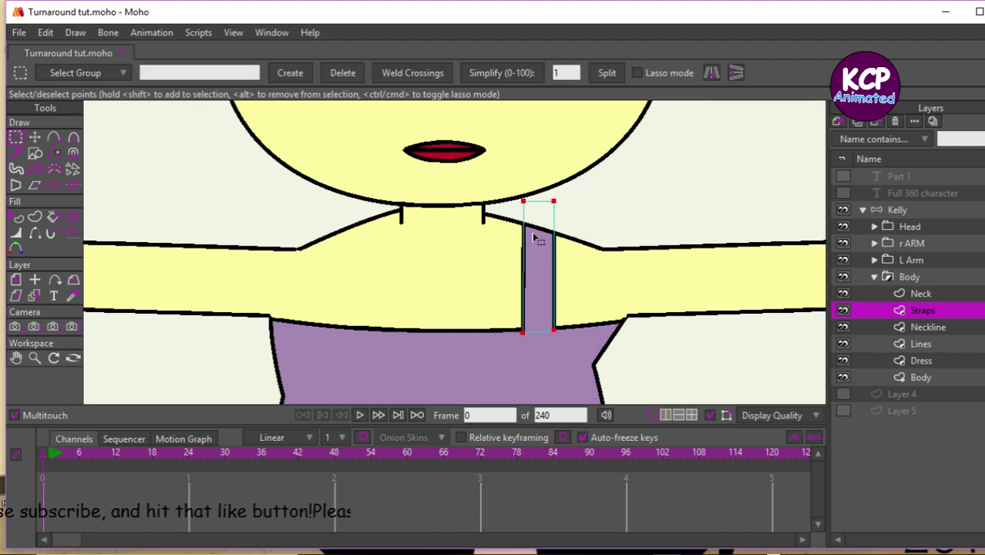
key("t")
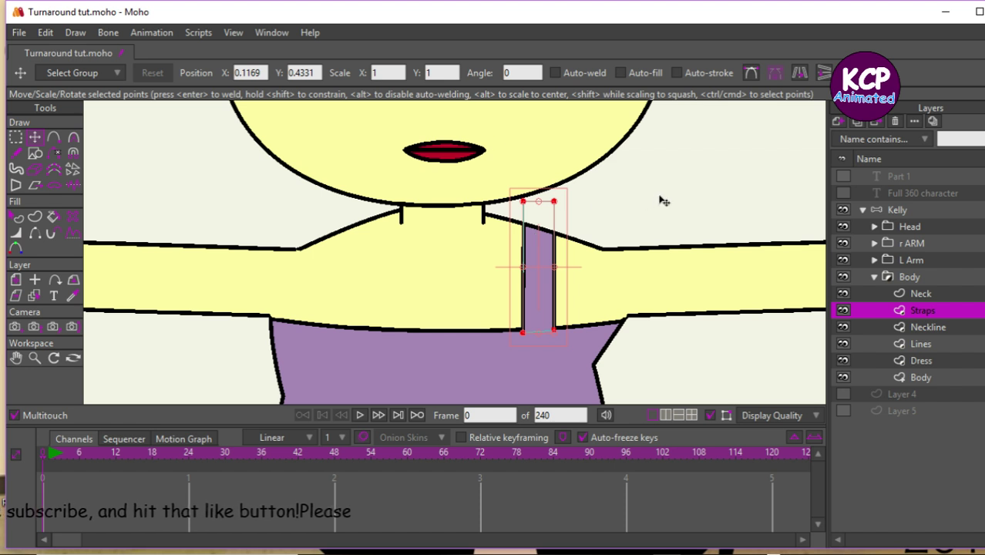
key("ctrl+c")
key("ctrl+v")
left_click_drag(661, 201, 476, 206)
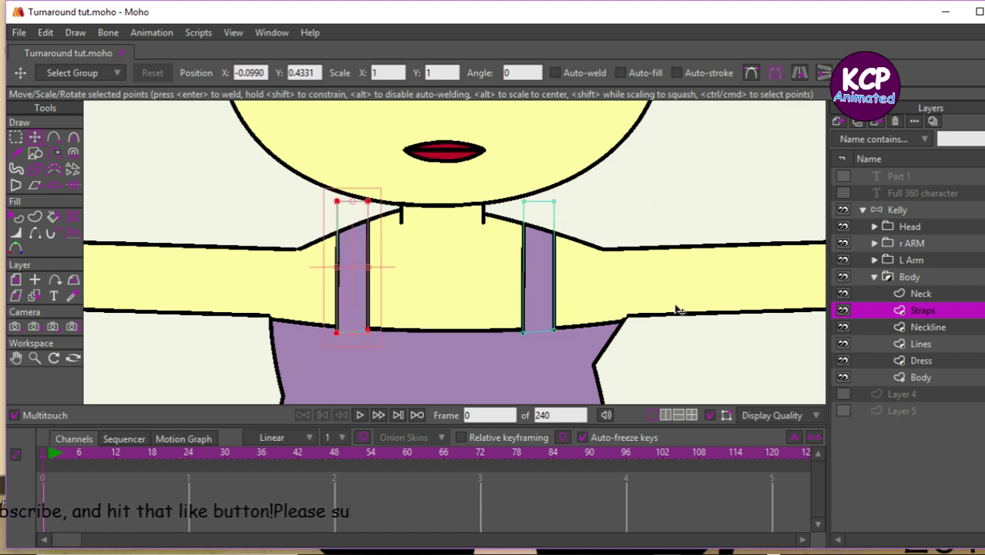
Fit the copied strap's lower corners to the neckline, with the inner one at X -0.0818, Y 0.3613, and preview-render the frame.
left_click(676, 309)
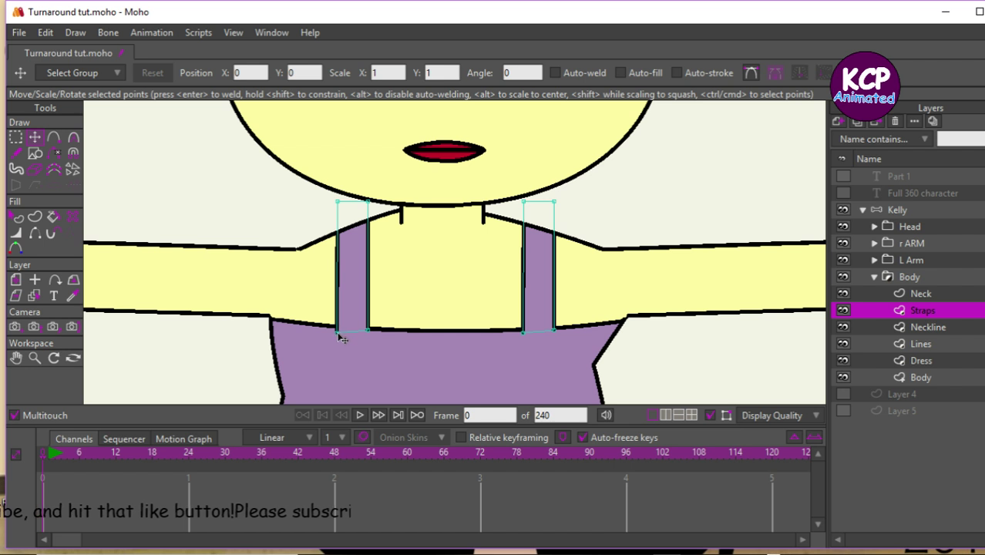
left_click_drag(341, 337, 368, 331)
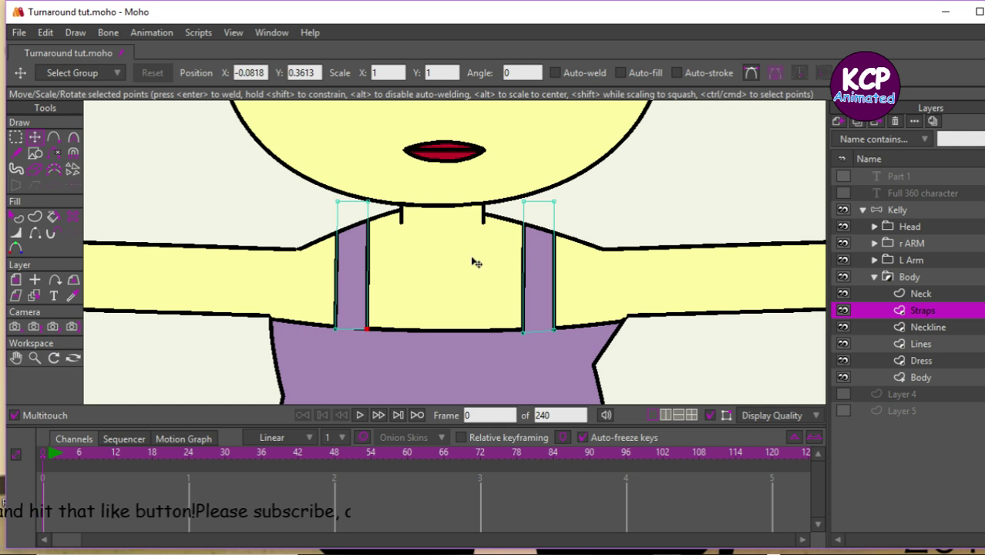
key("ctrl+r")
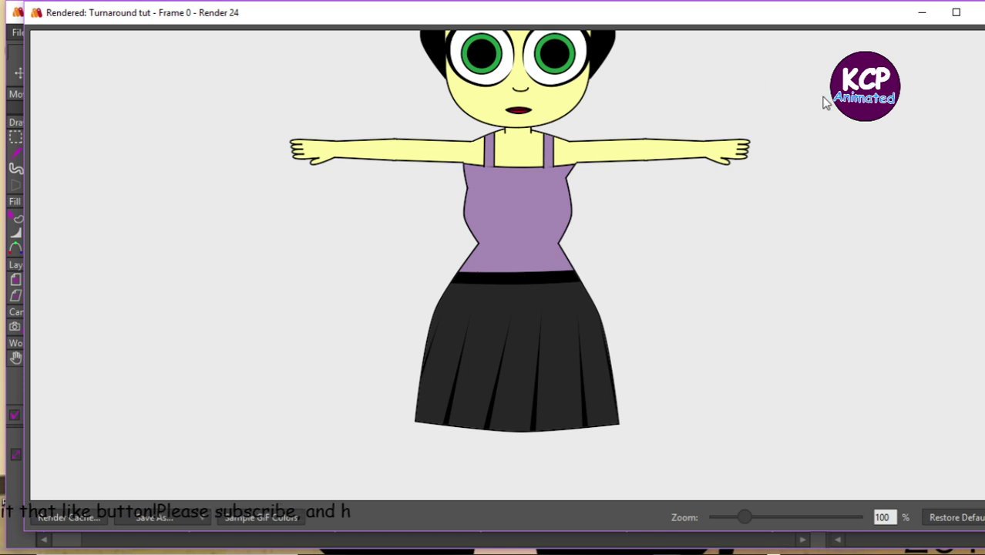
left_click(978, 11)
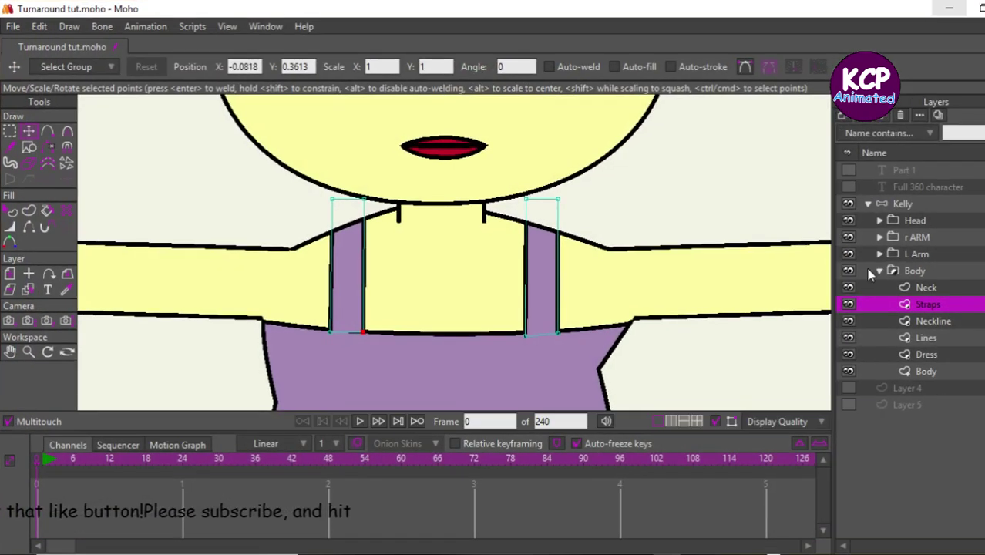
Lower the bottom point of the Neckline layer's oval to X 0.0259, Y 0.3089 so the dress starts further down the chest.
left_click(928, 320)
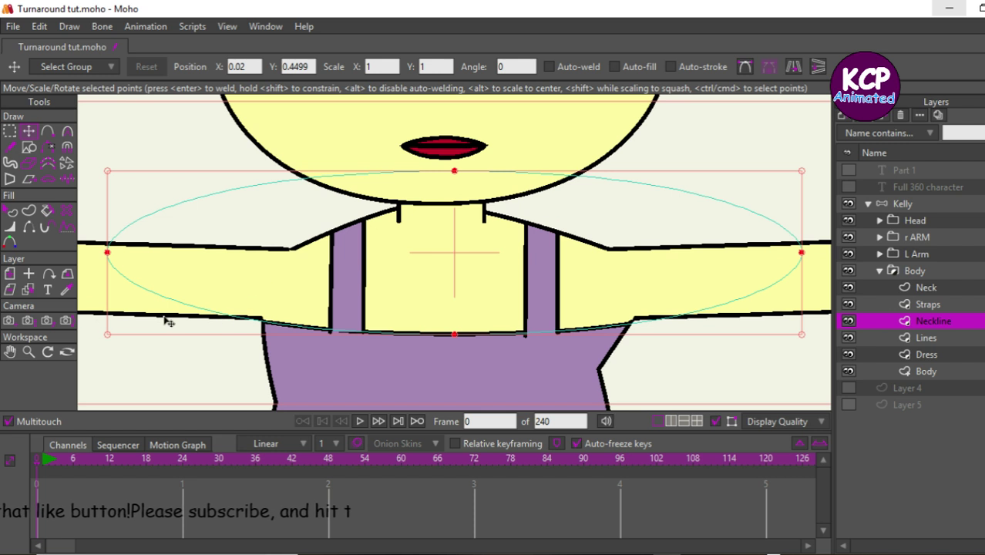
left_click(219, 207)
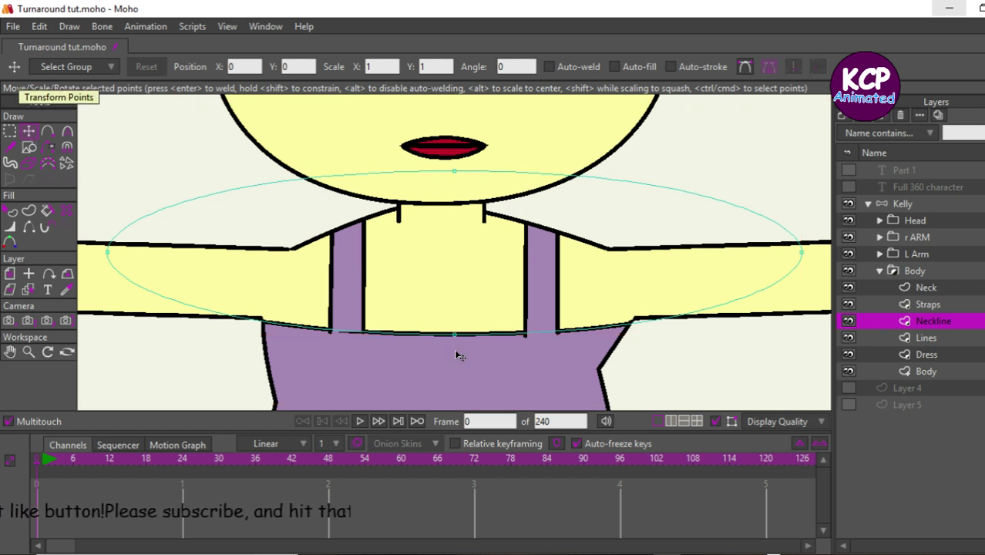
left_click_drag(455, 349, 460, 382)
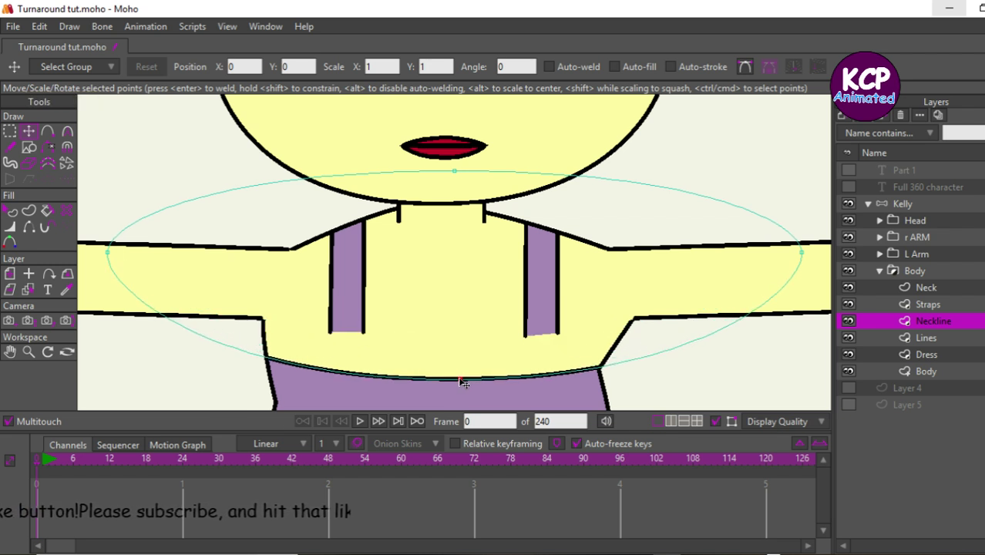
left_click(461, 381)
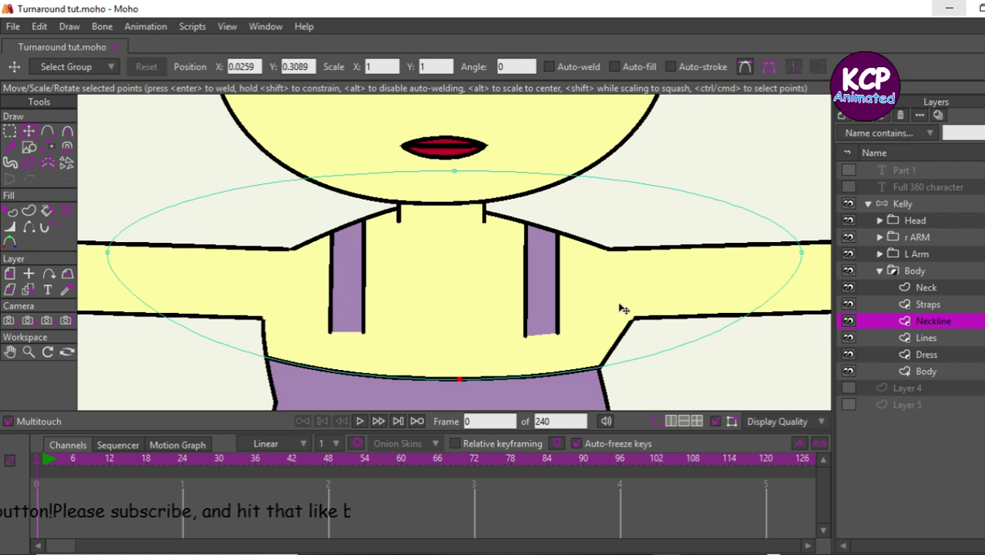
Select the four lower corner points of both straps on the Straps layer.
left_click(920, 305)
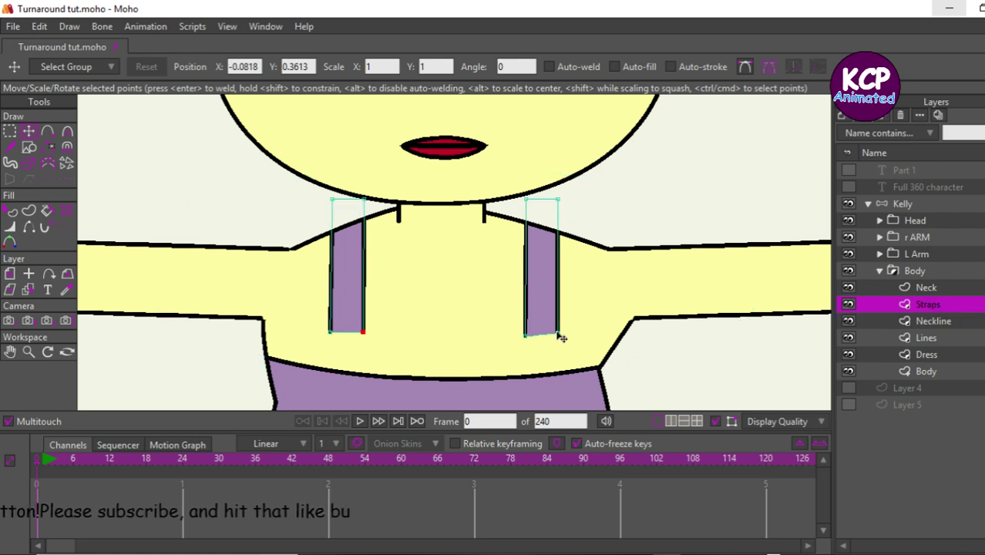
left_click(10, 132)
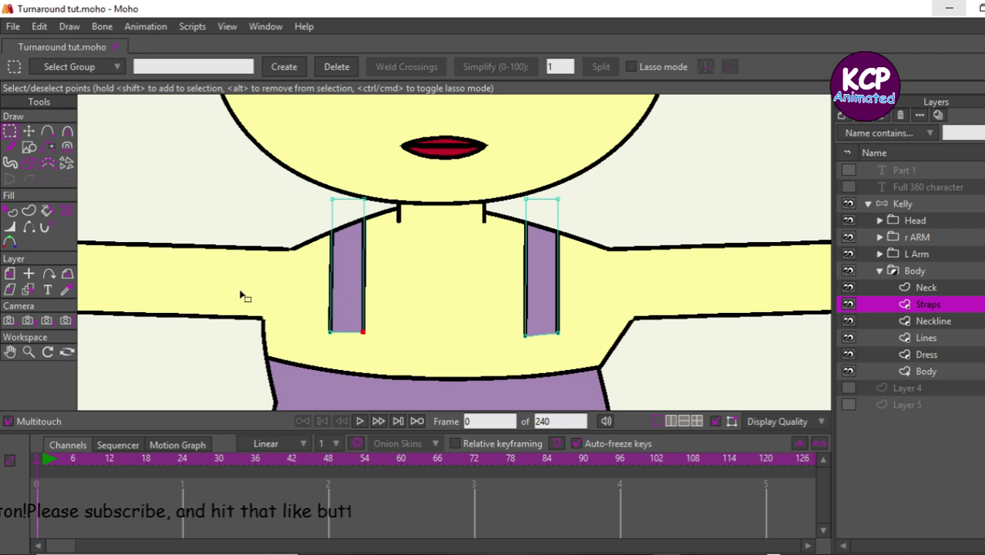
left_click_drag(304, 316, 541, 374)
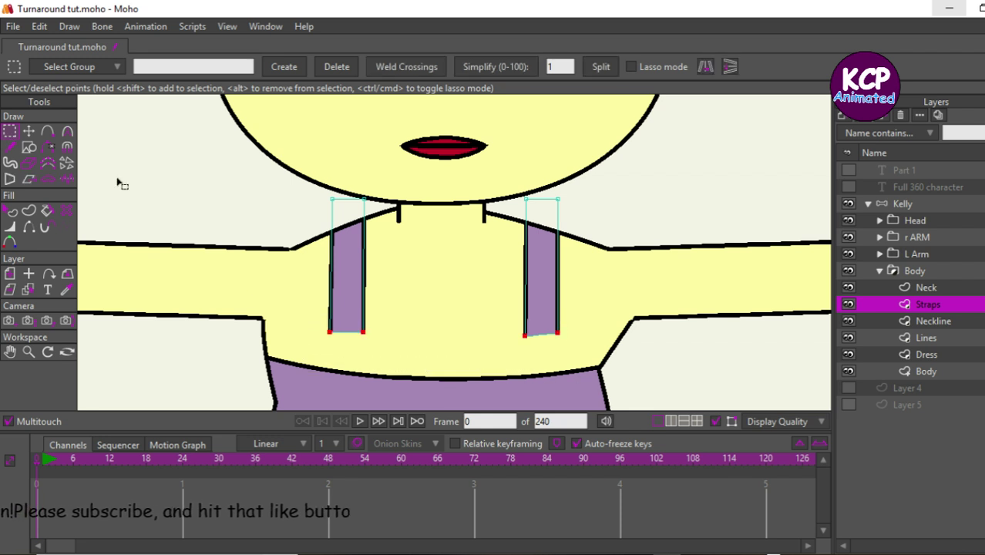
Lower the bottom points of both straps to the dress's top edge and render a preview of the frame.
left_click(29, 132)
left_click_drag(162, 176, 186, 220)
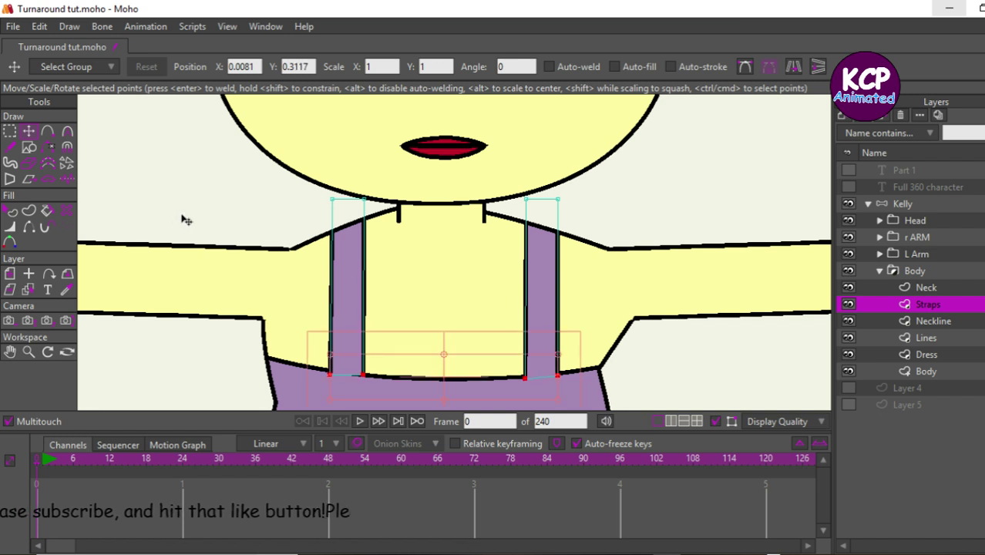
key("ctrl+r")
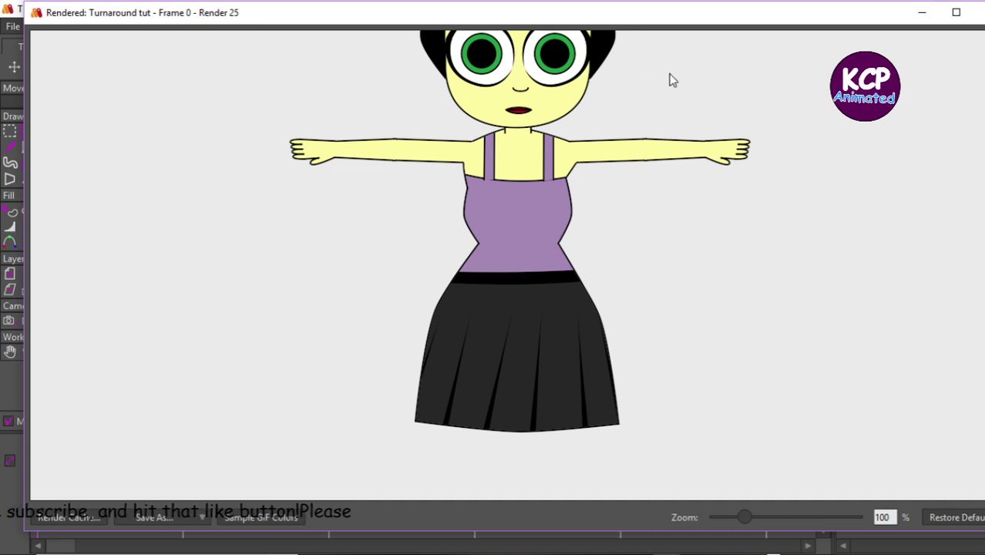
left_click(979, 12)
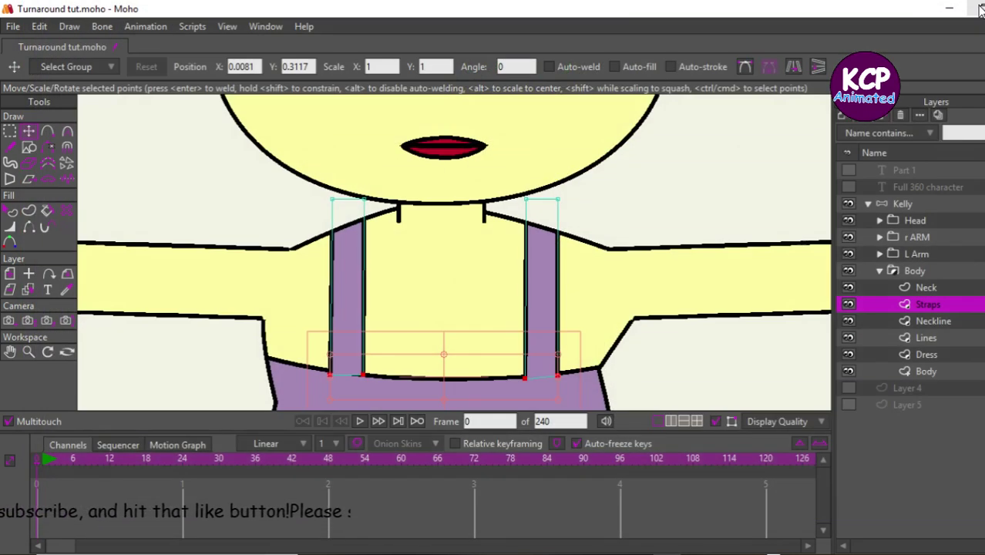
Select the Body vector layer inside the Body group for point editing.
left_click(927, 371)
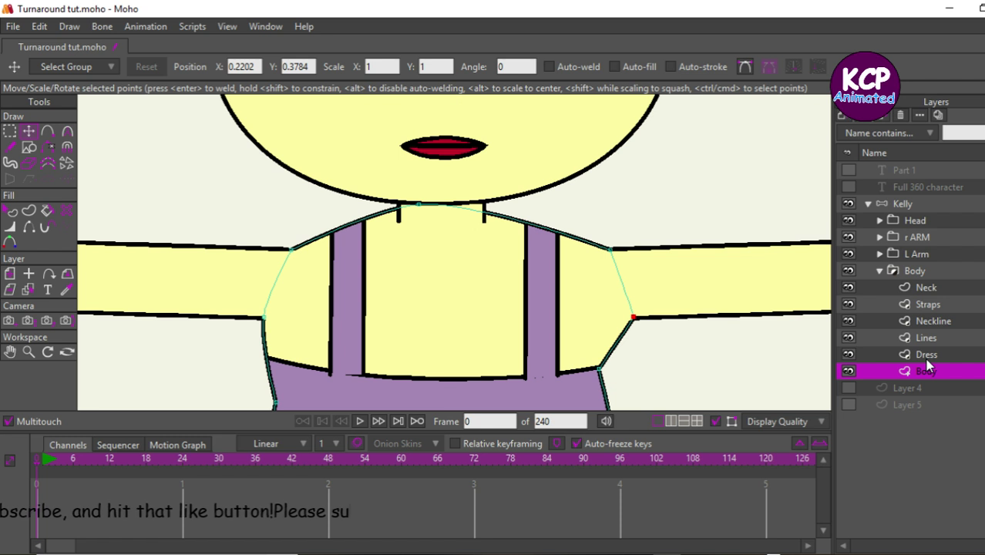
key("Escape")
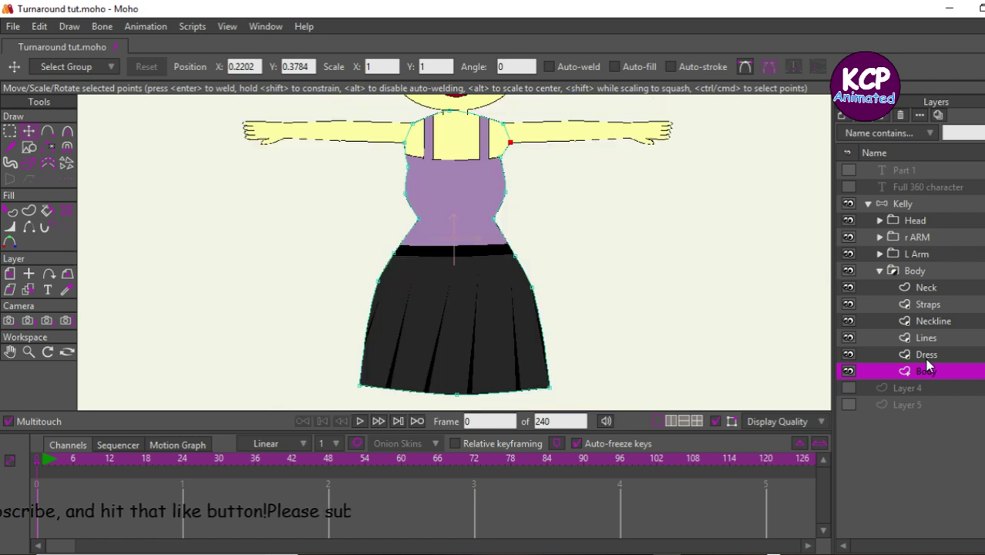
left_click(11, 131)
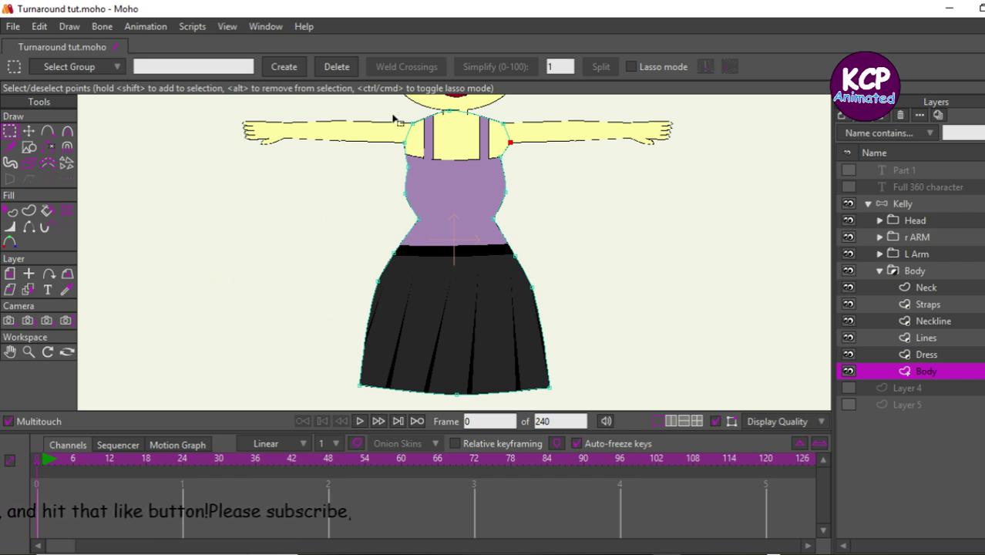
left_click(29, 131)
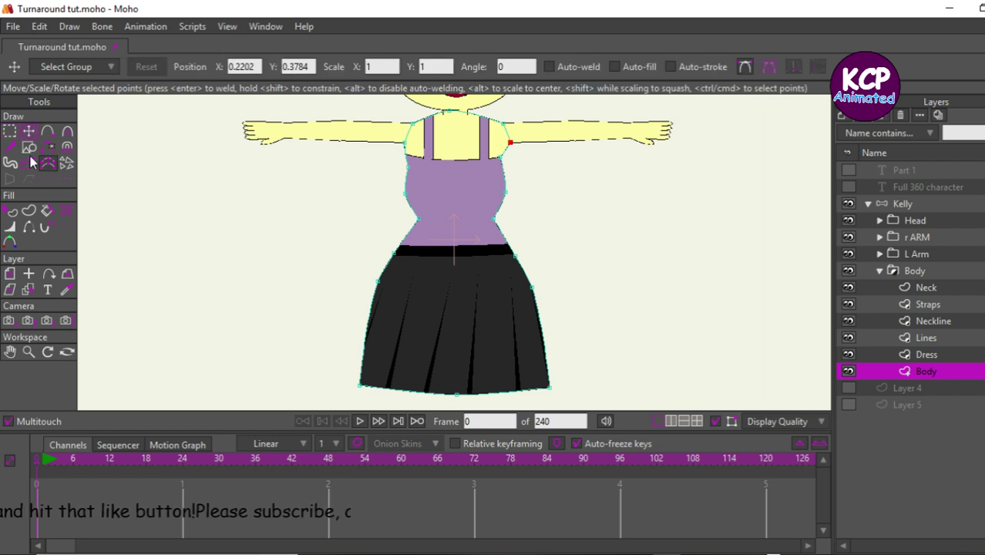
left_click(10, 131)
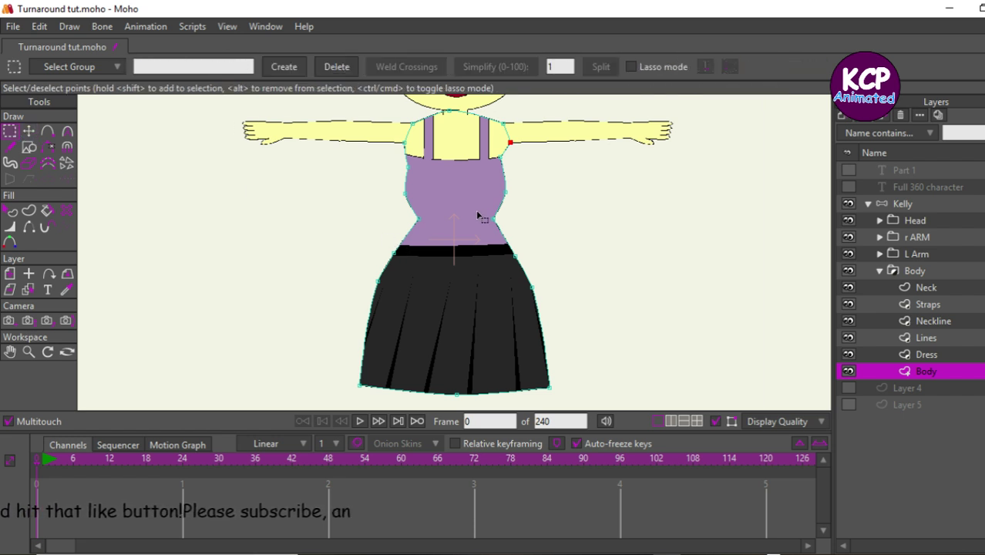
left_click(29, 131)
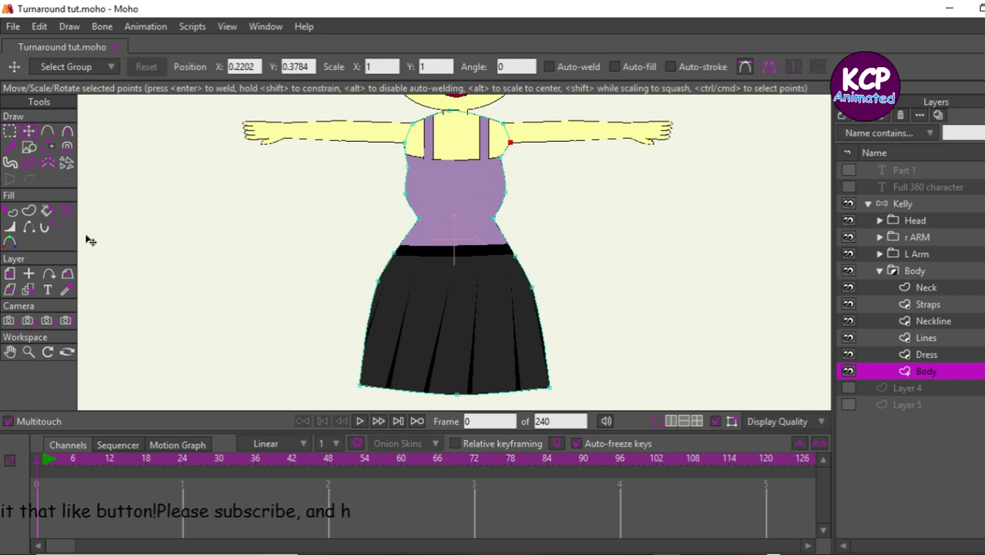
left_click(10, 131)
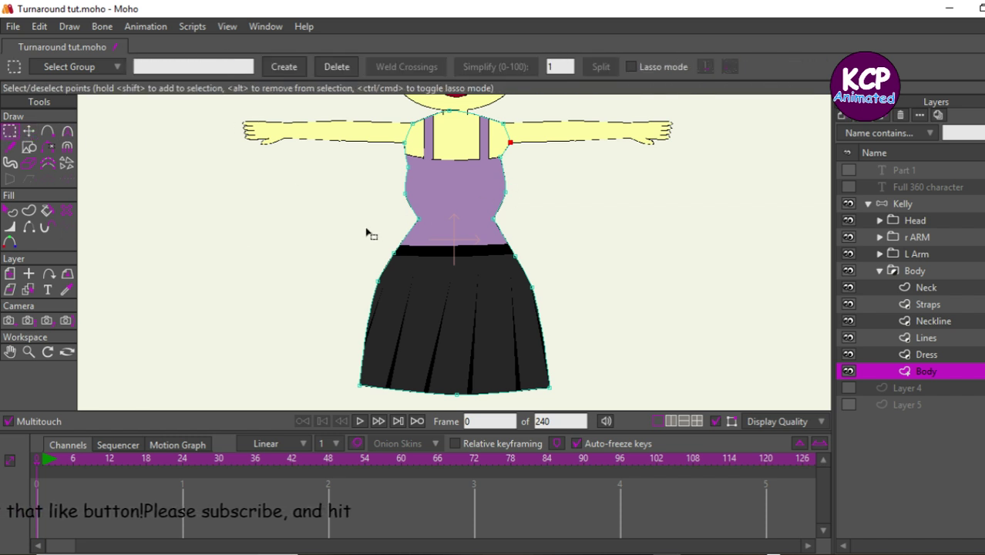
left_click_drag(373, 229, 539, 234)
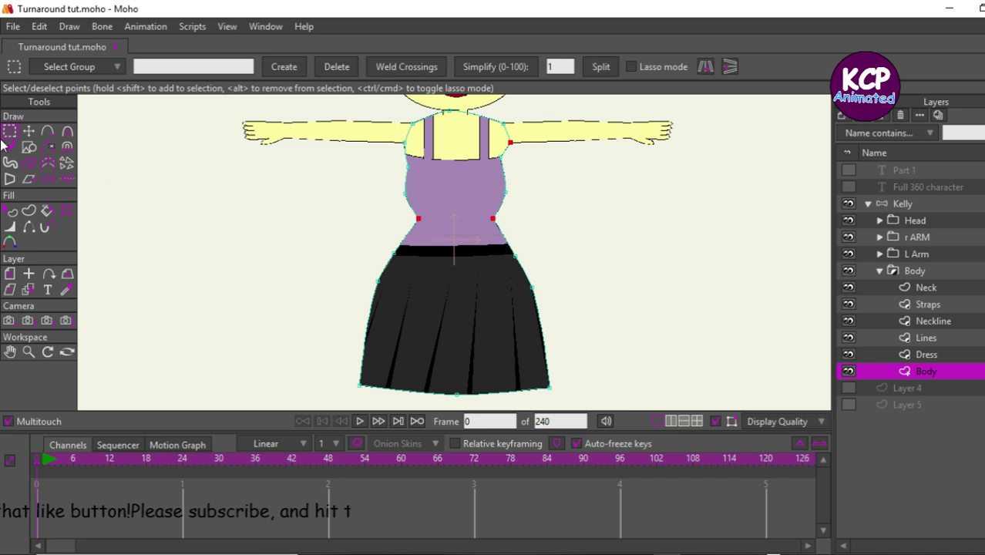
left_click(29, 131)
left_click_drag(279, 227, 296, 208)
key("ctrl+z")
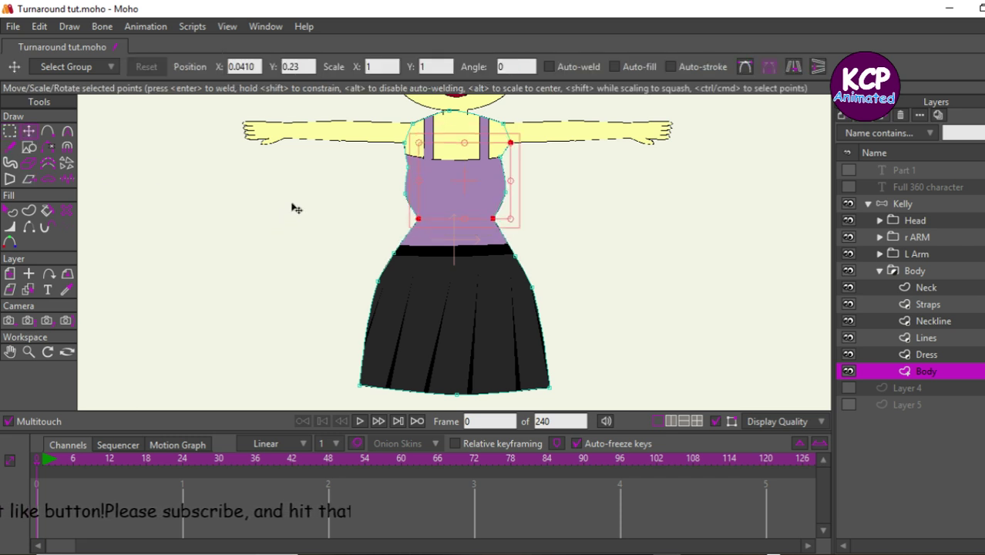
Select only the two waist points of the body outline and raise them to about Y 0.12.
left_click(9, 131)
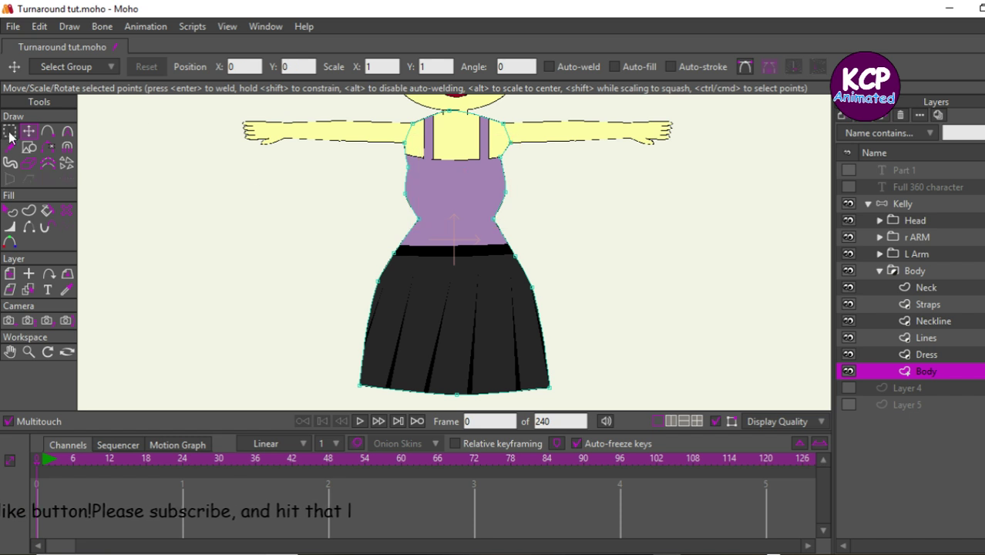
left_click_drag(390, 216, 503, 238)
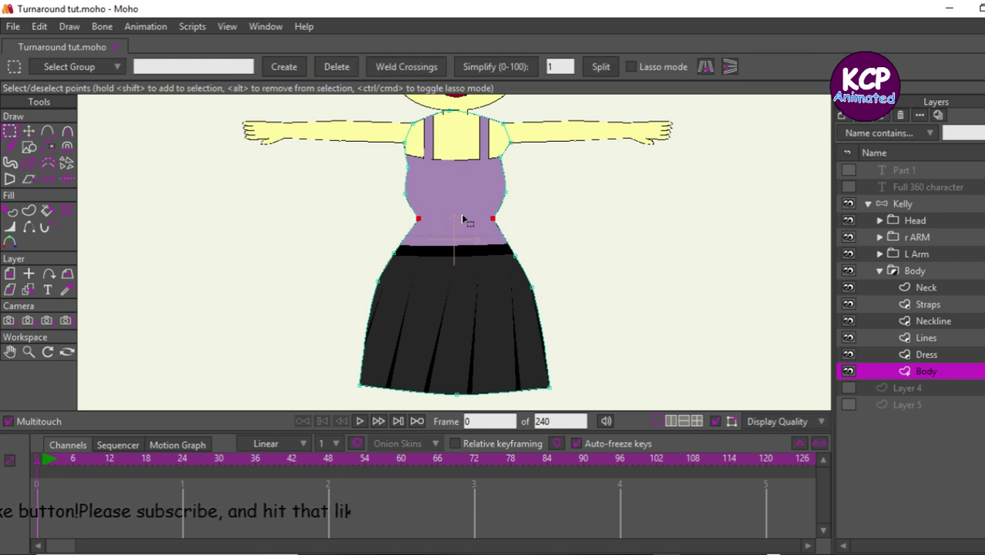
left_click(29, 131)
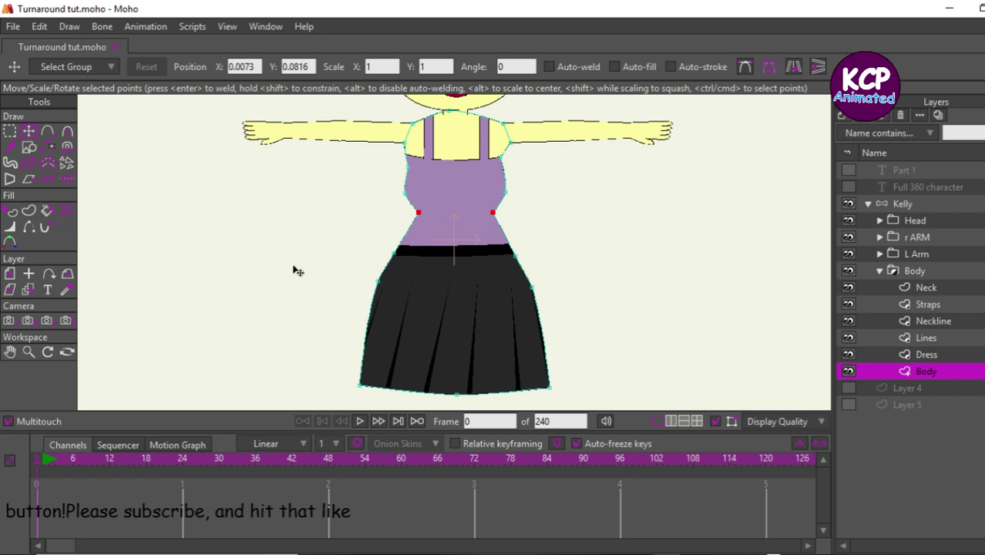
key("Down")
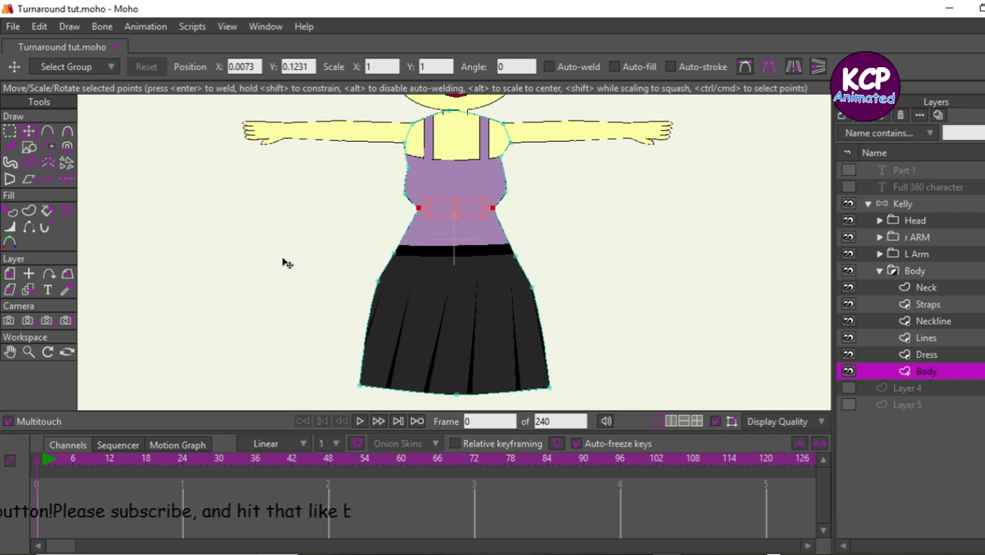
left_click(285, 264)
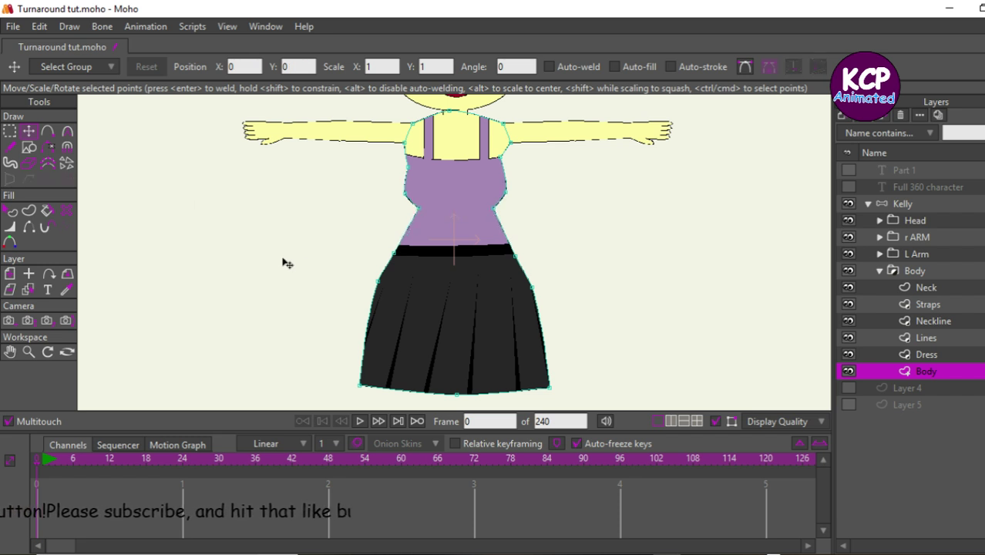
Select the two hip points beside the black waistband and lower them to about Y -0.12.
left_click(12, 131)
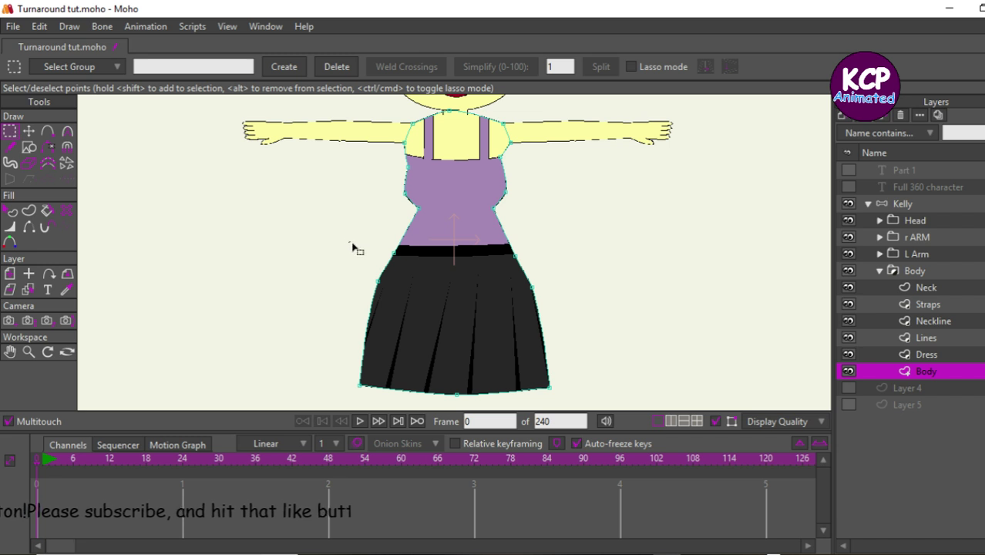
left_click_drag(349, 242, 530, 272)
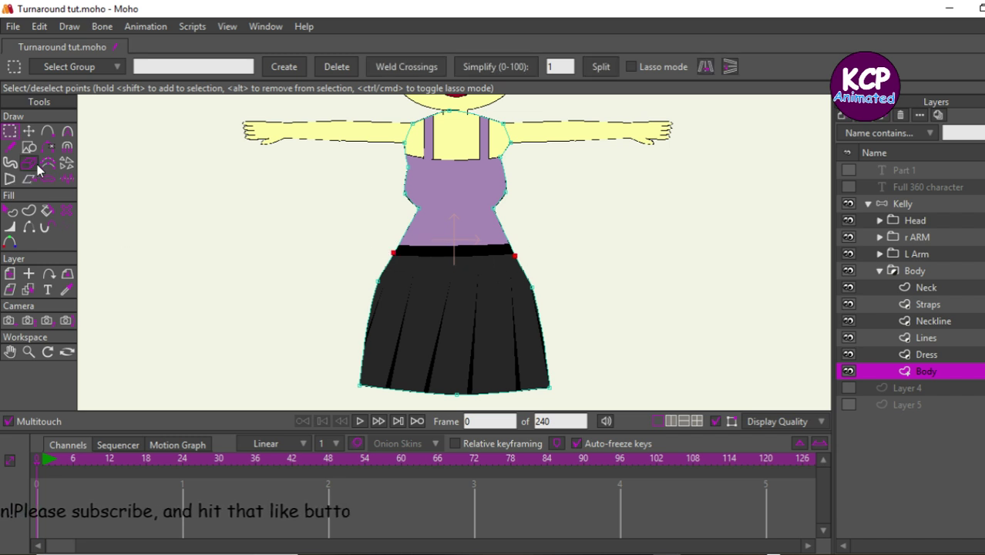
left_click(29, 130)
left_click_drag(231, 256, 244, 268)
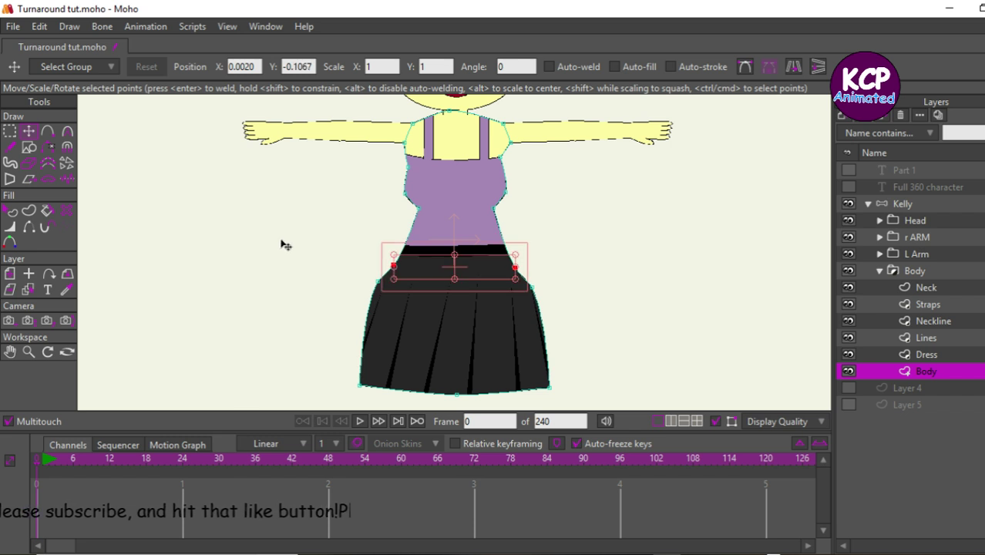
Lower the pair of skirt side points below the hips to about Y -0.32 and spread them slightly wider apart.
left_click_drag(316, 271, 549, 334)
left_click(10, 133)
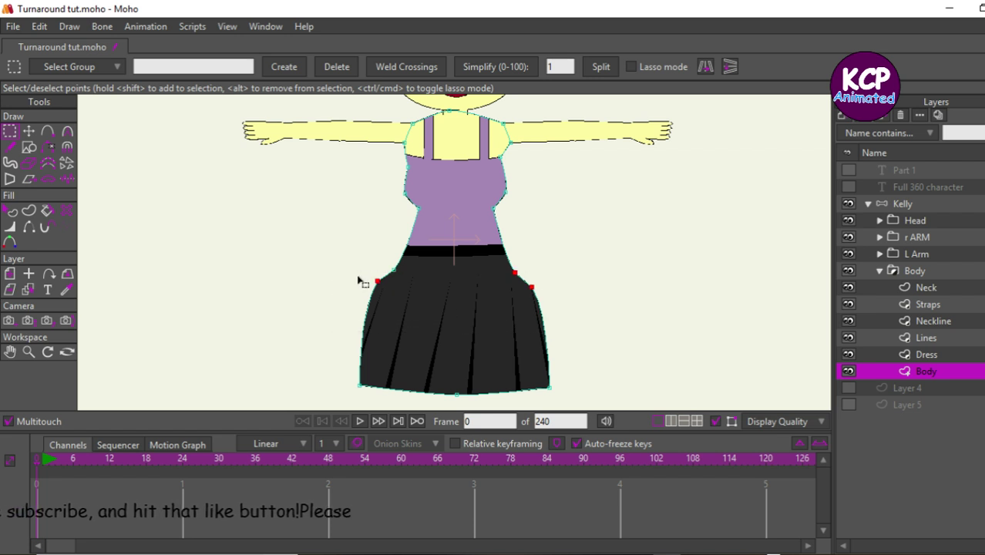
left_click_drag(357, 281, 550, 334)
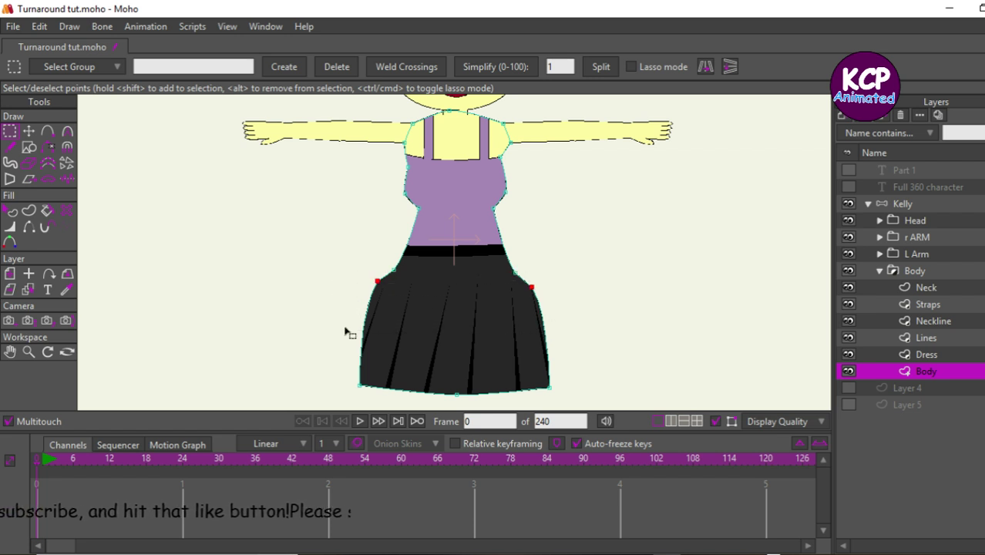
left_click(29, 131)
left_click_drag(216, 233, 222, 268)
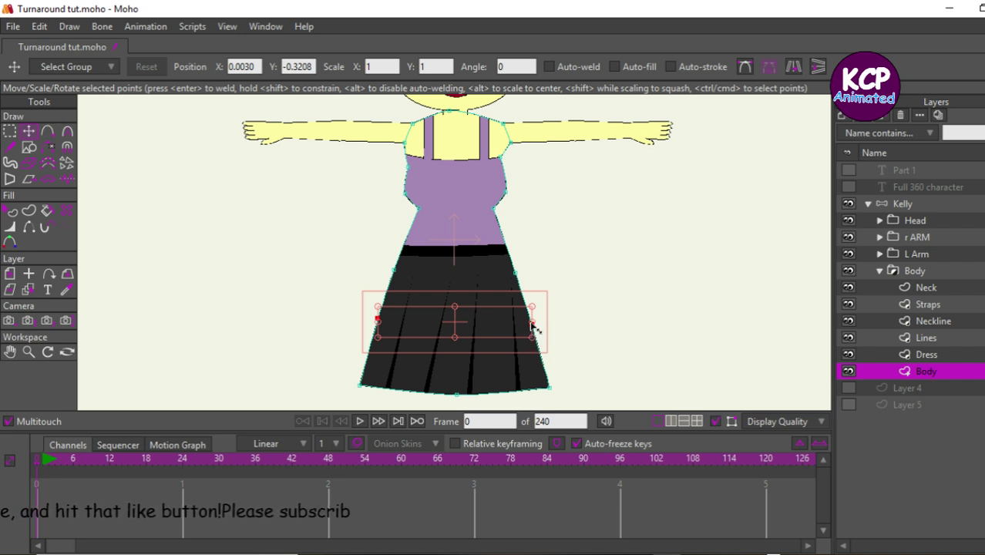
left_click_drag(534, 326, 539, 330)
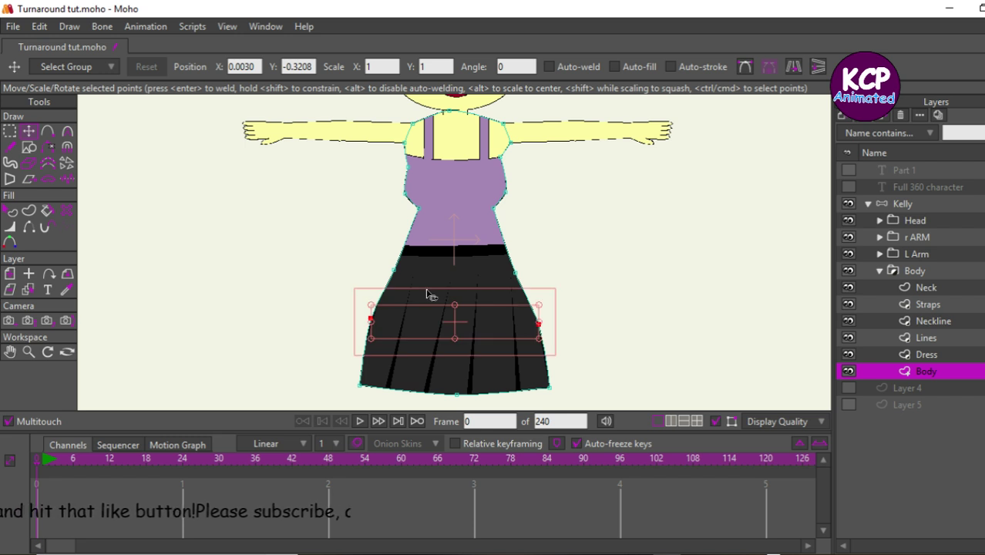
Select the two hip points again and scale them slightly wider to smooth the skirt's sides.
left_click(10, 132)
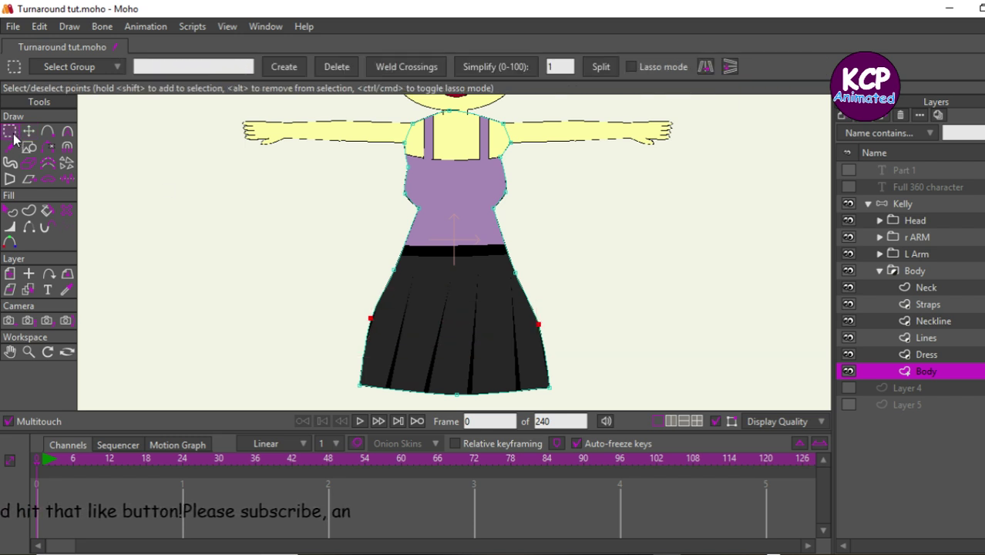
left_click_drag(336, 262, 531, 296)
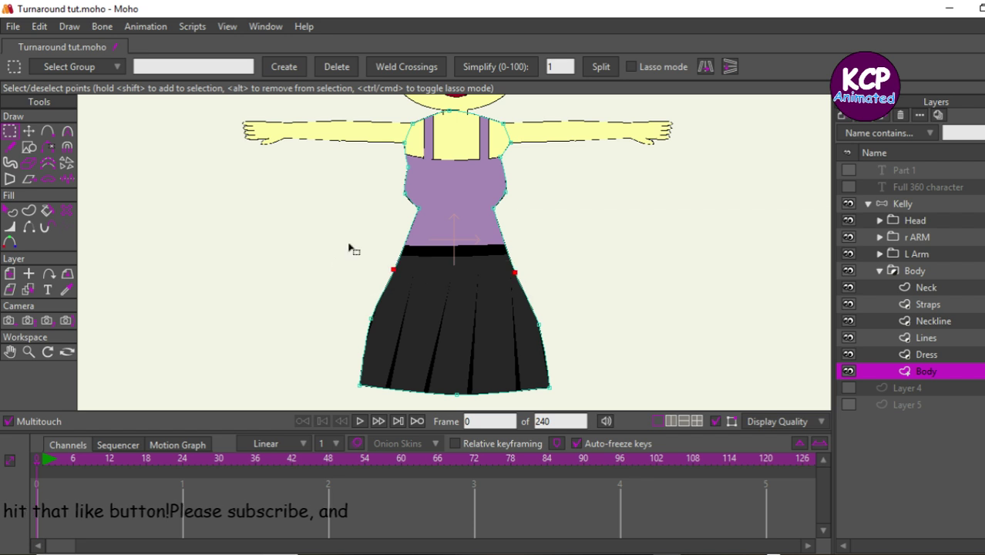
left_click(30, 131)
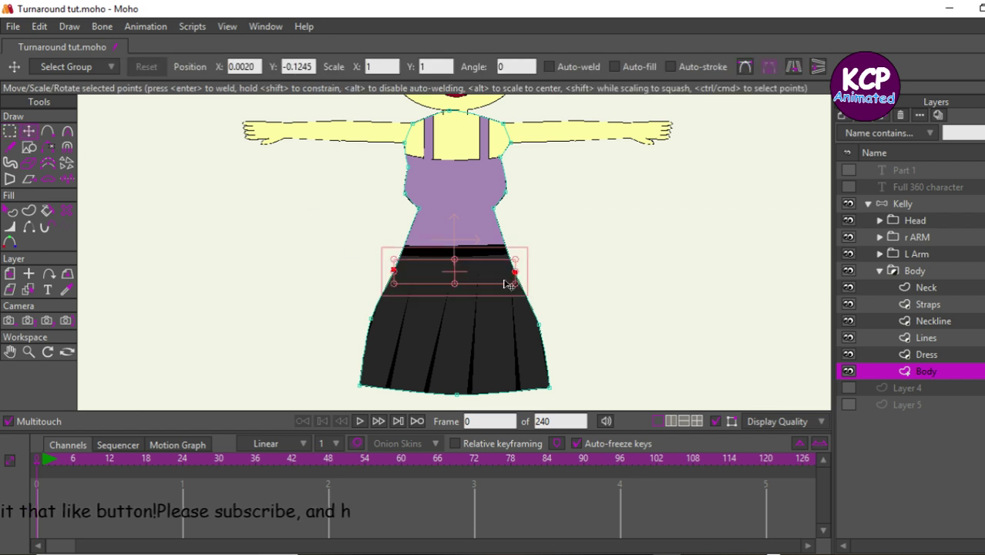
left_click_drag(514, 278, 524, 275)
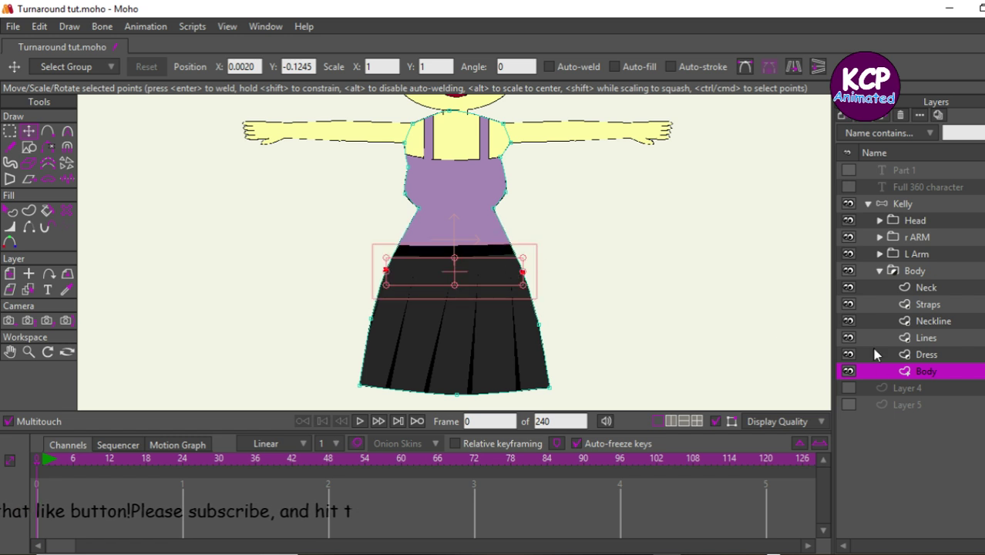
Collapse the Body group and select the Kelly bone layer with the whole character in view.
left_click(900, 269)
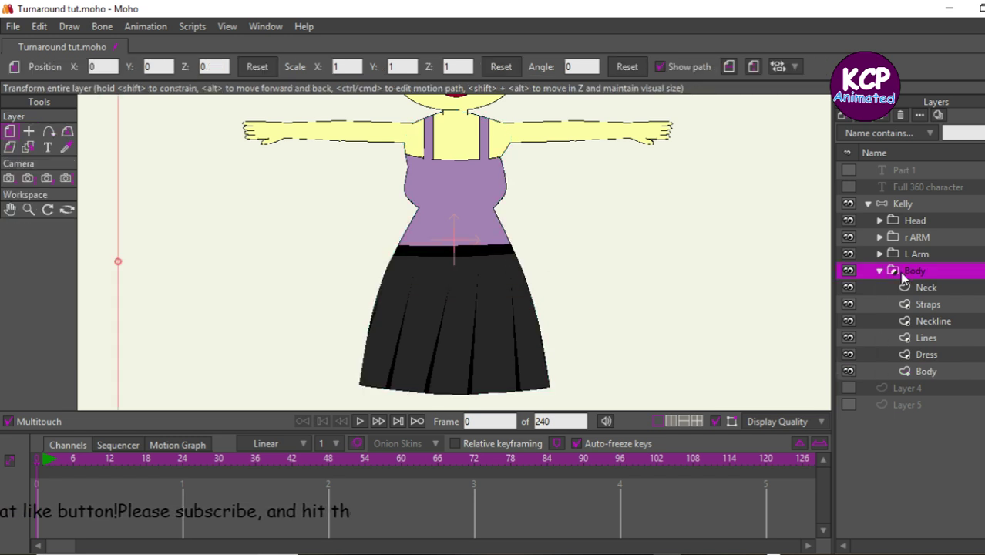
left_click(879, 271)
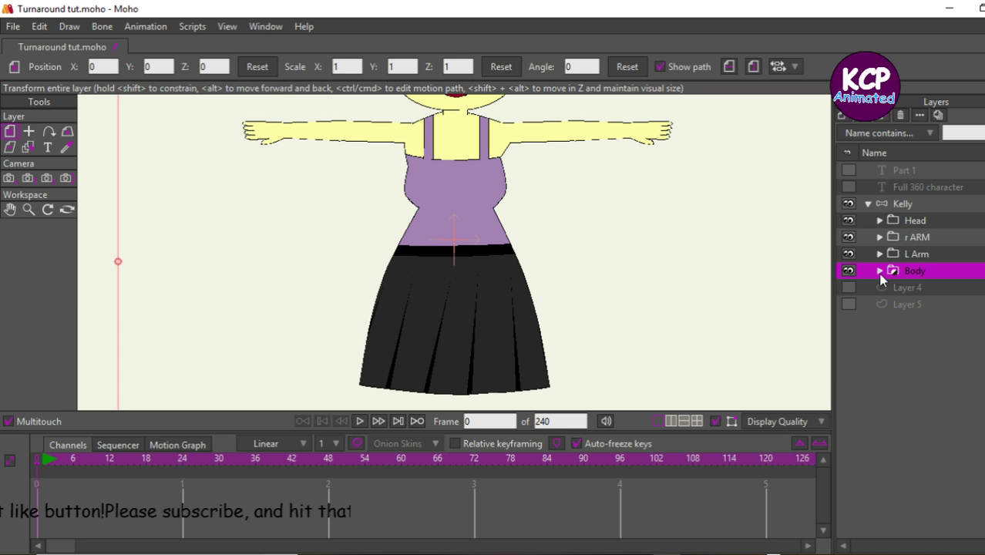
left_click(928, 205)
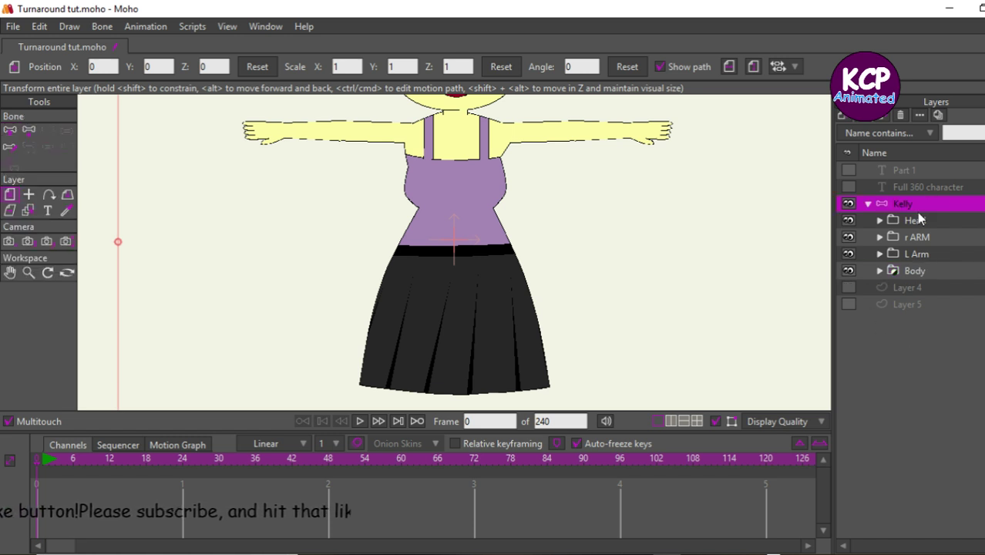
key("ctrl+r")
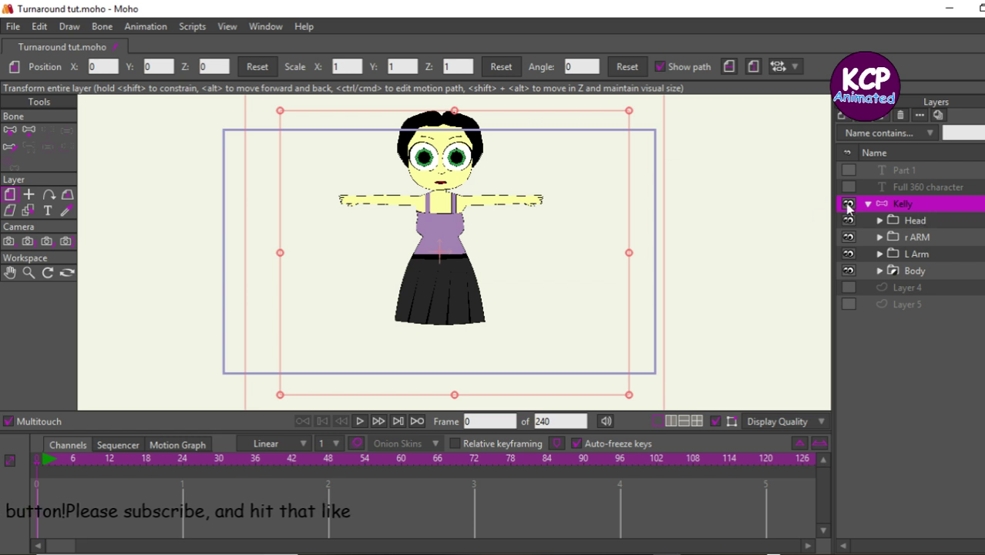
Duplicate the r ARM group and rename the copy as L Leg.
left_click(900, 235)
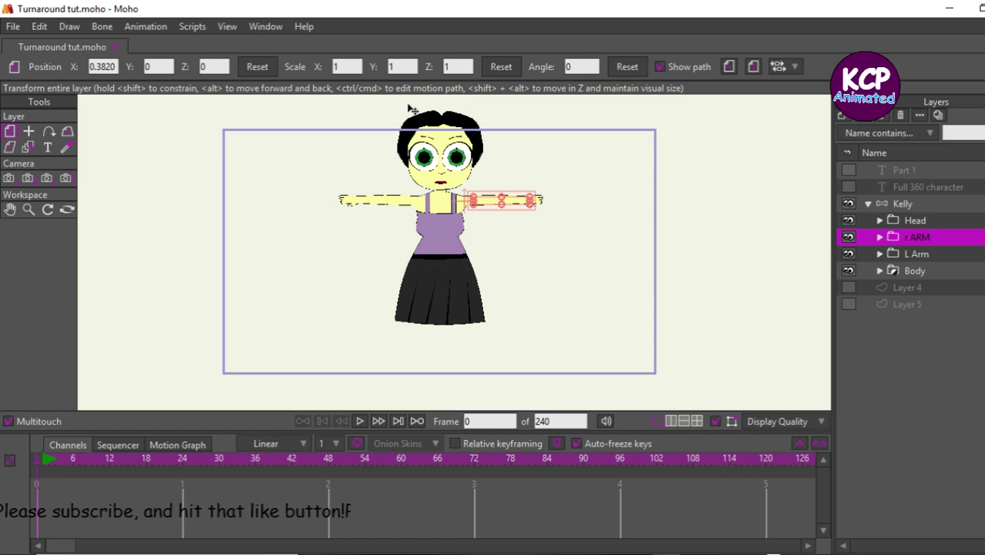
left_click(863, 123)
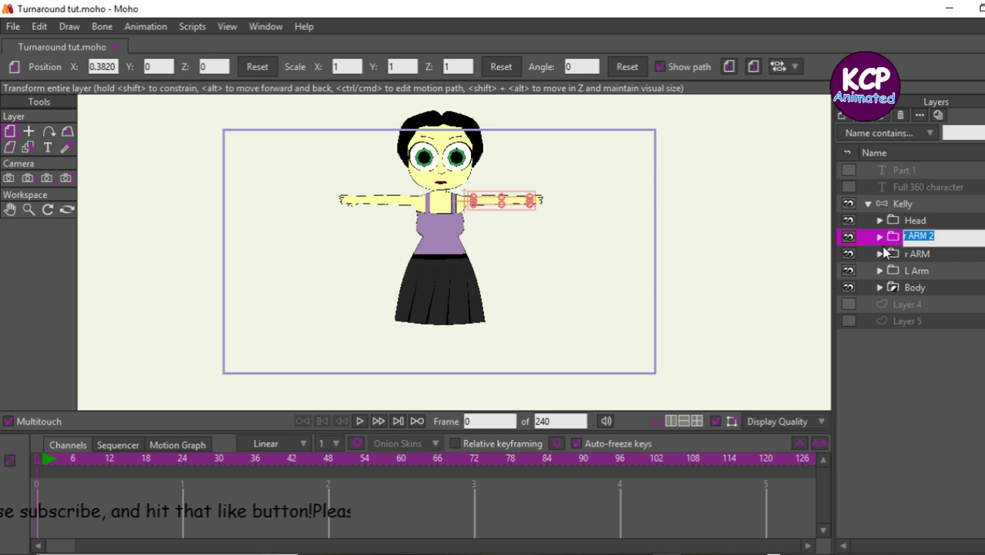
type("L")
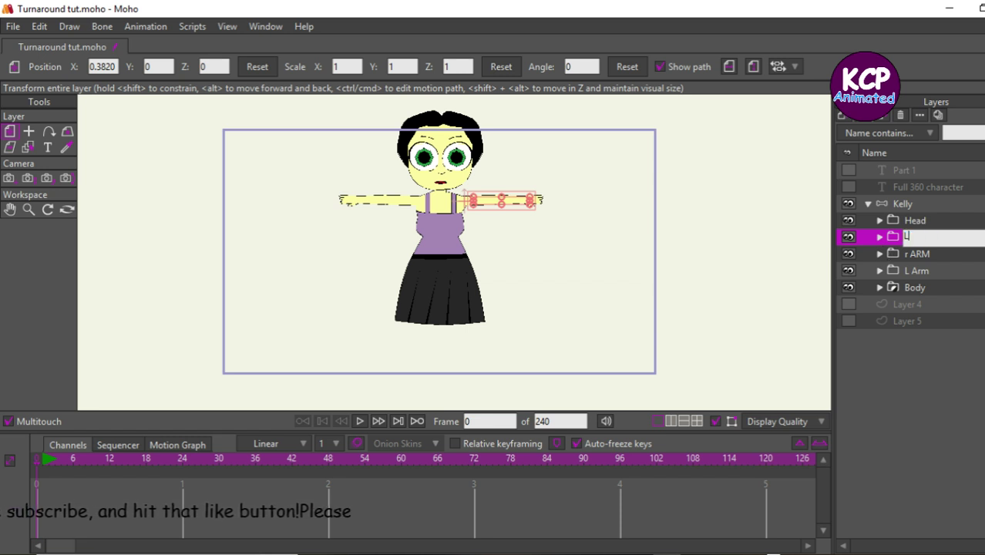
type(" E")
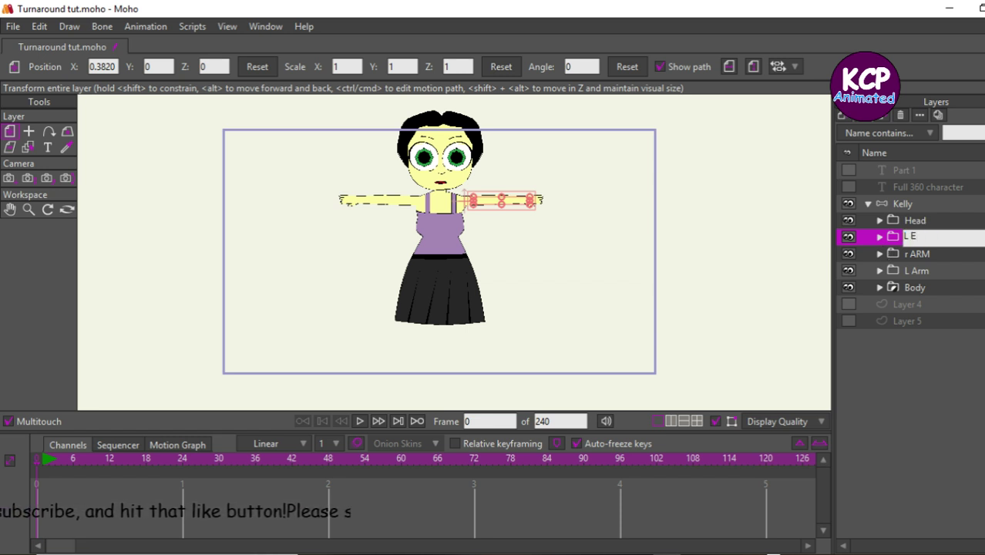
type("y")
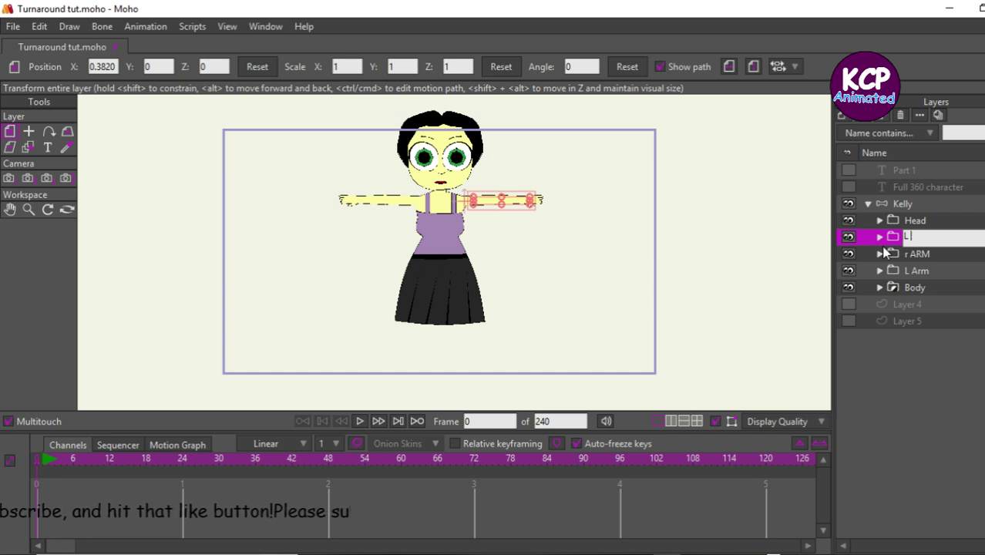
type(" Le")
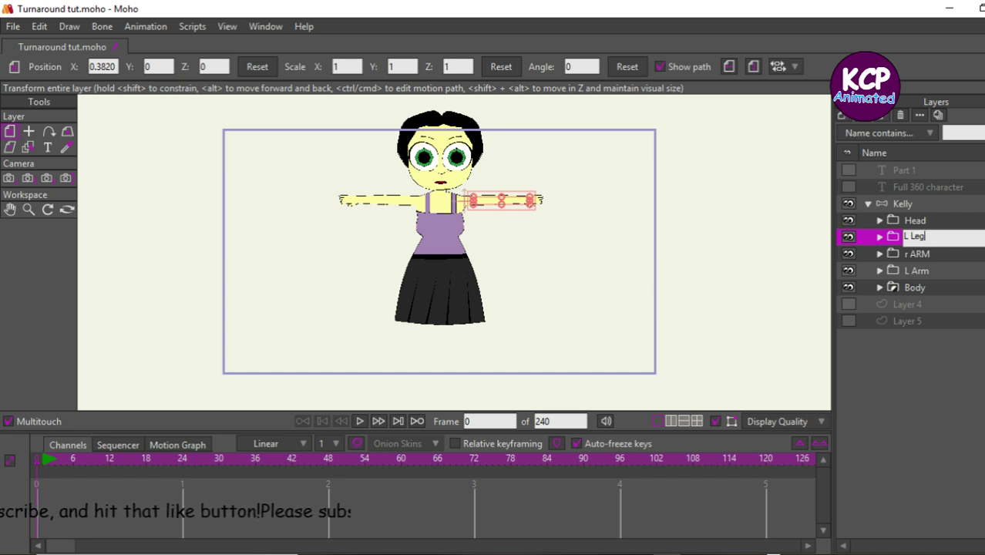
type("g")
key("Return")
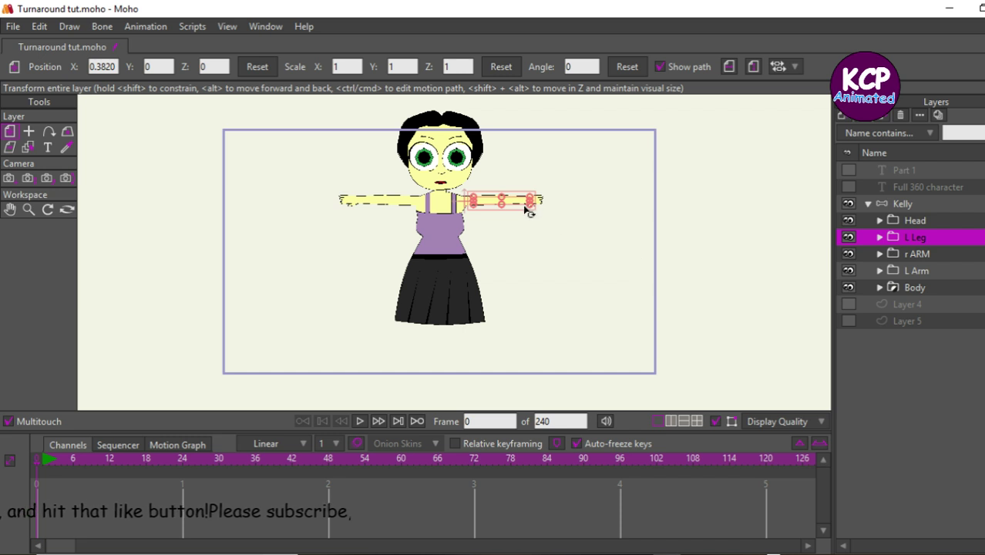
Rotate the L Leg group to -90 degrees, lower it beneath the skirt to about Y -0.96, and place it below Body in the layer order.
left_click_drag(529, 210, 481, 291)
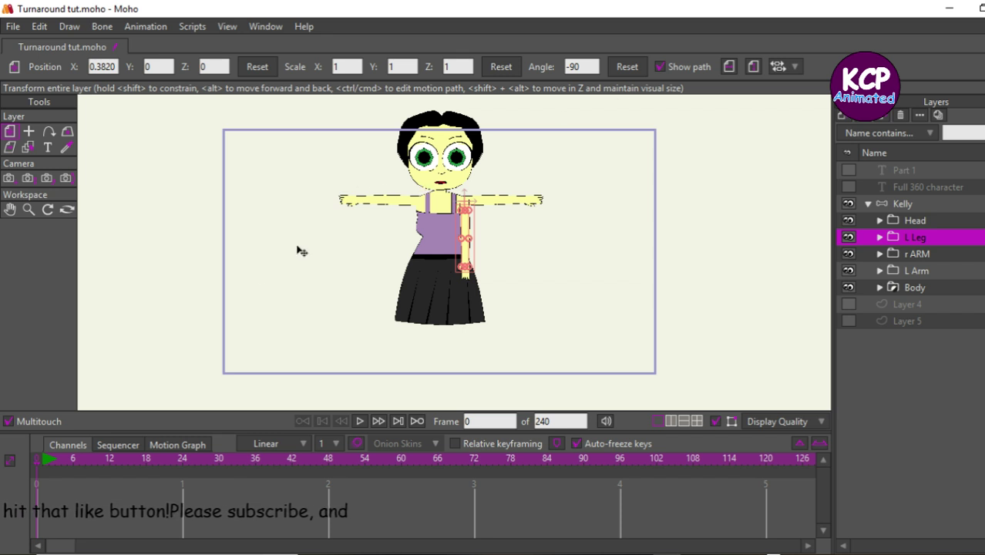
left_click_drag(279, 240, 287, 367)
left_click_drag(940, 244, 941, 294)
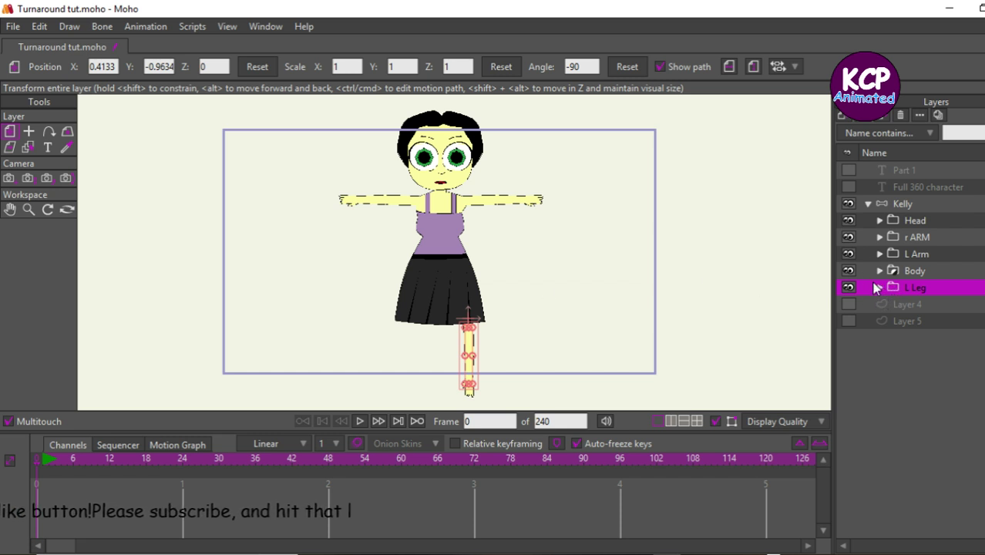
Expand the L Leg group and rename its Arm upper layer as UPPER leg.
left_click(879, 288)
left_click(879, 321)
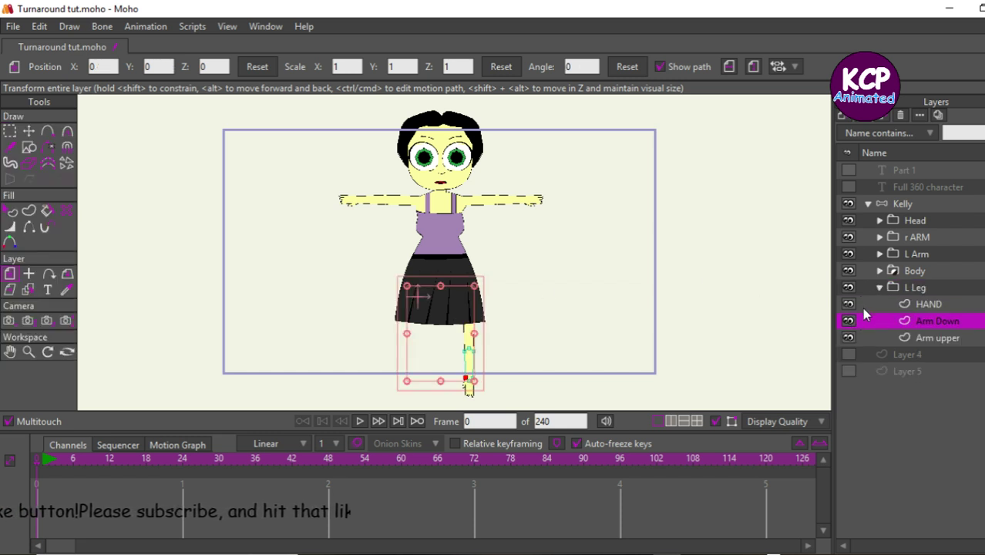
left_click(954, 340)
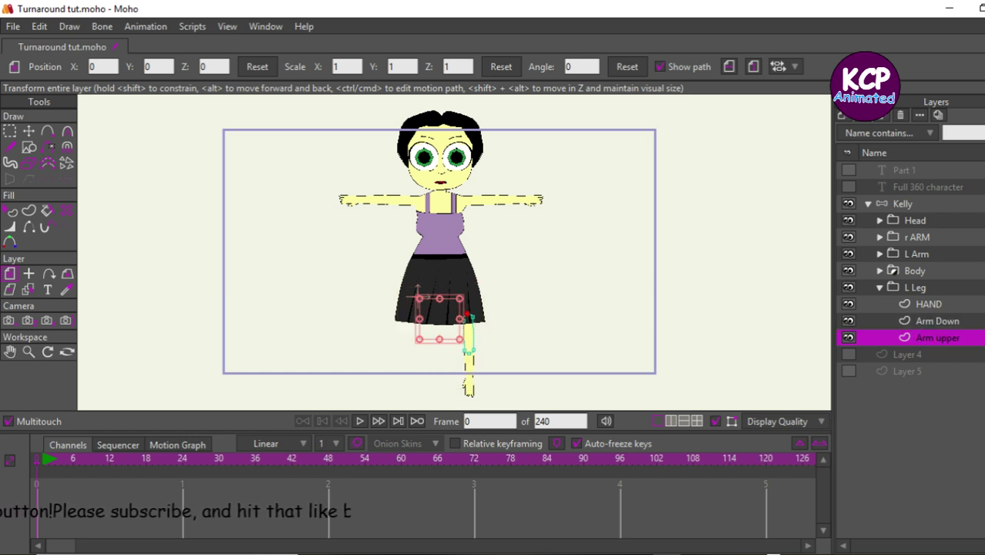
double_click(946, 338)
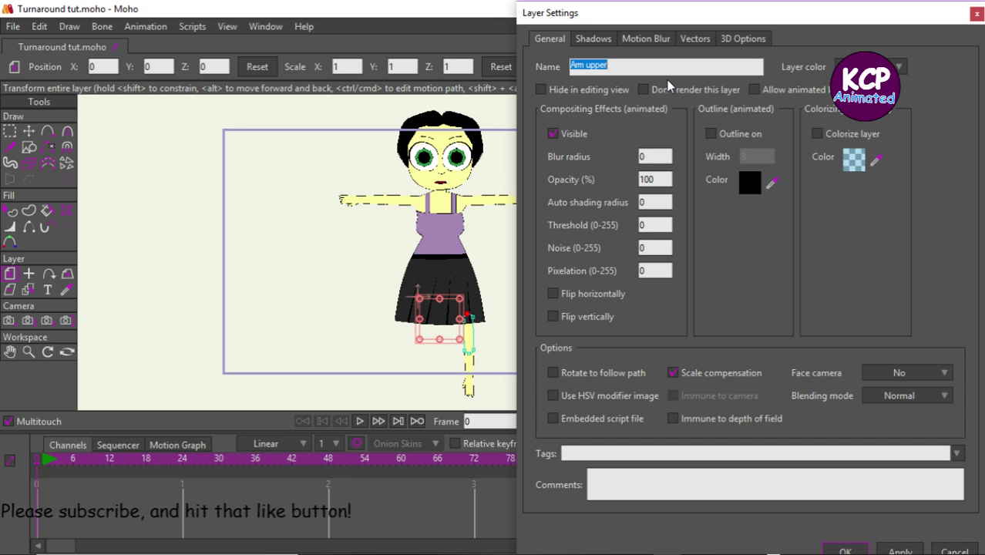
type("UPPE")
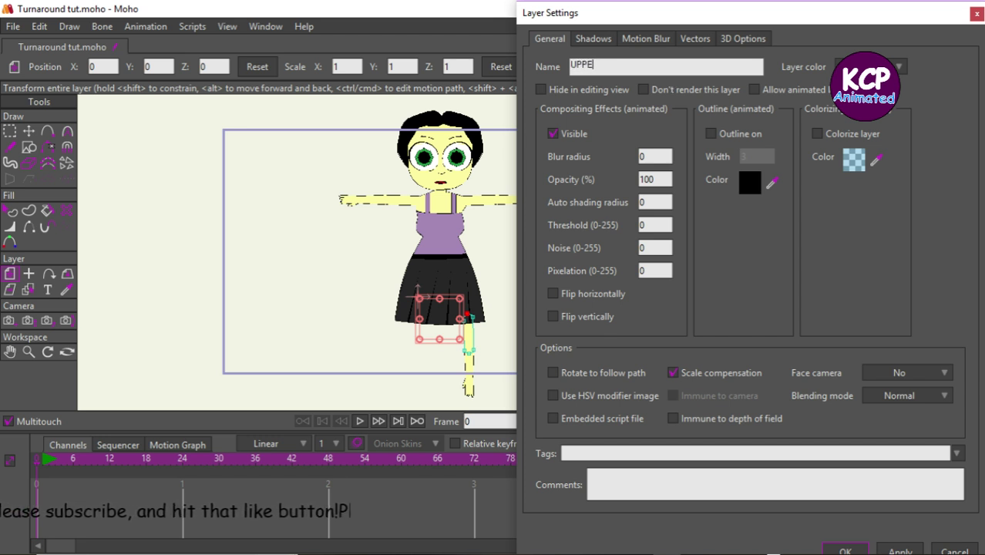
type("R L")
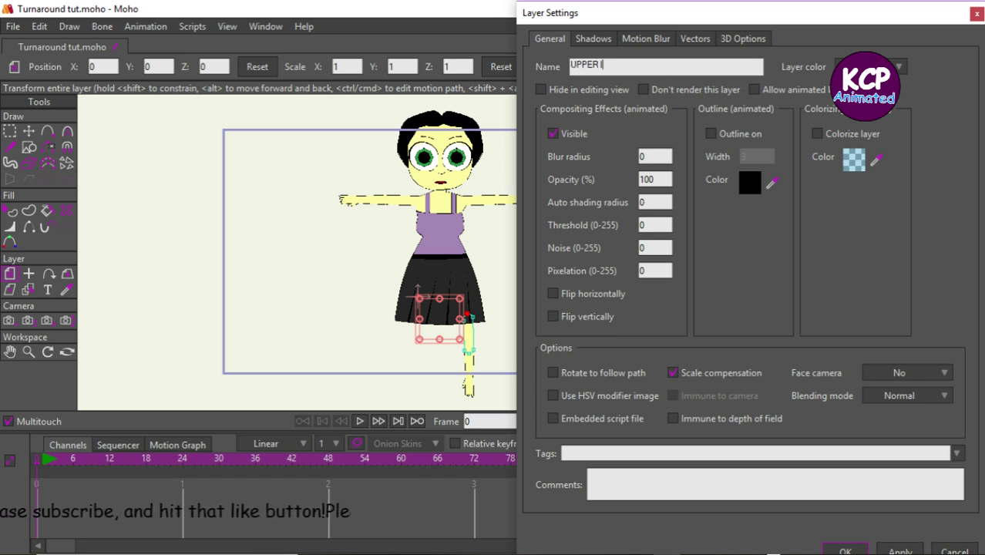
type("eg")
key("Return")
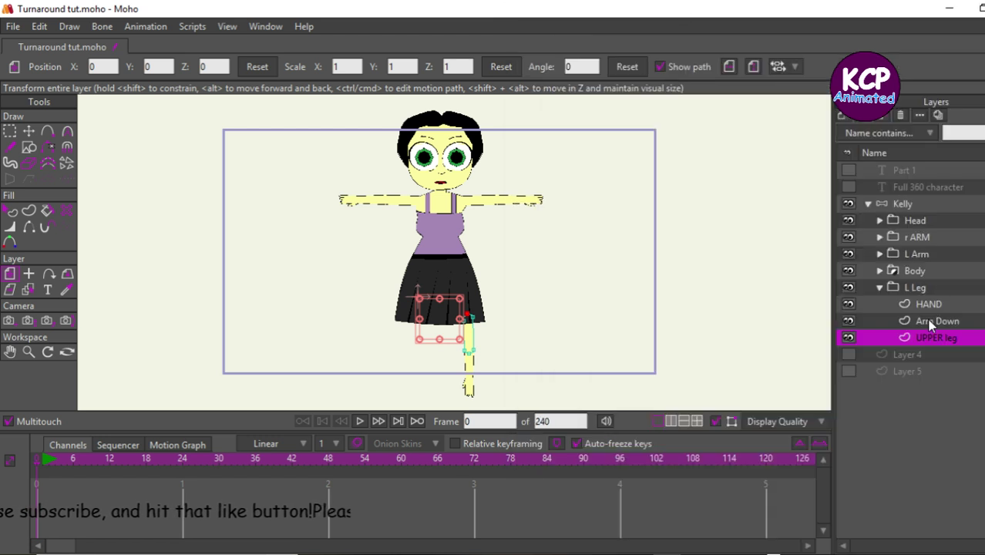
Rename the Arm Down layer in the L Leg group as Down Leg.
double_click(934, 322)
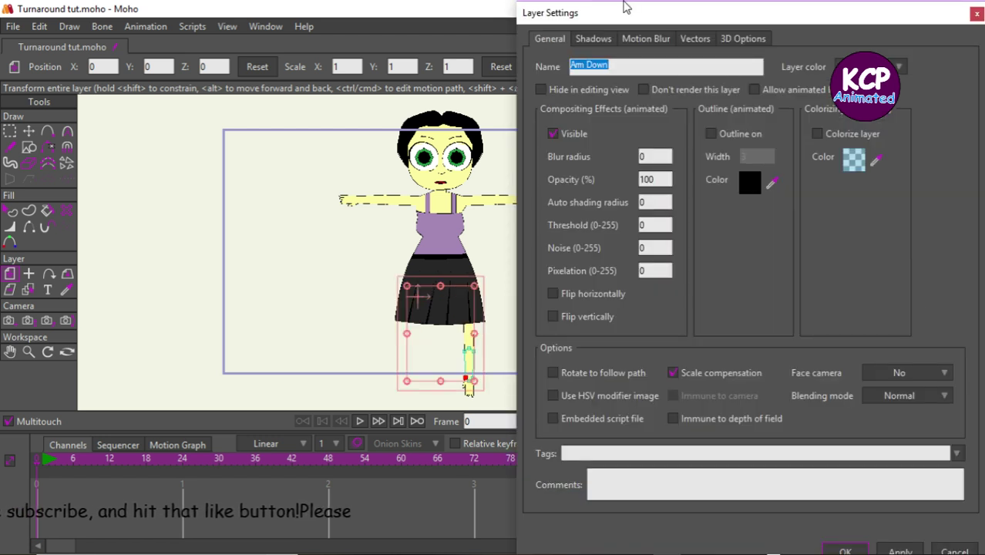
type("a")
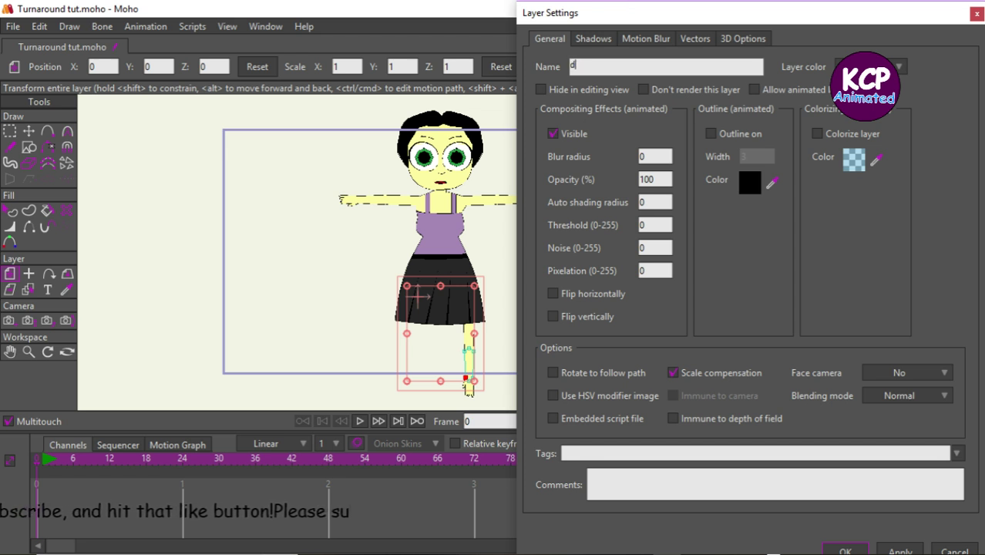
type("dOWN")
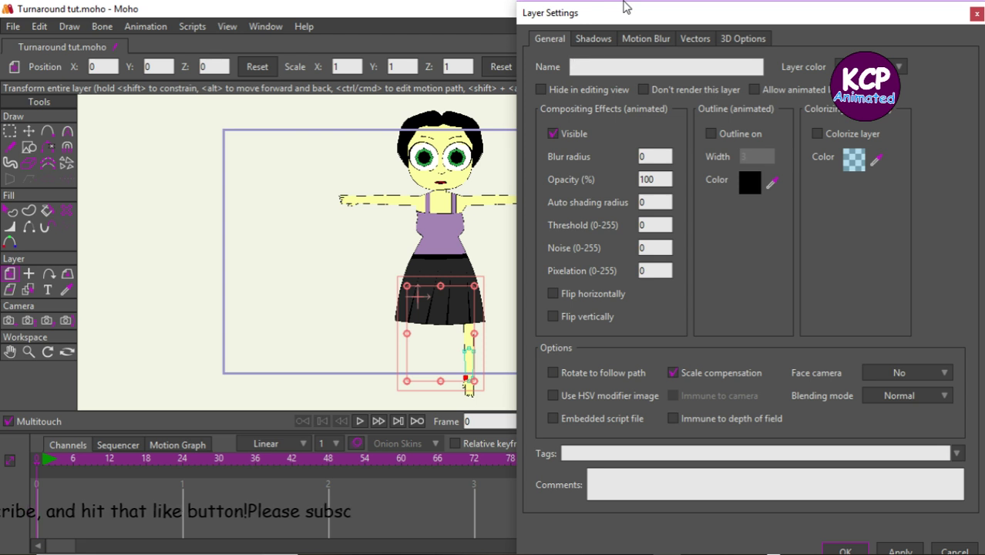
type("own")
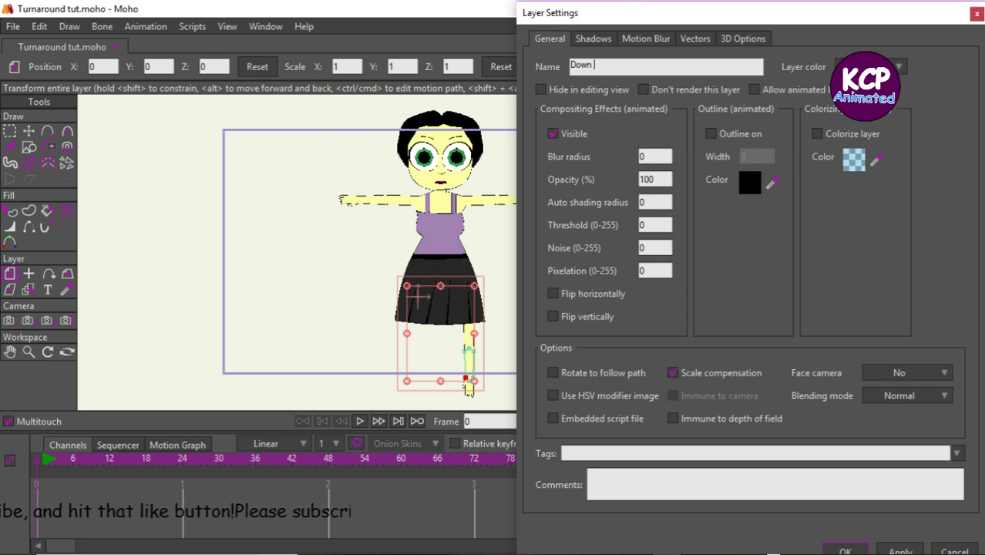
type(" Leg")
key("Return")
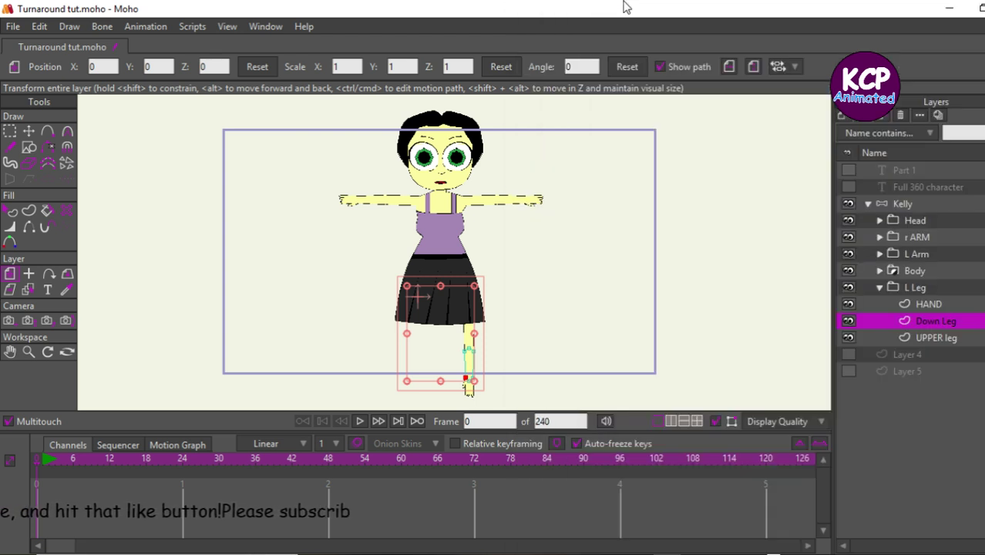
Rename the HAND layer in the L Leg group as Shoe.
double_click(936, 303)
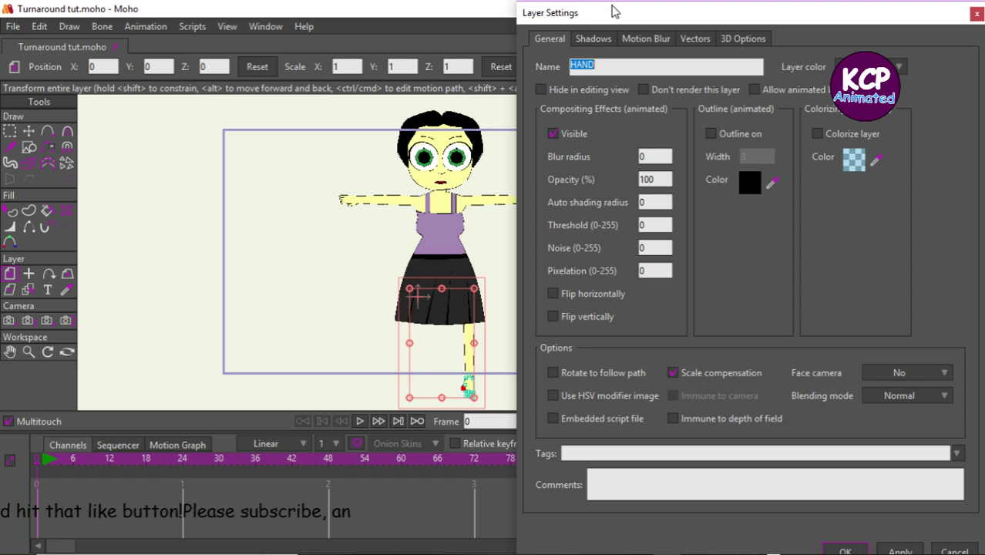
type("Shoe")
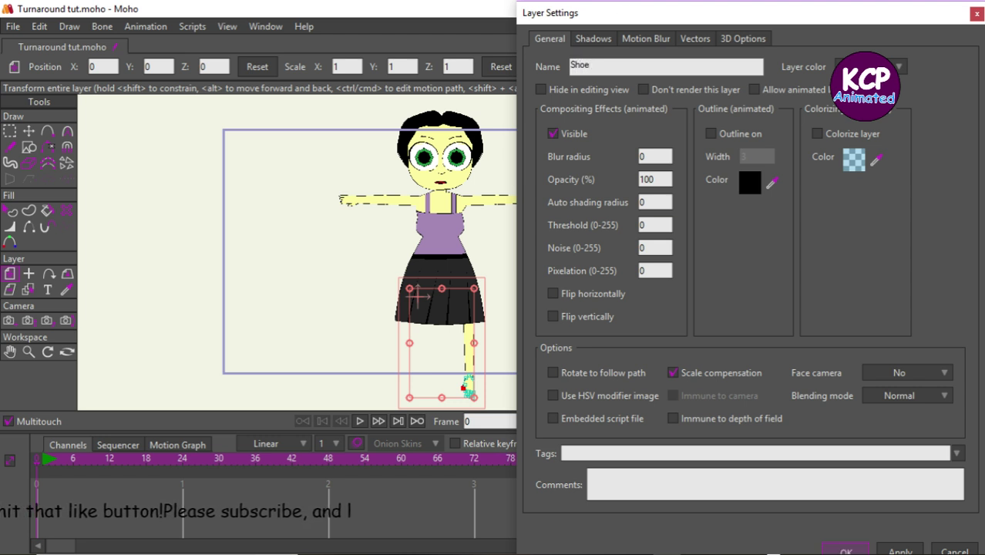
key("Return")
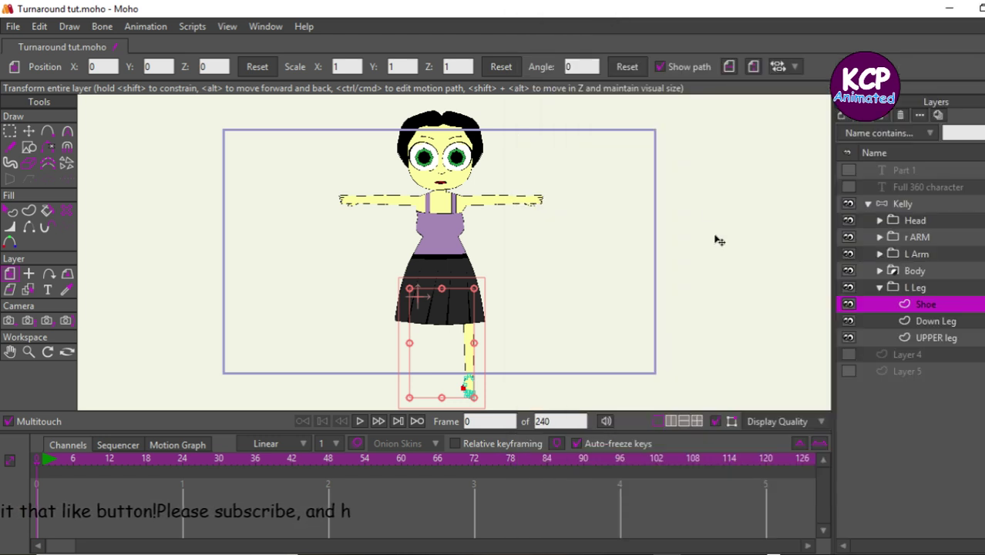
Select all the points in the Down Leg layer and delete its copied arm shape.
left_click(936, 338)
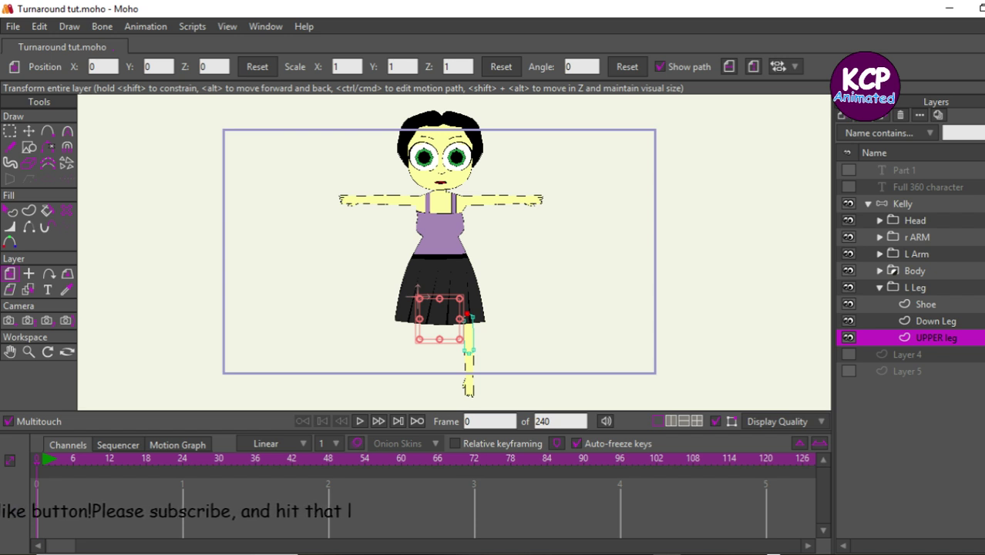
scroll(468, 344, "up", 5)
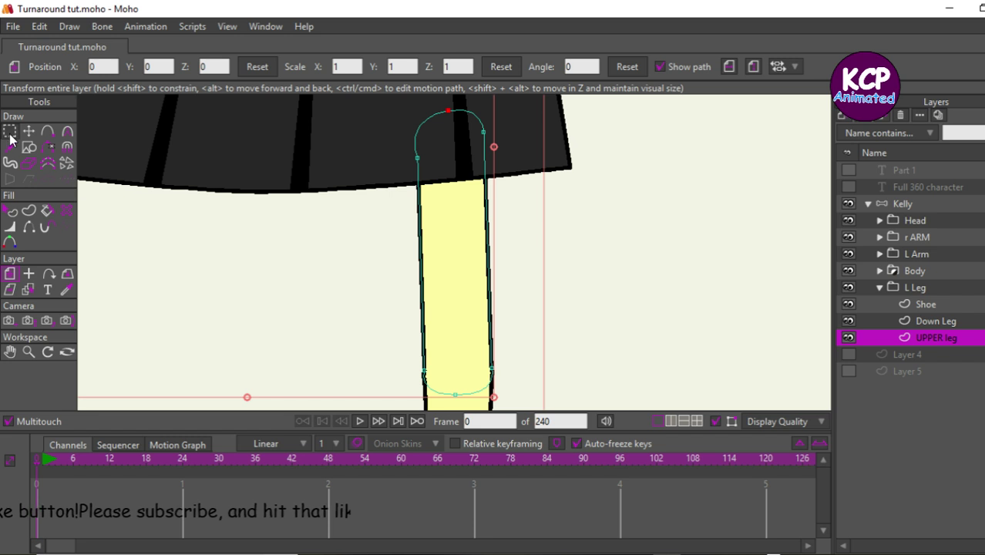
left_click(903, 320)
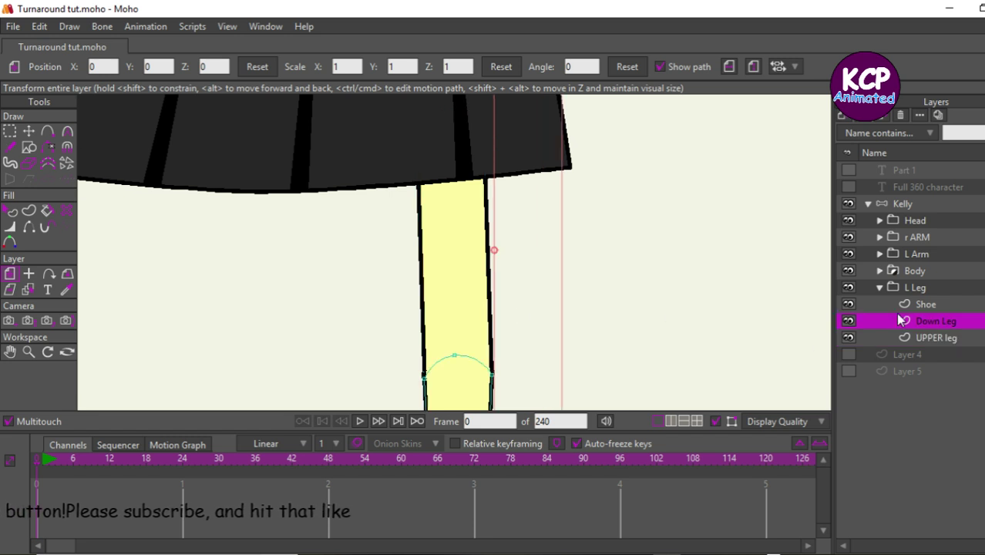
key("ctrl+a")
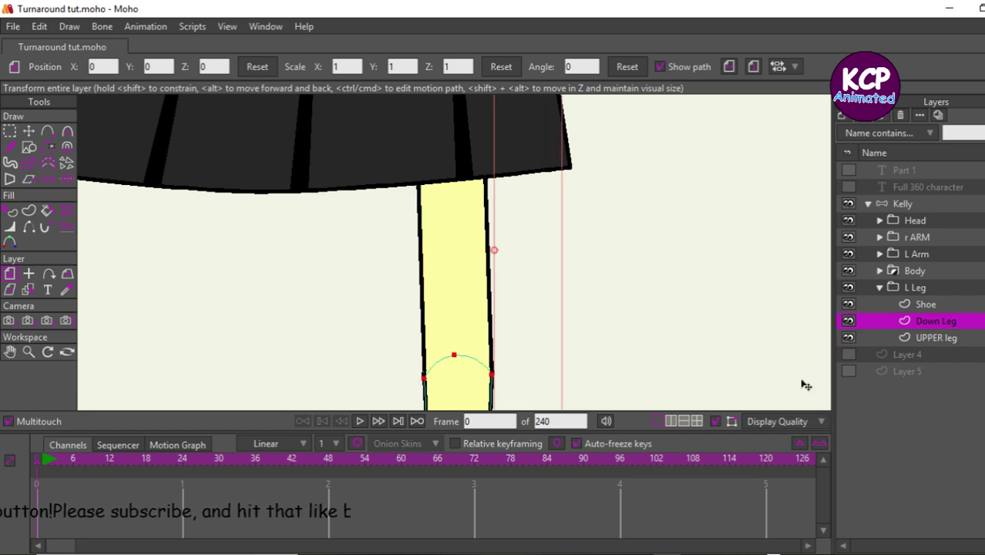
key("ctrl+shift+a")
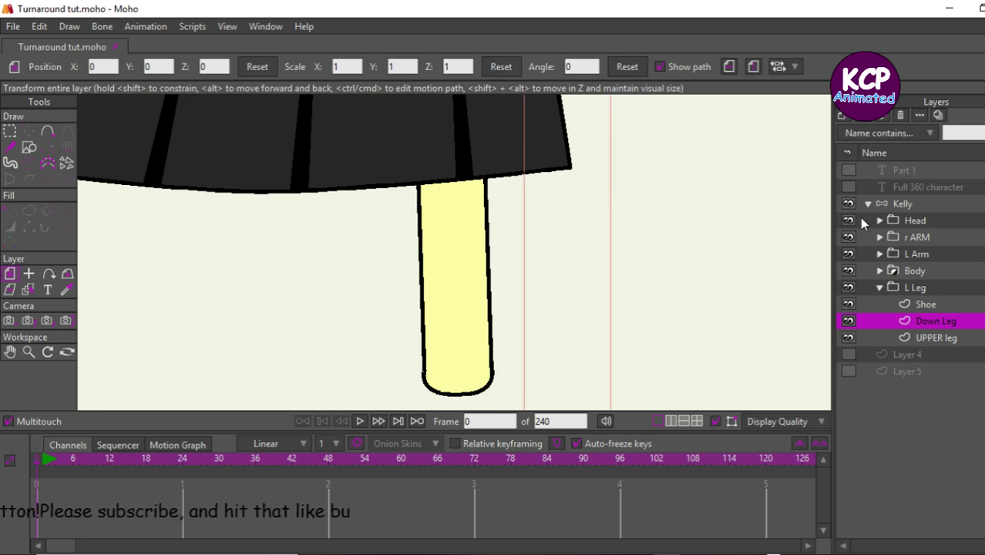
Select all points of the UPPER leg shape, straighten it upright and scale it to about twice its size.
left_click(935, 336)
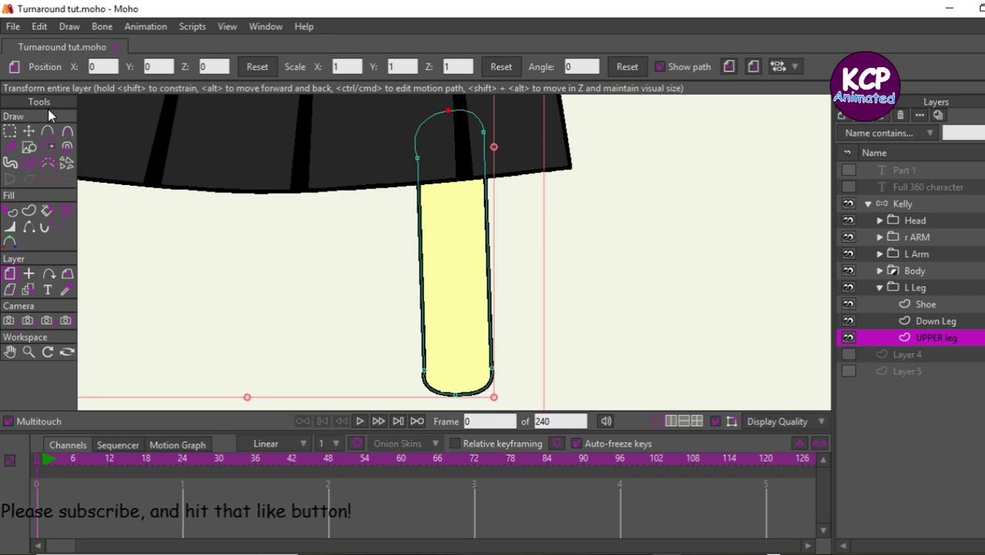
key("ctrl+a")
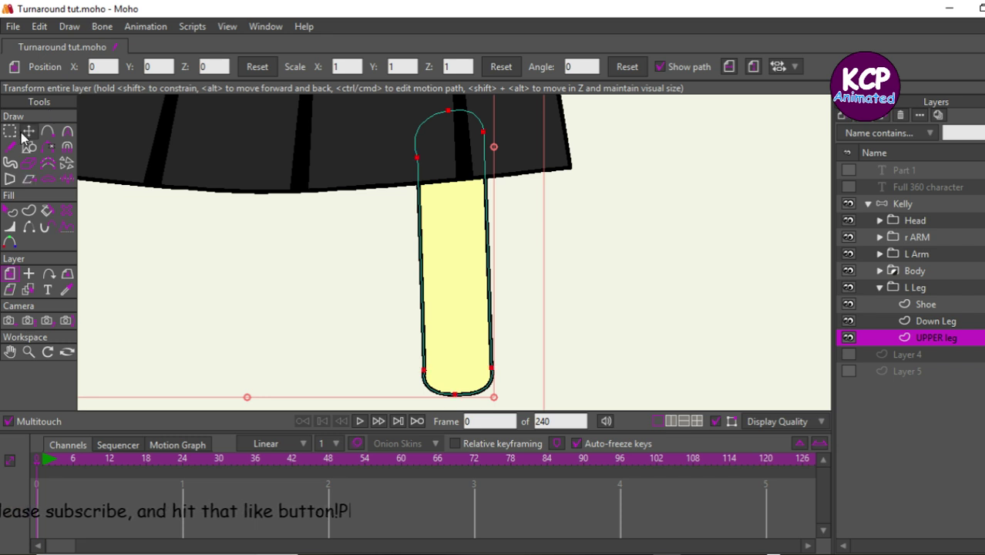
left_click(25, 132)
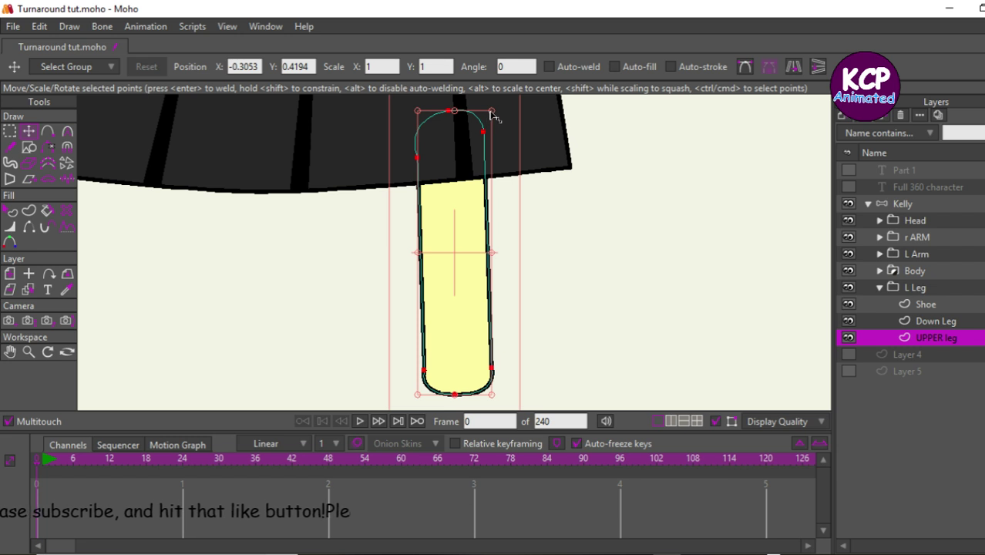
mouse_move(490, 112)
left_mouse_down()
mouse_move(501, 114)
mouse_move(489, 120)
left_mouse_up()
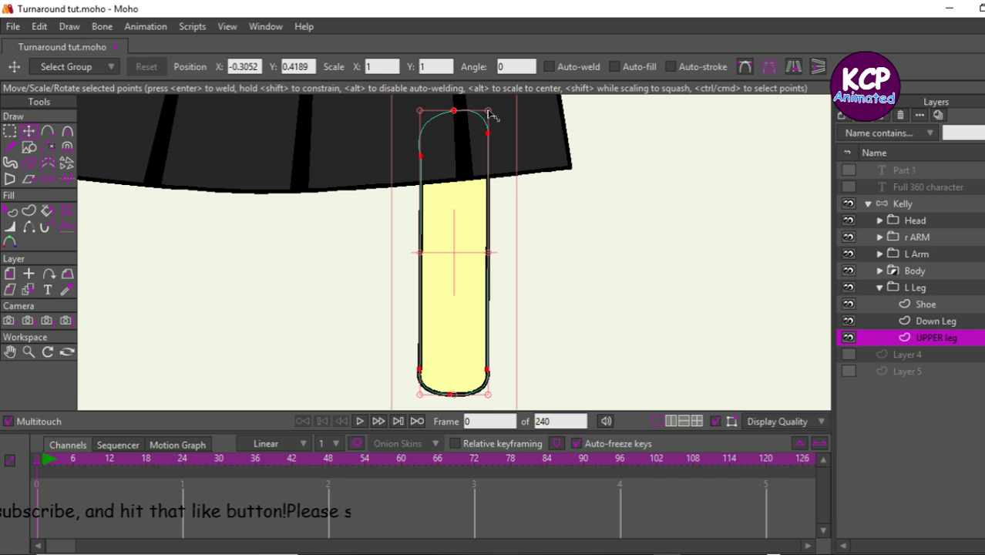
left_click_drag(488, 113, 624, 82)
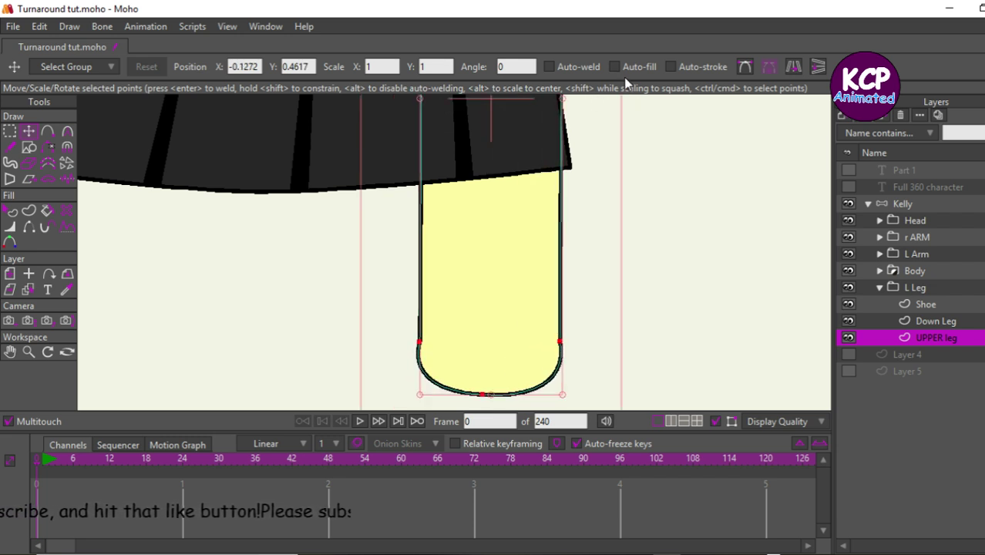
key("ctrl+z")
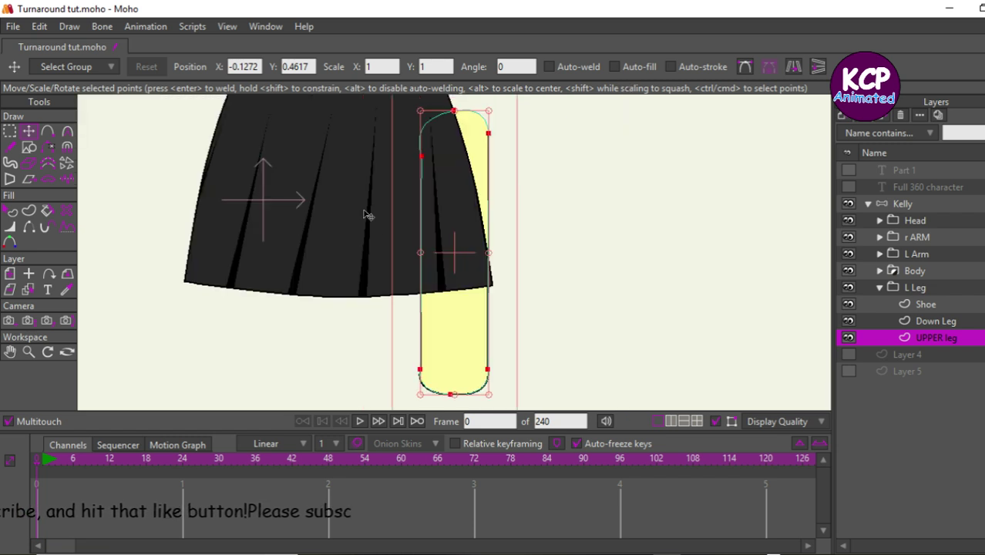
Tilt the UPPER leg shape so its top sits inside the skirt and its lower end points outward.
left_click_drag(411, 273, 416, 287)
left_click_drag(605, 351, 636, 348)
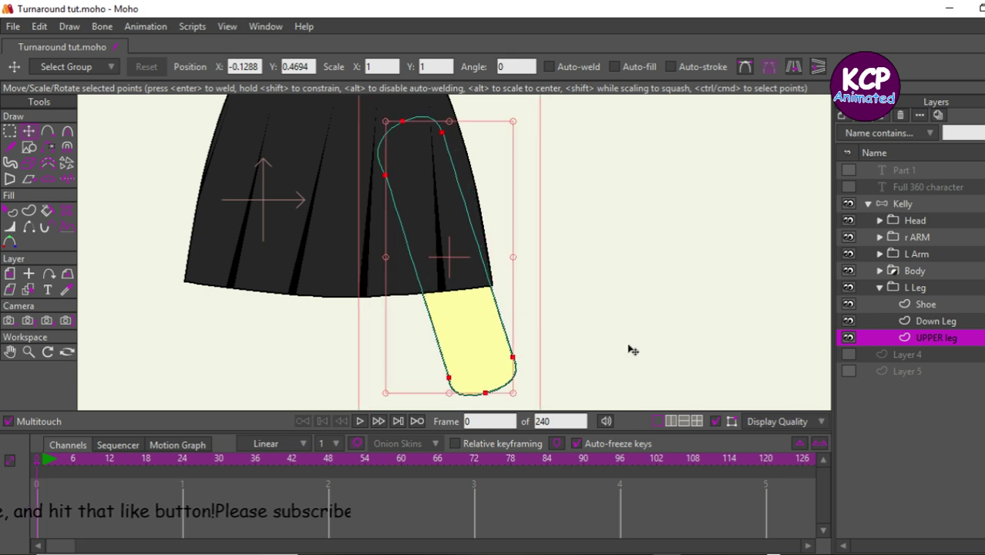
Fine-tune the UPPER leg's individual outline points inside the skirt and around its lower end to even out the shape.
left_click(563, 347)
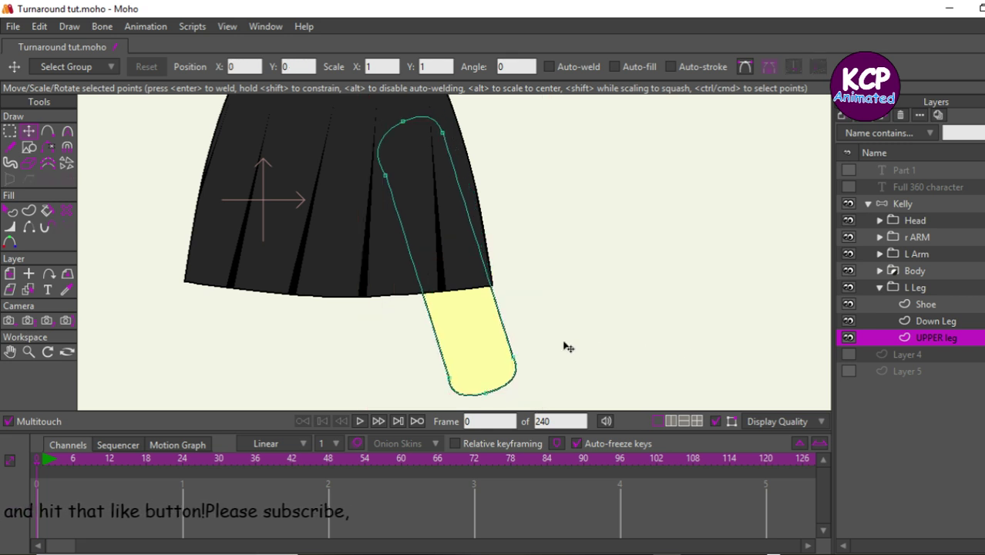
left_click(444, 134)
left_click(385, 176)
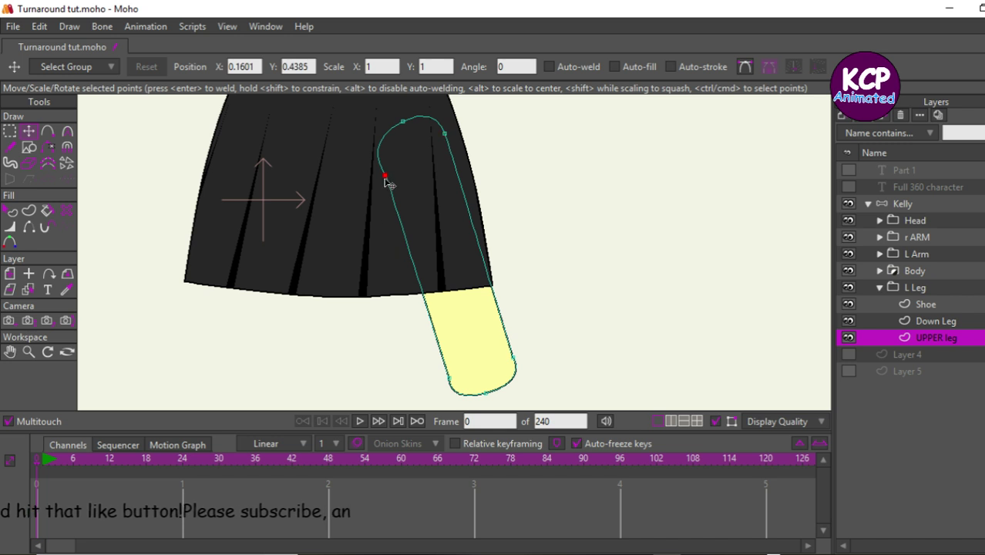
left_click(402, 121)
left_click(445, 377)
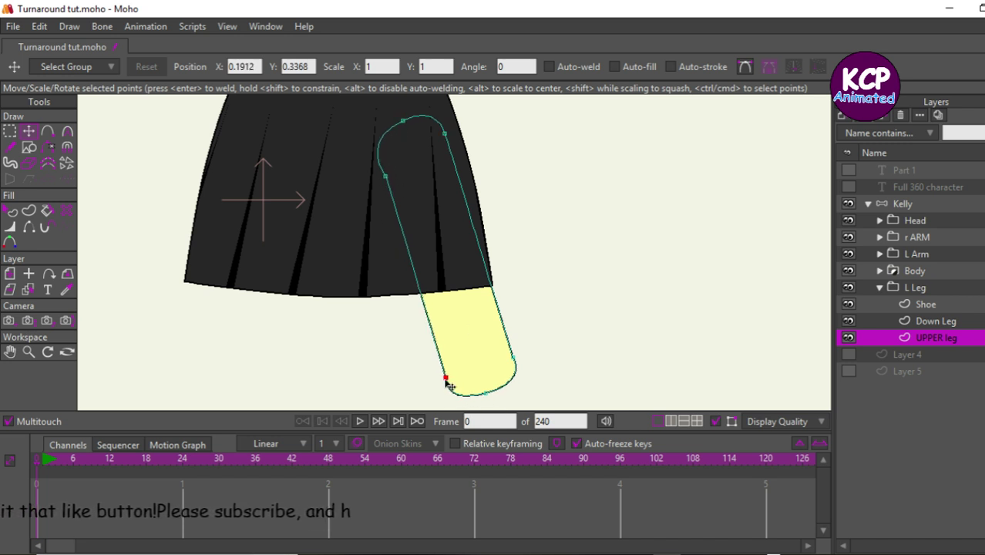
left_click(484, 393)
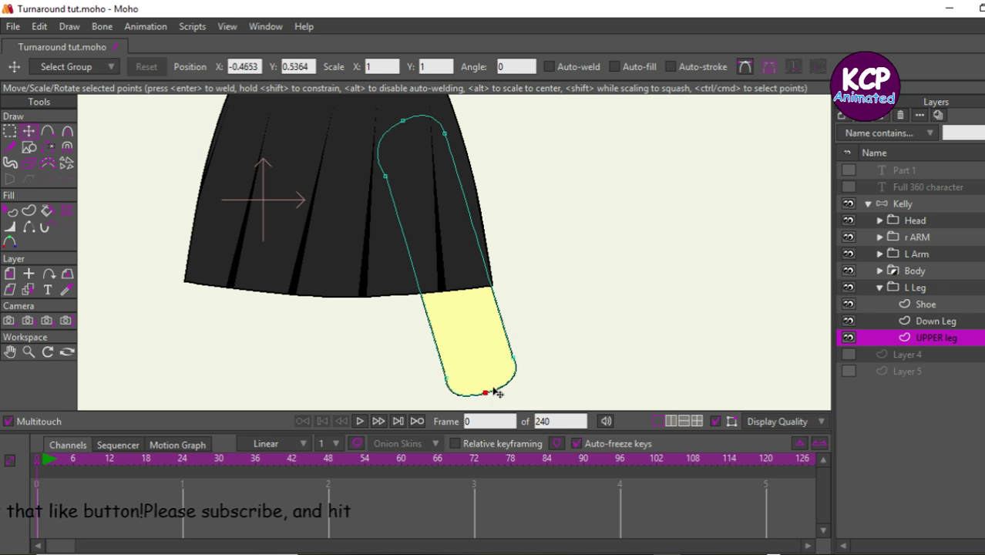
left_click(513, 358)
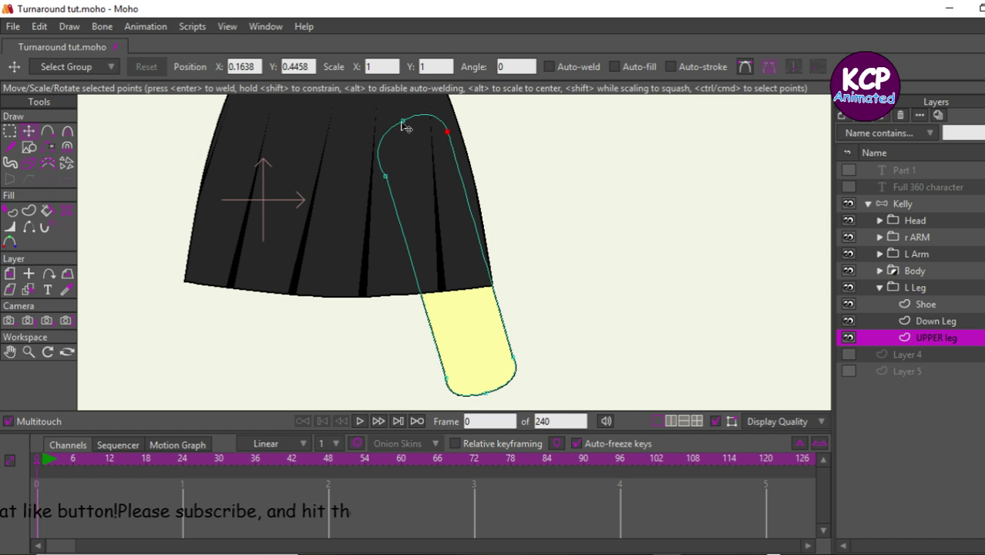
left_click(404, 121)
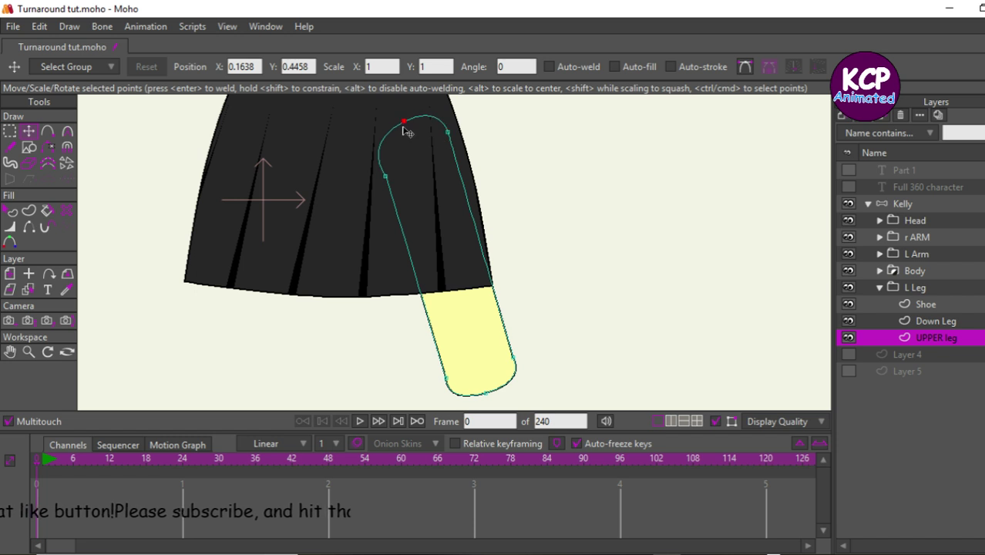
left_click(385, 177)
Narrow the UPPER leg's lower end and reduce the curvature of its bottom point to shape the knee.
left_click_drag(513, 359, 501, 358)
left_click(448, 377)
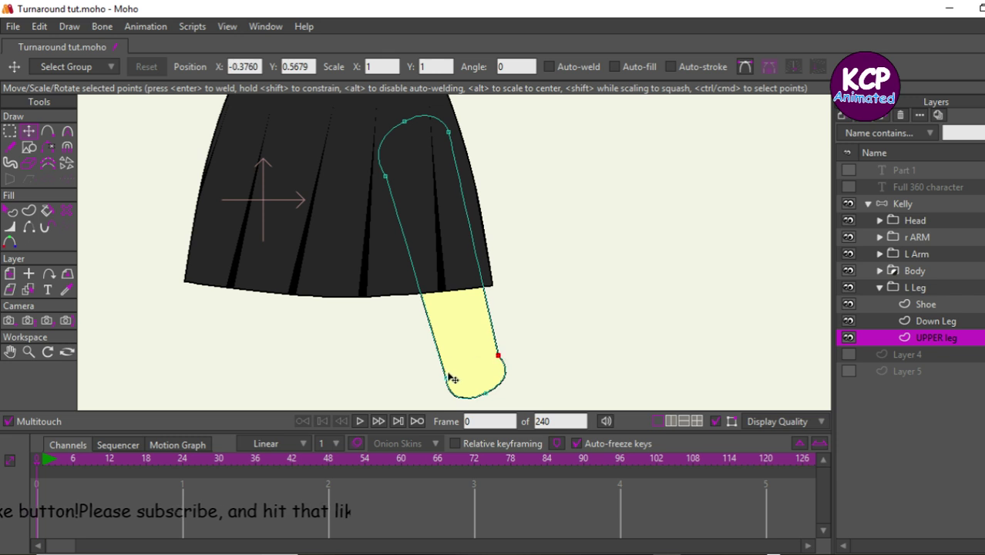
left_click_drag(448, 377, 446, 373)
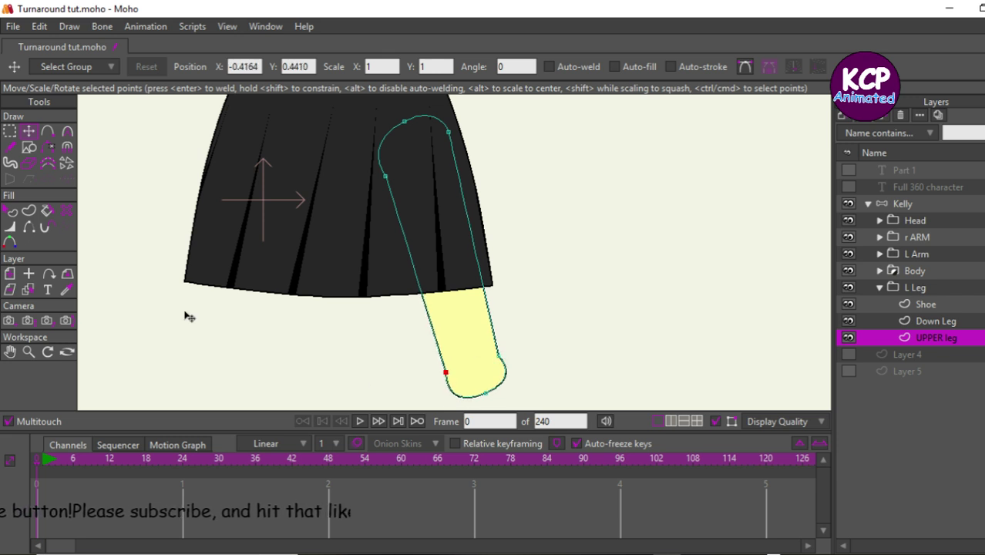
left_click(65, 133)
left_click_drag(478, 390, 144, 430)
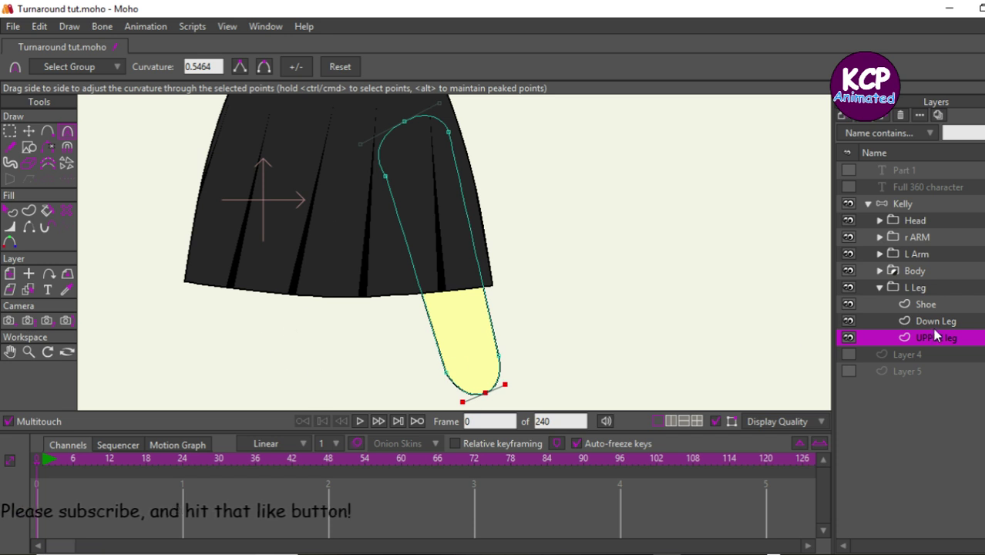
Copy all points of the UPPER leg shape and paste them into the Down Leg layer.
key("ctrl+a")
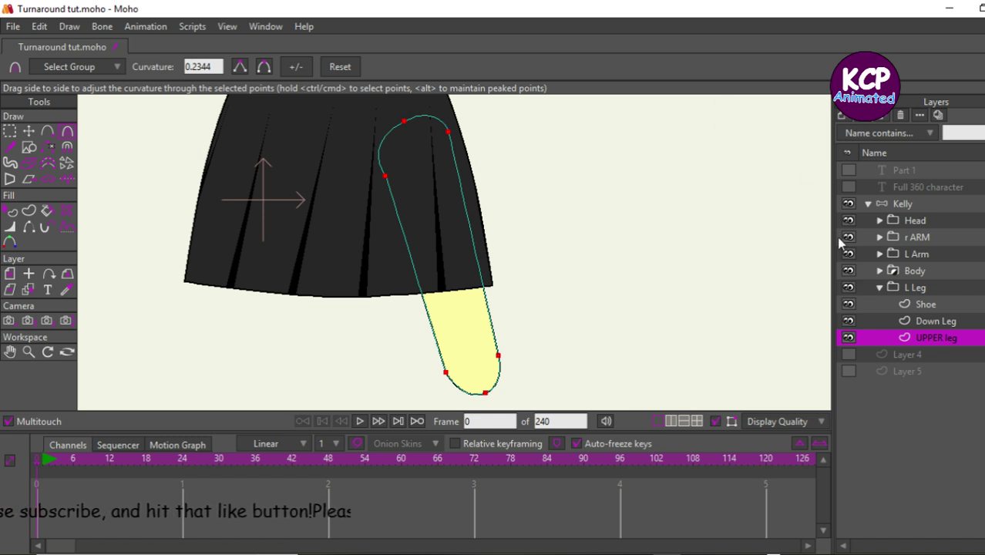
left_click(961, 322)
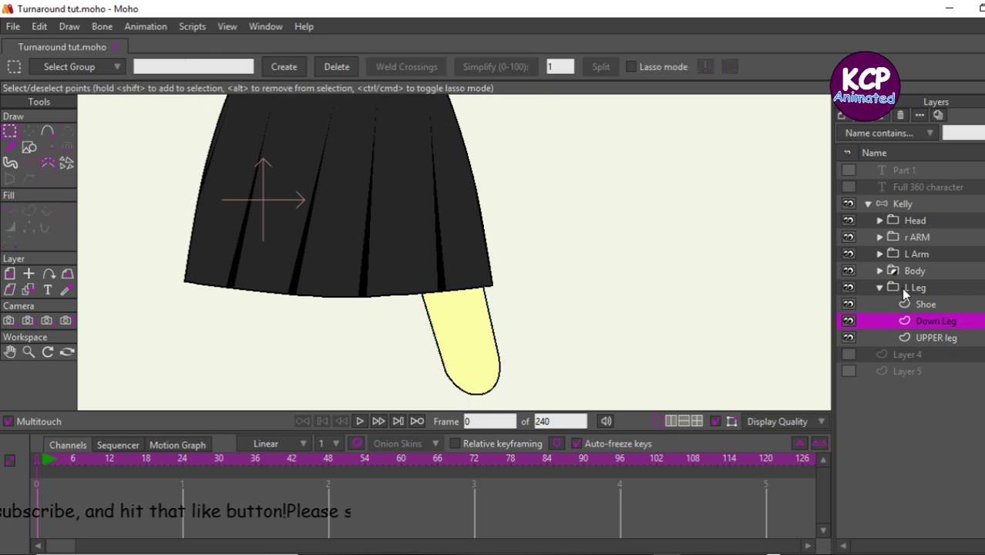
key("t")
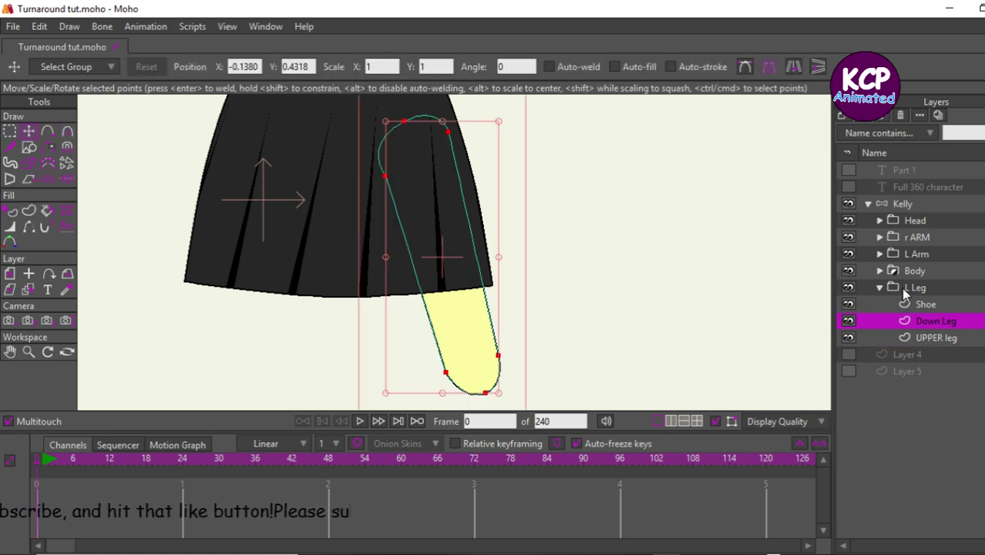
Flip the Down Leg shape horizontally and vertically and move it down so its top overlaps the upper leg at the knee.
left_click(795, 67)
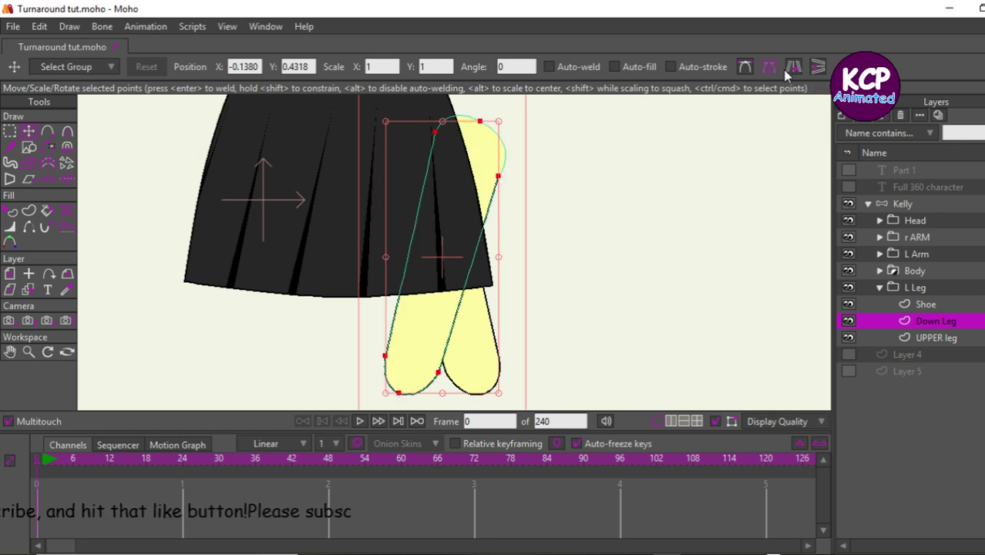
left_click(792, 68)
left_click(628, 260)
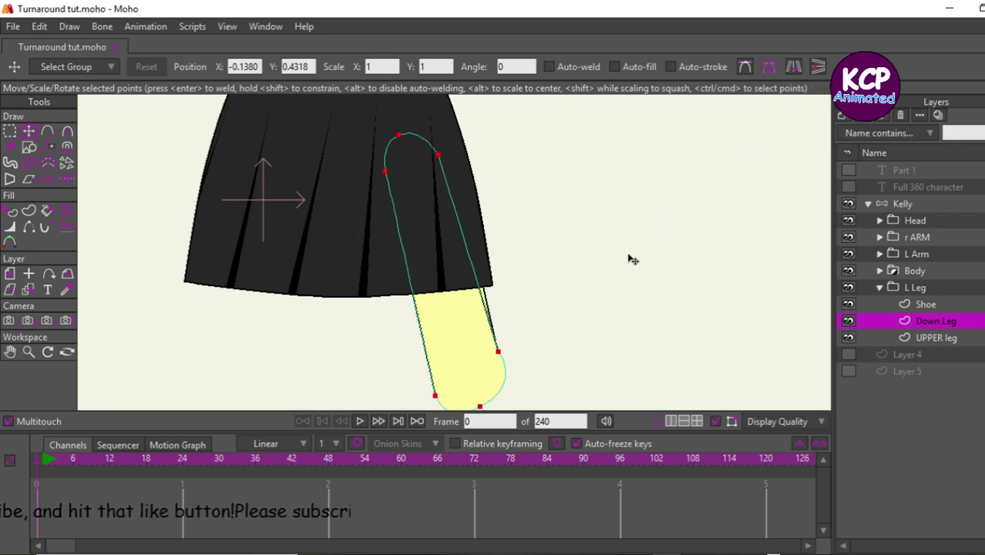
left_click_drag(628, 260, 680, 466)
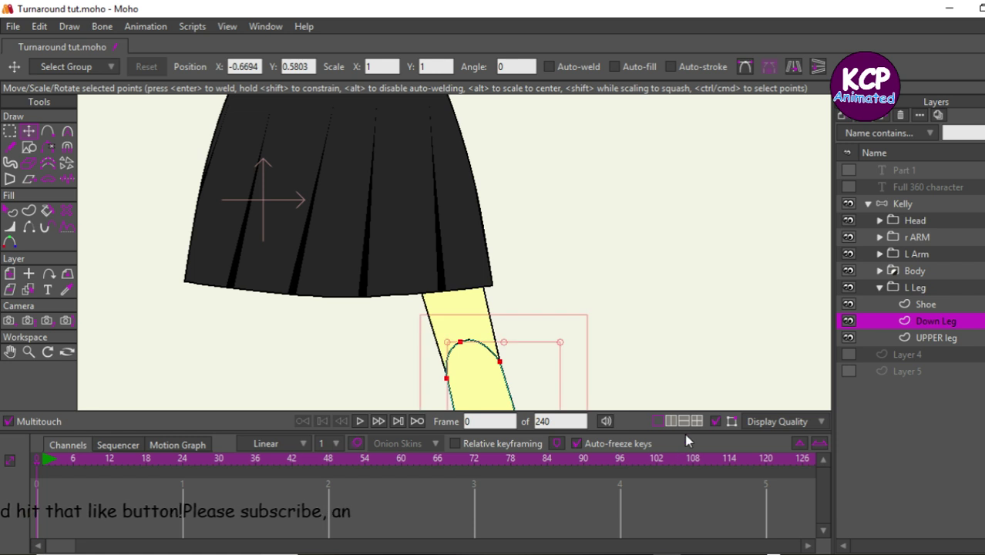
Reveal the hidden outline edges at the Down Leg's lower end and reduce the curvature of its bottom point.
key("ctrl+Home")
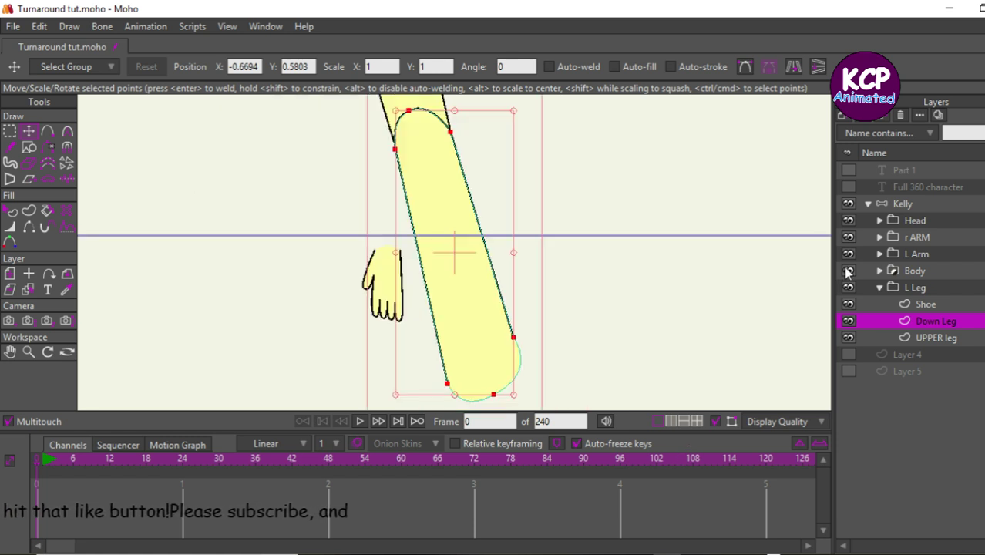
left_click(745, 233)
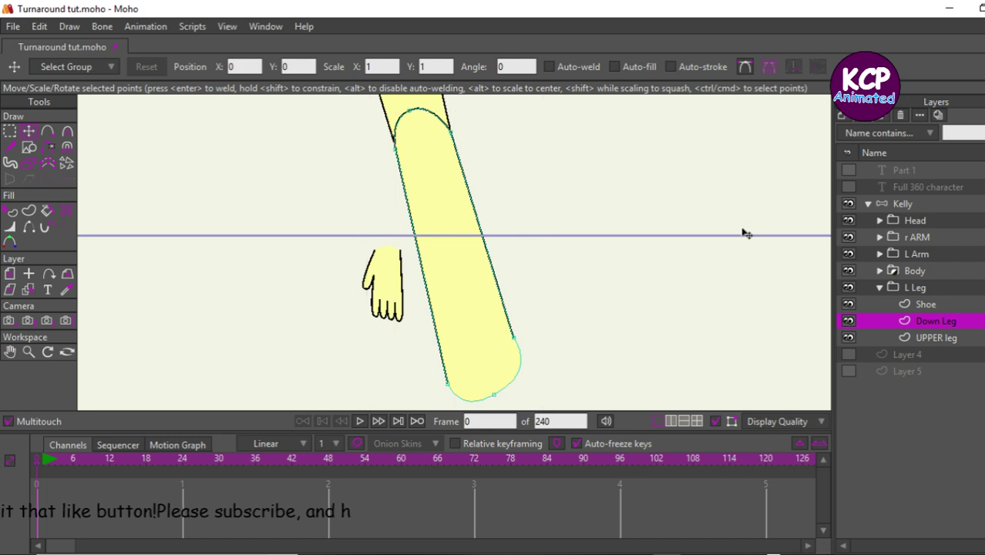
left_click(30, 227)
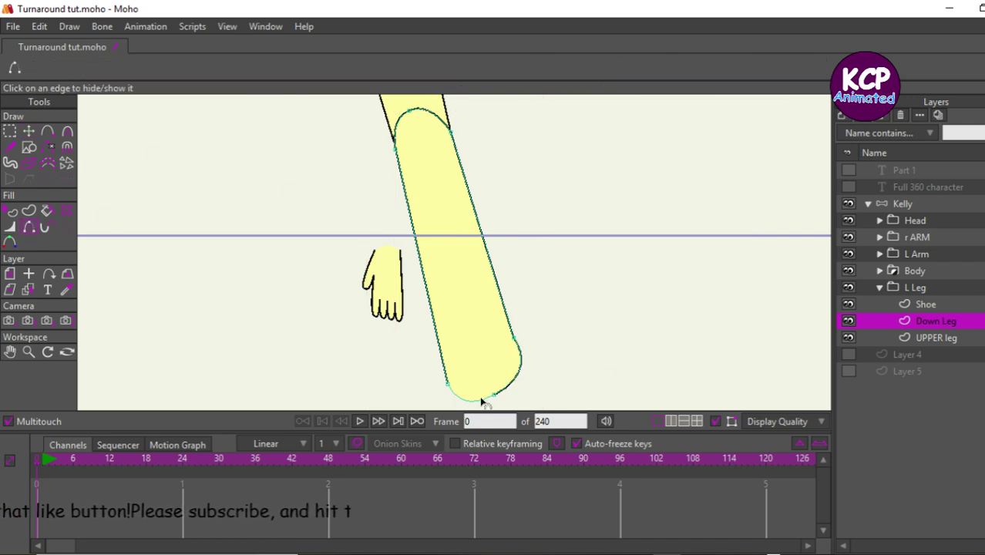
left_click(67, 131)
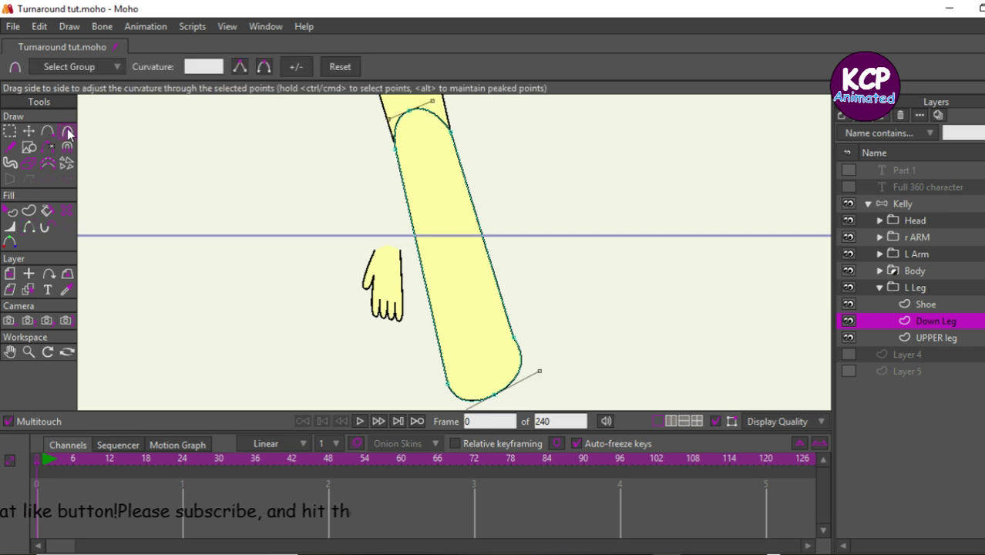
left_click(494, 395)
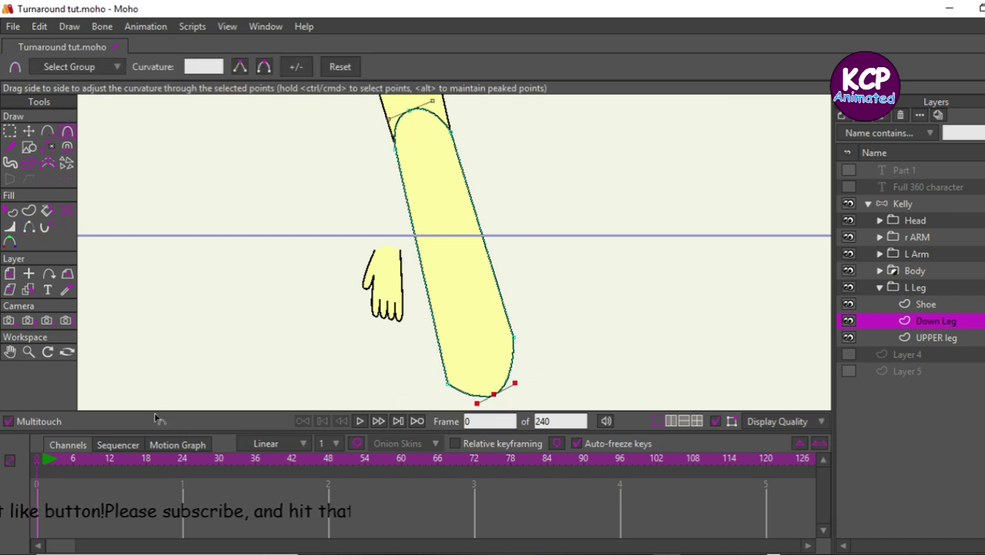
Raise the Down Leg's bottom point slightly and pull its outer corner point down to flatten the ankle end.
left_click(27, 132)
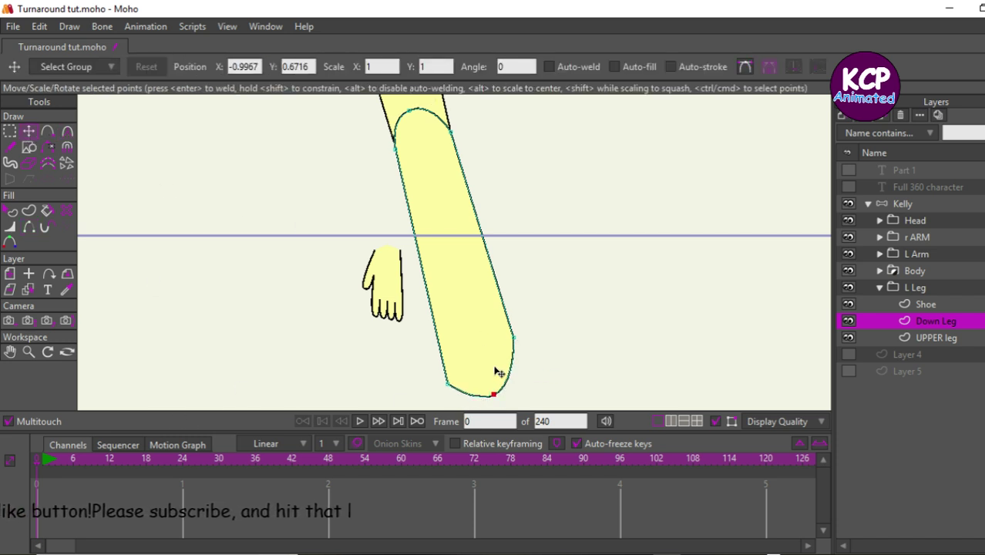
left_click_drag(493, 395, 495, 392)
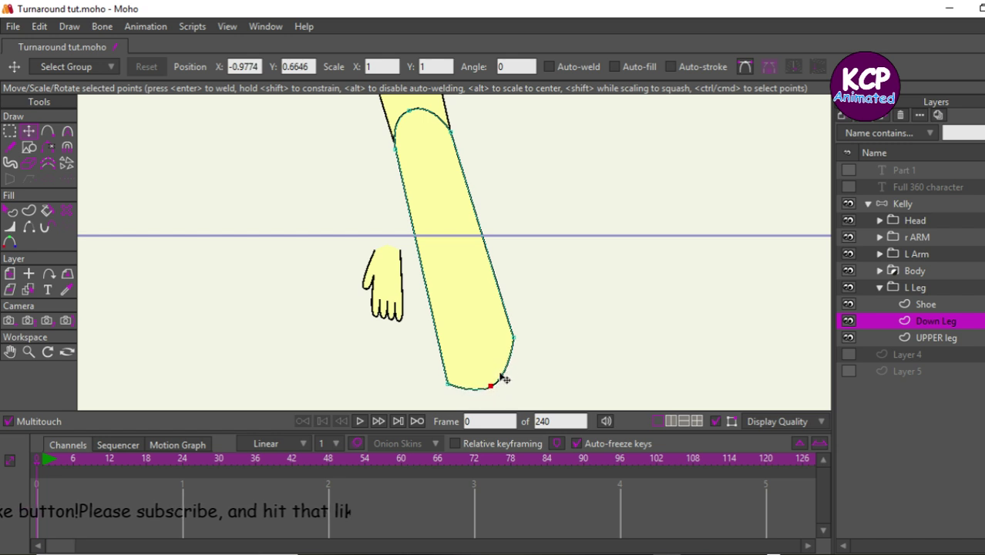
left_click_drag(512, 336, 521, 369)
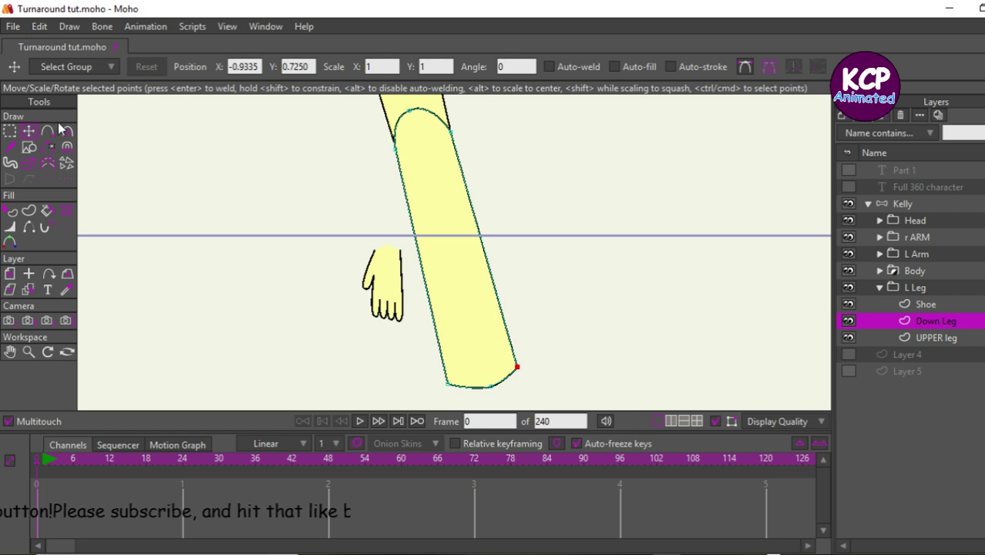
Hide the Down Leg's rounded top edges where they overlap the knee and check the leg on the whole character.
left_click(30, 227)
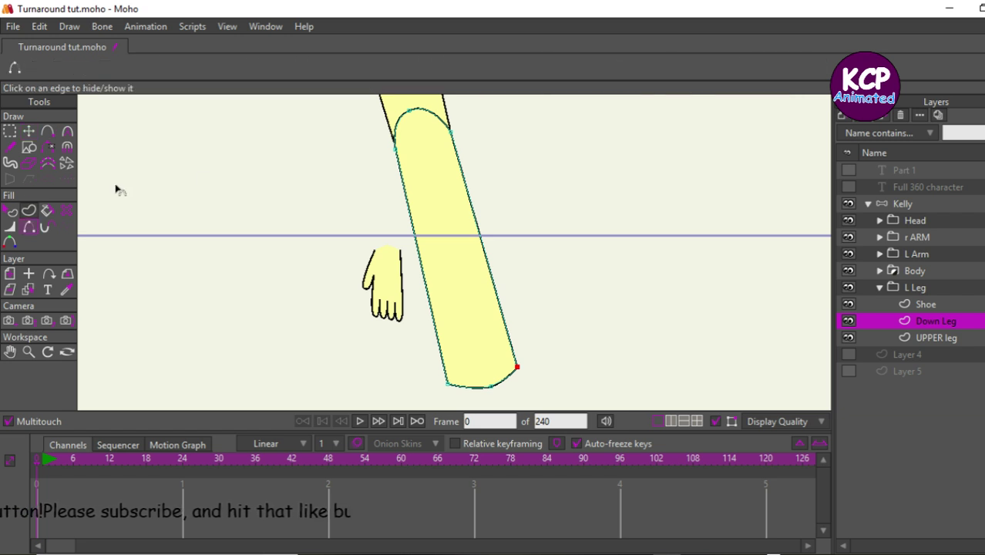
left_click(429, 116)
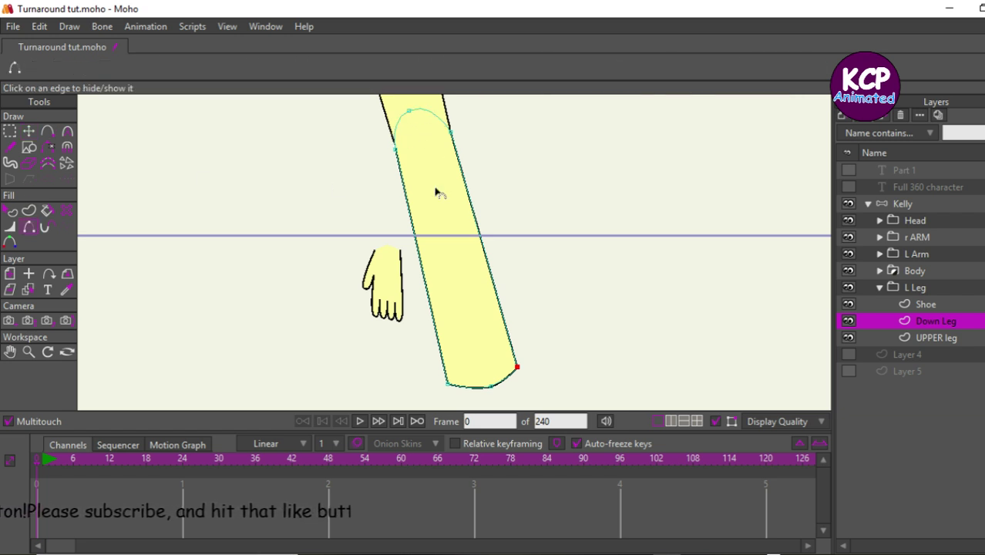
left_click(48, 131)
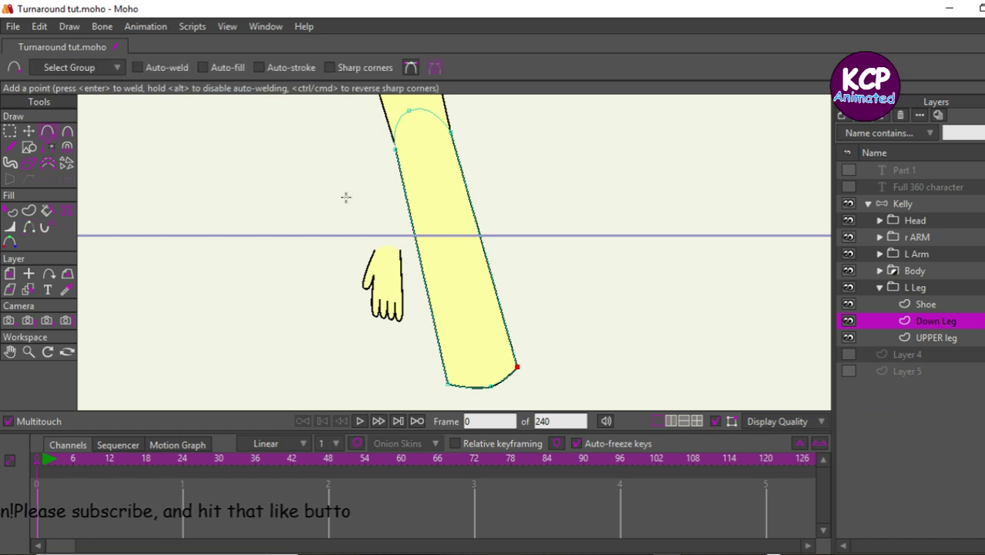
left_click(902, 204)
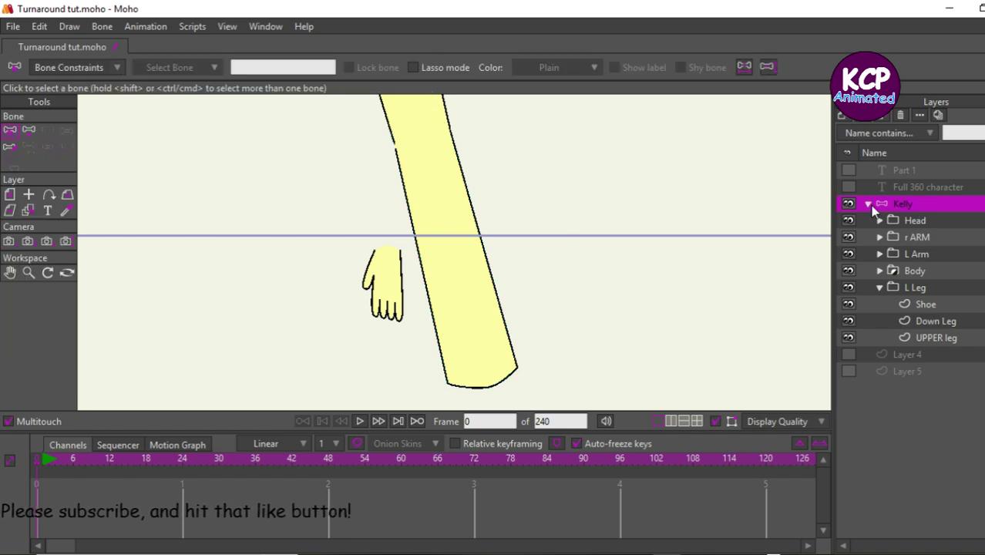
key("ctrl+r")
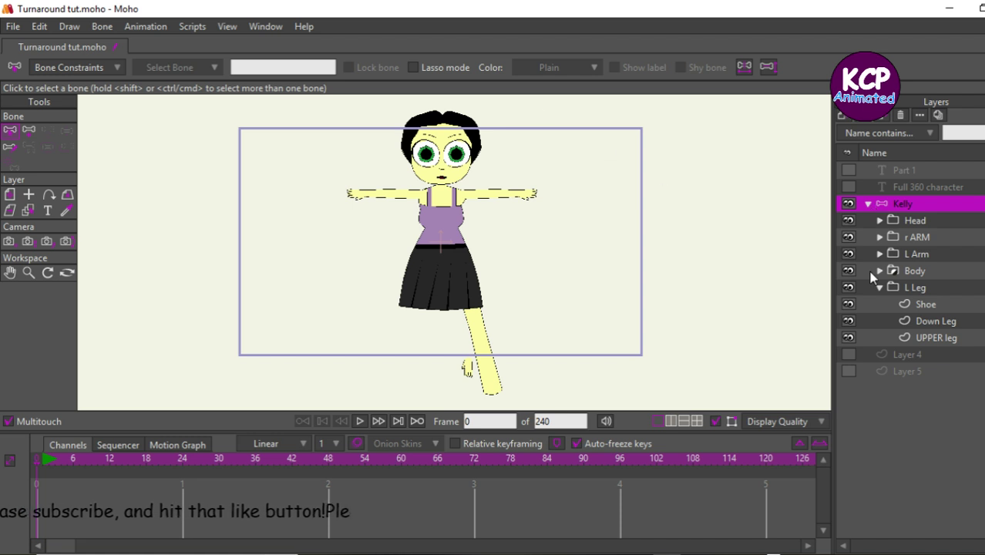
Delete the Shoe layer containing the copied hand from the L Leg group.
left_click(934, 320)
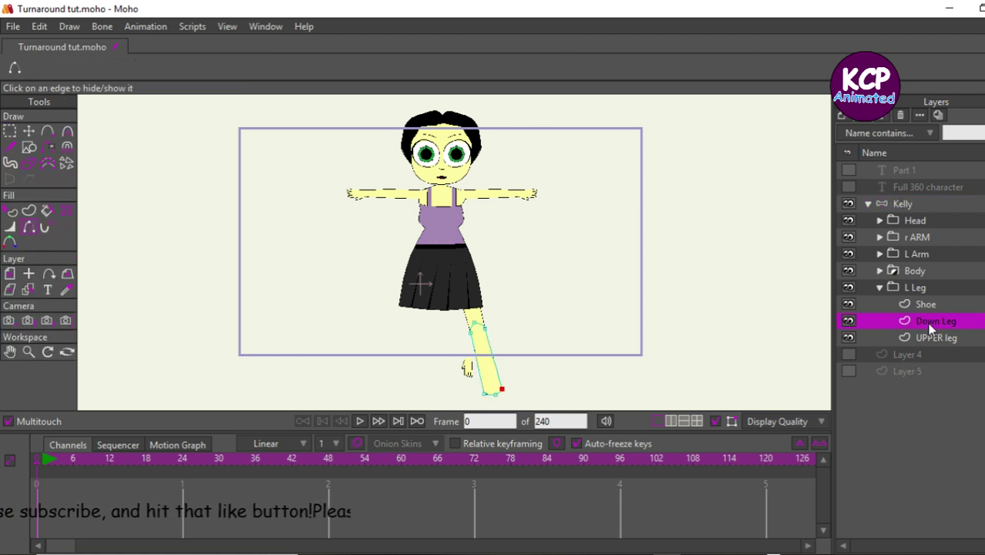
left_click(934, 336)
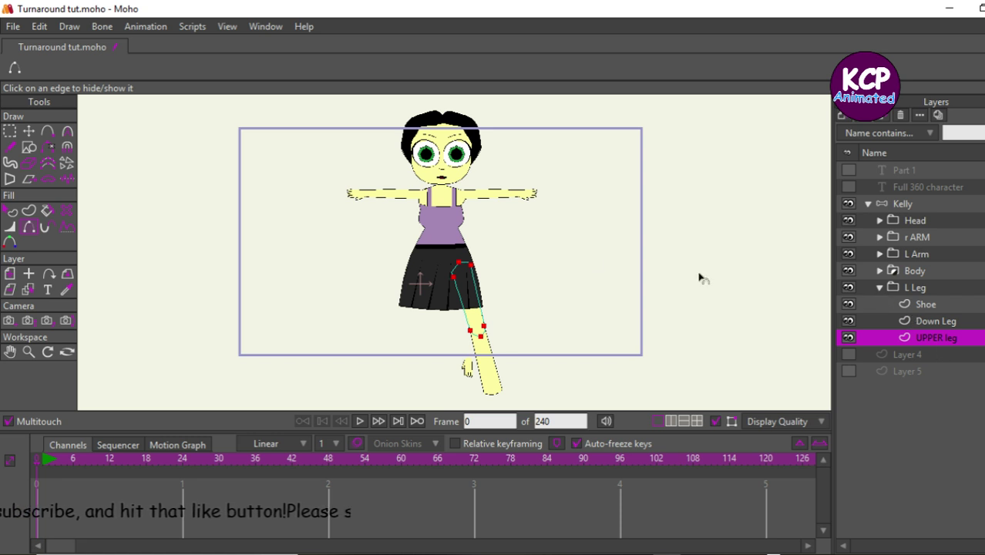
left_click(941, 319)
left_click(934, 304)
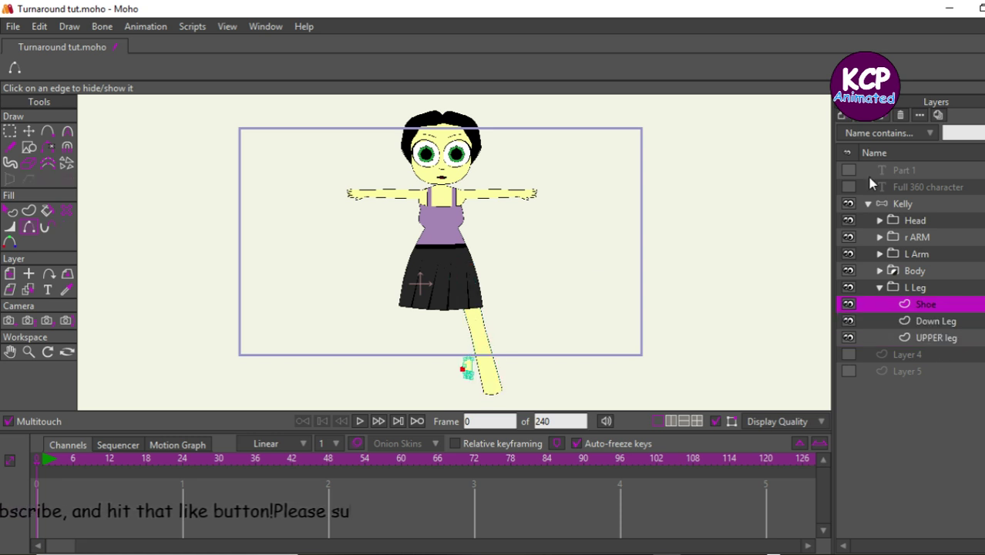
left_click(901, 114)
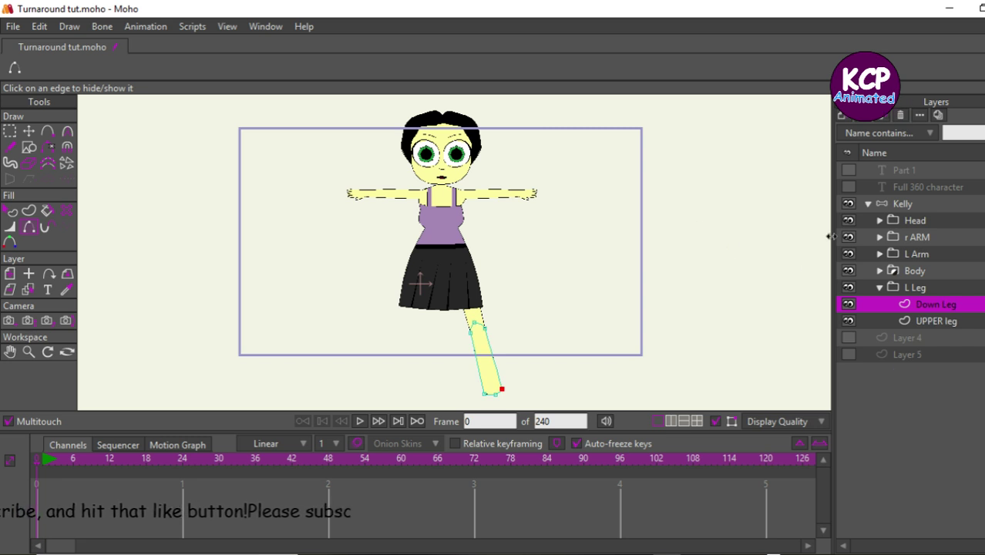
Move the Down Leg's outer bottom corner point lower to make the ankle edge more level.
scroll(829, 235, "up", 5)
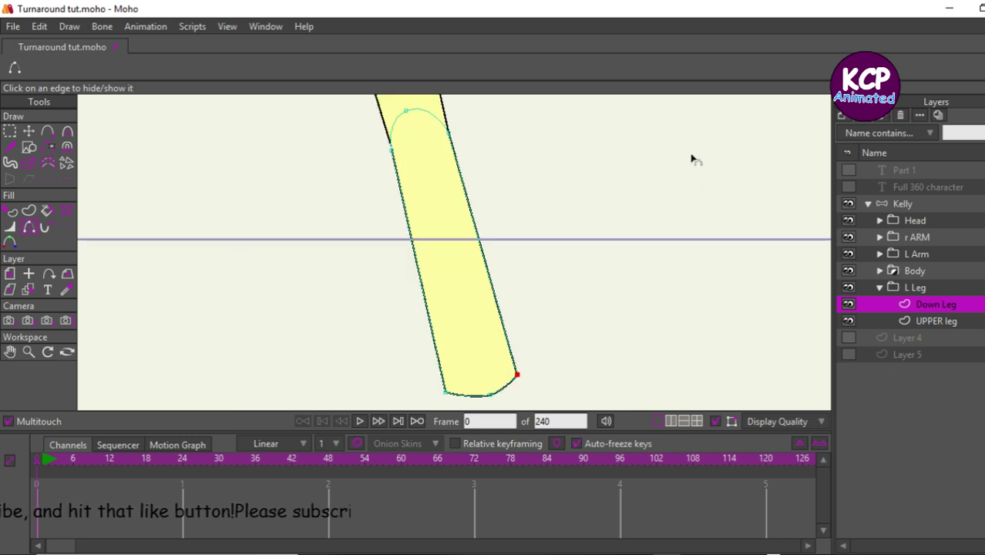
left_click(28, 131)
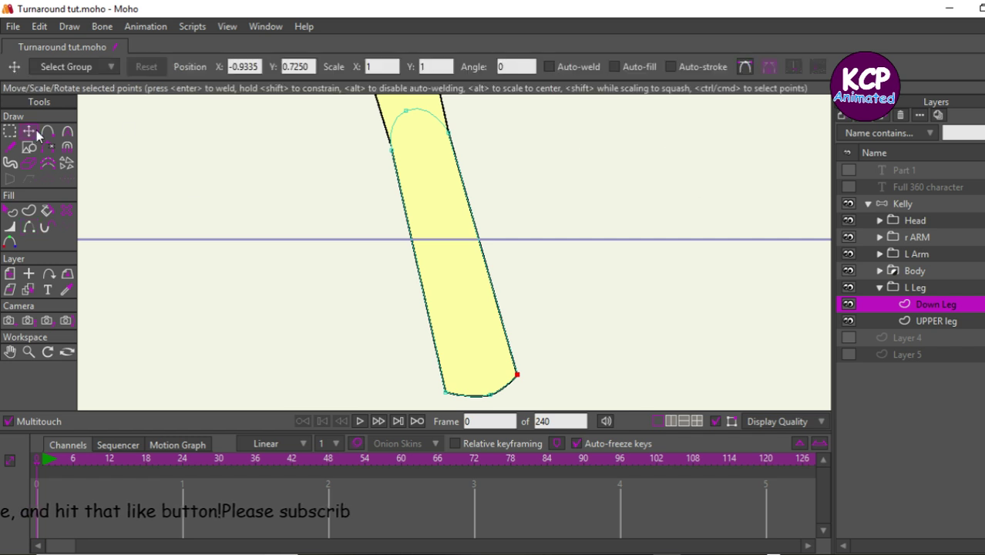
left_click_drag(517, 377, 519, 391)
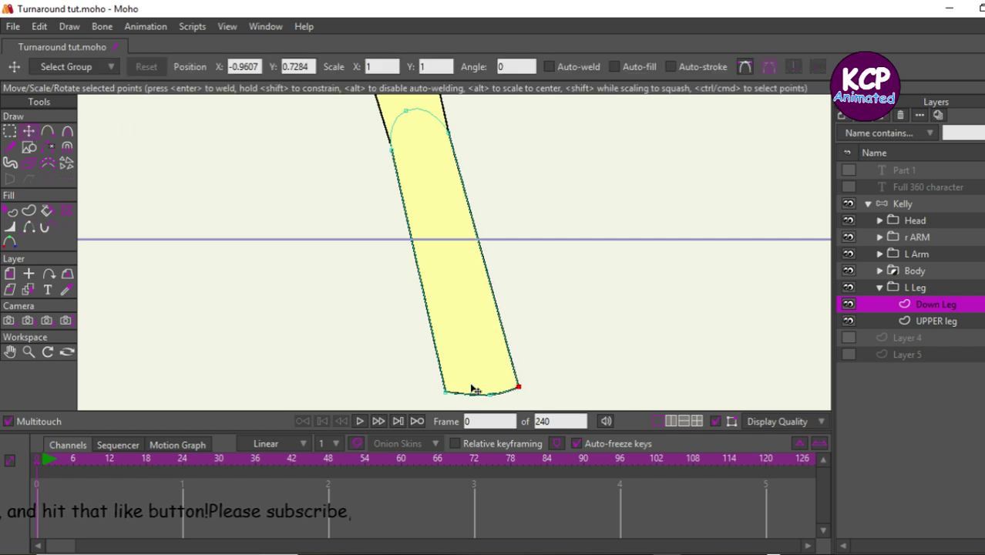
Raise the Down Leg's inner bottom corner slightly and add a point on each side above the ankle, pulled inward to narrow it.
left_click(446, 390)
left_click_drag(453, 392, 454, 391)
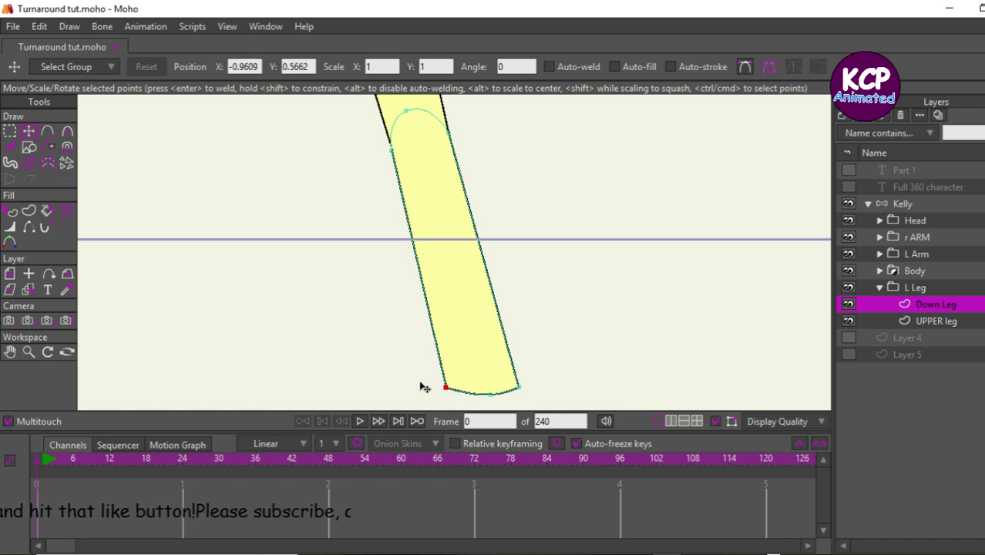
left_click(47, 132)
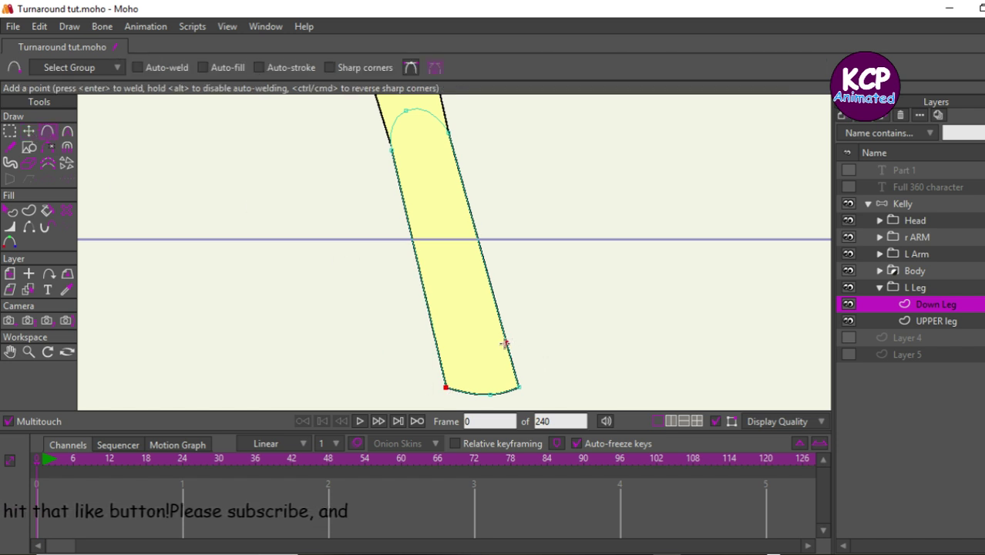
left_click_drag(505, 343, 495, 342)
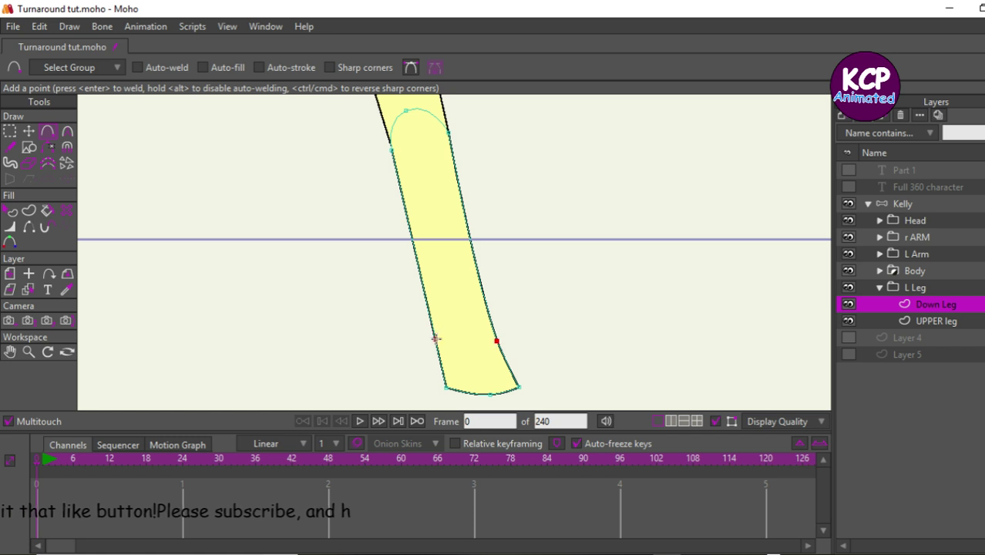
left_click_drag(436, 338, 438, 338)
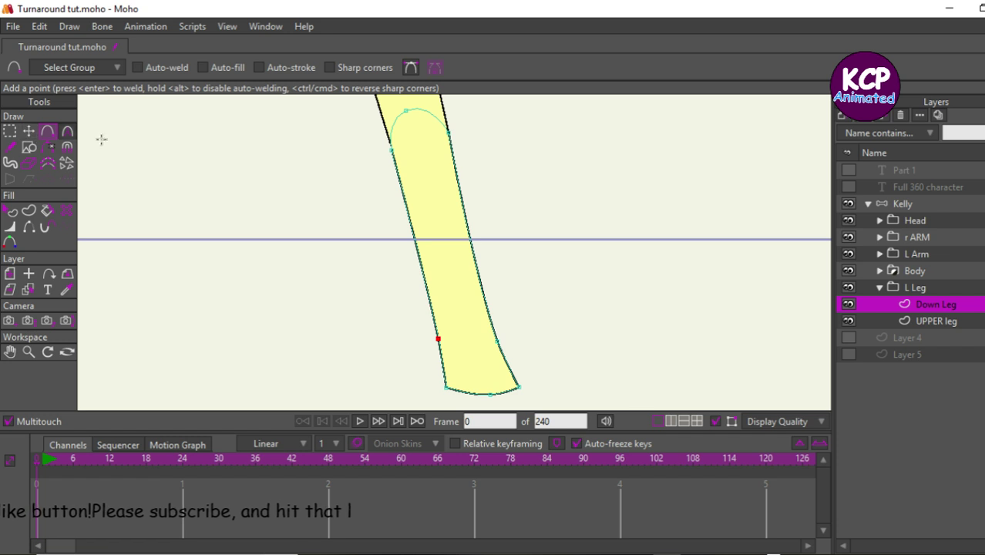
Draw a line across the Down Leg between the two new side points and bend its middle slightly upward.
left_click_drag(453, 345, 494, 340)
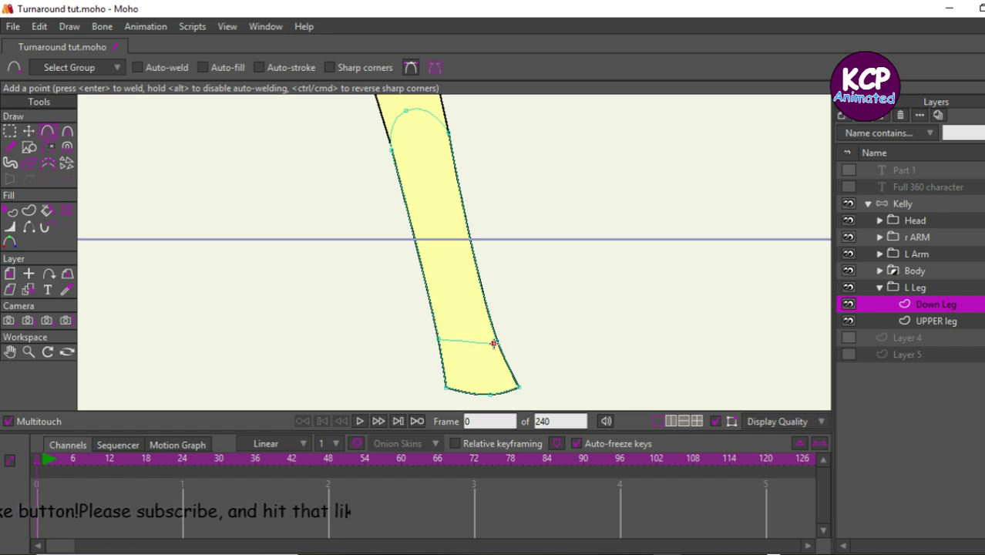
key("Return")
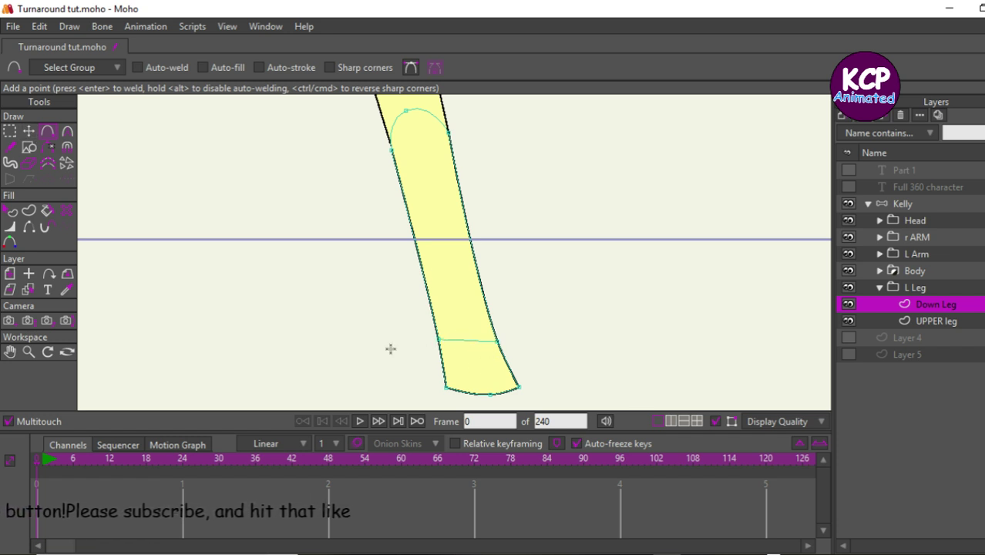
left_click_drag(469, 341, 469, 337)
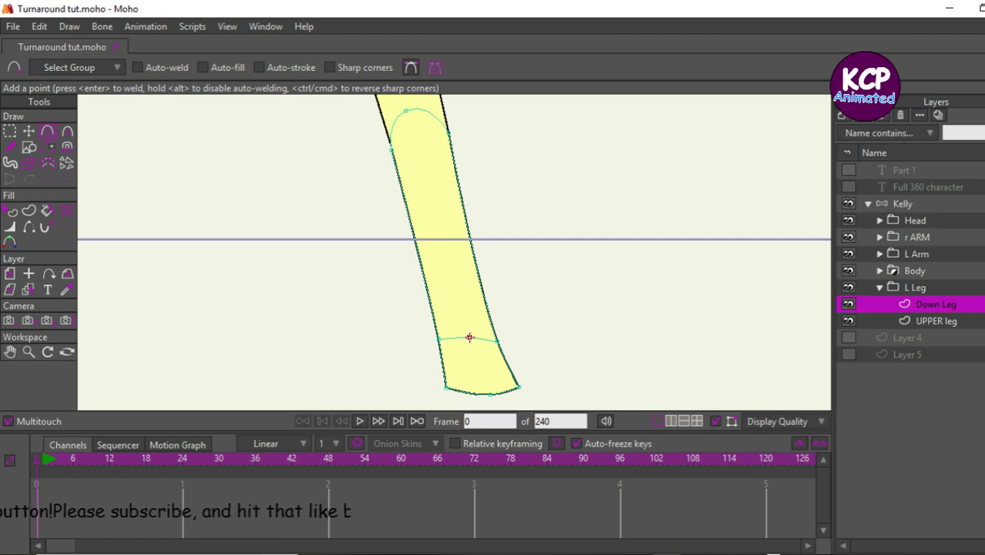
Create a shape from the Down Leg's ankle section below the cross line and fill it dark blue.
left_click(9, 131)
left_click_drag(383, 315, 554, 393)
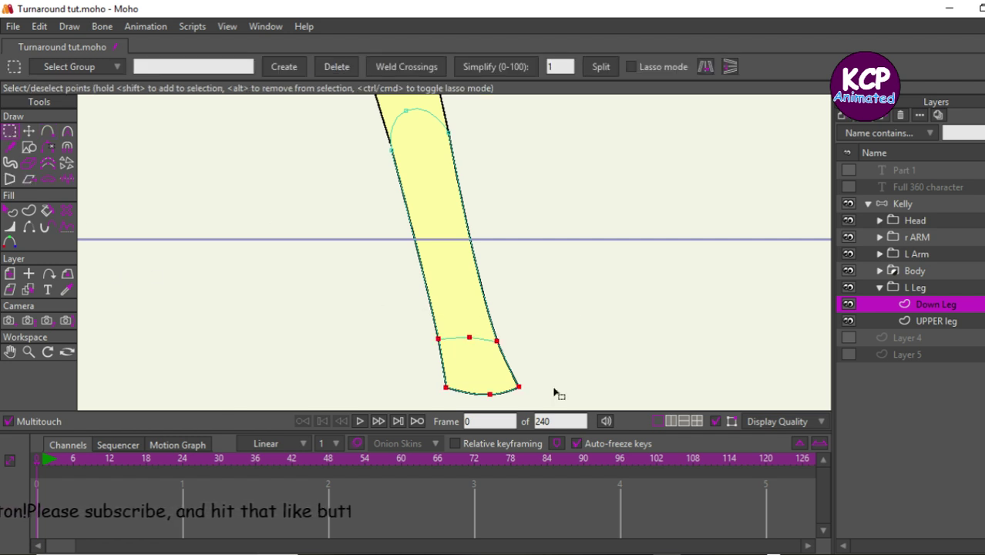
key("u")
key("Return")
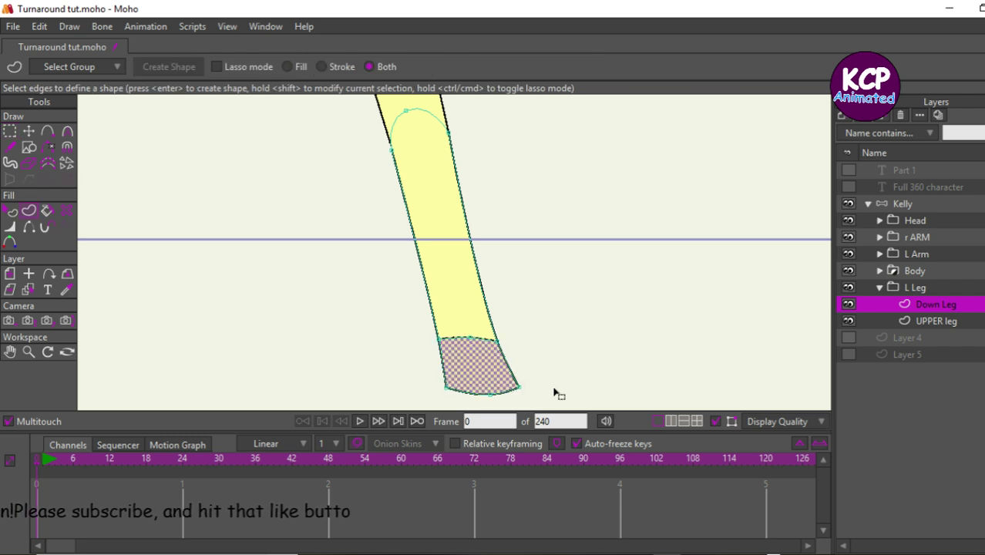
key("ctrl+t")
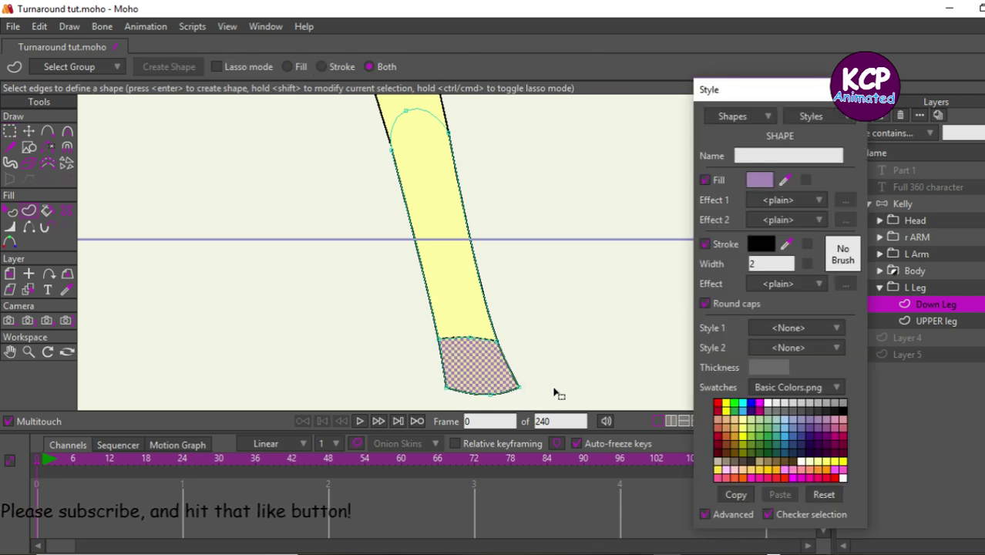
left_click(806, 439)
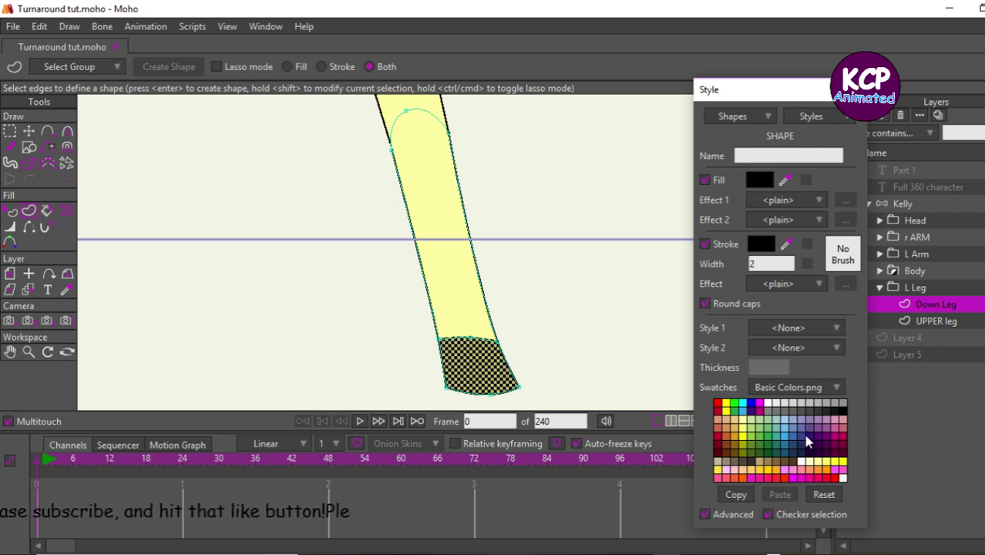
left_click(799, 441)
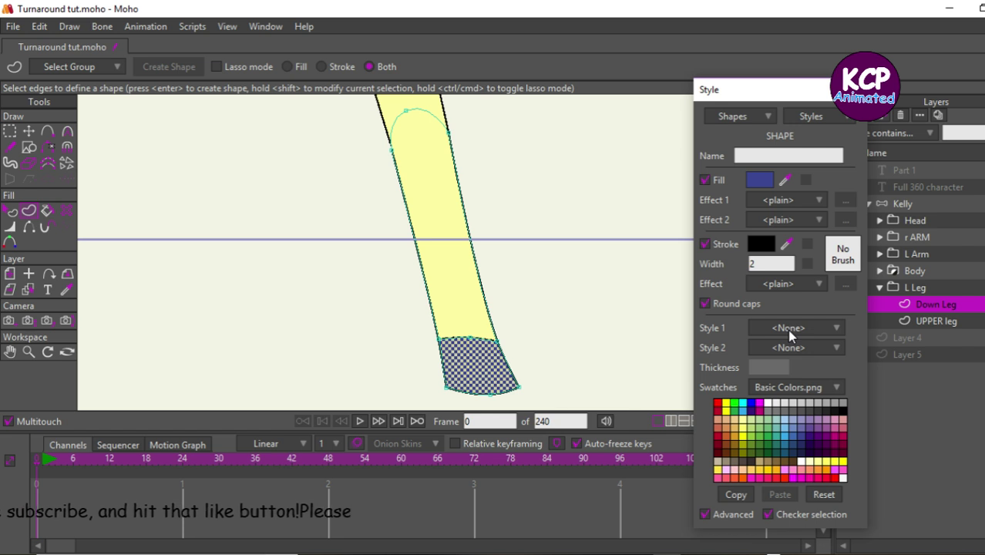
left_click(856, 90)
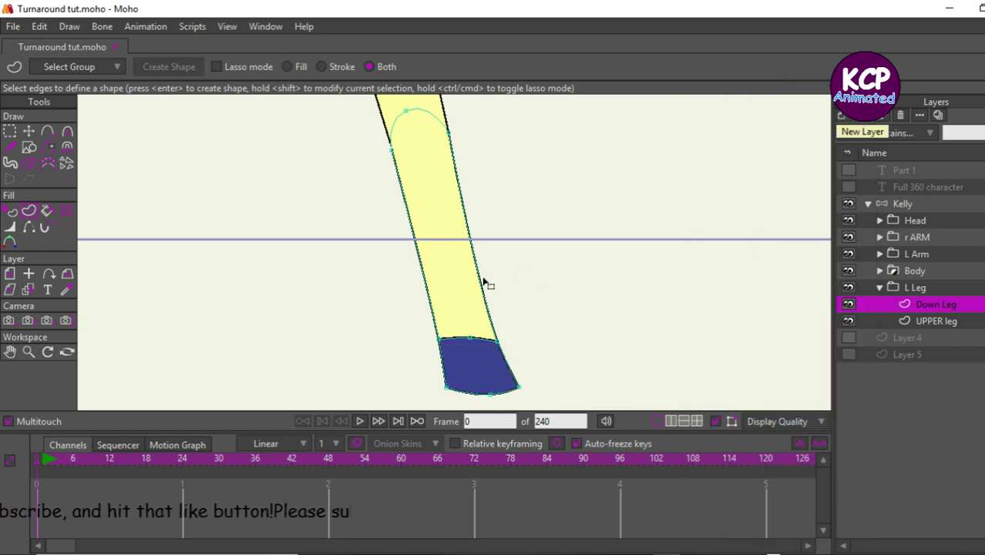
Draw a second line across the leg above the blue section and fill the band between the two lines white.
left_click(47, 132)
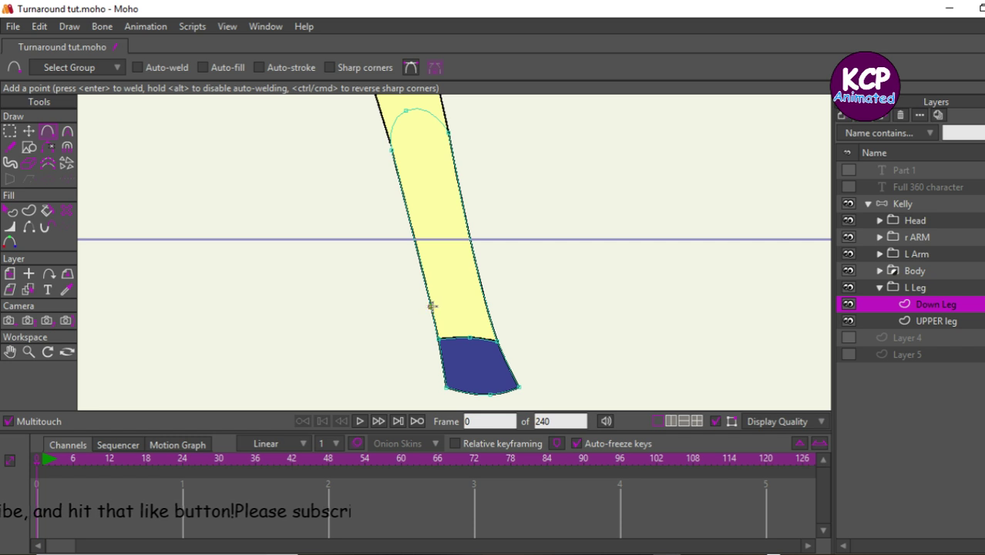
left_click_drag(440, 307, 475, 303)
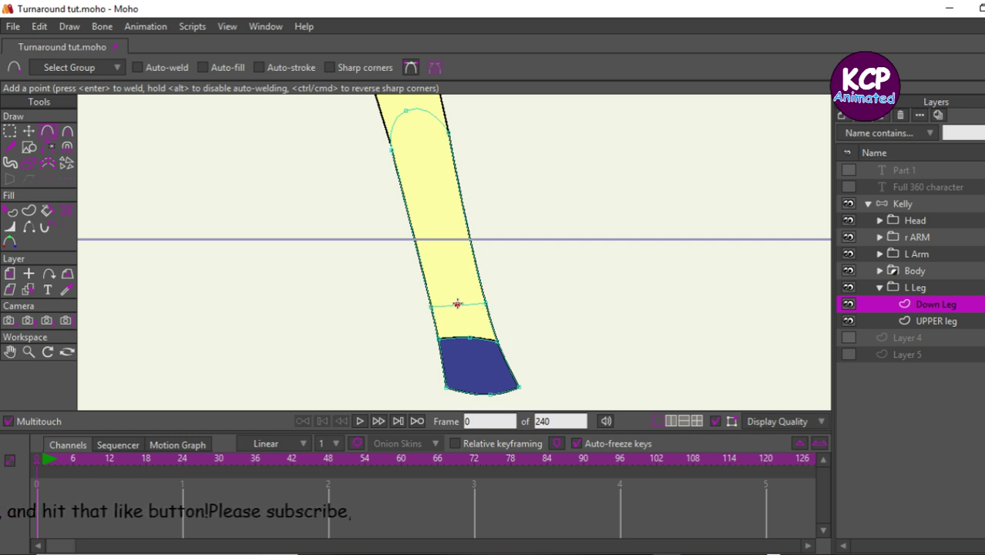
left_click(29, 210)
left_click_drag(370, 295, 510, 339)
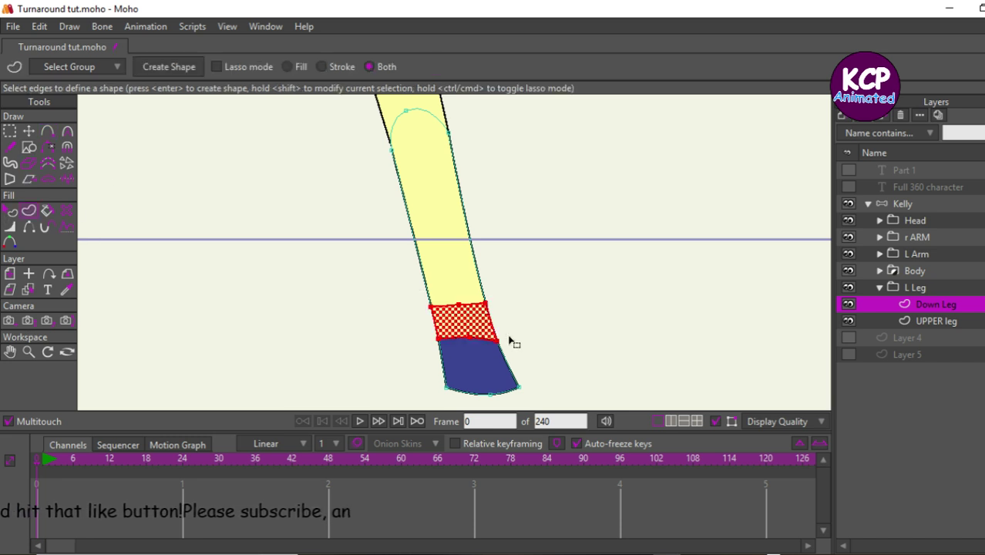
key("Return")
key("ctrl+t")
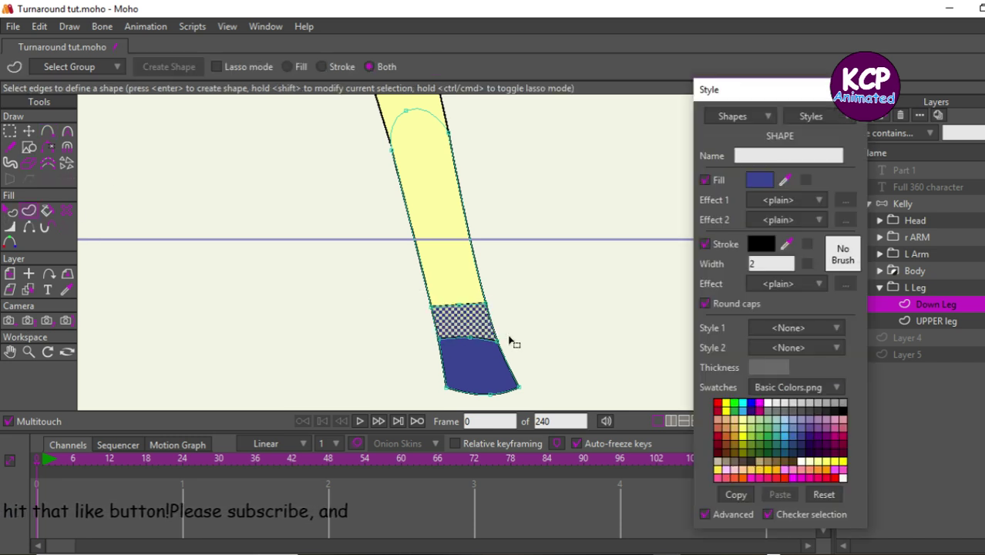
left_click(770, 404)
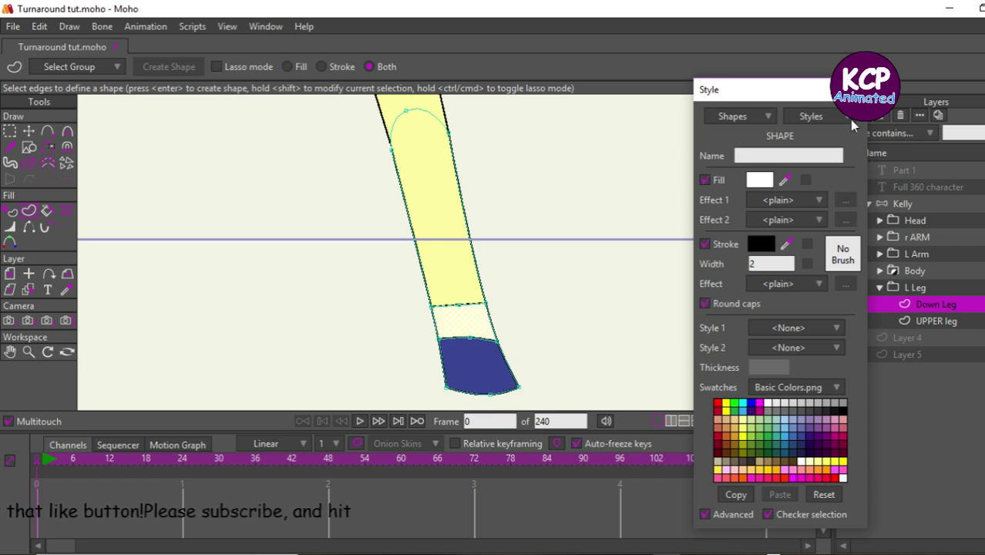
key("Escape")
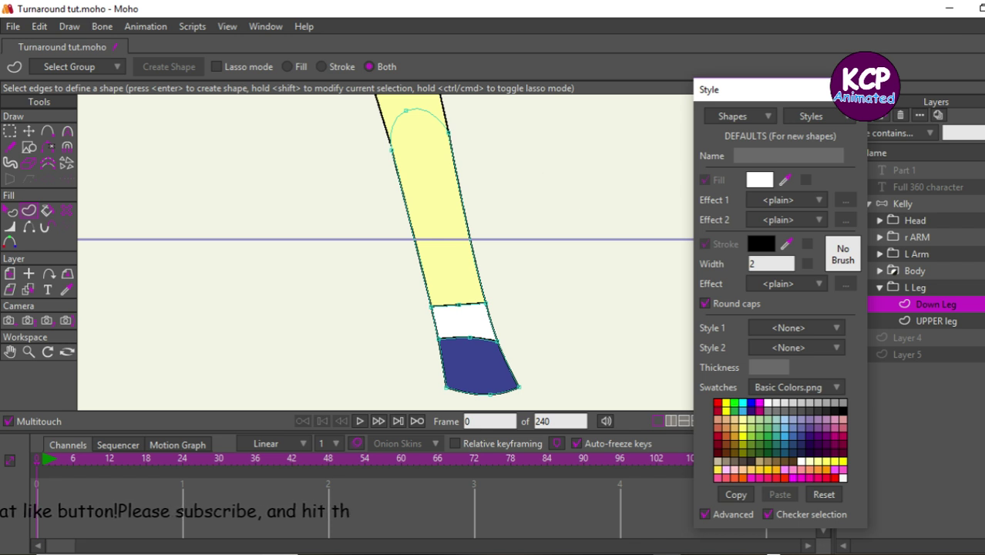
left_click(858, 89)
Move the white band's three top edge points up the leg to the horizontal centre line.
left_click(10, 131)
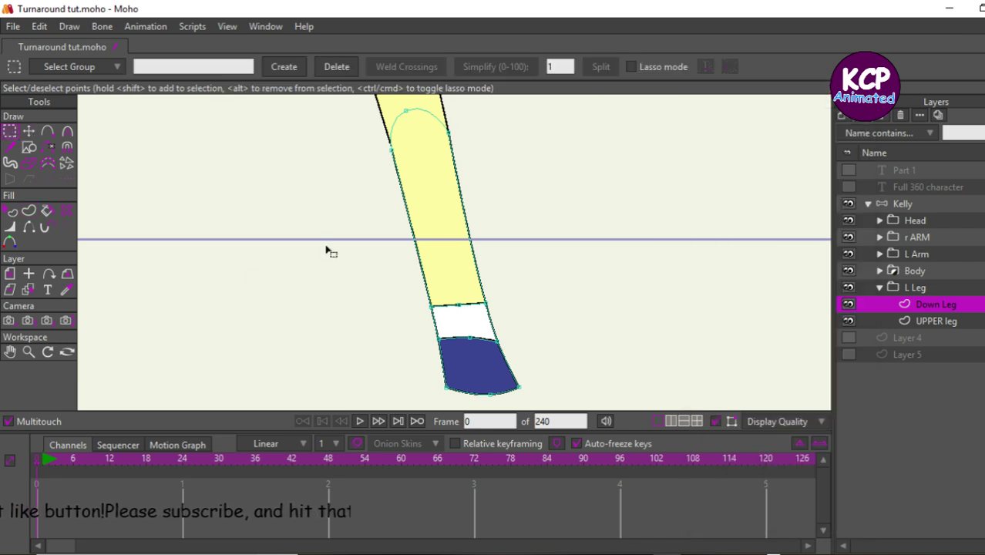
key("ctrl+a")
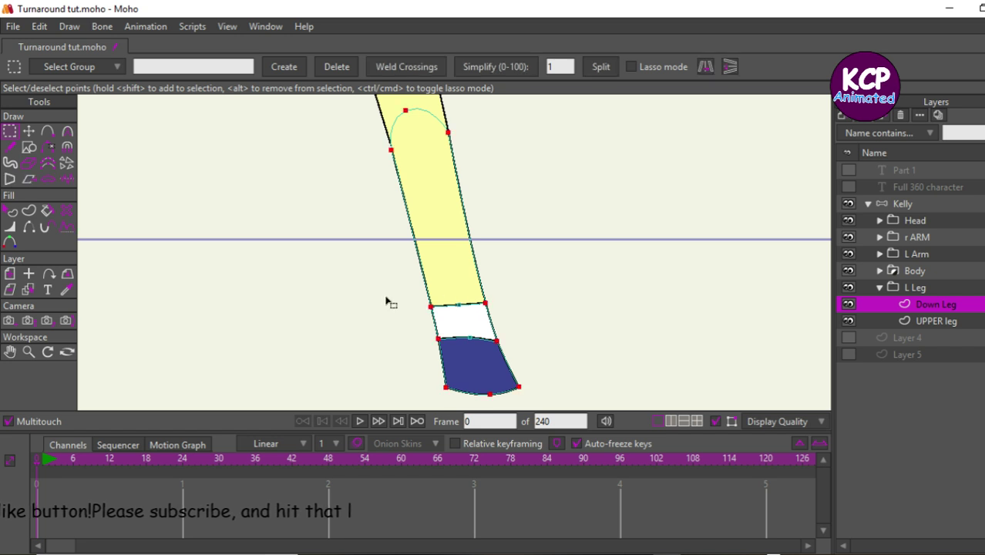
left_click(426, 249)
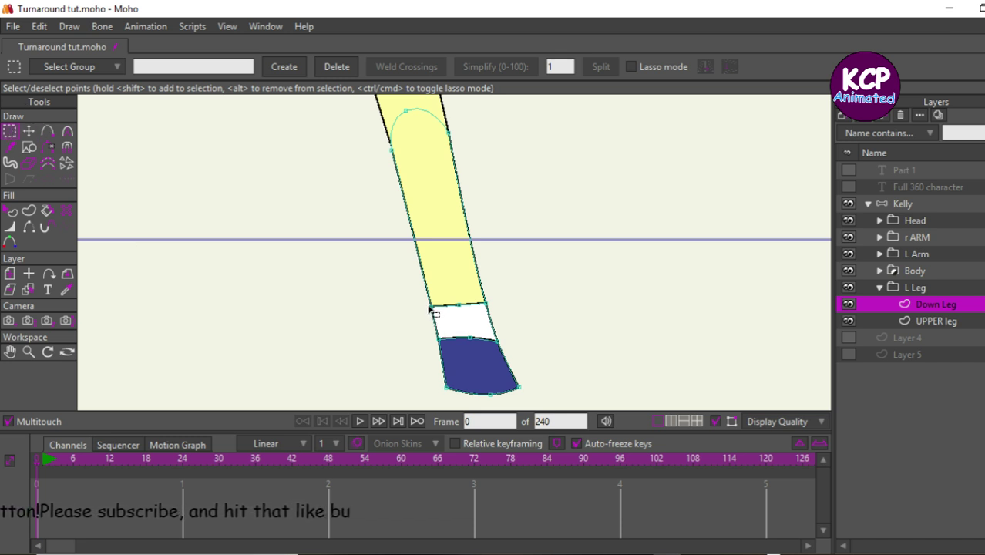
left_click(28, 132)
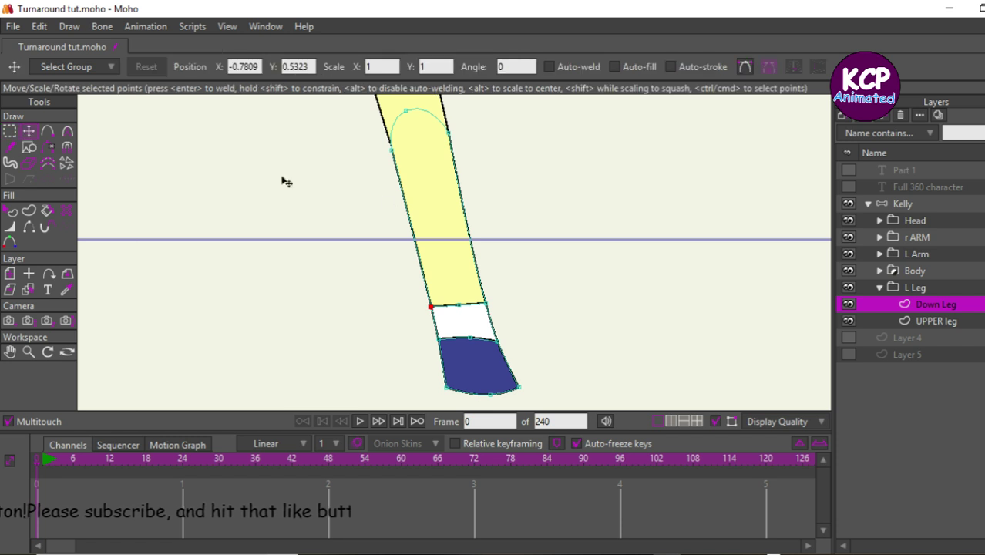
left_click_drag(430, 306, 413, 240)
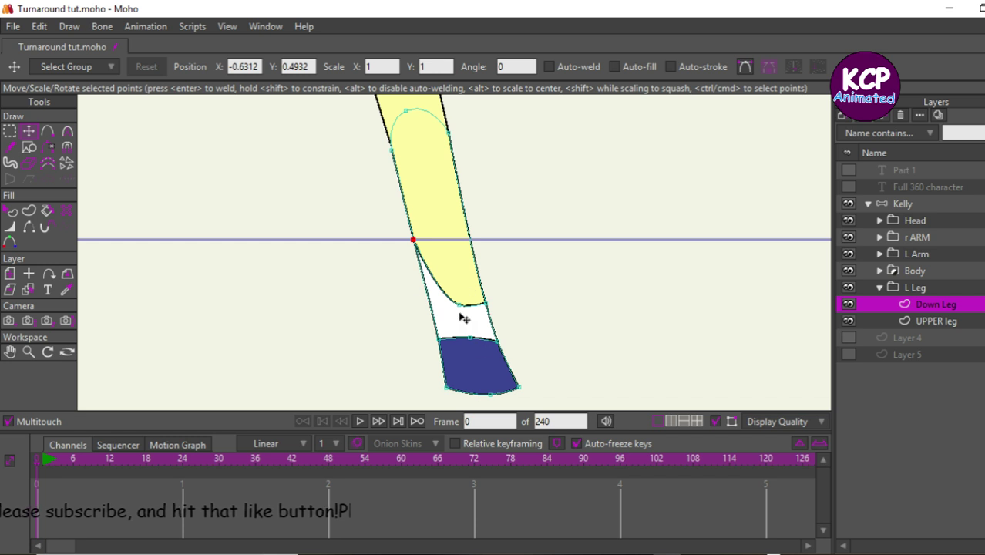
left_click_drag(493, 304, 476, 252)
left_click(459, 305)
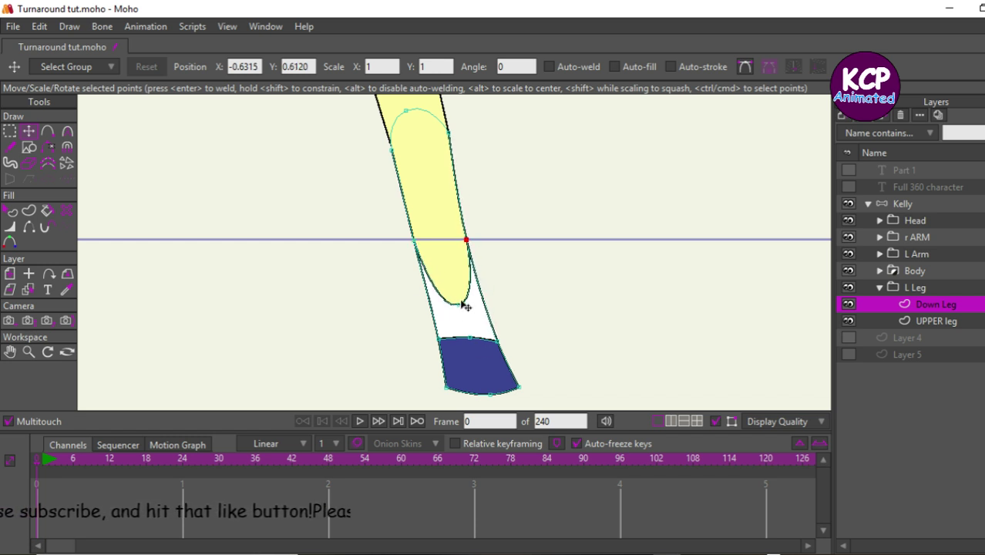
left_click_drag(459, 305, 443, 243)
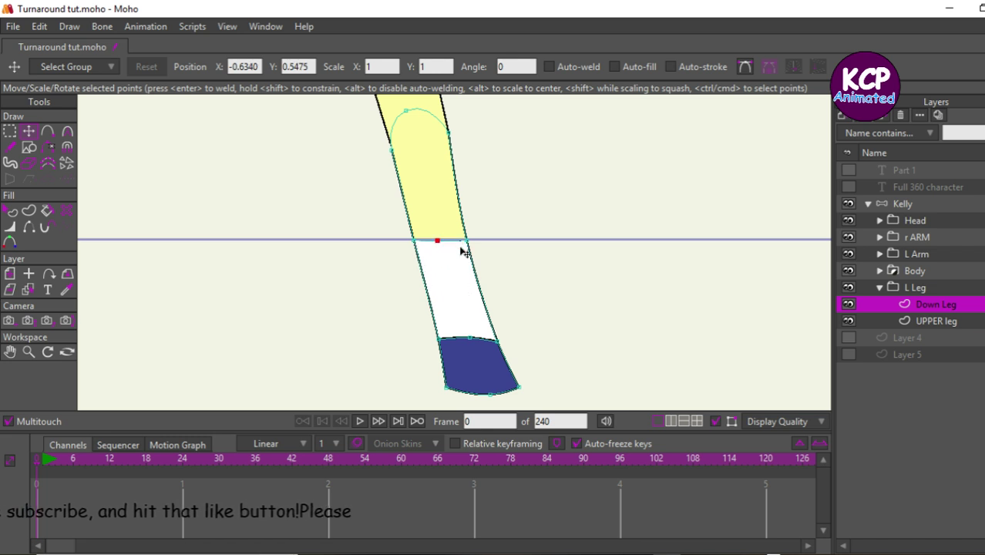
Select the white section's three top edge points together and move them further up the leg to just below the knee.
left_click(10, 132)
left_click_drag(453, 232, 493, 252)
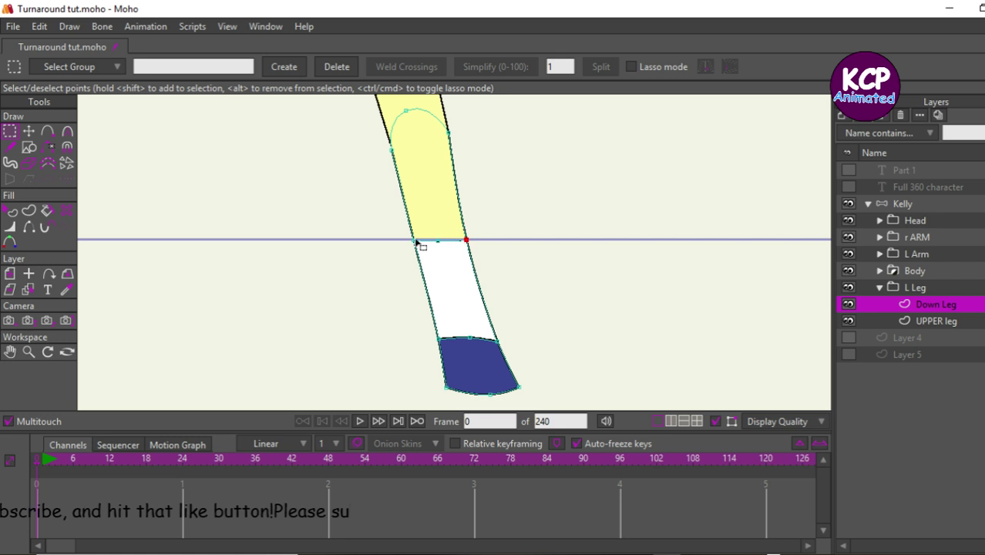
left_click_drag(390, 236, 479, 251)
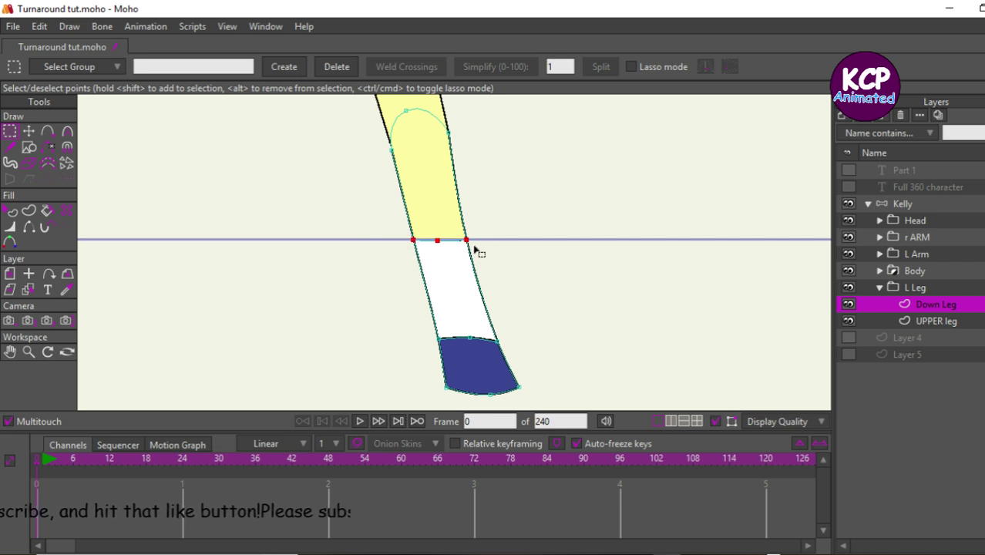
left_click(27, 132)
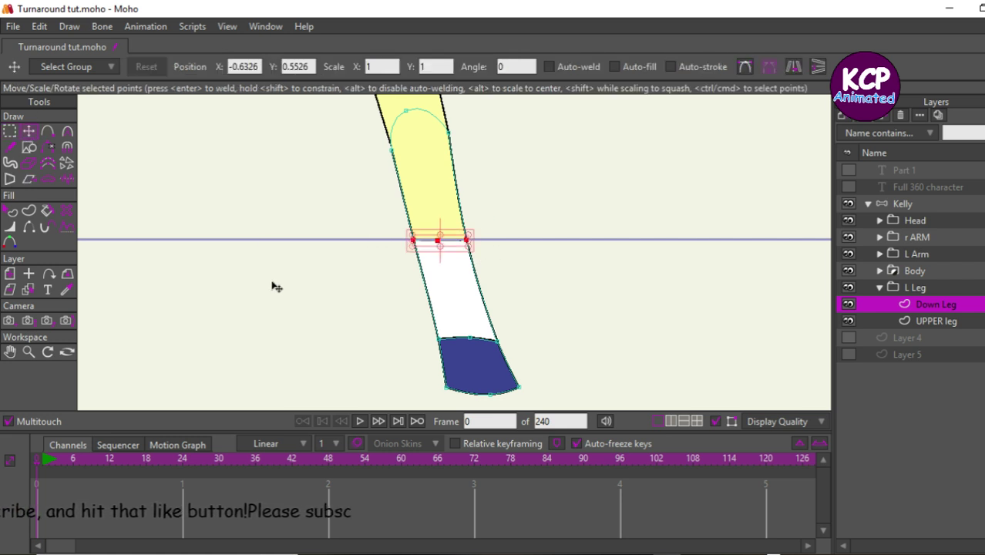
left_click_drag(273, 286, 266, 226)
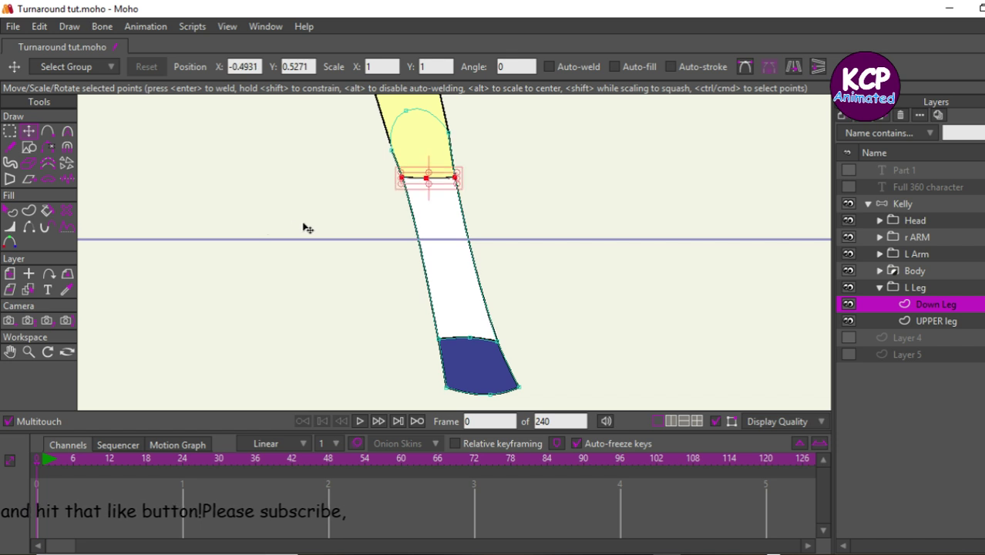
left_click(495, 260)
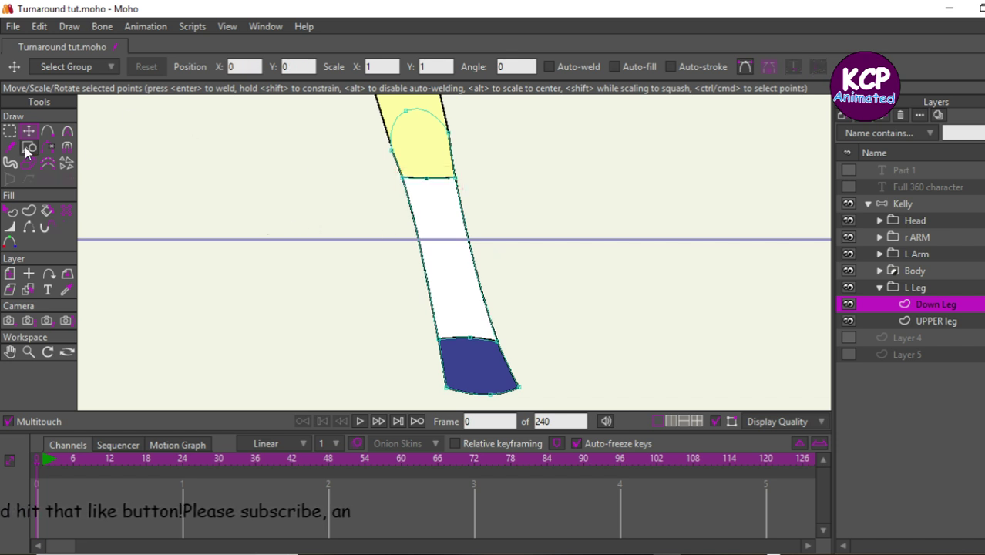
left_click(48, 132)
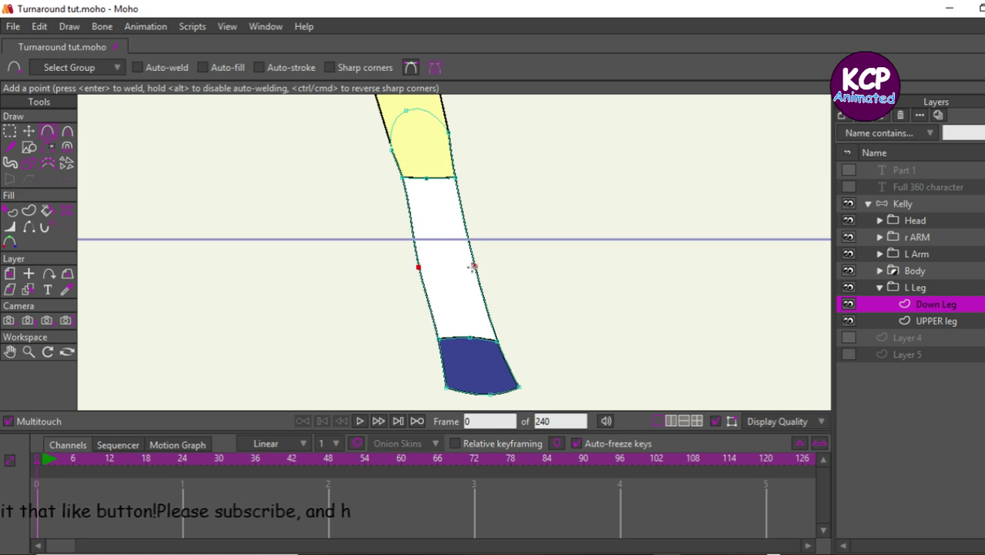
left_click_drag(472, 266, 480, 265)
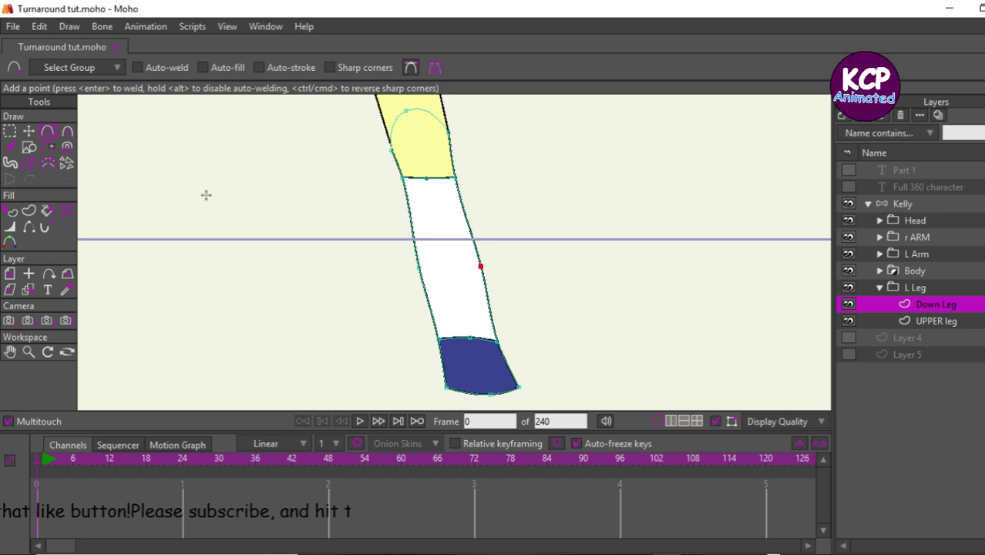
key("ctrl+z")
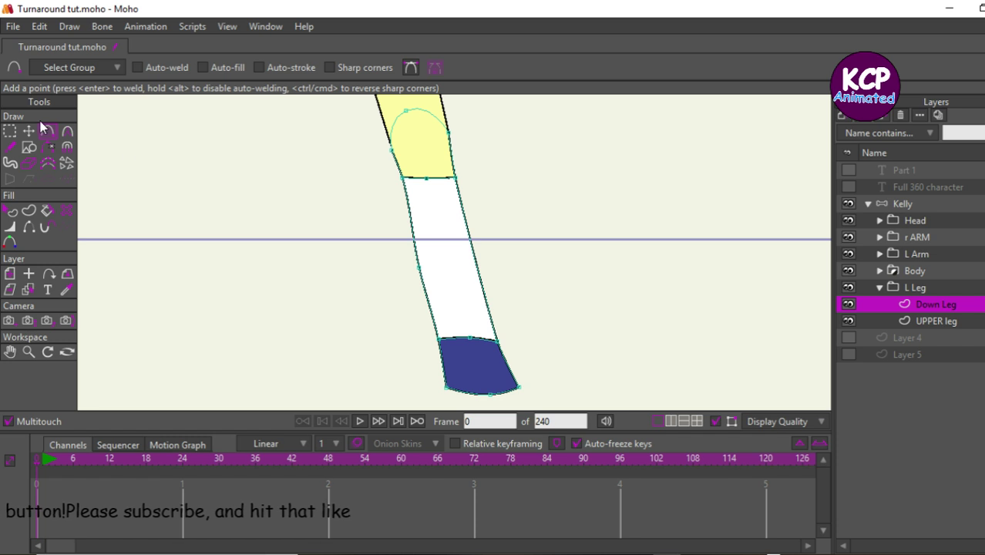
left_click(10, 131)
left_click_drag(395, 264, 453, 300)
key("Delete")
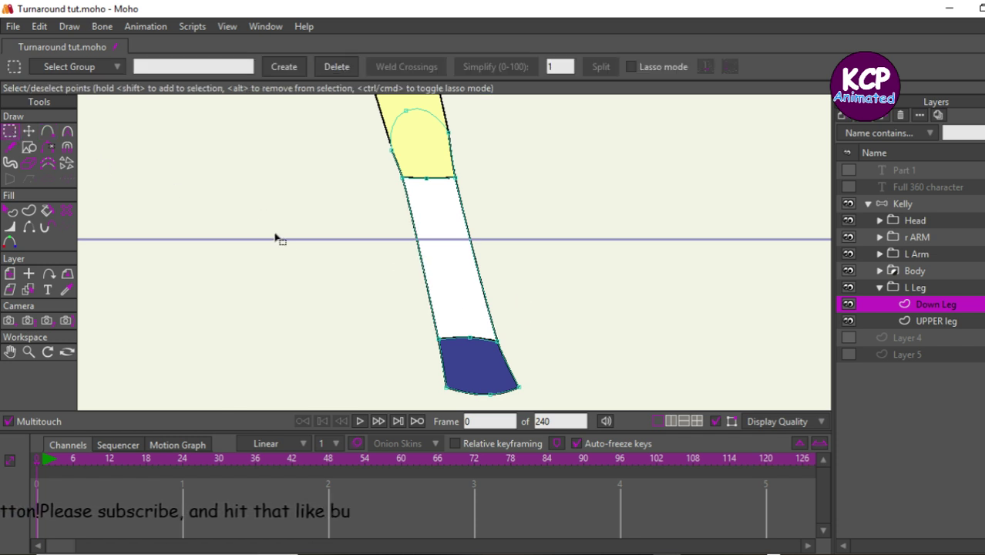
Spread the white sock's two top corner points outward at the knee and nudge the middle points of its top edge and the shoe's bottom edge.
left_click(29, 131)
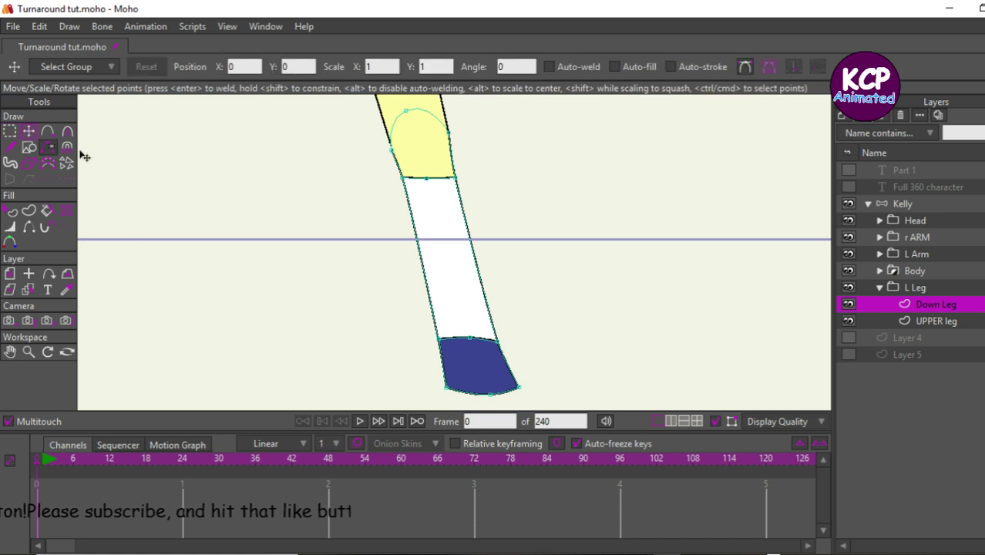
left_click_drag(466, 244, 468, 235)
left_click_drag(401, 178, 427, 182)
left_click(426, 179)
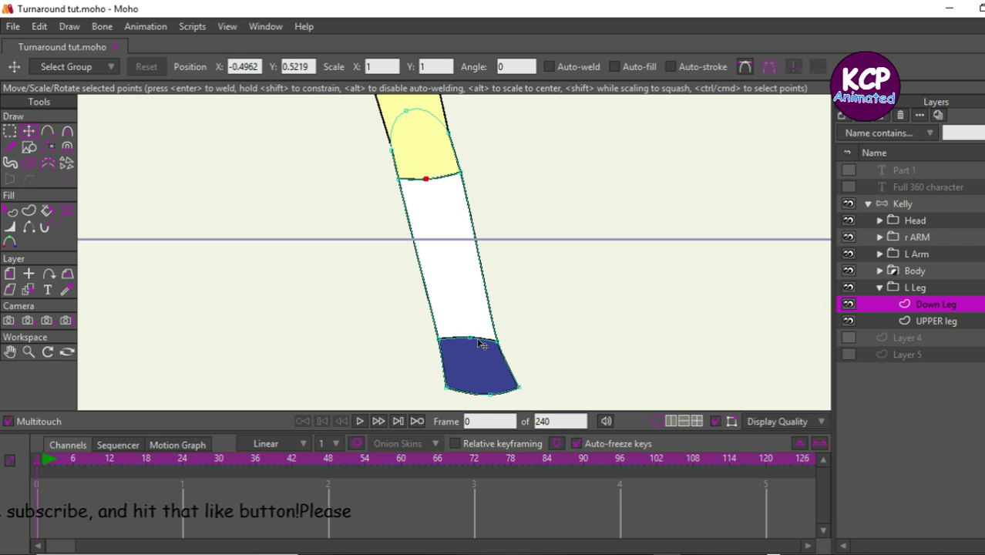
left_click(491, 395)
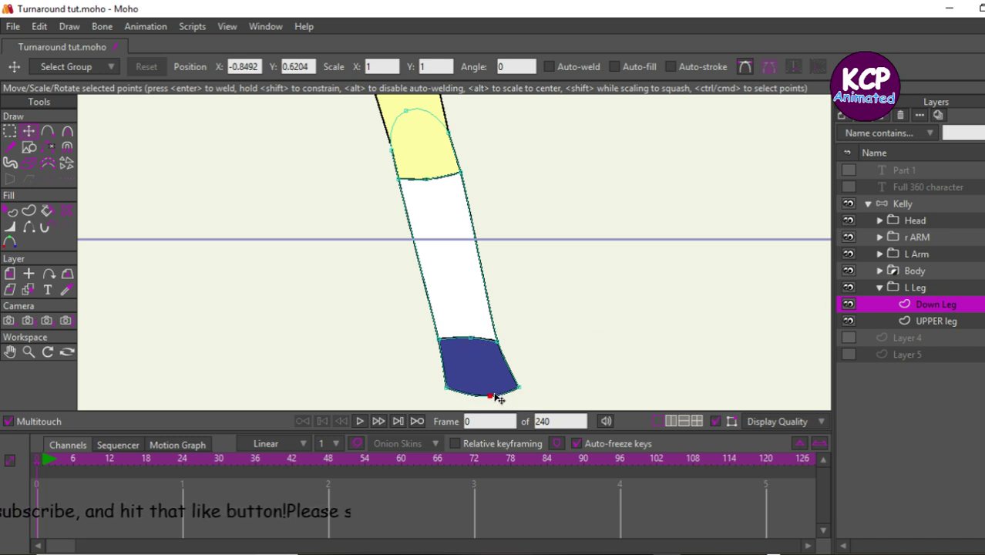
Draw a small white rectangle in the middle of the blue shoe and split its edges to add a midpoint on each side.
left_click(28, 146)
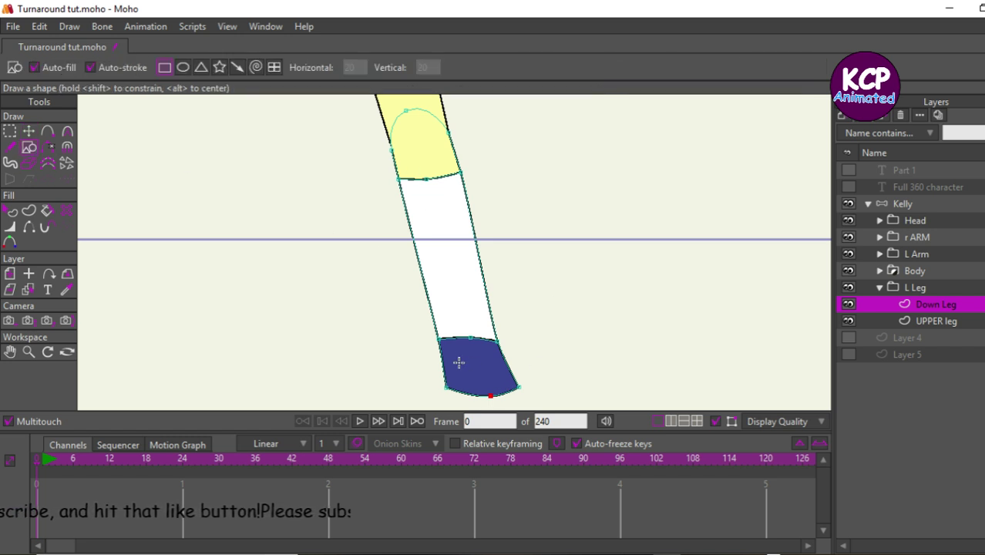
left_click_drag(455, 361, 493, 371)
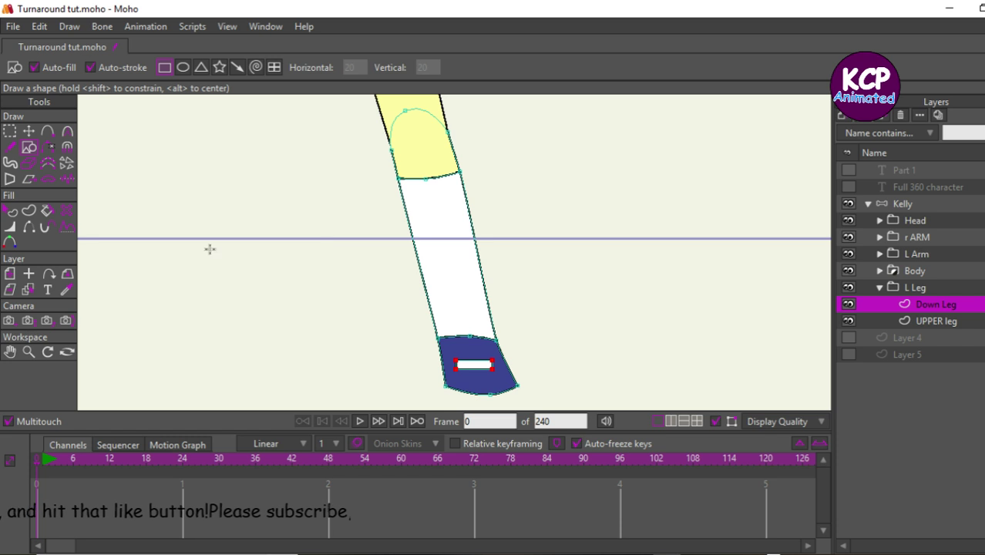
left_click(28, 351)
left_click_drag(270, 342, 716, 347)
left_click(9, 351)
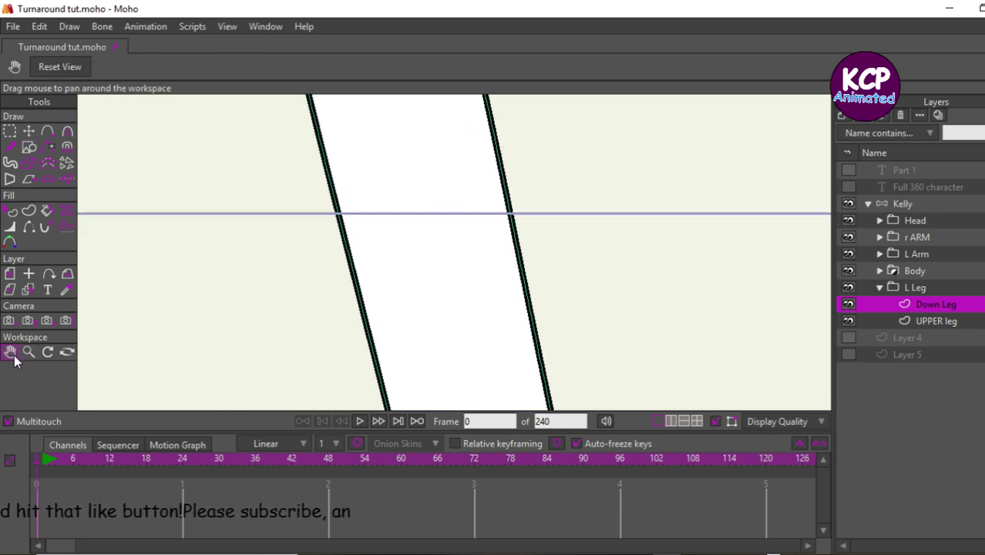
left_click_drag(257, 356, 308, 182)
left_click_drag(387, 292, 350, 268)
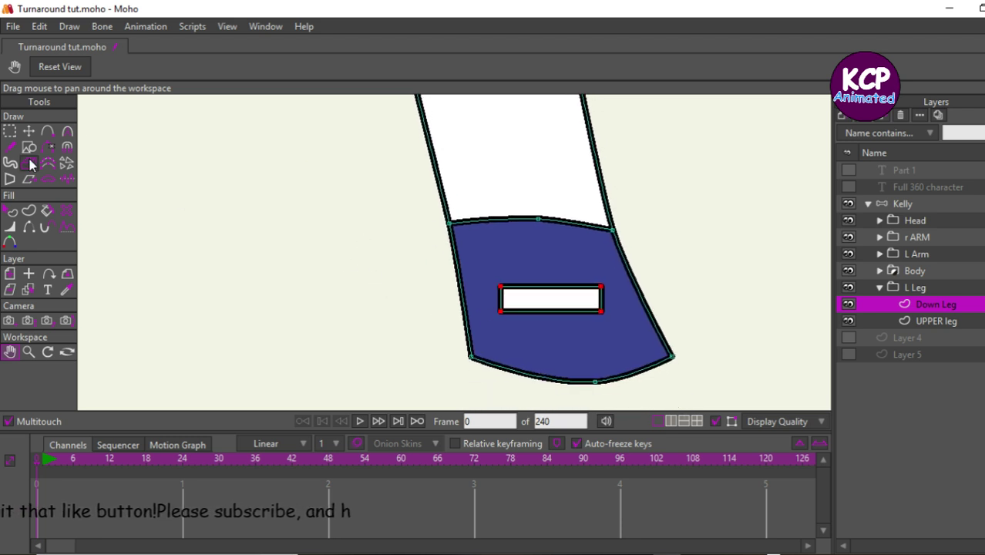
left_click(30, 133)
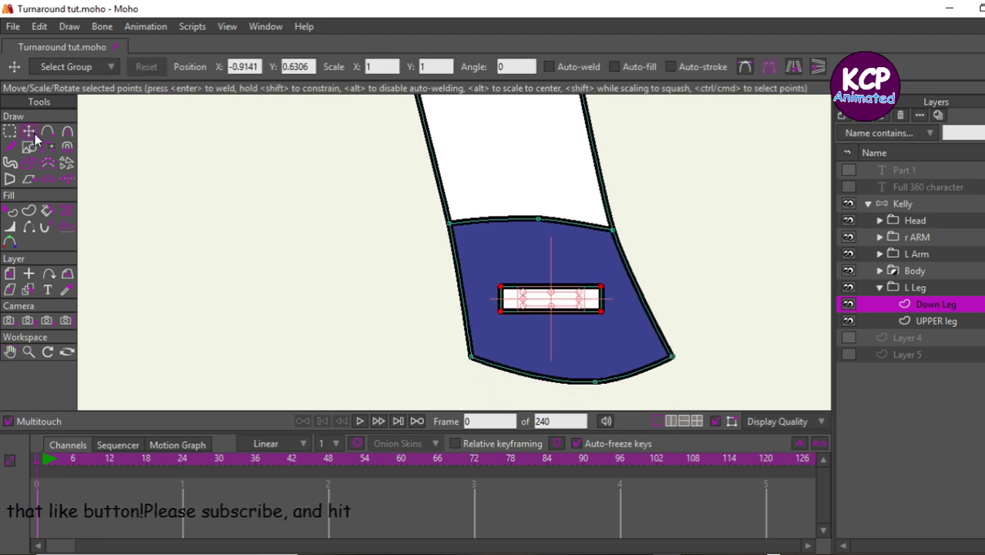
left_click(9, 131)
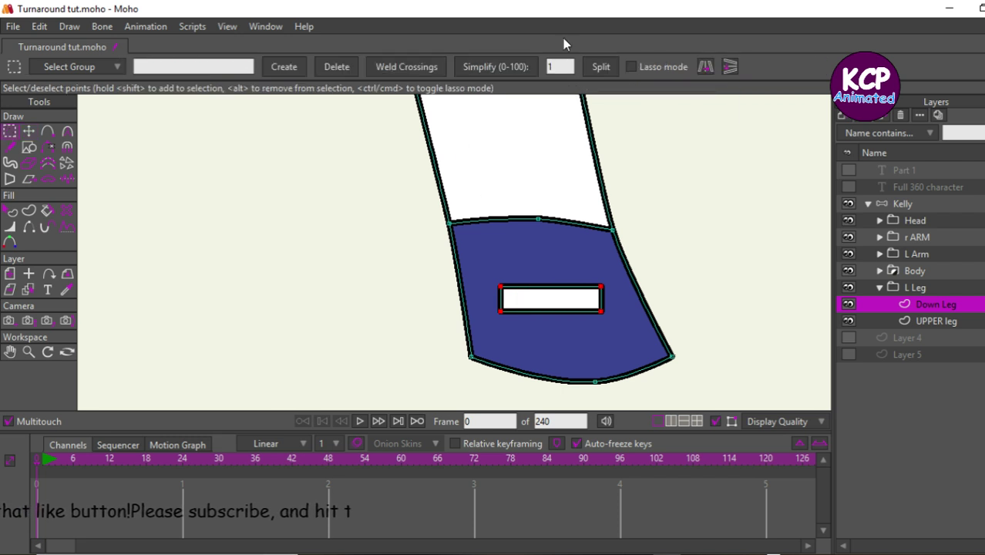
left_click(602, 67)
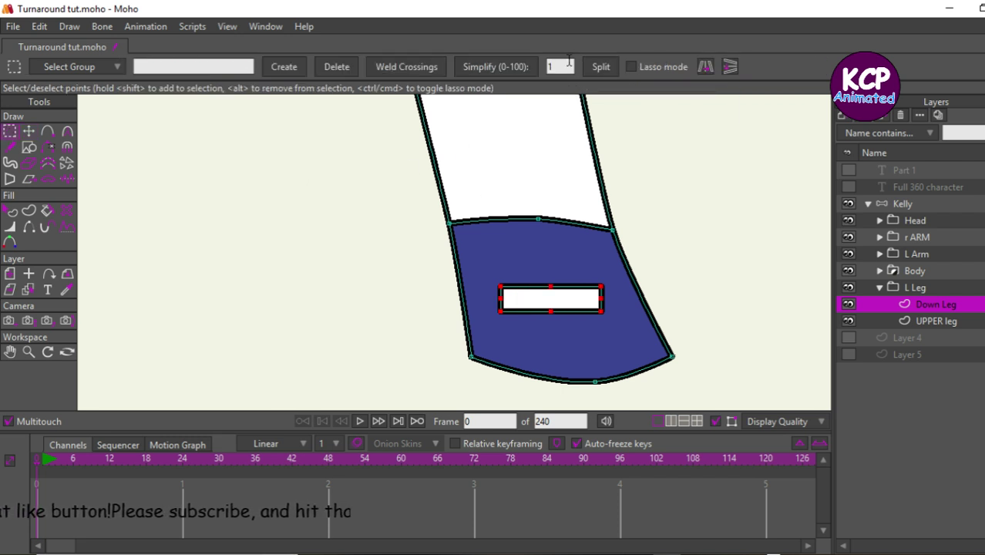
left_click(302, 227)
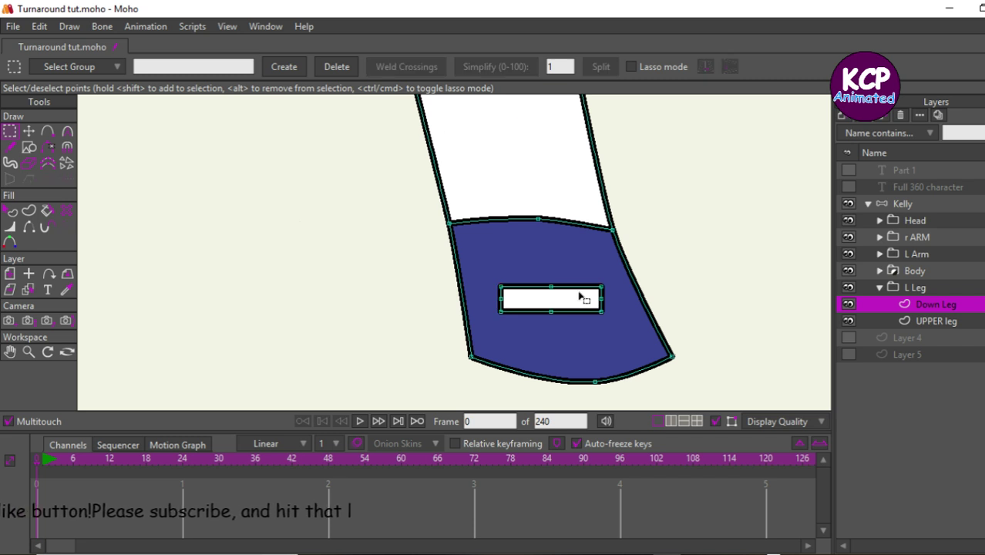
Reshape the white rectangle on the shoe by spreading its corners outward, tilting its top edge and pulling its bottom midpoint down.
left_click(29, 131)
left_click_drag(608, 295, 614, 308)
left_click_drag(553, 312, 554, 314)
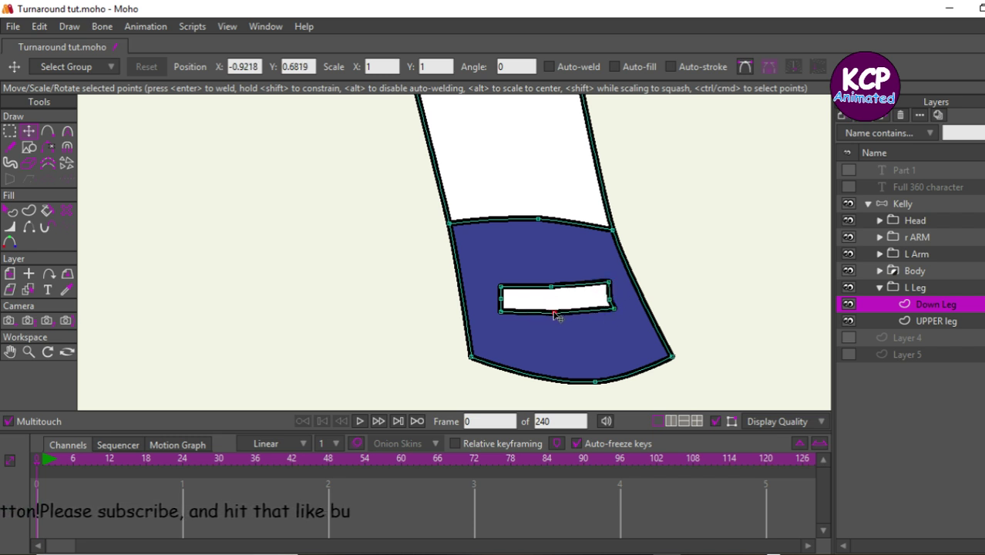
left_click_drag(505, 296, 489, 305)
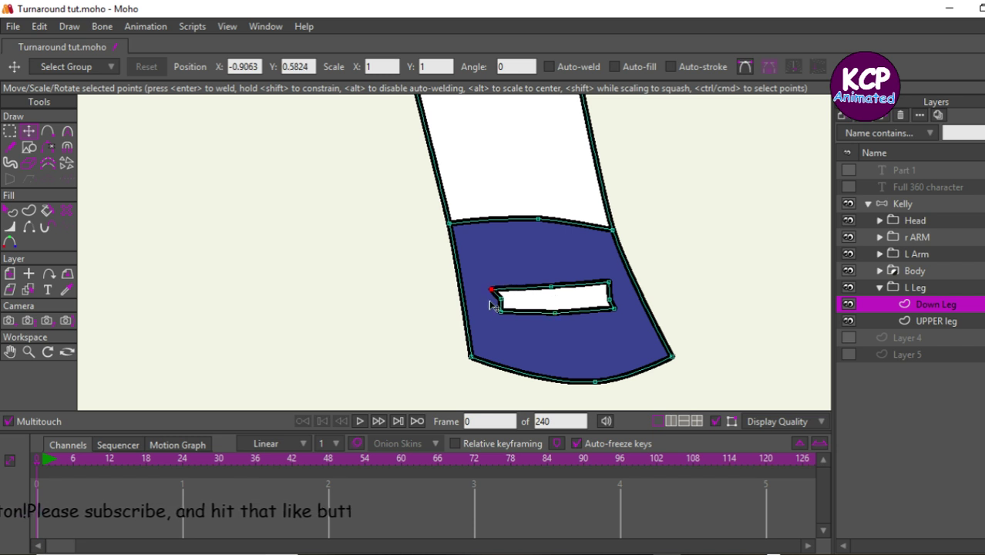
left_click_drag(551, 286, 549, 283)
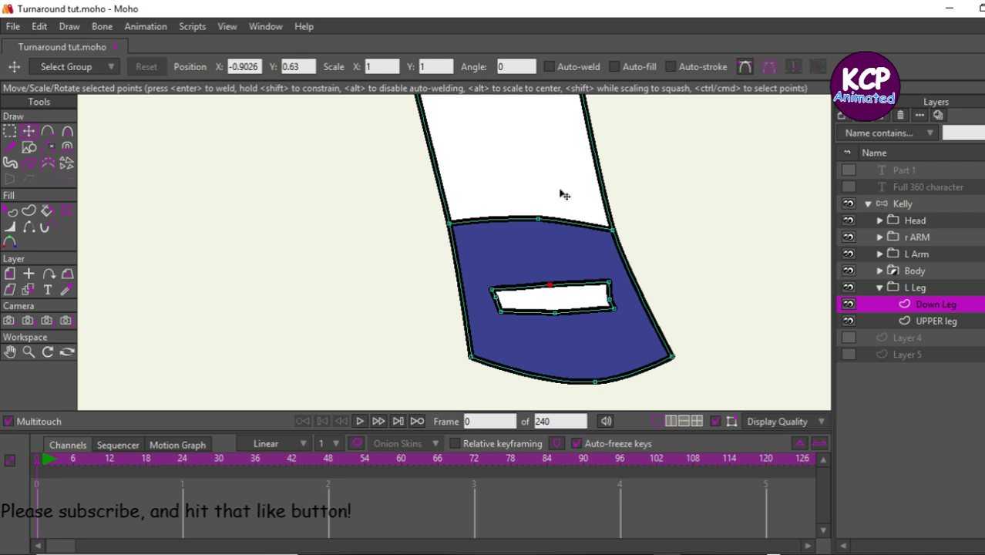
left_click_drag(555, 318, 559, 322)
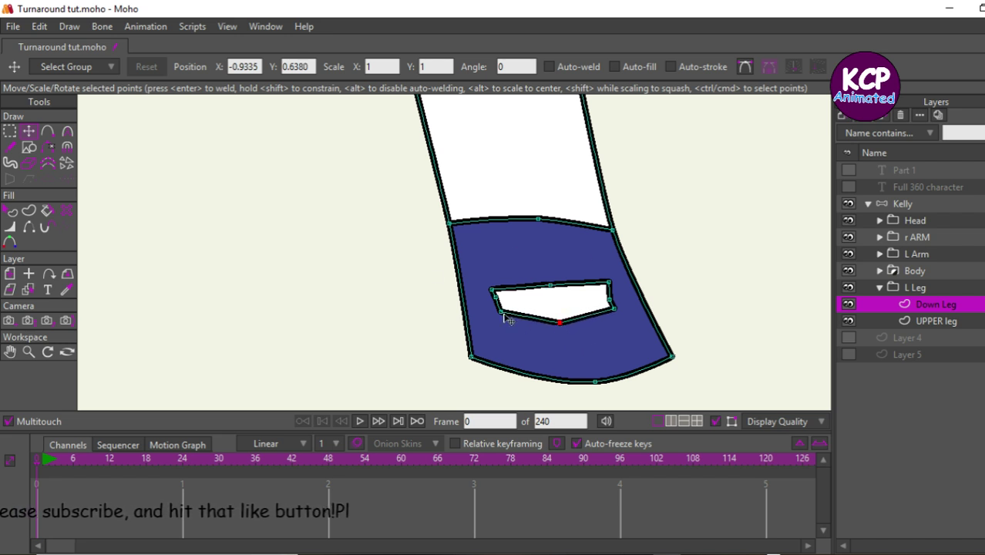
Curve the white opening's bottom midpoint to a curvature of about 0.48 and move its upper corners inward so the sides slant.
left_click(67, 132)
left_click_drag(594, 326, 520, 268)
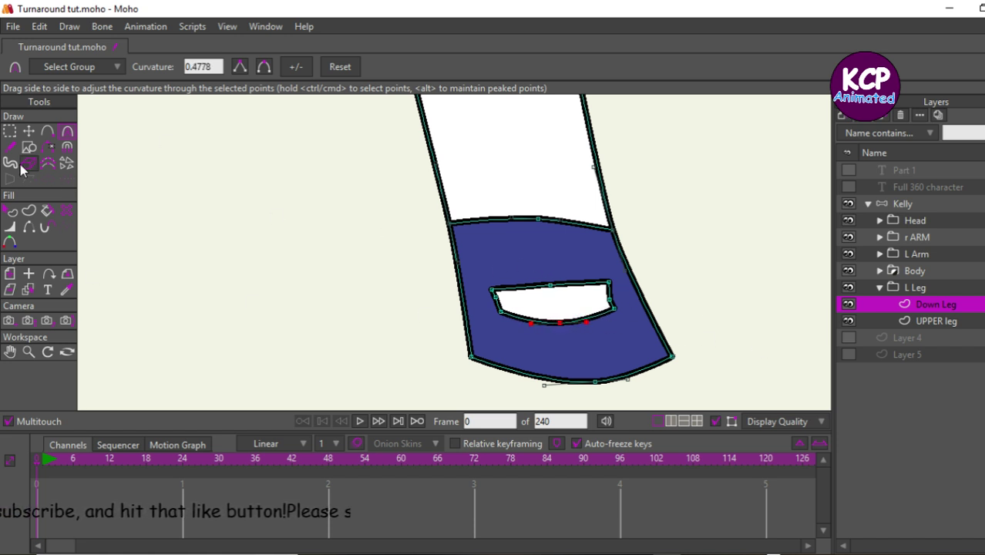
left_click(28, 131)
left_click_drag(615, 291, 603, 290)
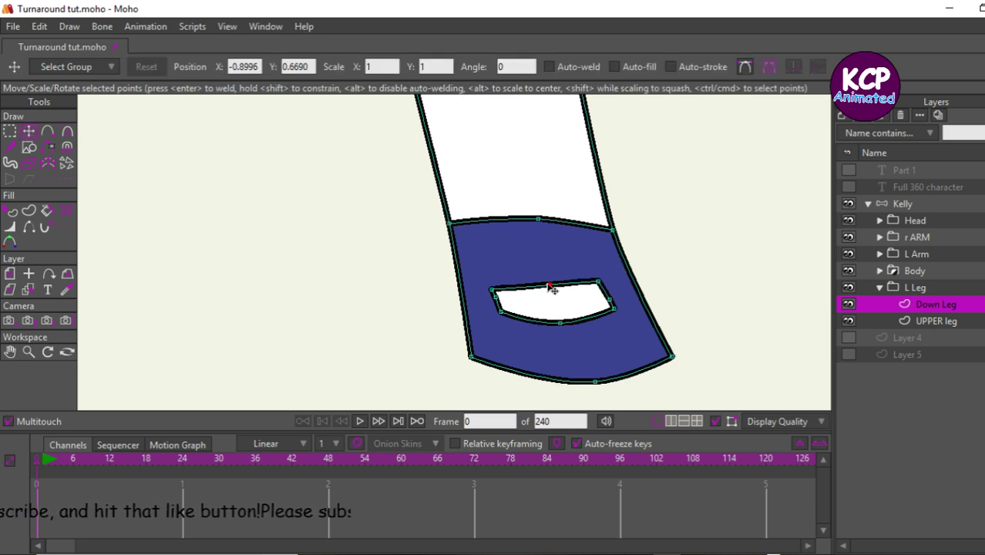
left_click(491, 290)
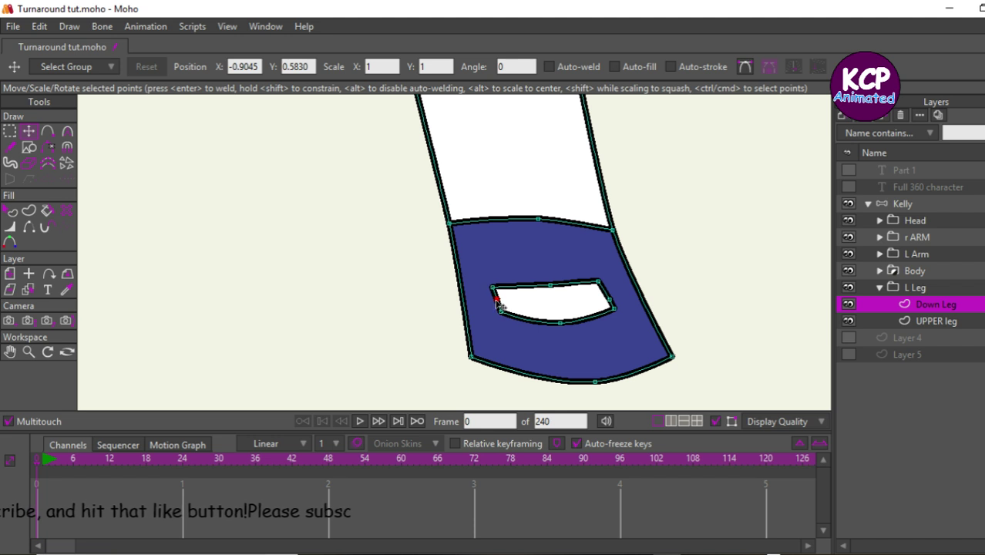
left_click(500, 312)
left_click_drag(500, 319, 498, 315)
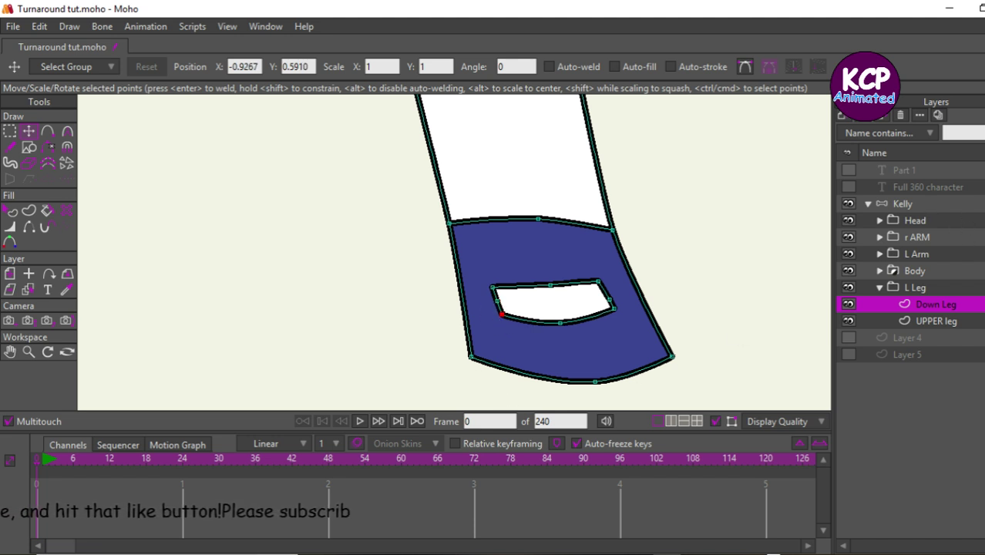
Widen the UPPER leg's inner thigh under the skirt and fit its knee points to the lower leg's outline.
left_click(947, 286)
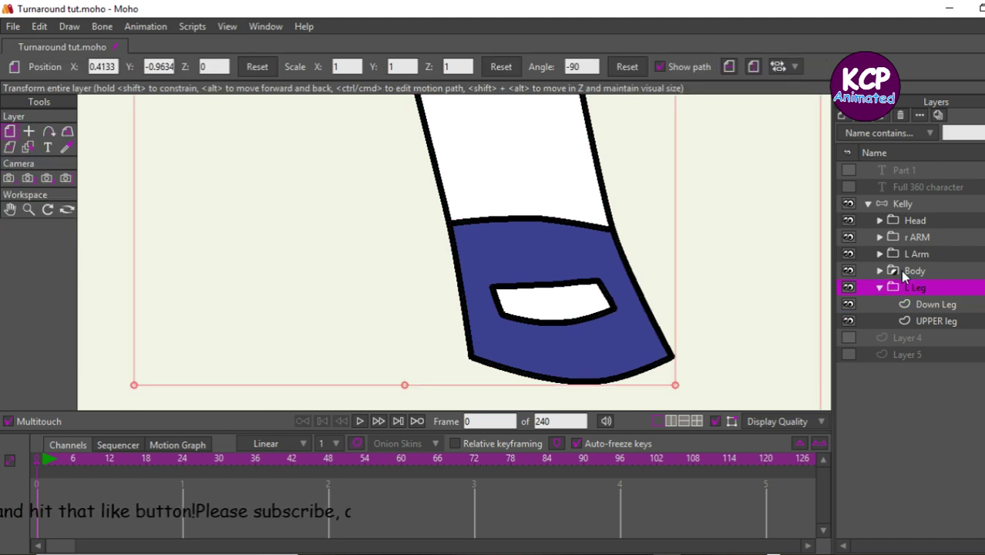
key("ctrl+r")
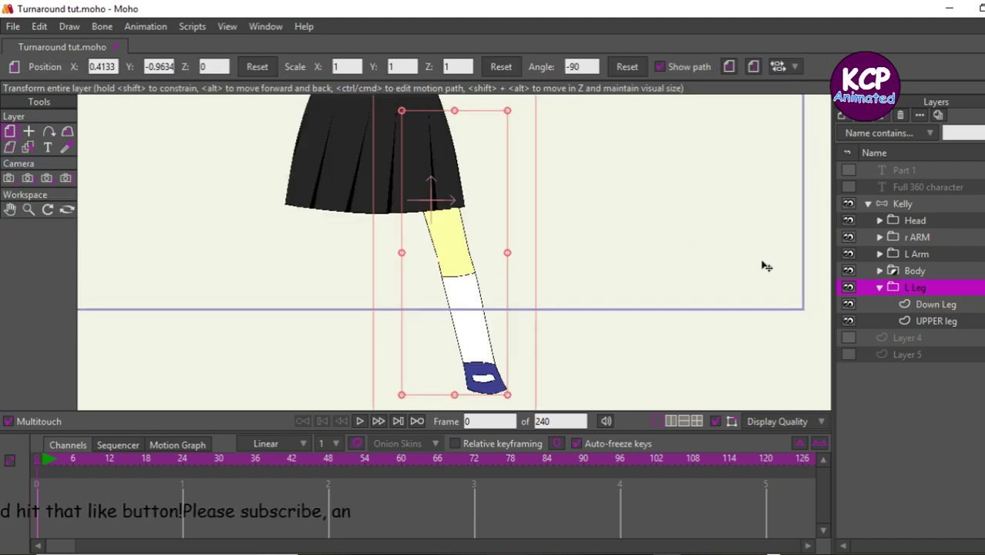
left_click(936, 305)
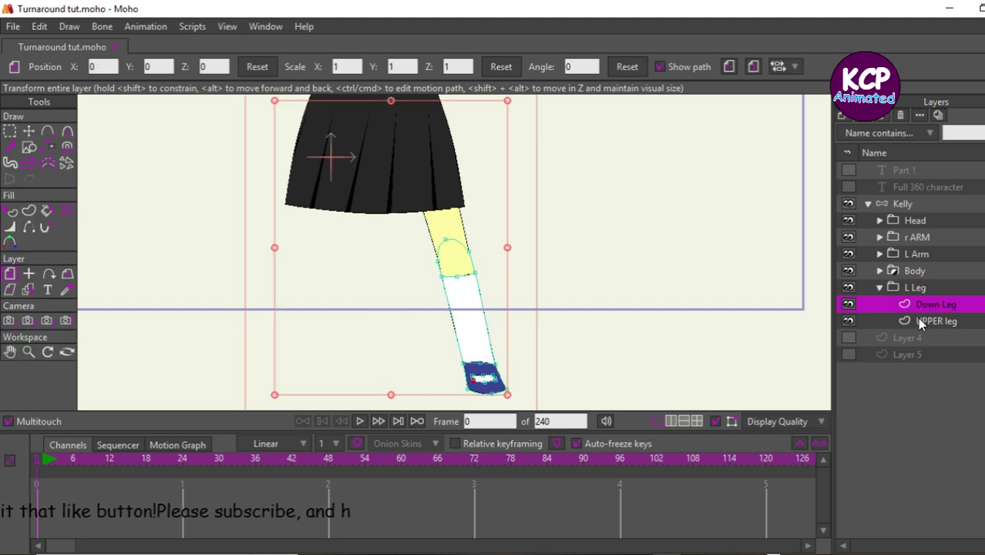
left_click(917, 319)
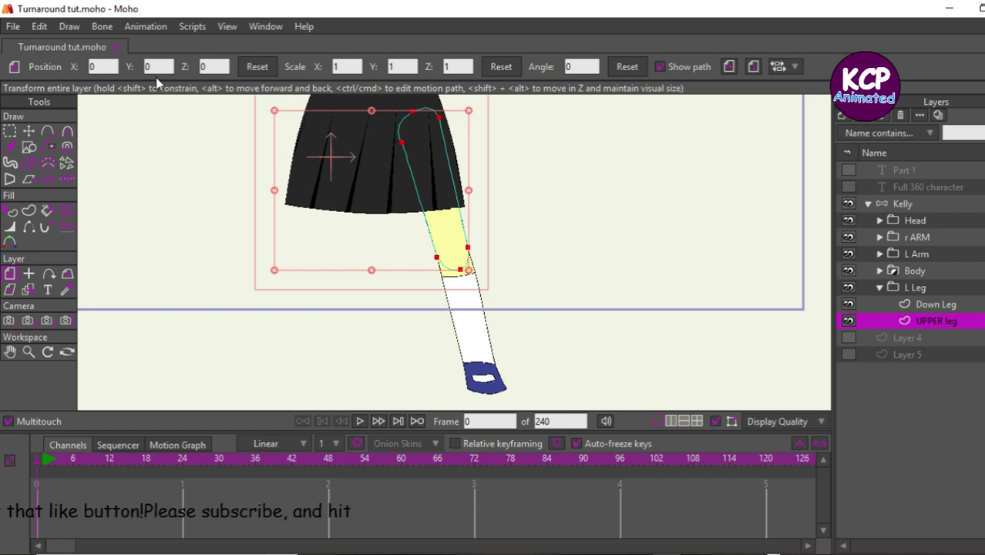
left_click(29, 132)
left_click_drag(401, 143, 382, 149)
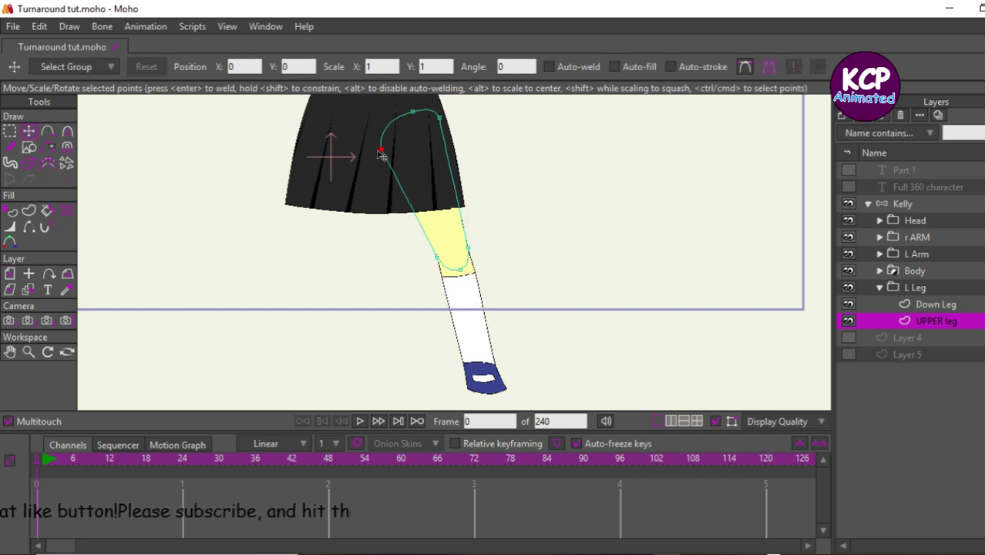
left_click_drag(436, 259, 407, 264)
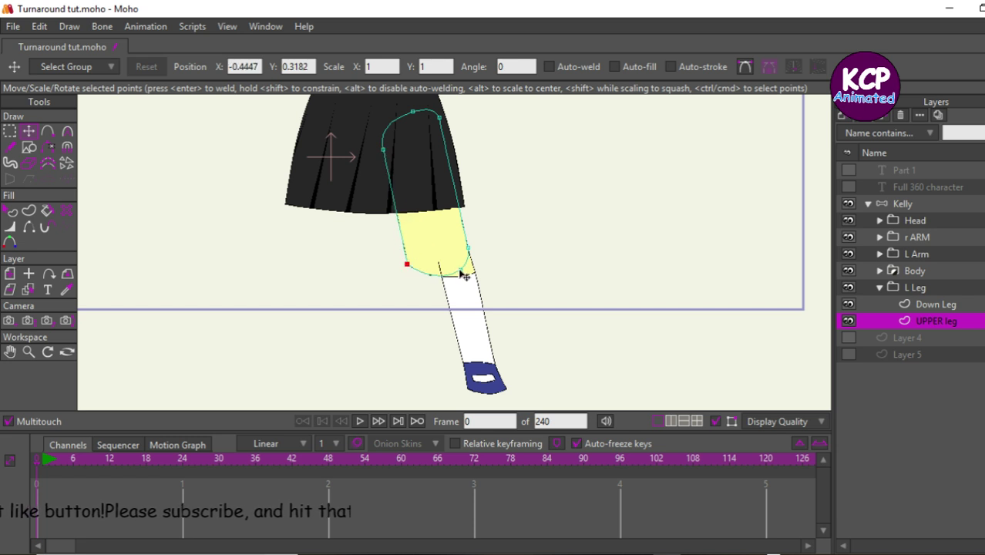
left_click_drag(468, 247, 465, 250)
left_click_drag(407, 265, 441, 268)
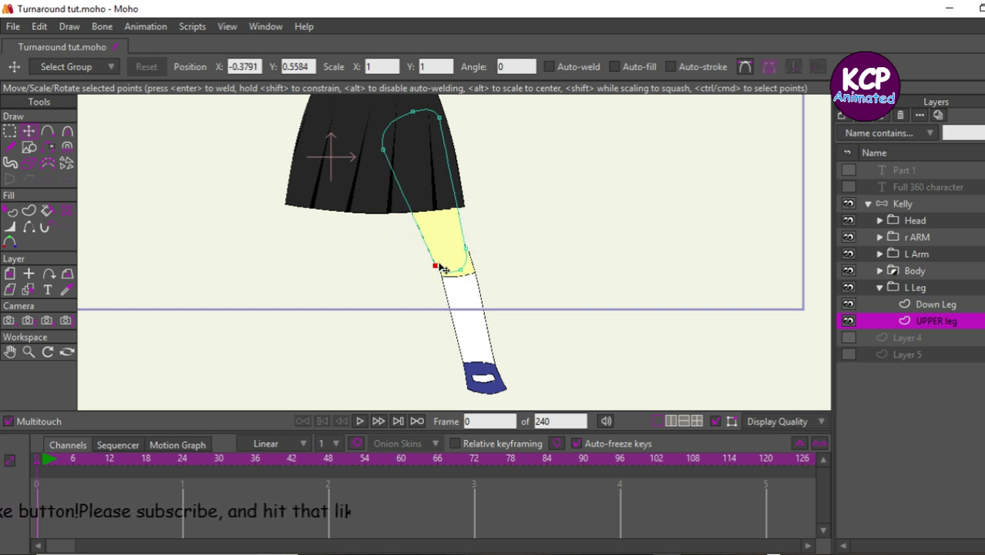
Adjust the UPPER leg's two top points beneath the skirt to round off the thigh.
left_click(437, 118)
left_click(412, 113)
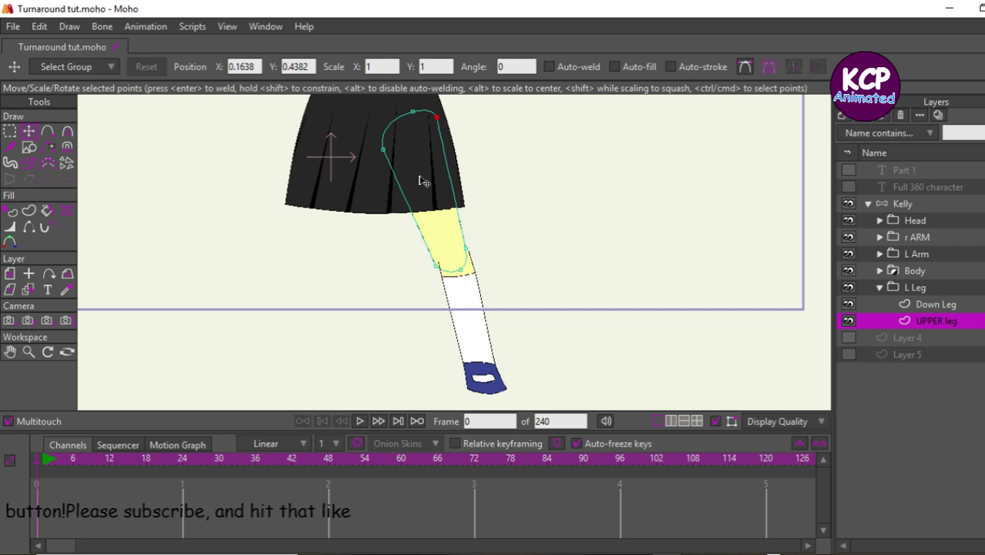
left_click_drag(412, 112, 403, 117)
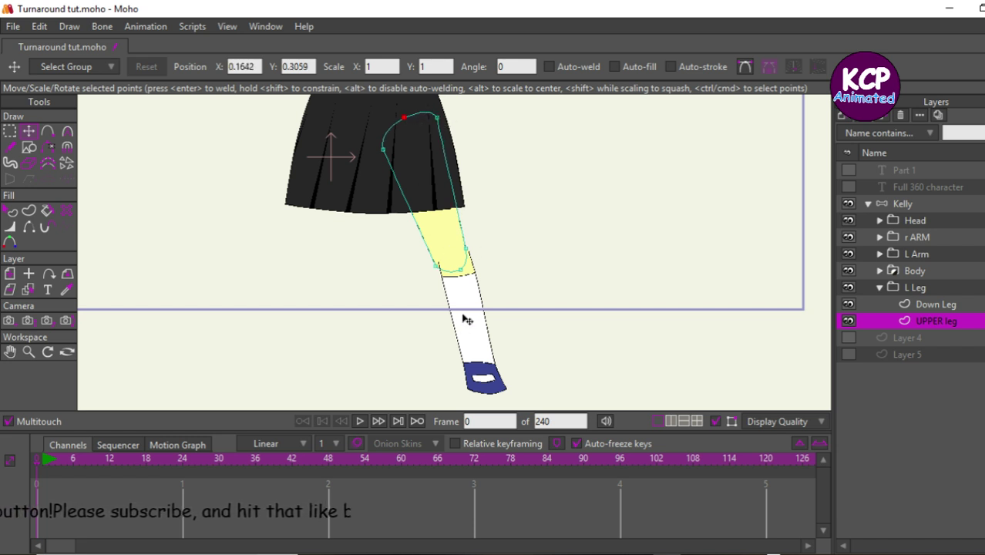
Move the Down Leg's two side knee points to line up with the UPPER leg's outline.
left_click(932, 304)
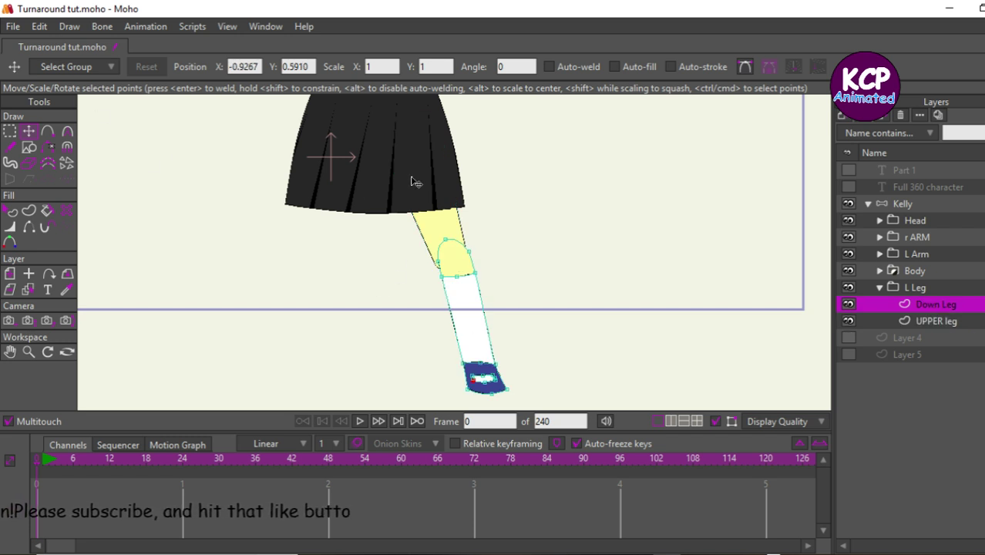
scroll(415, 182, "up", 2)
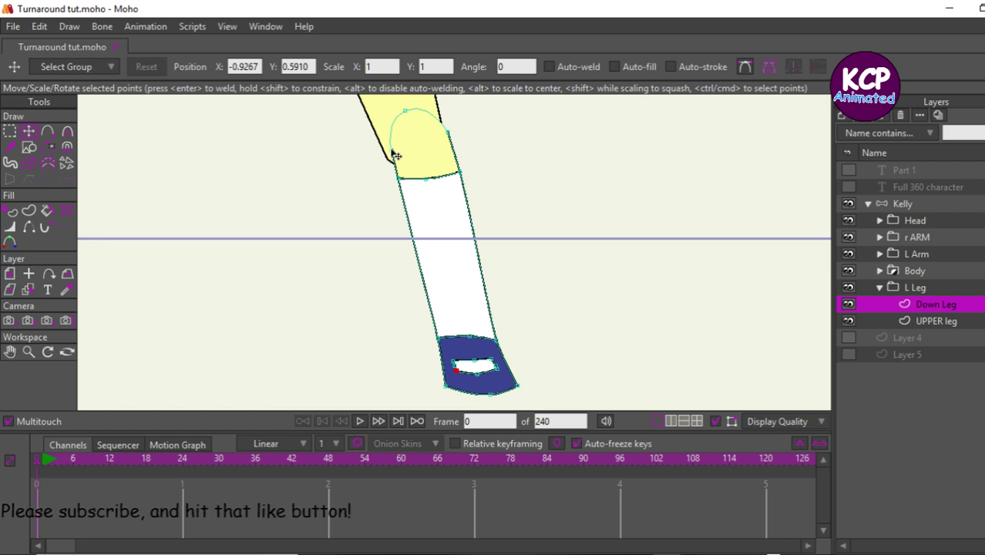
left_click_drag(395, 155, 389, 162)
left_click(444, 135)
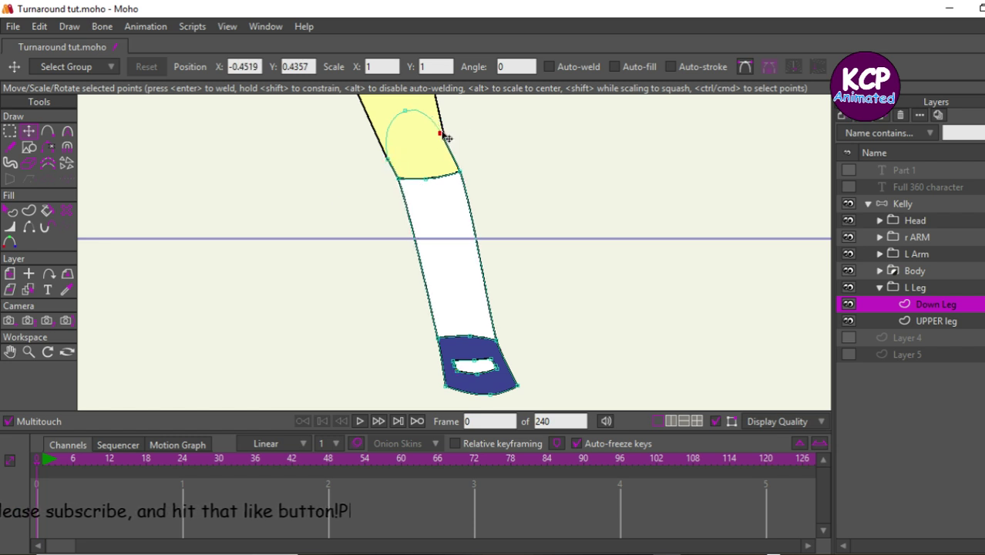
left_click_drag(447, 137, 449, 134)
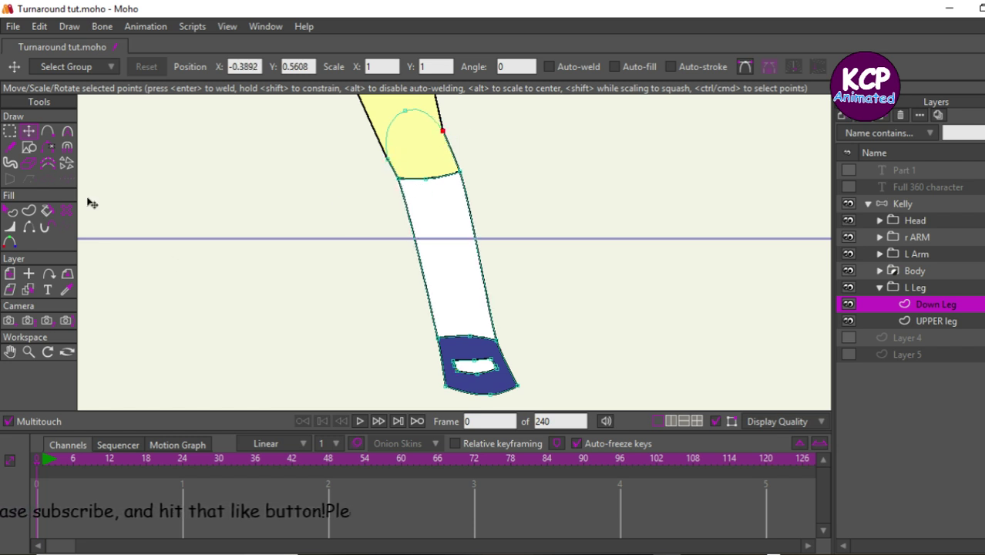
Select all the shoe's points, shift the shoe outward and rotate it slightly counterclockwise to follow the leg's slant.
left_click(9, 131)
left_click_drag(387, 312, 608, 421)
left_click(29, 131)
left_click_drag(348, 308, 360, 308)
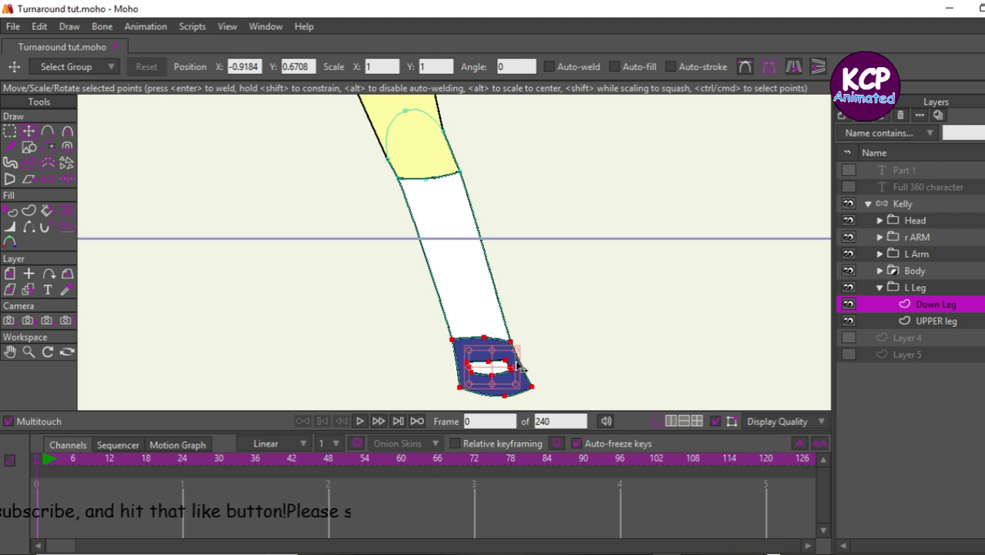
left_click_drag(522, 368, 516, 361)
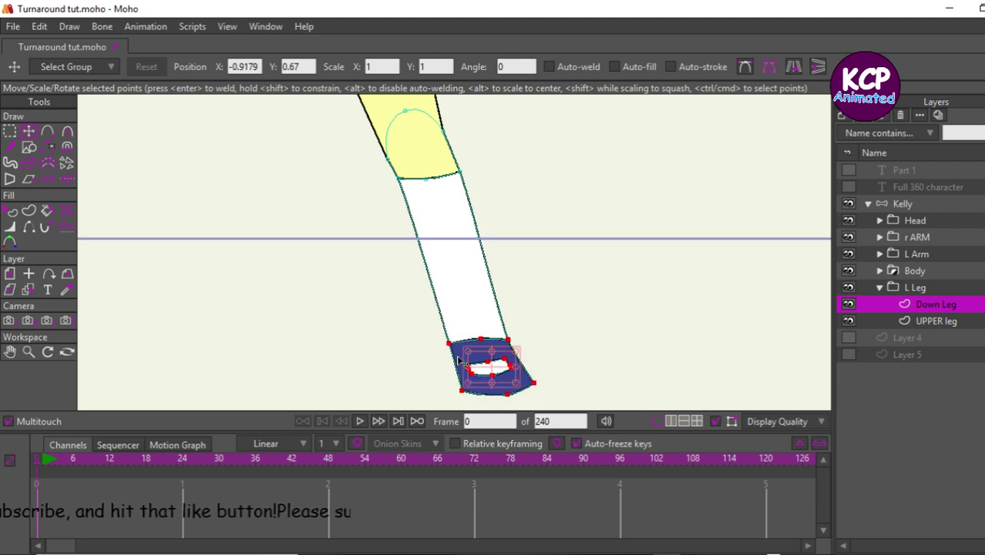
left_click(405, 345)
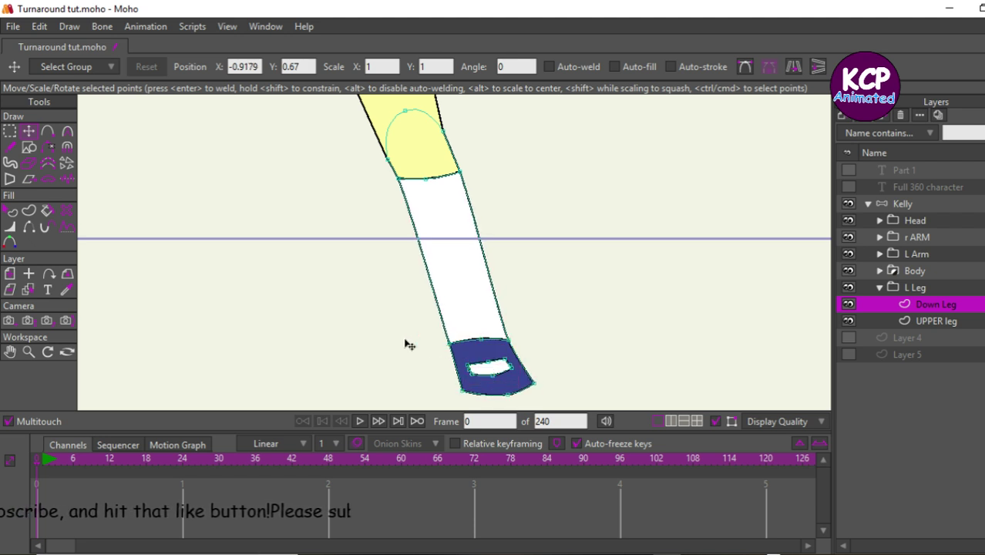
Nudge the Down Leg's outer point at the top of the sock slightly inward to smooth the knee outline.
left_click(460, 177)
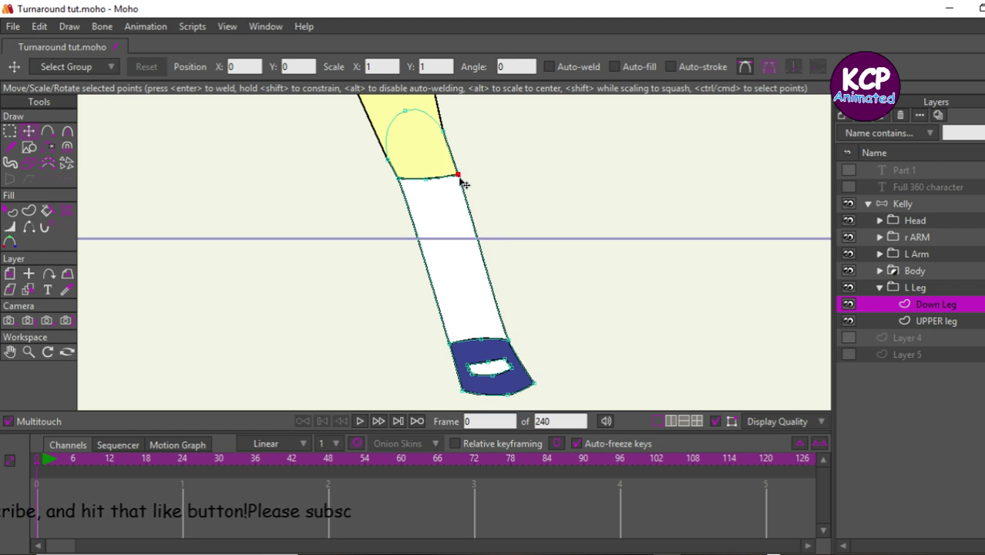
left_click_drag(461, 180, 397, 183)
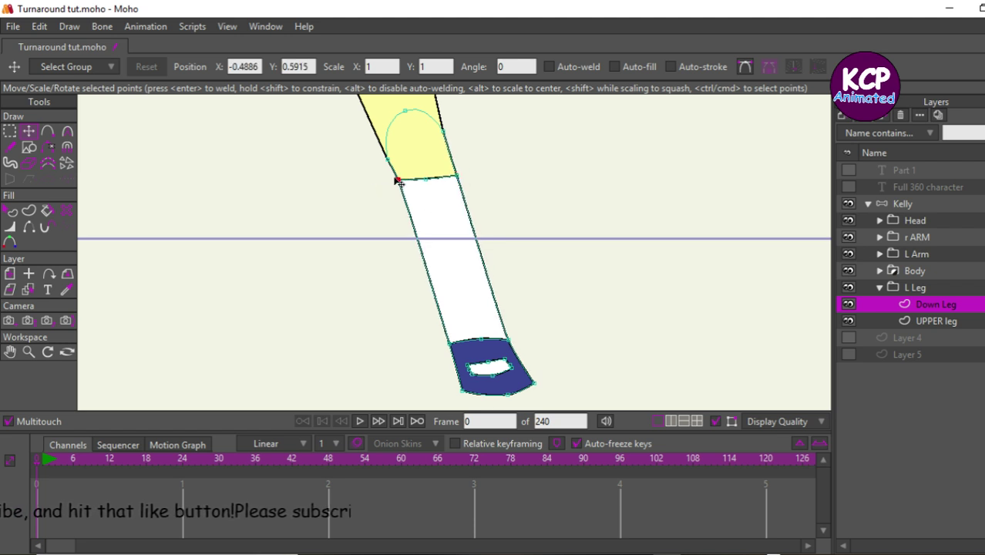
key("ctrl+z")
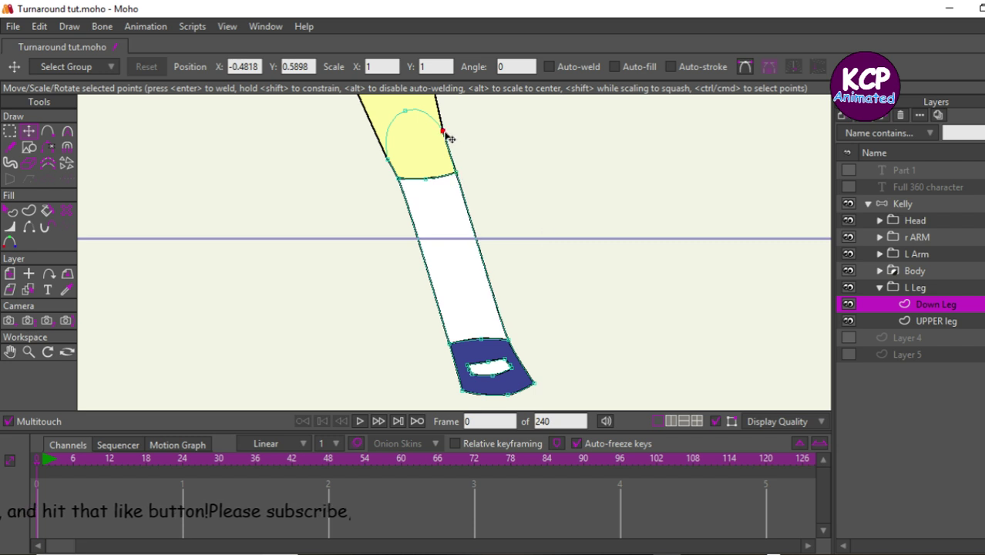
left_click(389, 161)
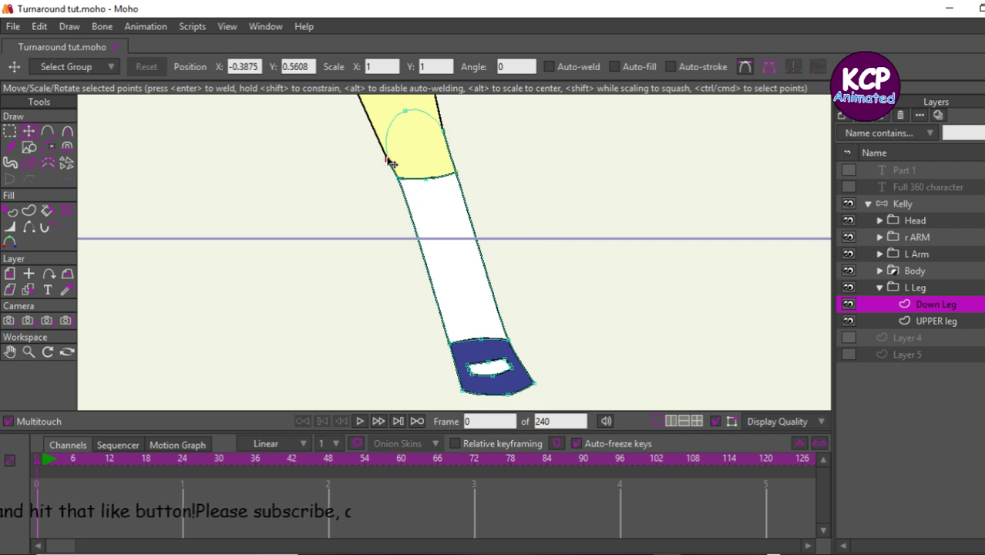
left_click(454, 177, "shift")
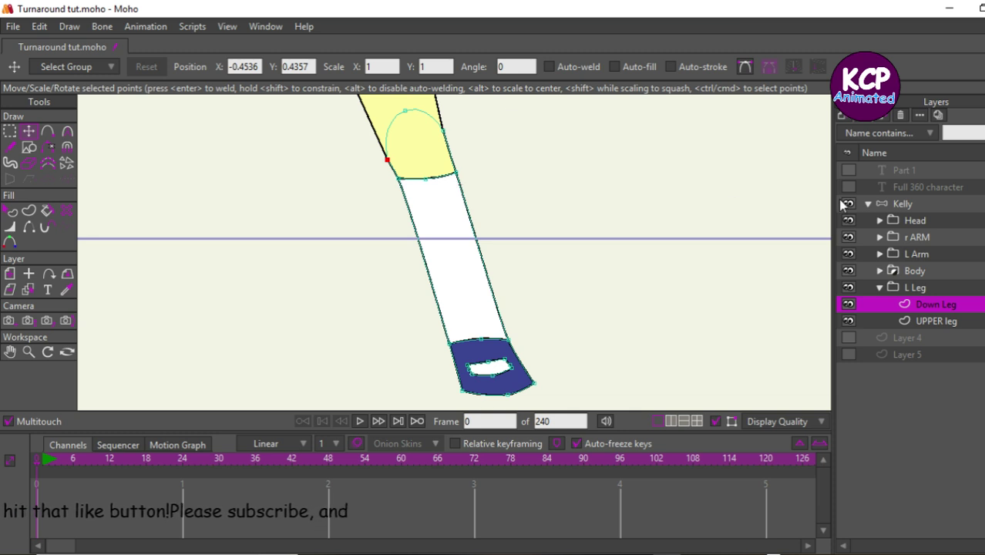
Render the current frame to examine how the left leg joins below the skirt, and close the preview.
key("ctrl+r")
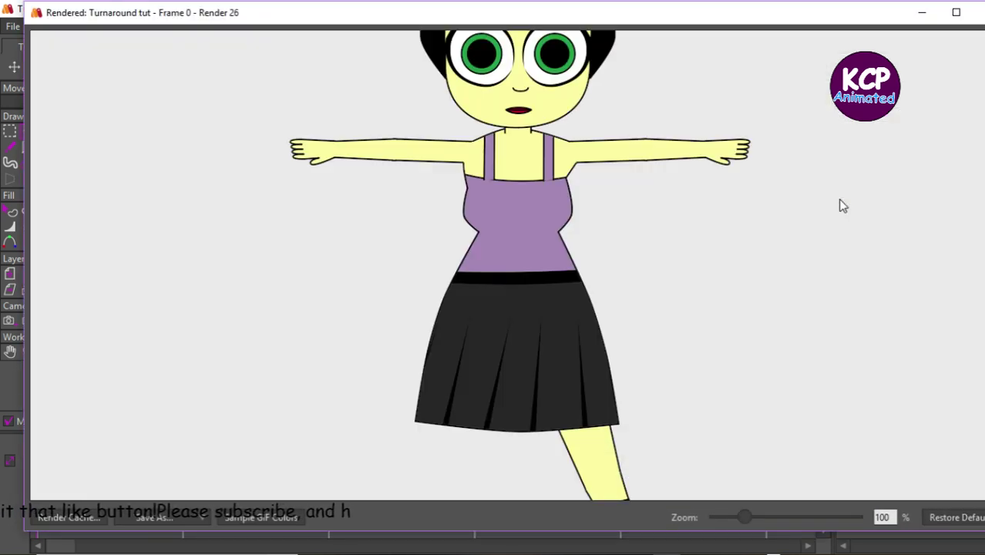
scroll(655, 309, "down", 1)
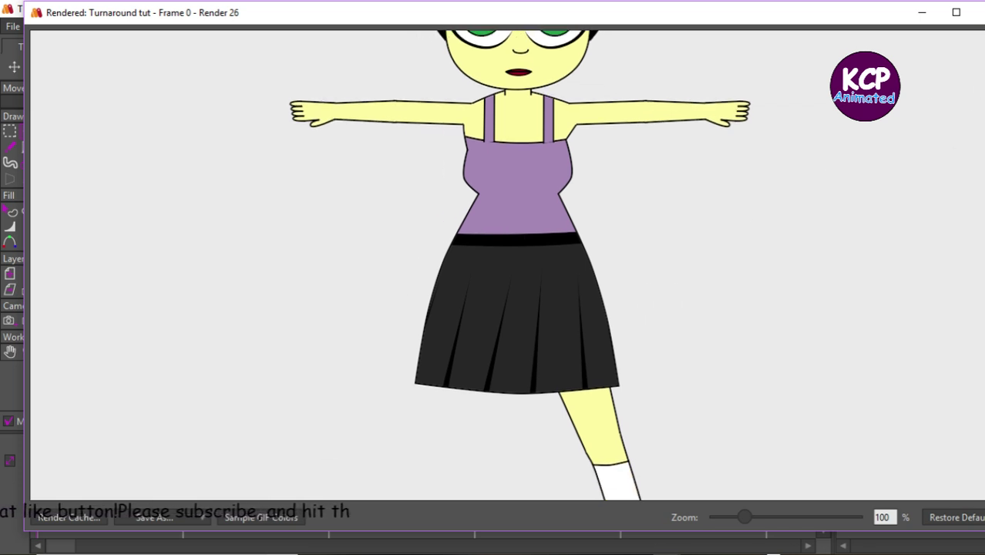
left_click(977, 13)
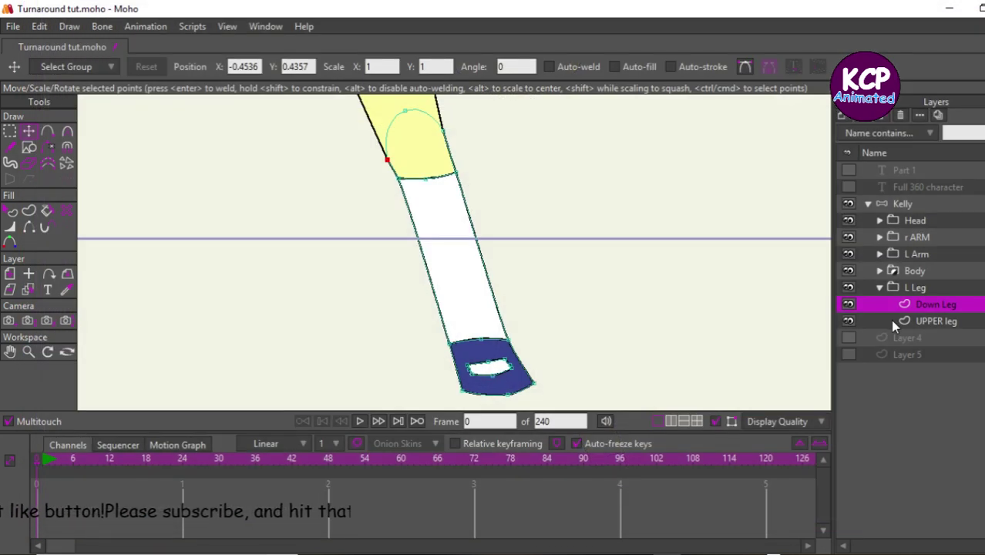
Select the Down Leg's skin-coloured knee shape for styling and return to the Kelly layer.
left_click(11, 212)
left_click(420, 165)
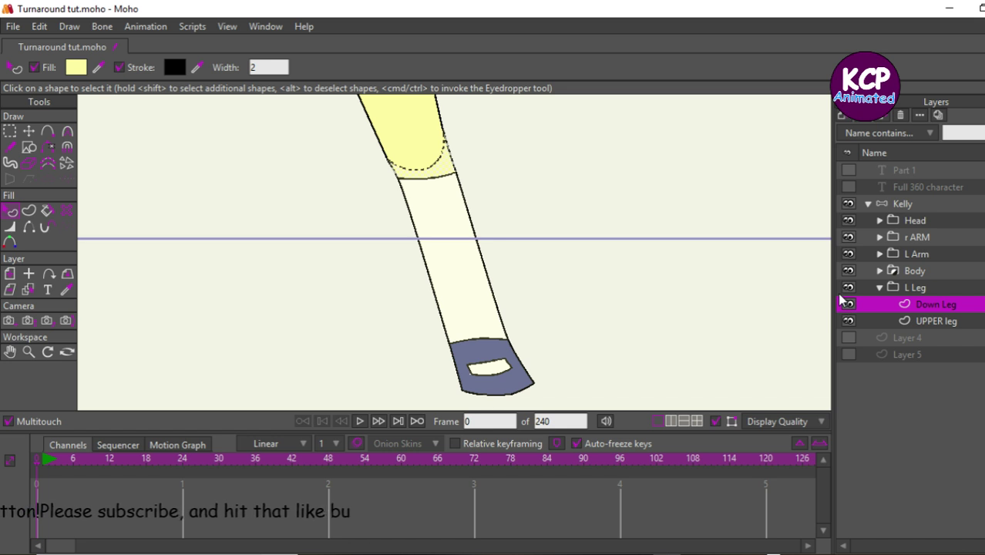
left_click_drag(839, 294, 827, 294)
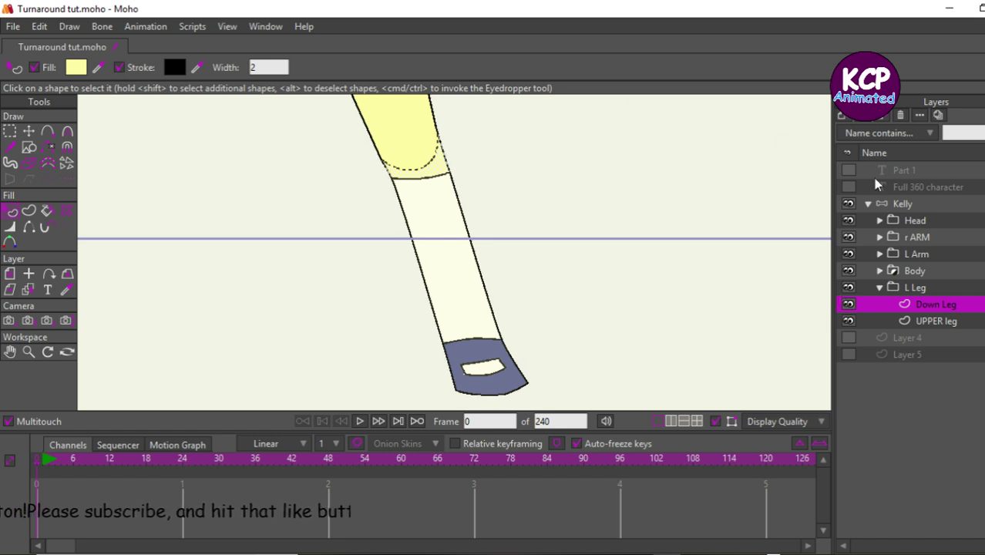
left_click(881, 203)
key("ctrl+r")
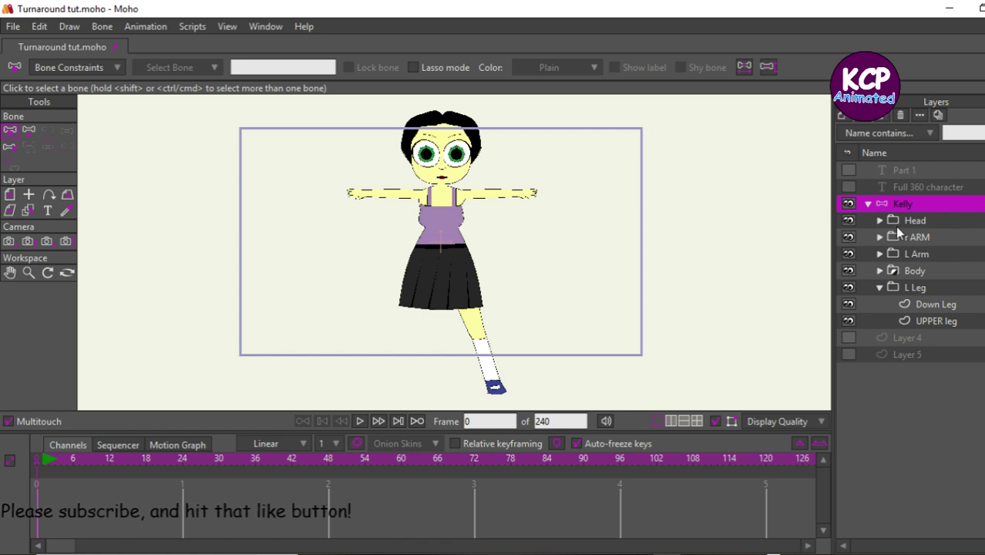
Expand the Body group, select the Neckline layer and copy the default fill's hex code FDF9A1 from the style settings.
left_click(879, 270)
left_click(919, 372)
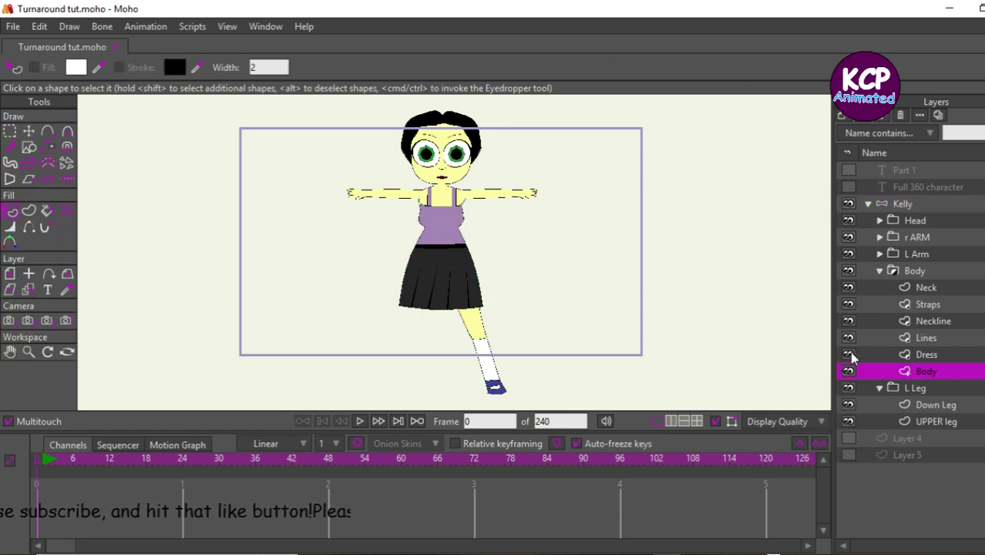
left_click(934, 321)
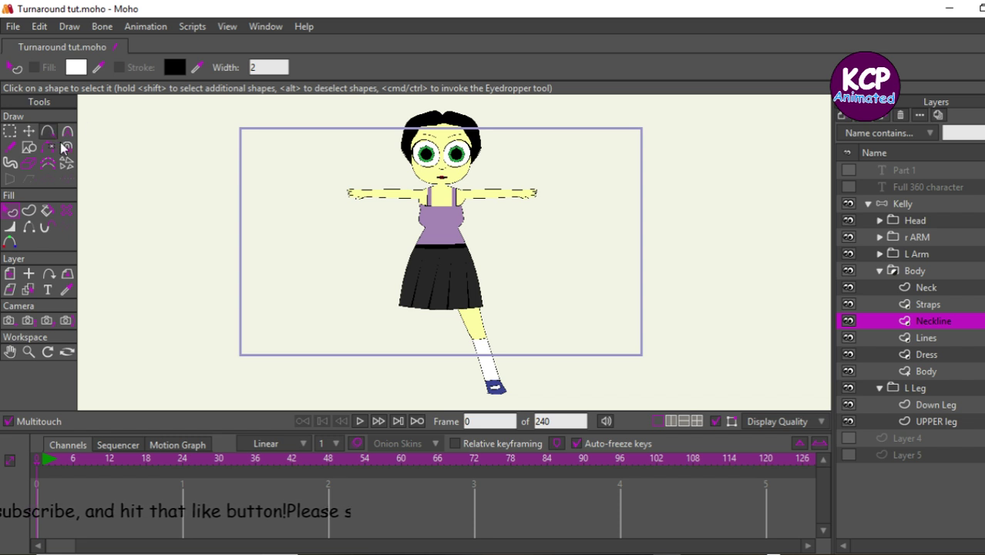
left_click(66, 289)
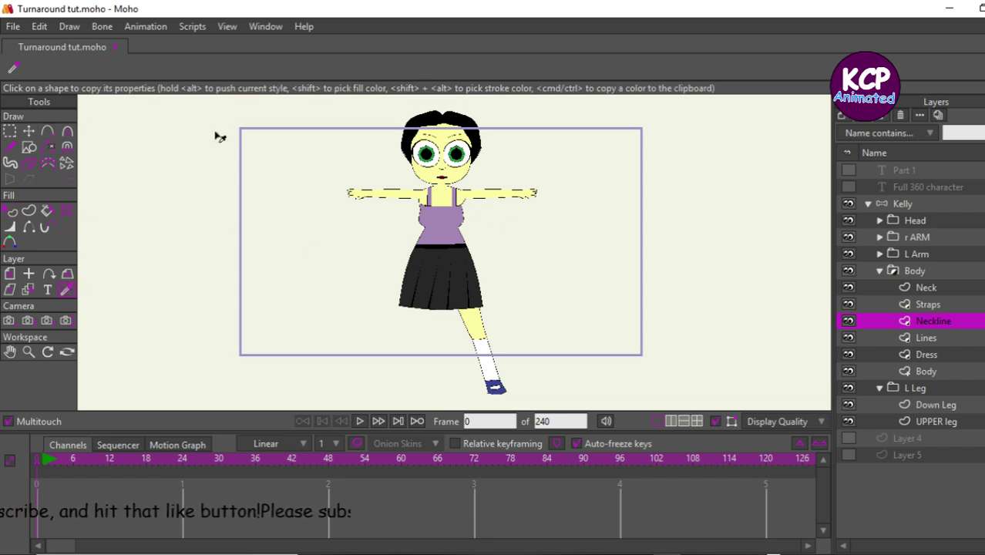
key("ctrl+t")
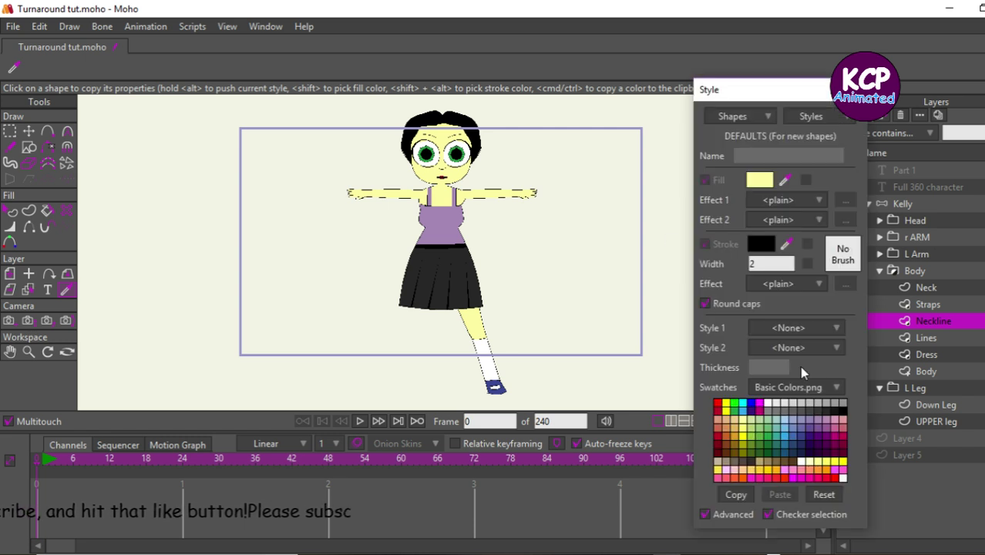
left_click(769, 182)
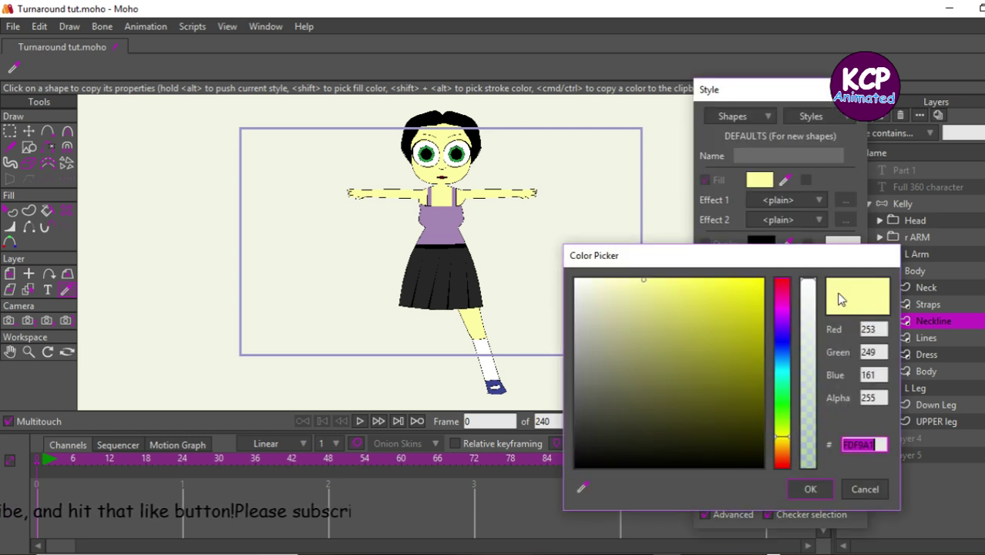
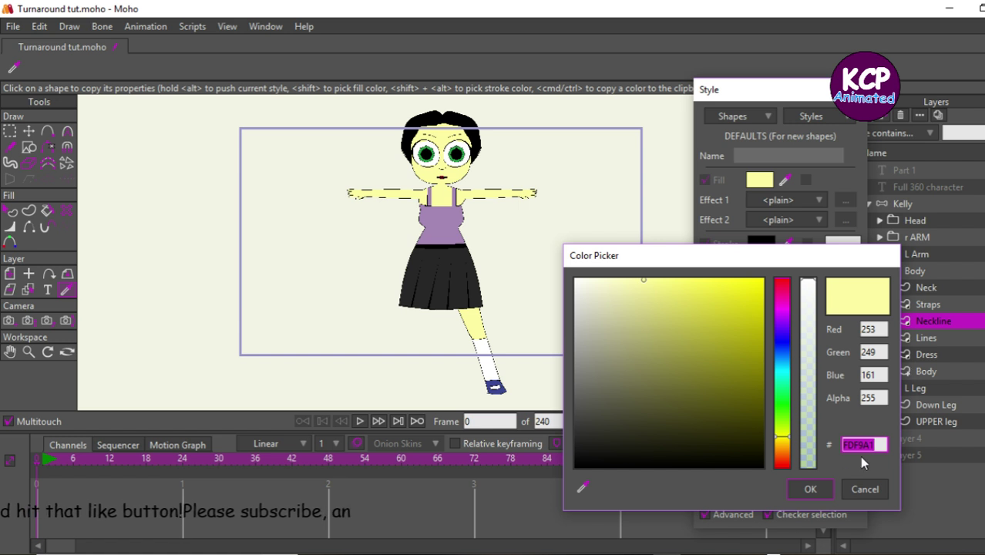
left_click(810, 488)
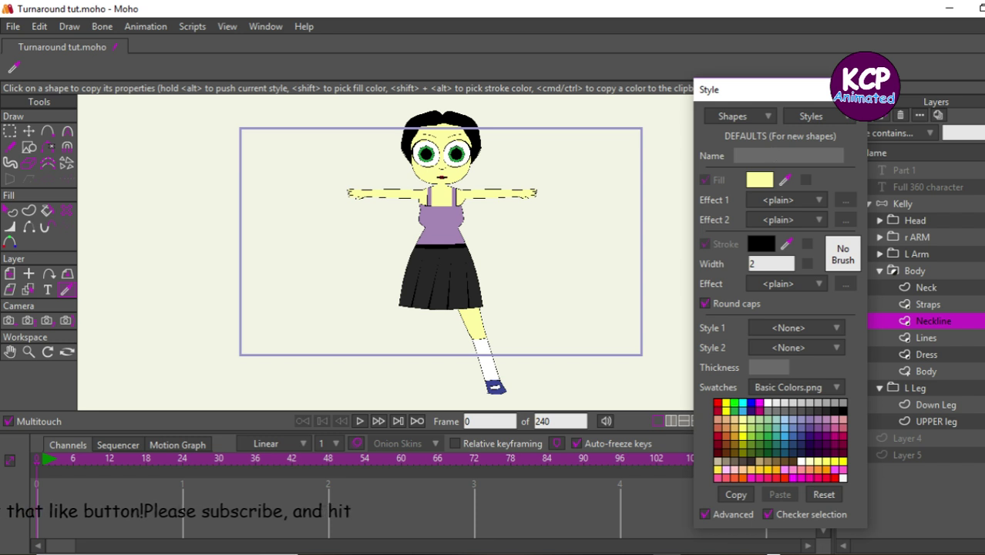
key("ctrl+t")
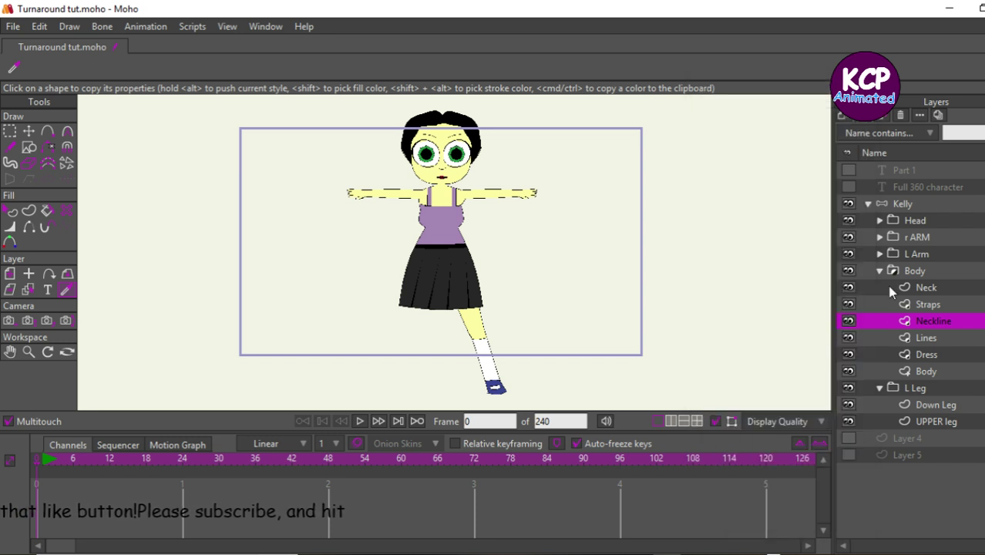
Set the fill colour of the Down Leg's knee shape to FDF9A1.
left_click(918, 406)
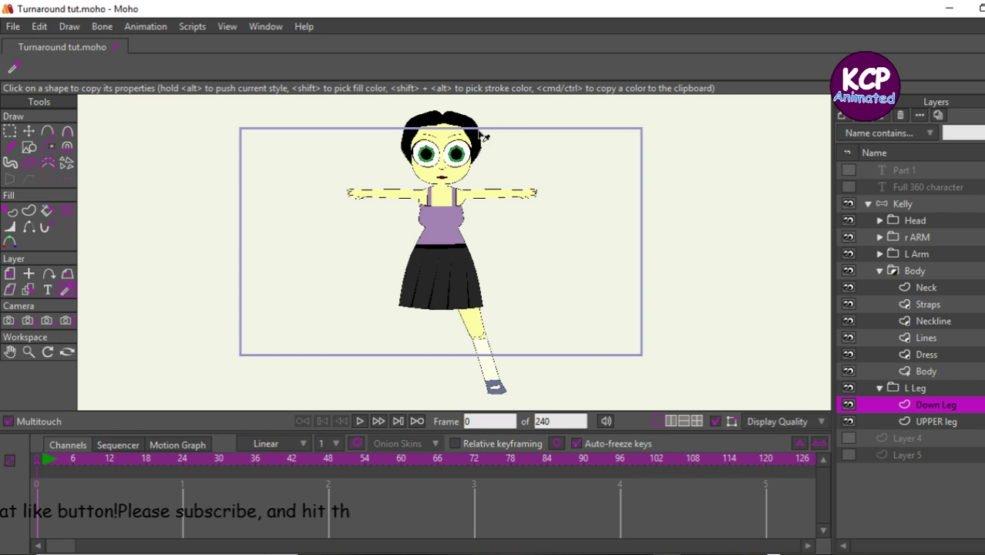
key("ctrl+t")
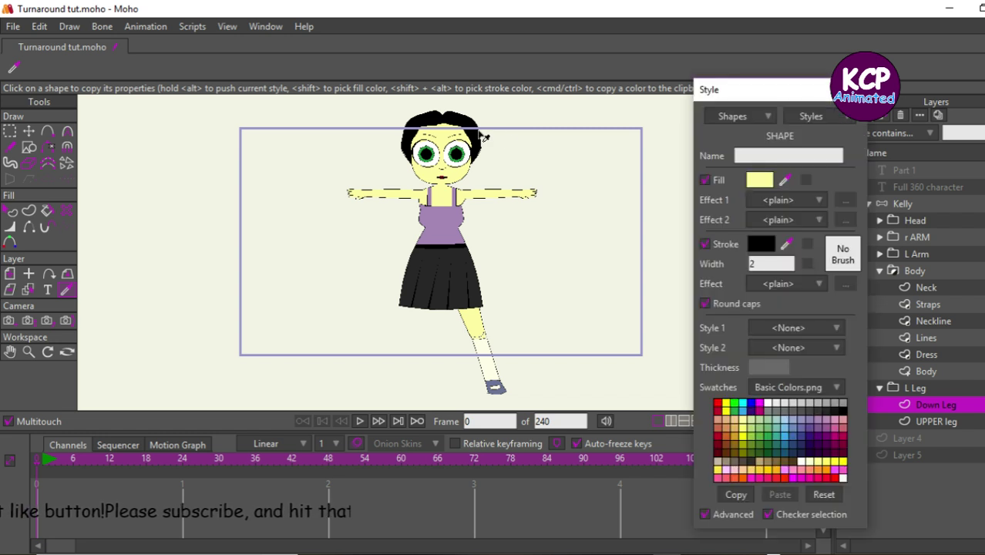
left_click(773, 185)
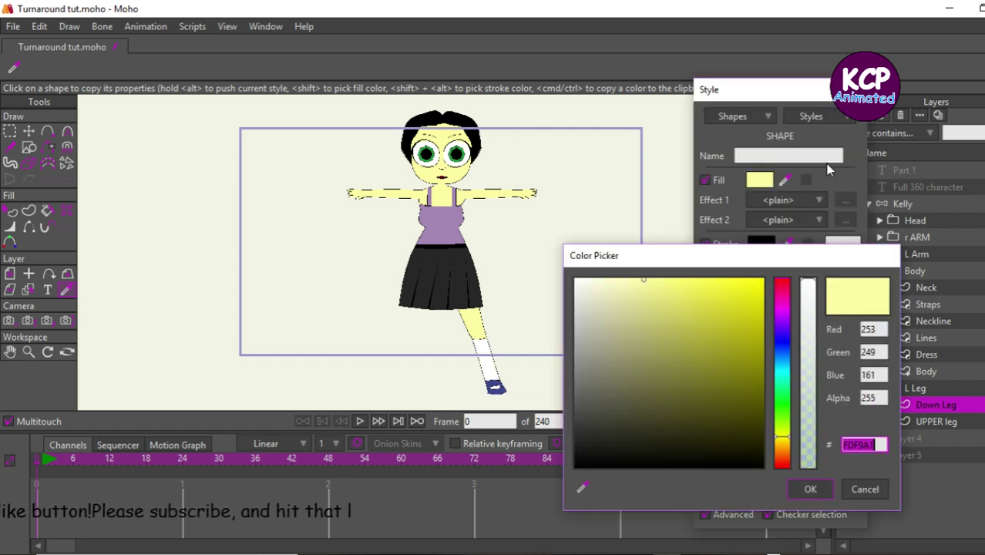
type("FDF9A1")
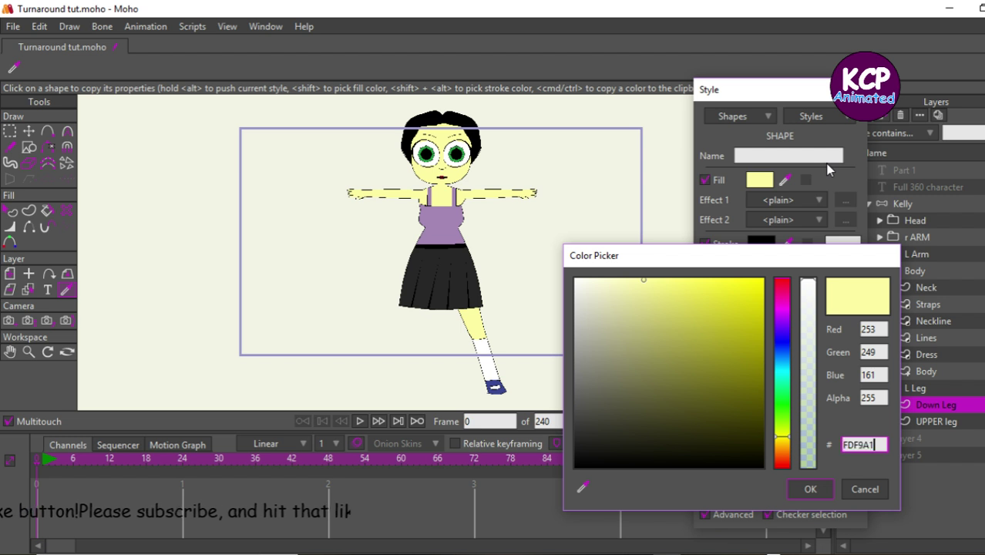
left_click(811, 488)
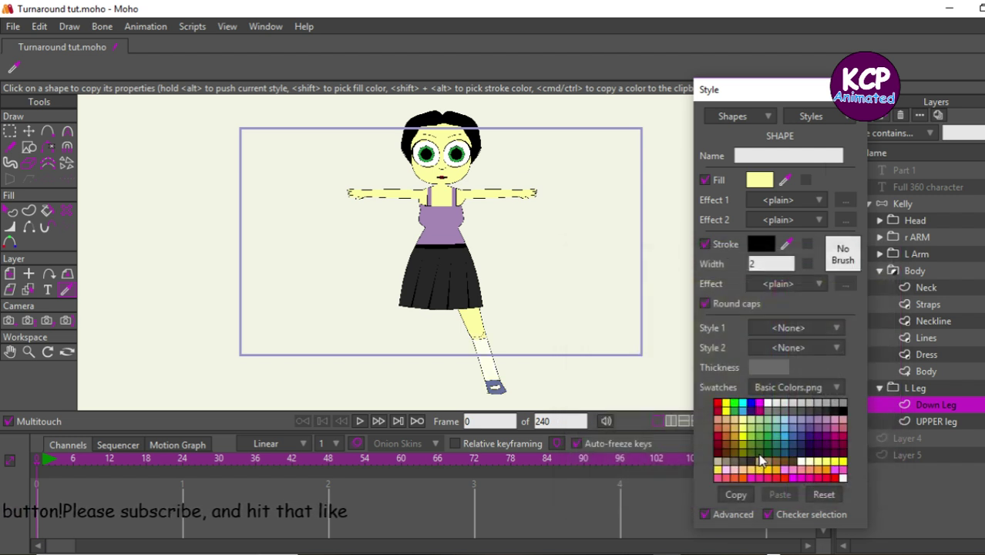
Set the UPPER leg shape's fill colour to FDF9A1, deselect it and close the style settings.
left_click(940, 421)
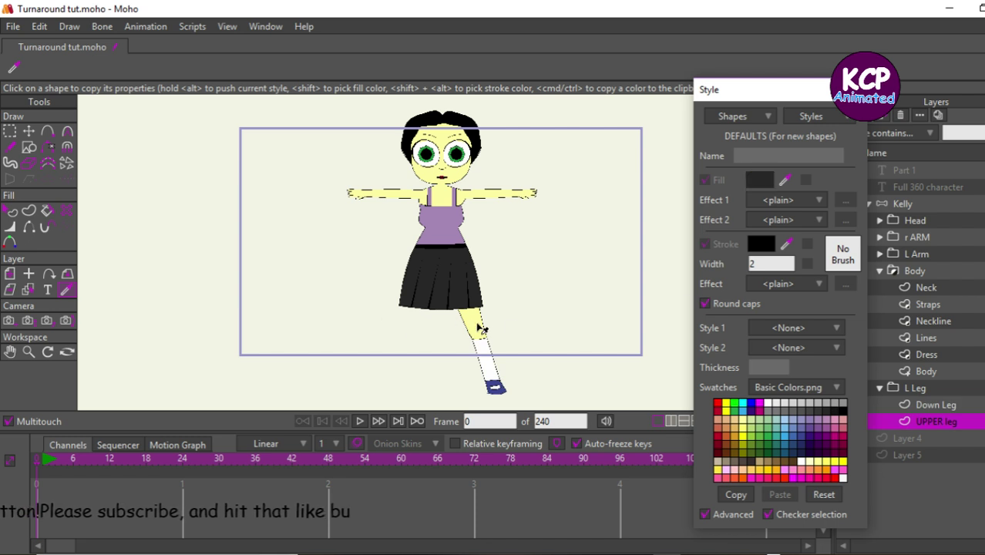
left_click(10, 211)
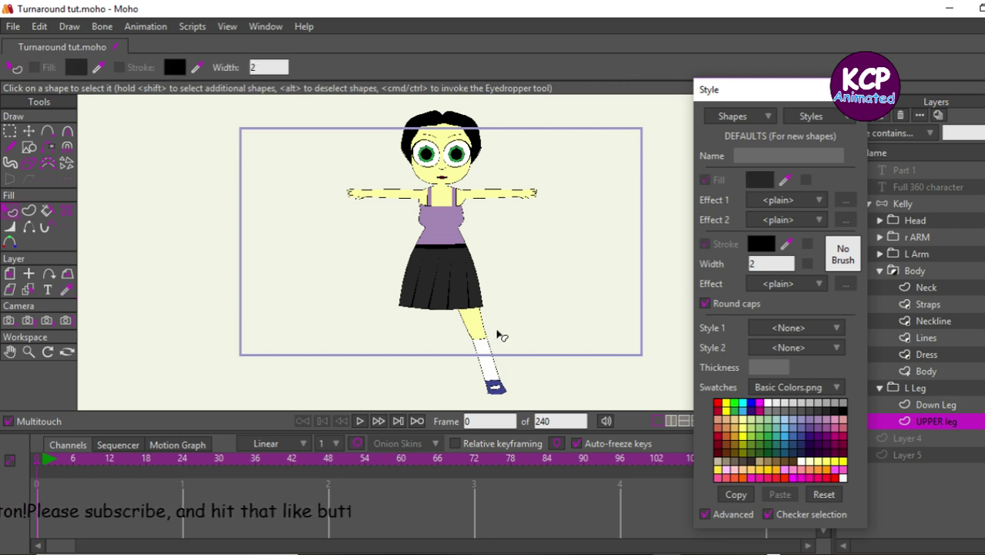
left_click(477, 322)
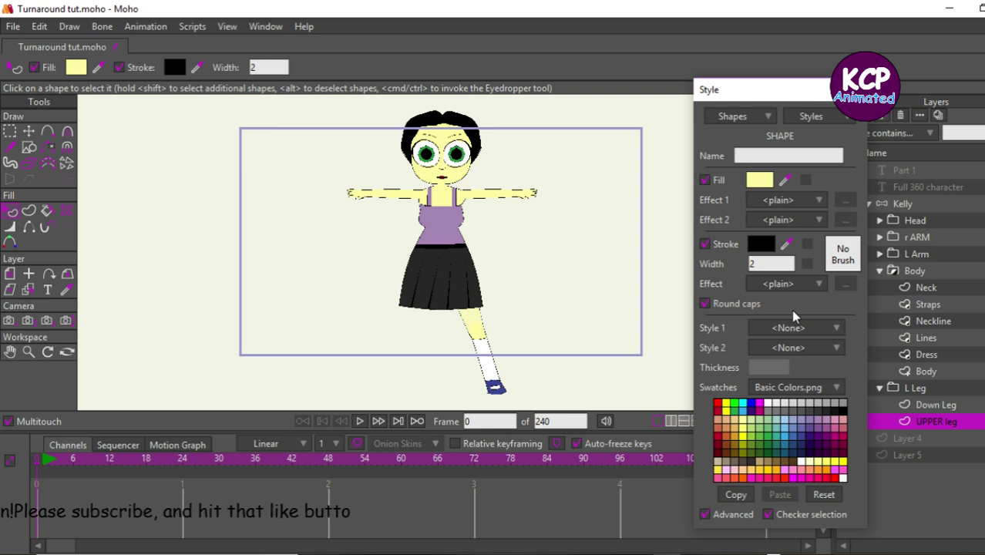
left_click(759, 180)
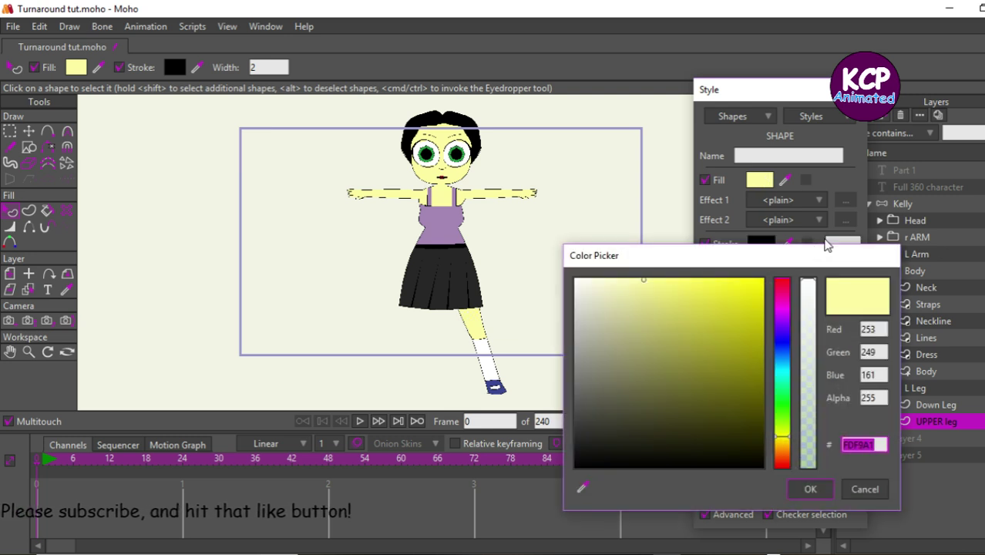
key("End")
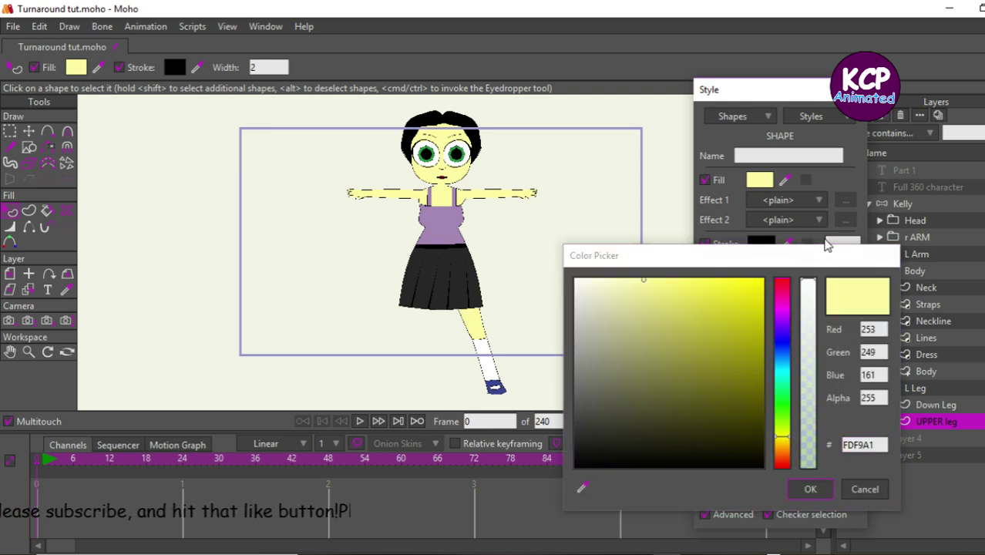
key("Return")
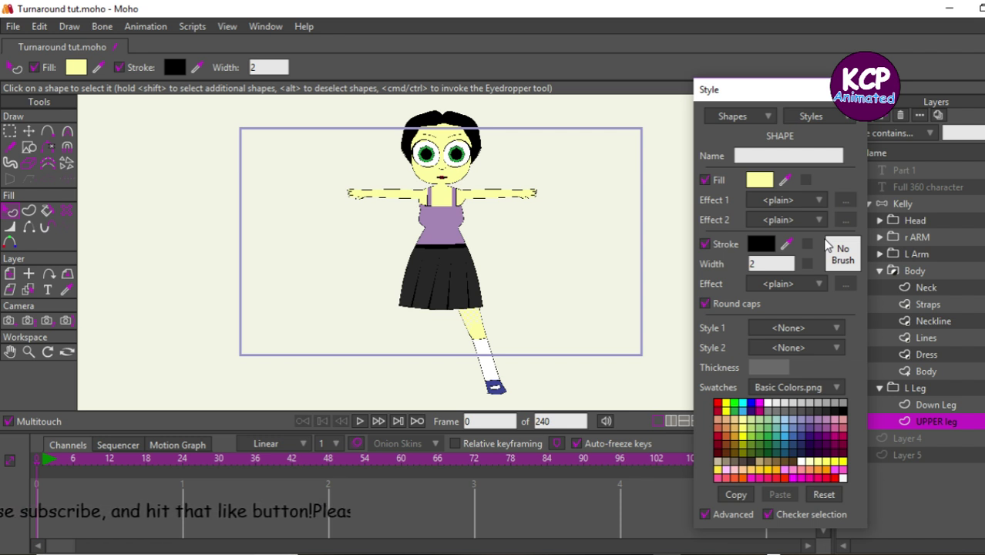
key("ctrl+shift+a")
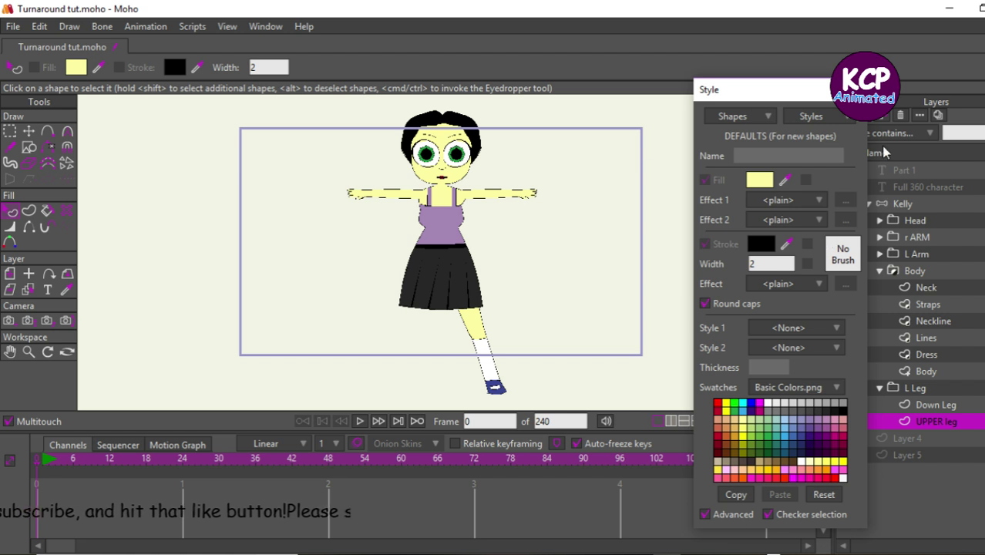
left_click(858, 89)
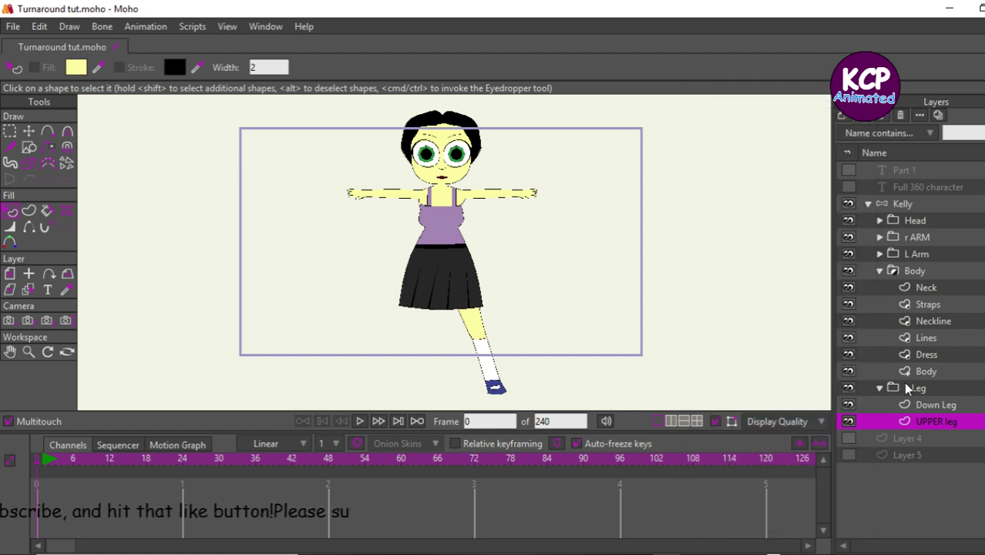
Collapse the L Leg and Body groups and duplicate the L Leg group.
left_click(882, 389)
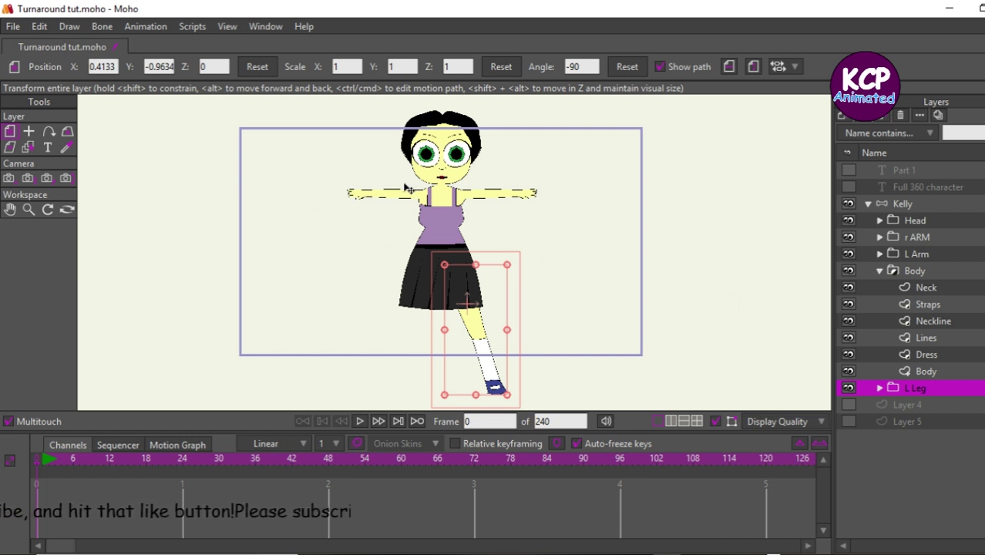
left_click(880, 269)
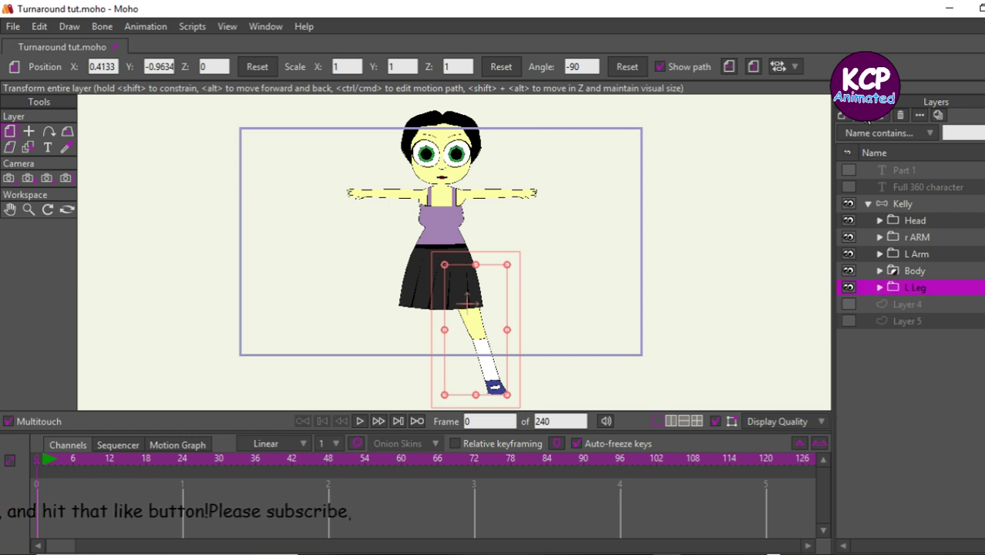
key("ctrl+d")
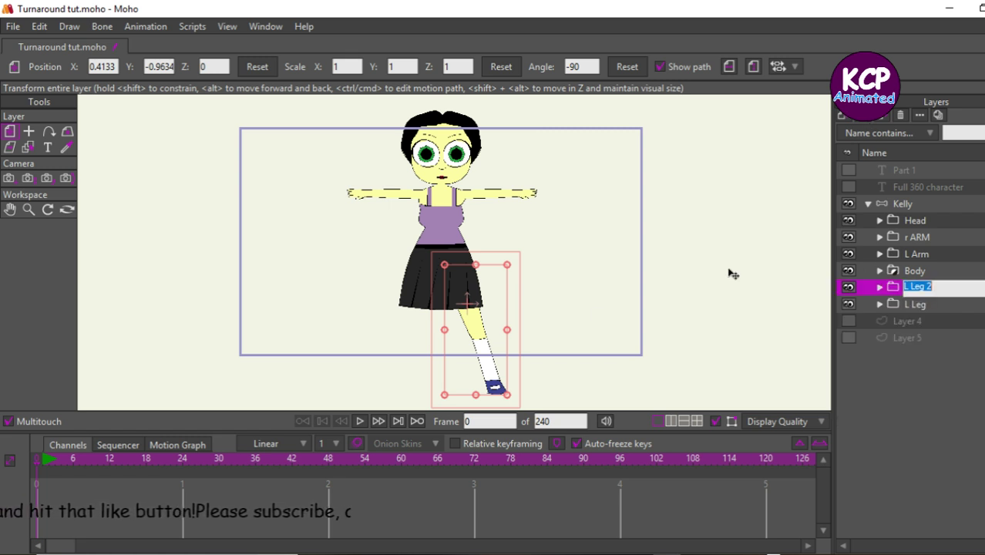
Rename the duplicated leg group R Leg.
type("R")
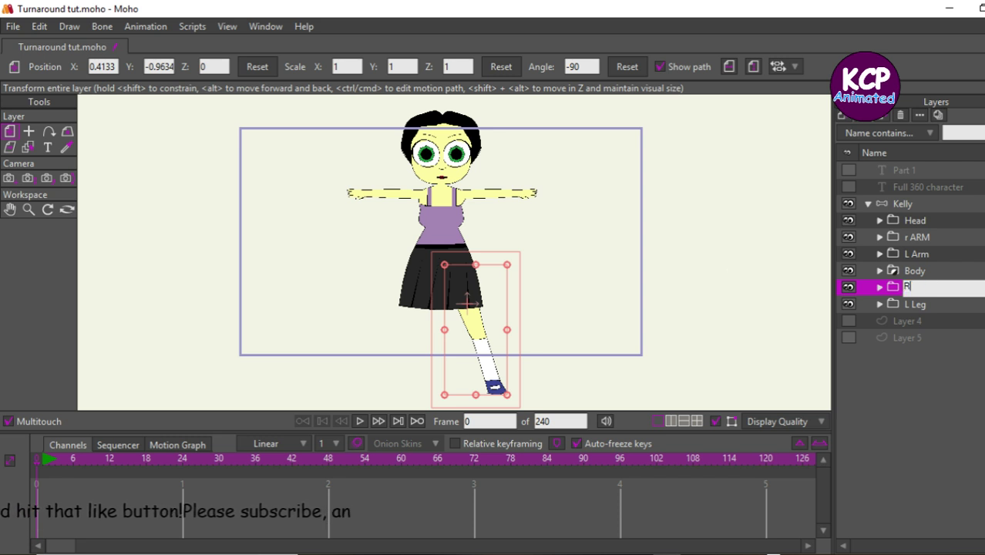
type(" Lwe")
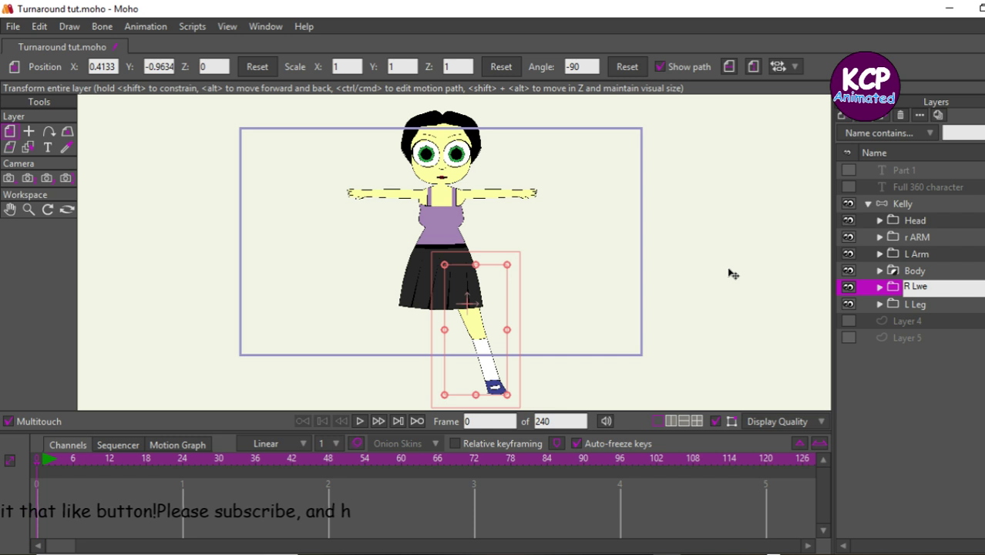
key("BackSpace")
key("BackSpace")
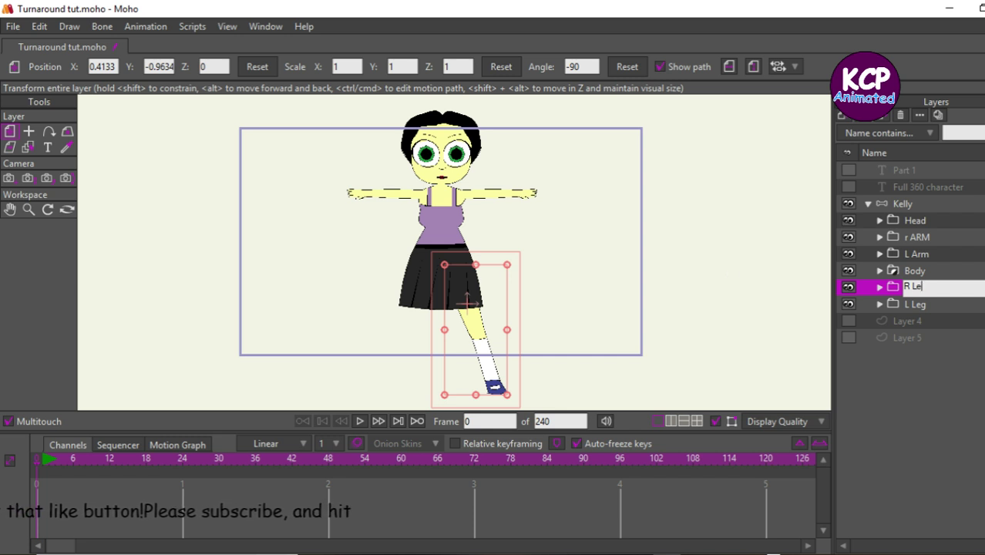
type("wg")
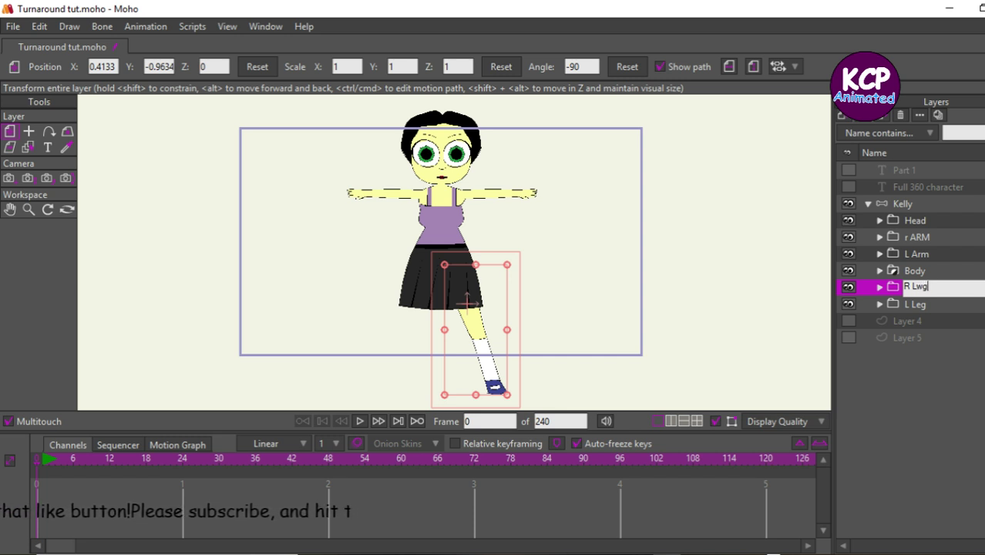
key("BackSpace")
type("we")
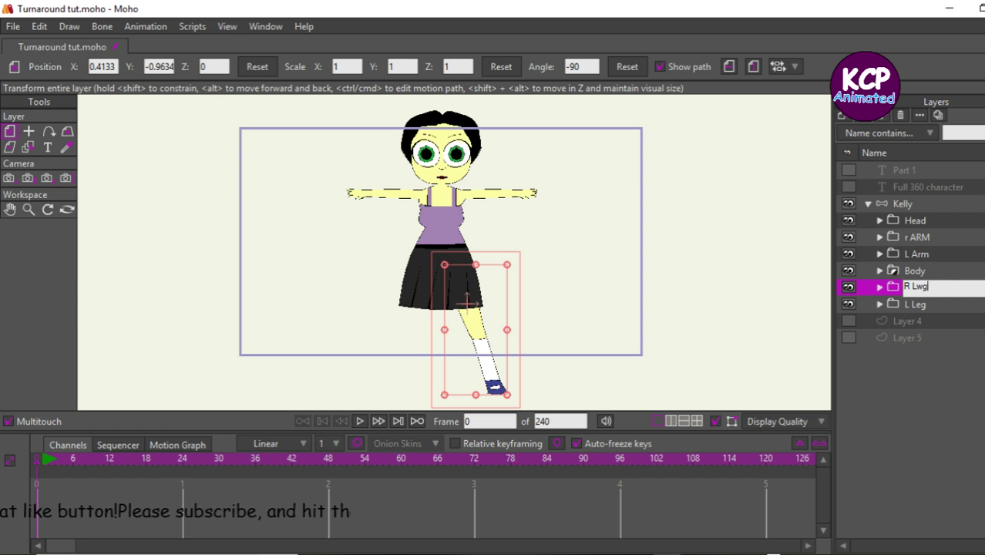
key("BackSpace")
key("BackSpace")
type("w")
key("BackSpace")
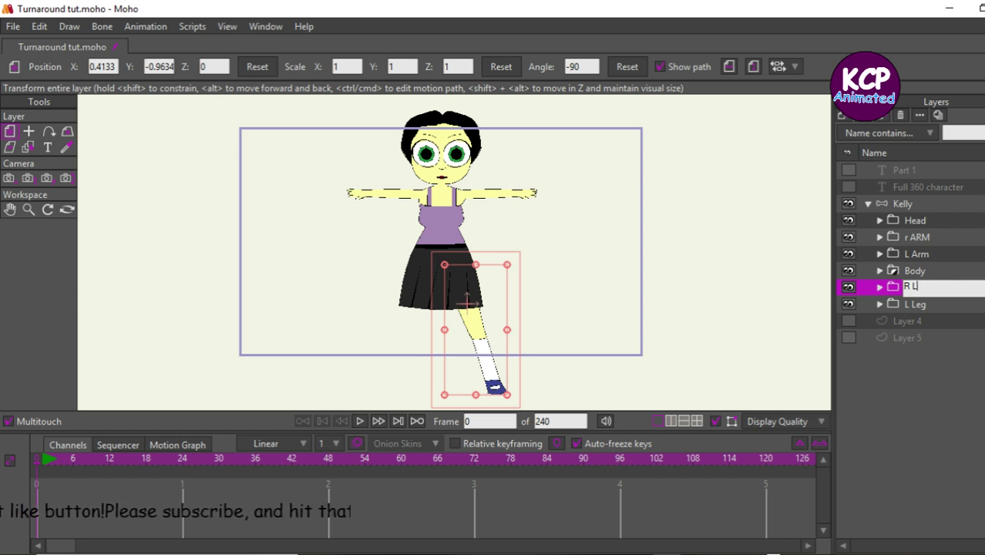
type("eg")
key("Return")
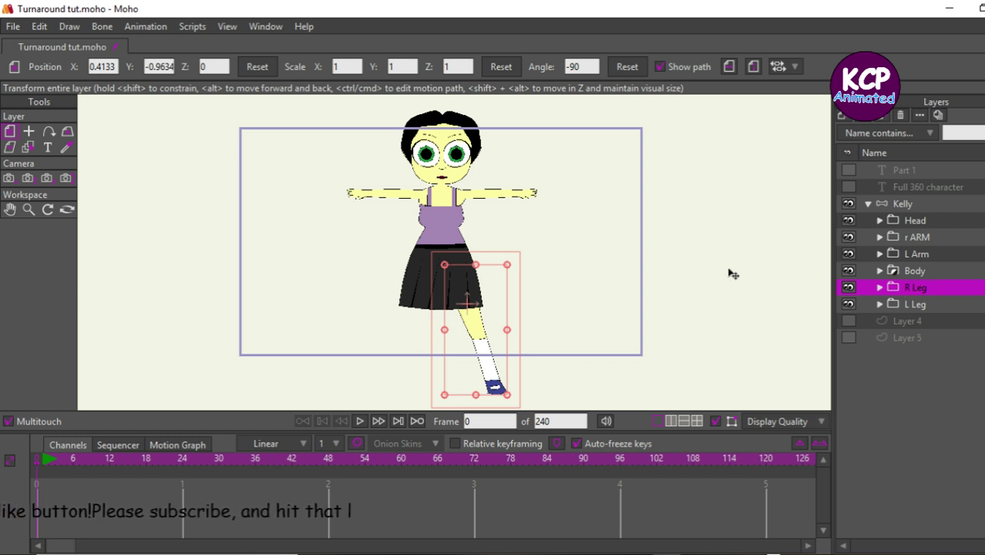
Flip the R Leg group horizontally and move it under the skirt's opposite side, at about X -0.0645.
left_click(728, 66)
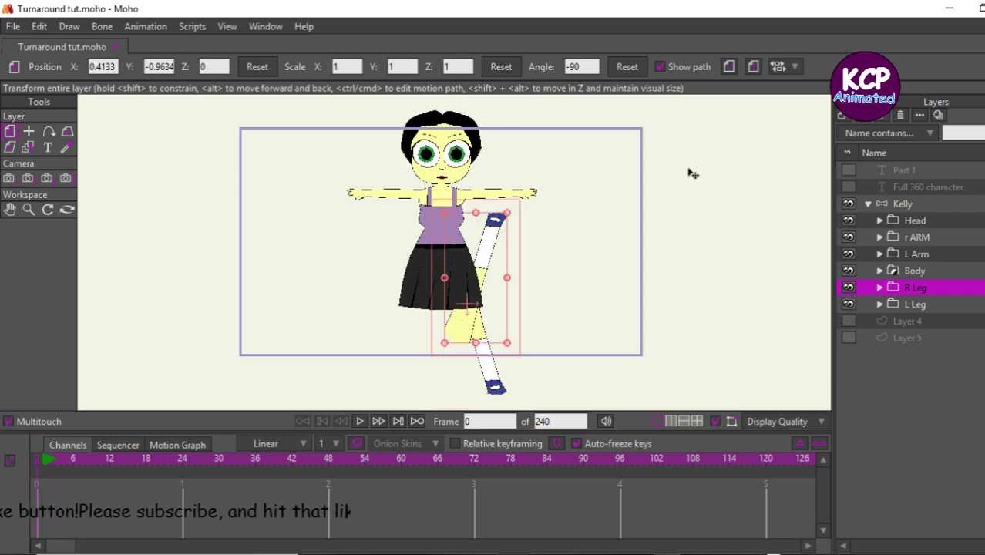
left_click(729, 67)
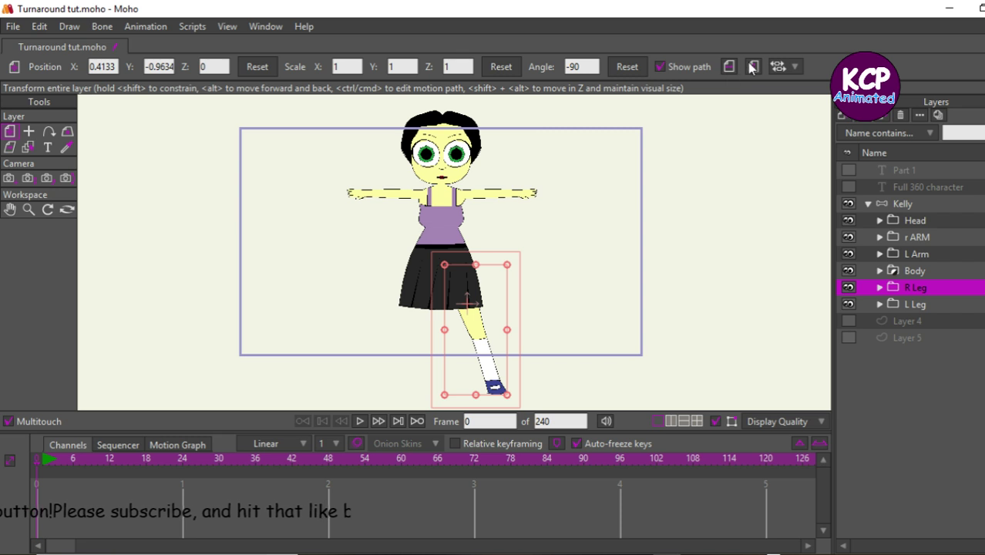
left_click(753, 67)
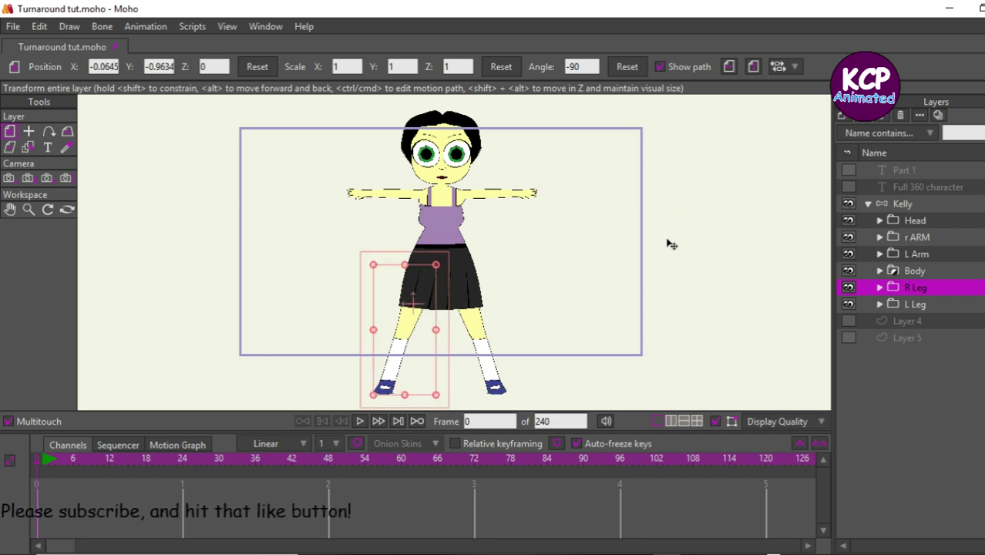
Add a new vector layer directly below the L Leg group.
left_click(909, 305)
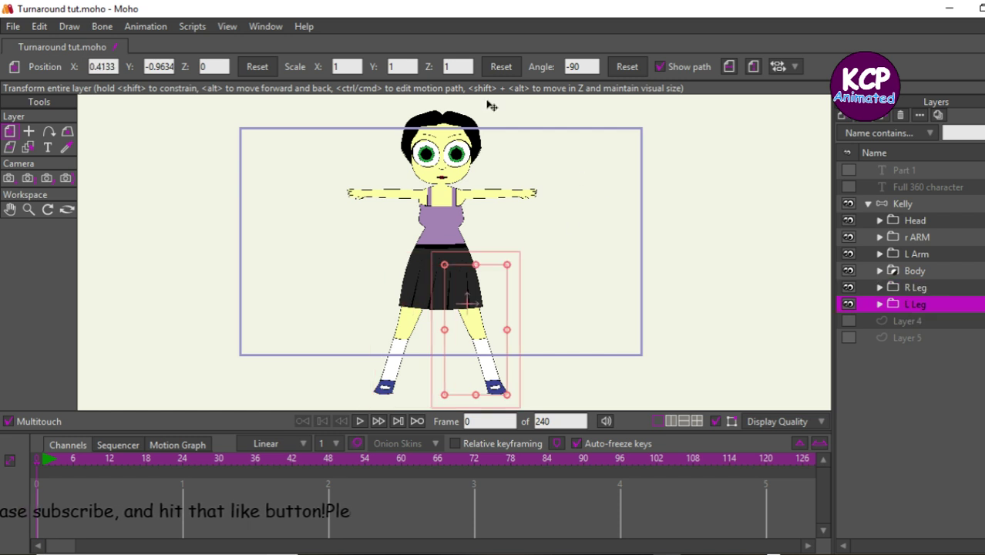
left_click(914, 321)
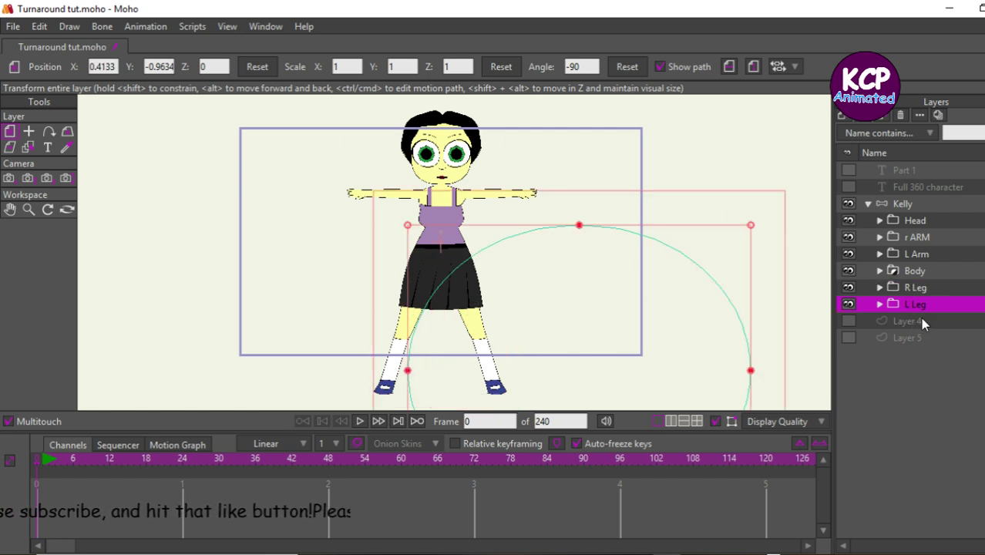
left_click(908, 302)
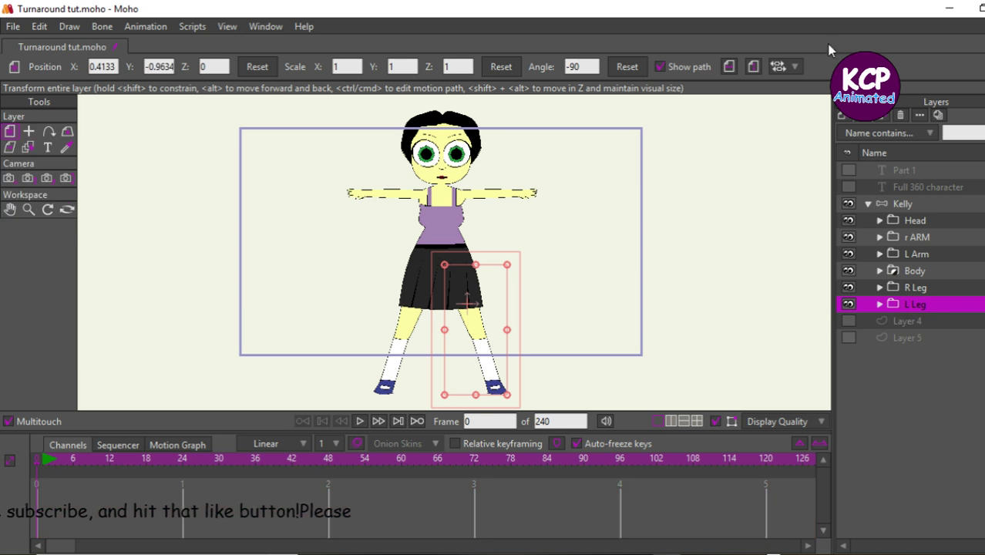
left_click(840, 116)
left_click(854, 130)
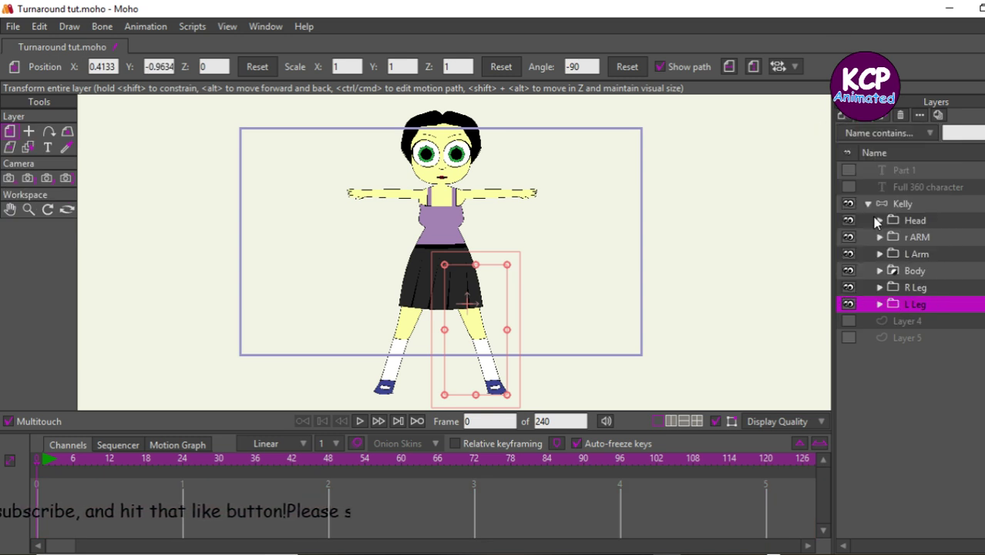
left_click_drag(927, 306, 923, 329)
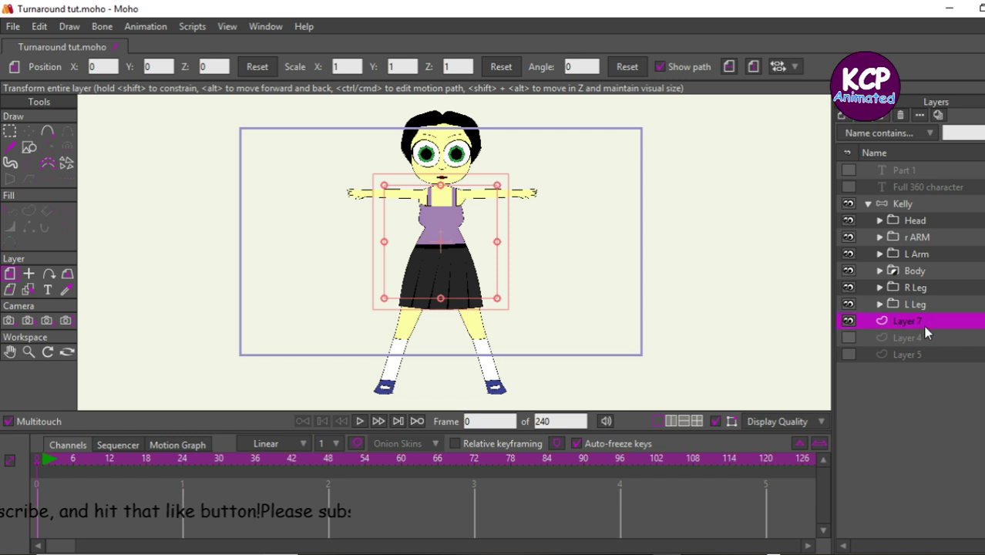
Rename the new vector layer Hair and place it inside the Kelly group below L Leg.
double_click(923, 321)
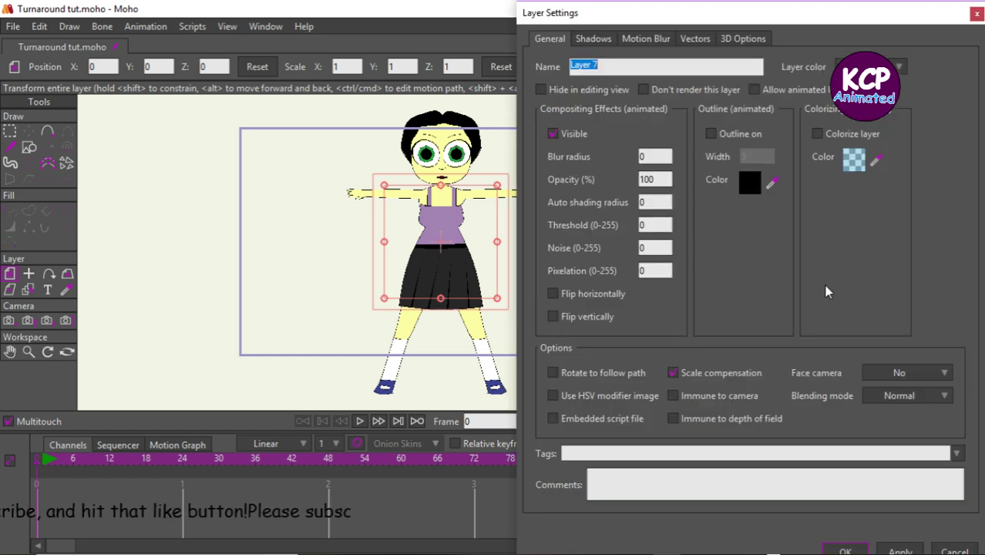
type("Hair")
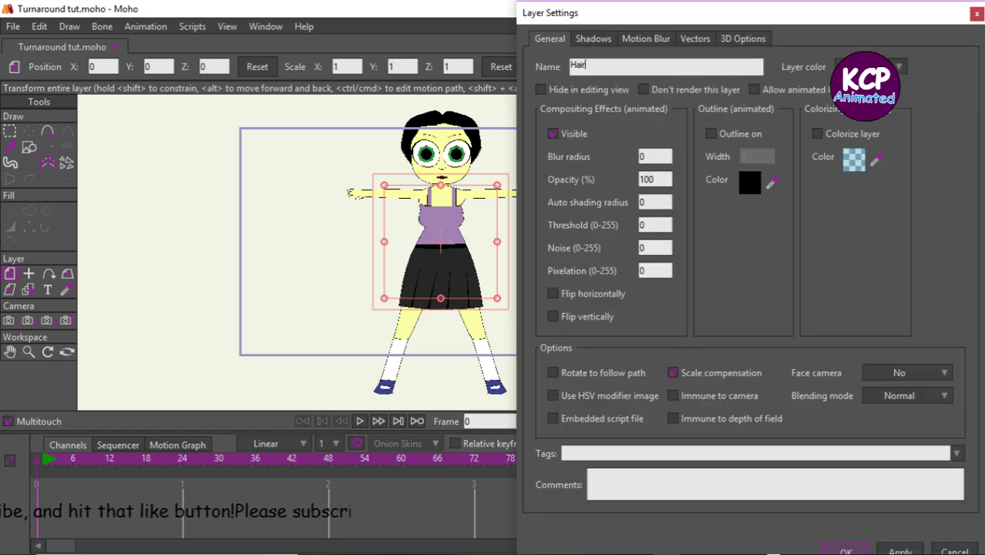
key("Return")
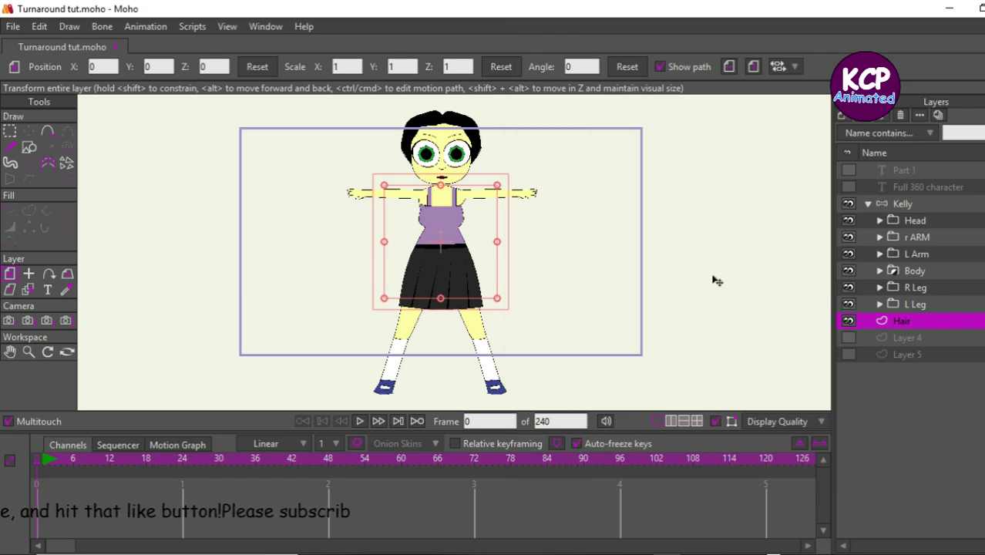
left_click(868, 203)
left_click_drag(888, 218, 889, 211)
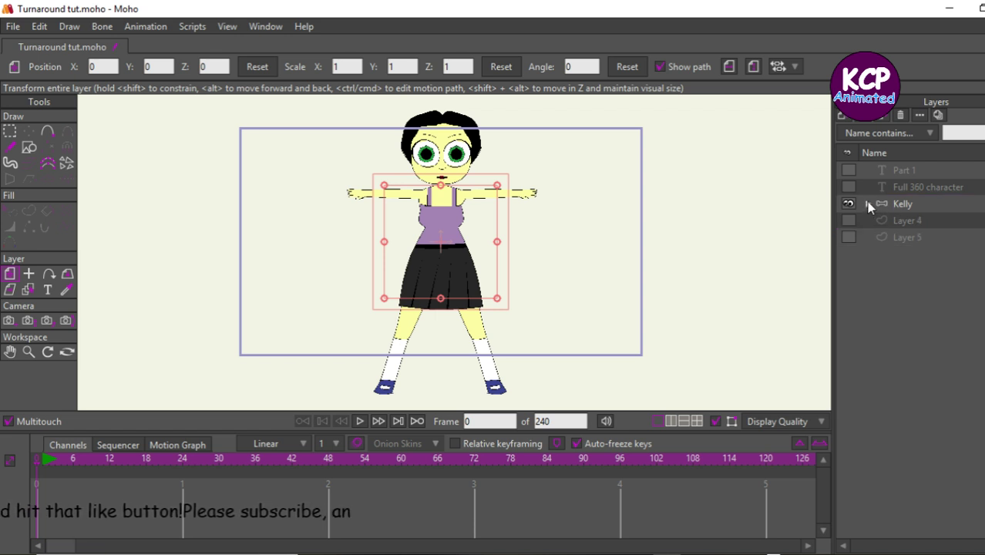
left_click(867, 203)
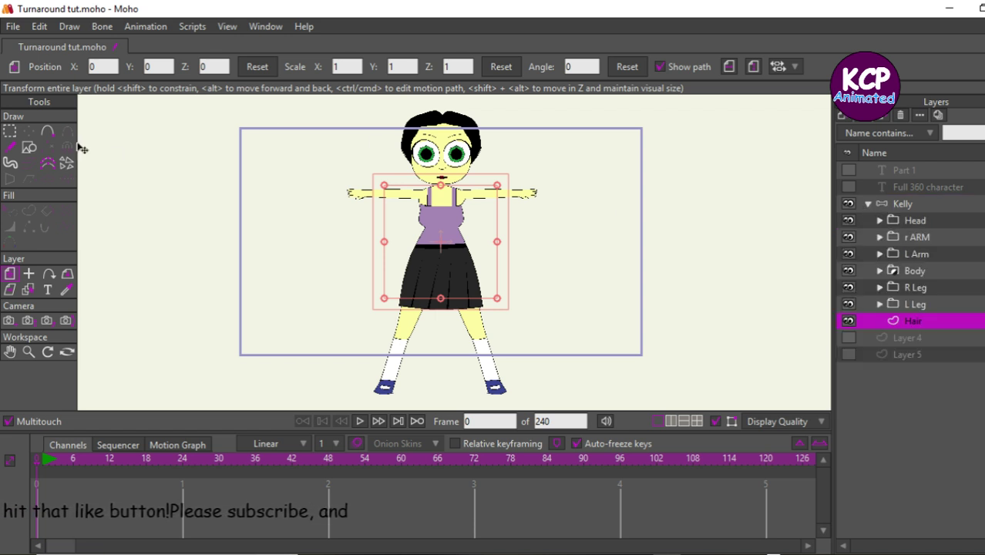
Draw a black filled oval on the Hair layer, behind the character from the top of the head down to the waist.
left_click(67, 289)
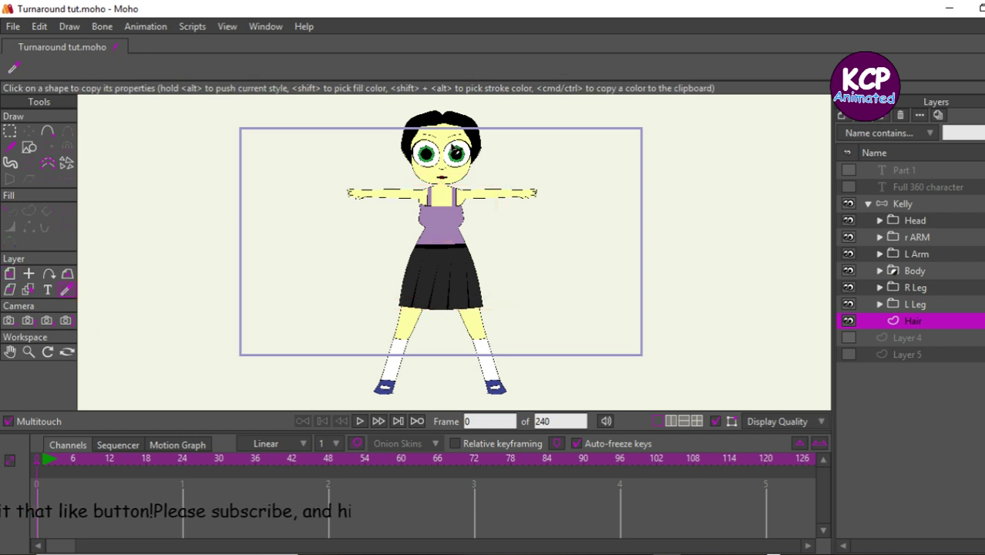
left_click(29, 147)
left_click(182, 67)
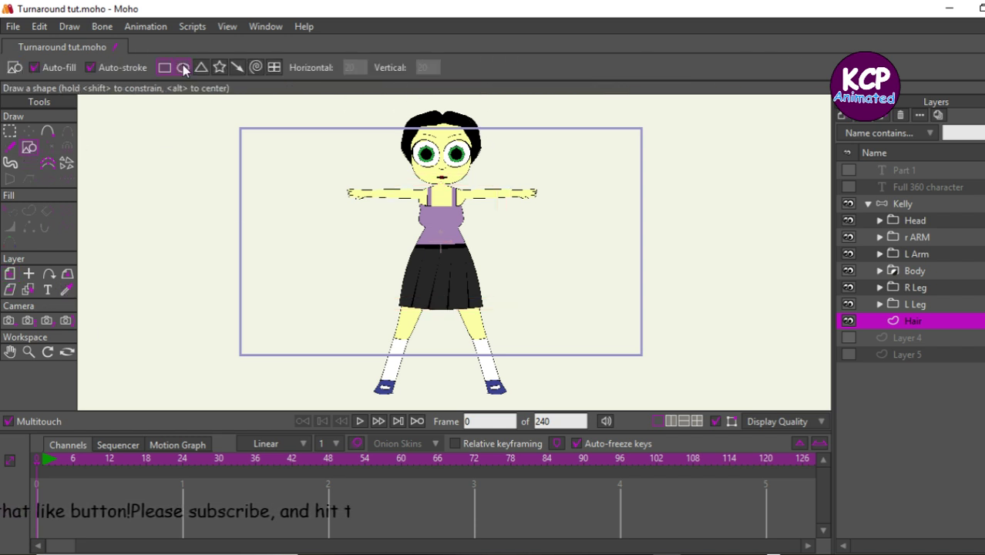
mouse_move(409, 104)
left_mouse_down()
mouse_move(503, 172)
mouse_move(506, 262)
mouse_move(492, 232)
left_mouse_up()
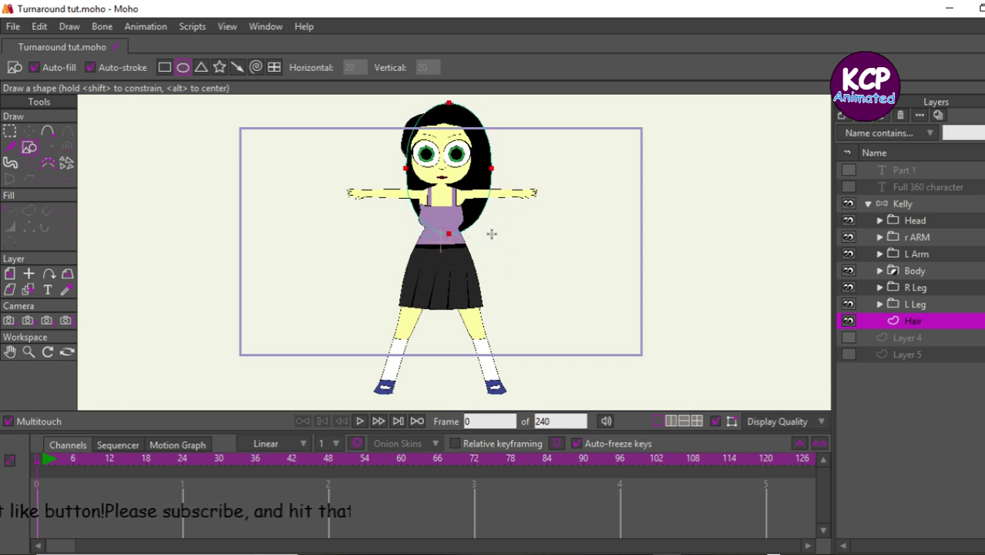
Move the whole hair oval sideways to centre it behind the head, and deselect its points.
left_click(28, 131)
mouse_move(314, 227)
left_mouse_down()
mouse_move(307, 235)
mouse_move(304, 226)
left_mouse_up()
left_click(308, 229)
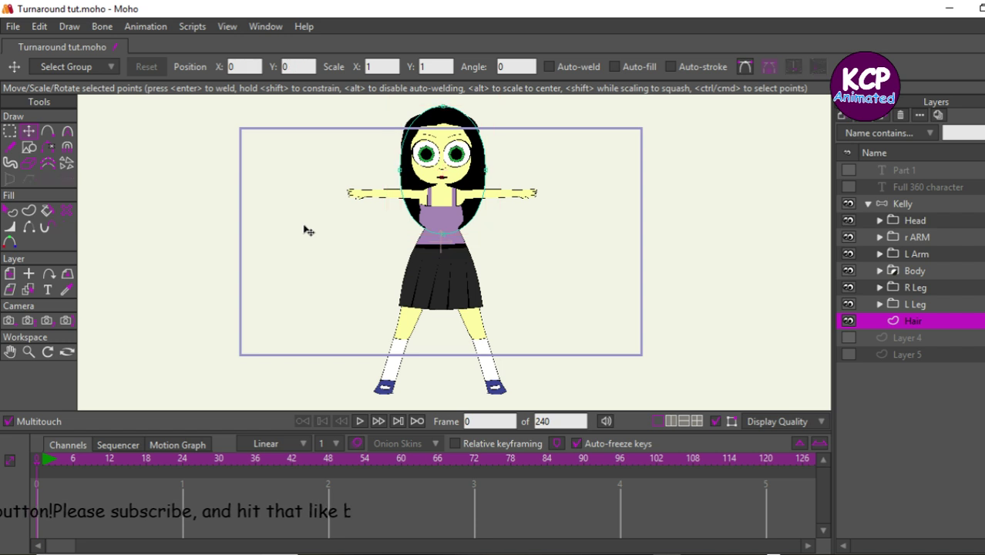
Transform the hair oval's side points outward and its top point upward so it evenly surrounds the existing hair.
scroll(308, 230, "up", 4)
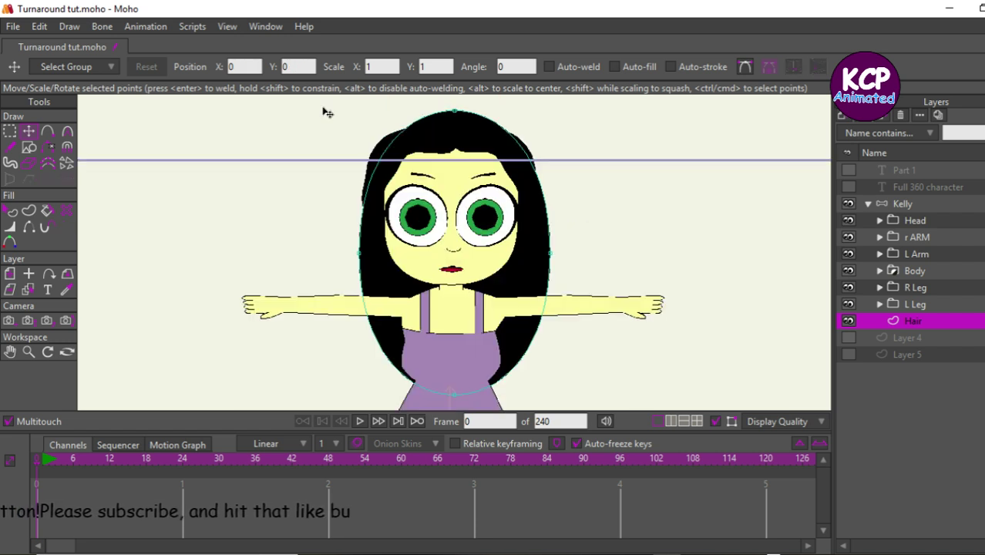
left_click(28, 133)
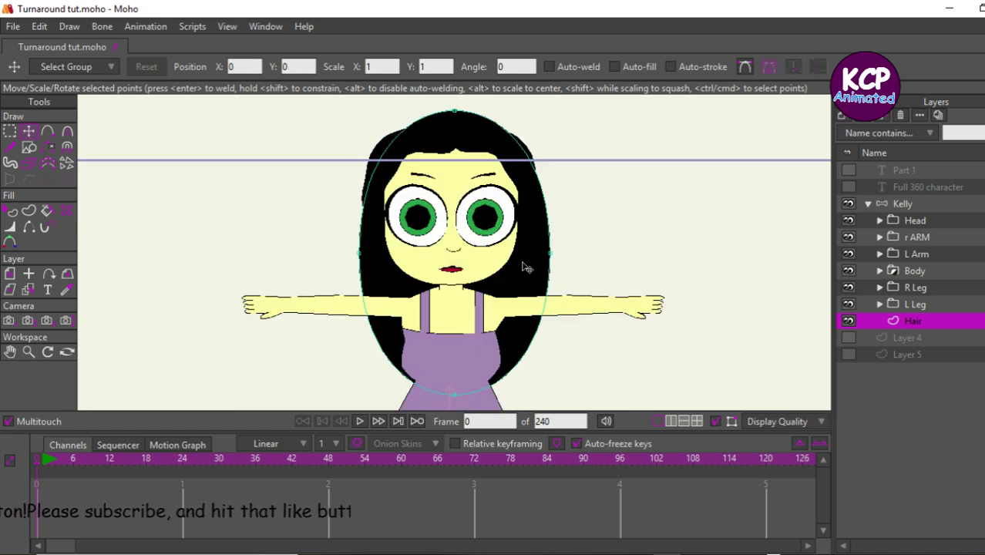
left_click_drag(549, 253, 560, 242)
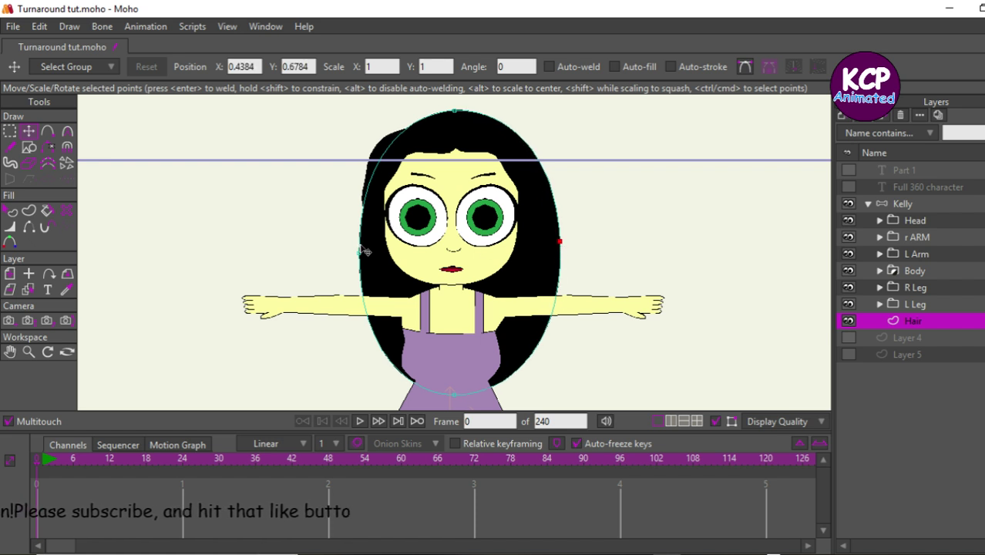
left_click_drag(359, 252, 352, 244)
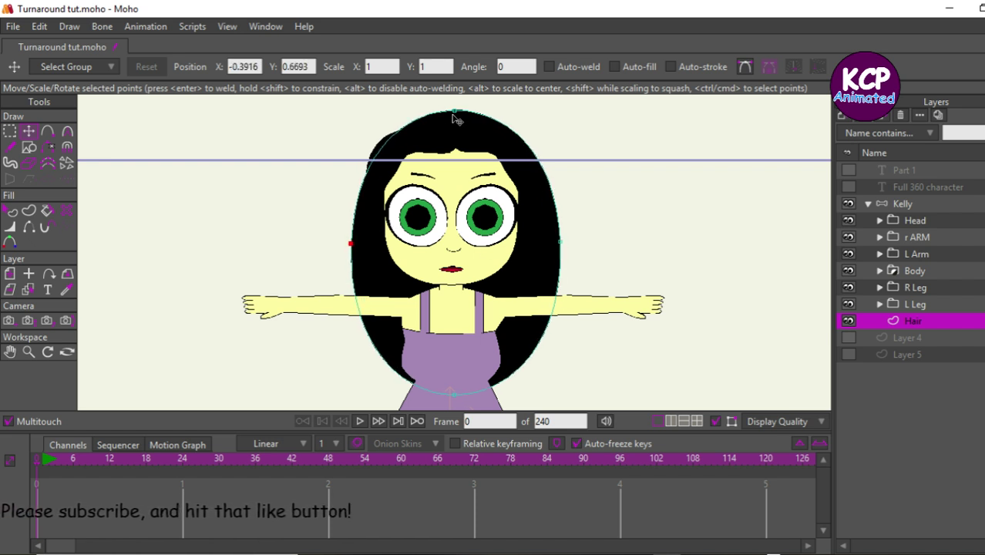
left_click_drag(456, 114, 451, 106)
left_click_drag(564, 249, 557, 243)
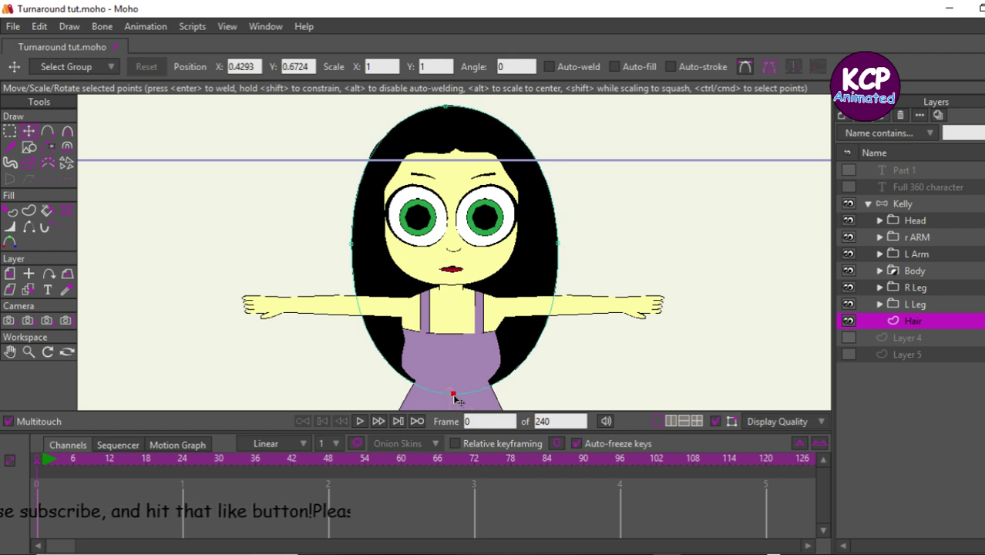
left_click(452, 395)
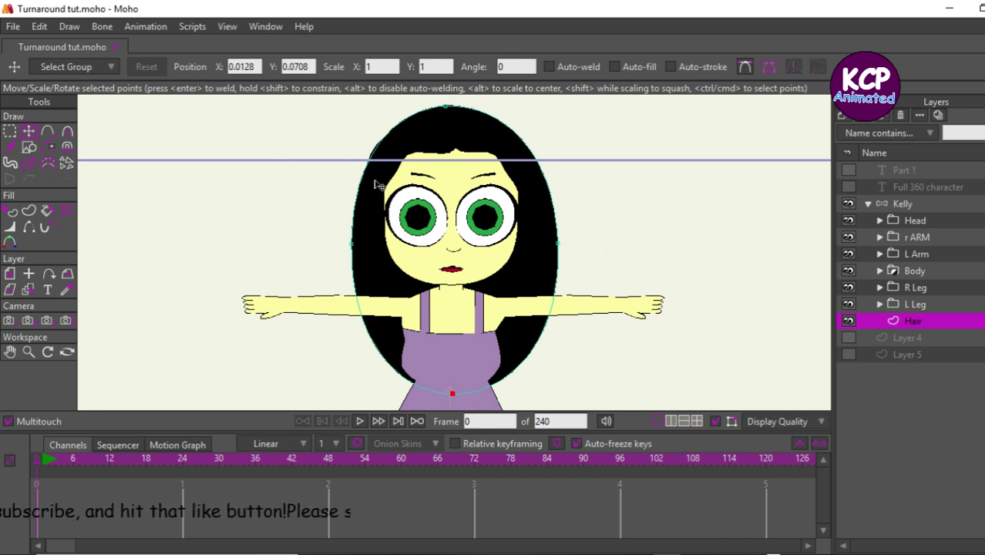
left_click_drag(390, 163, 349, 365)
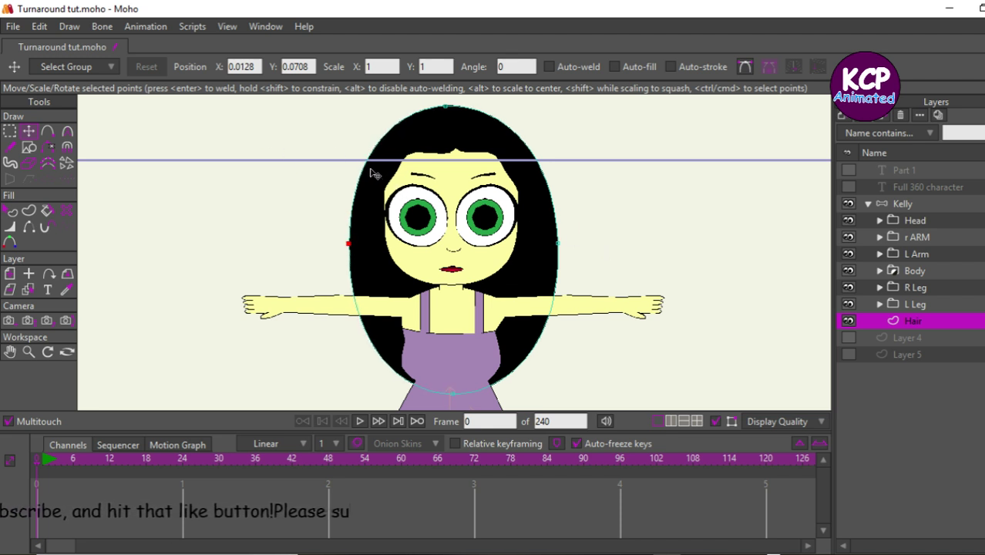
left_click_drag(559, 237, 560, 239)
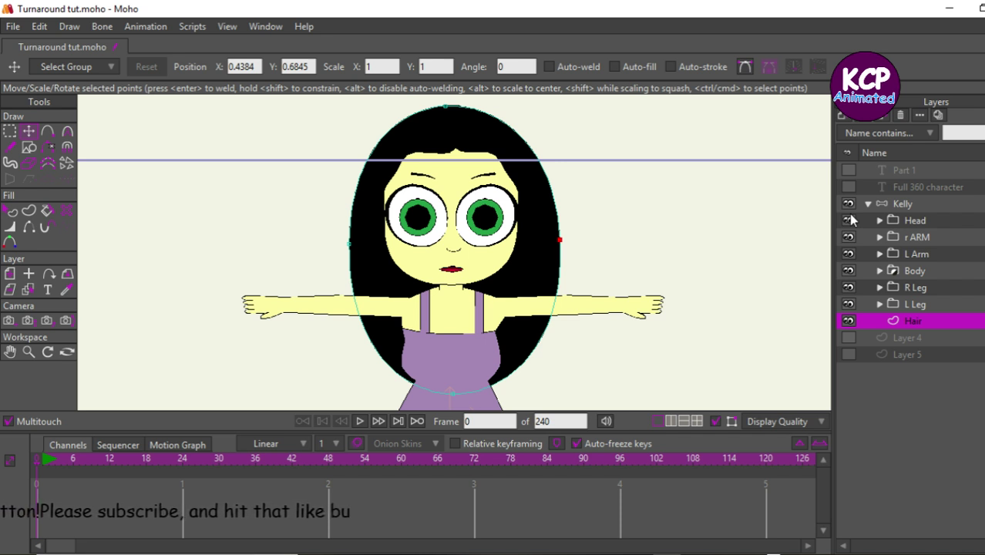
Select the Kelly bone layer, view the whole character and switch to Open Broadcaster Software.
left_click(909, 202)
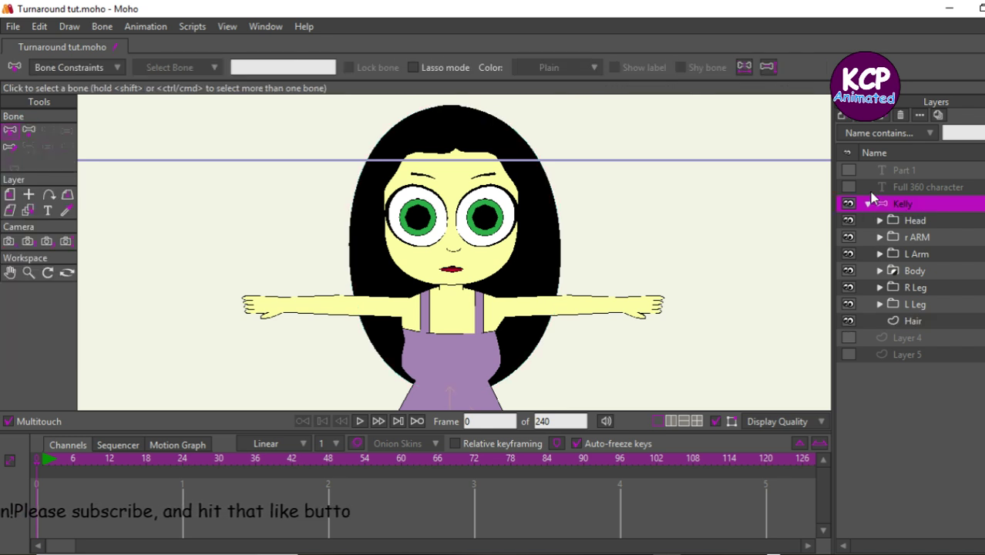
key("ctrl+r")
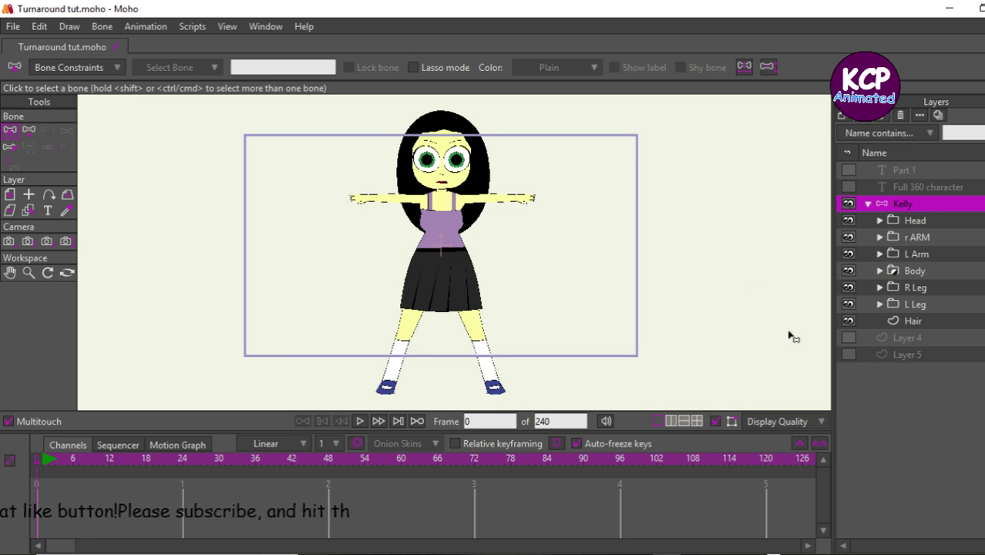
left_click(582, 554)
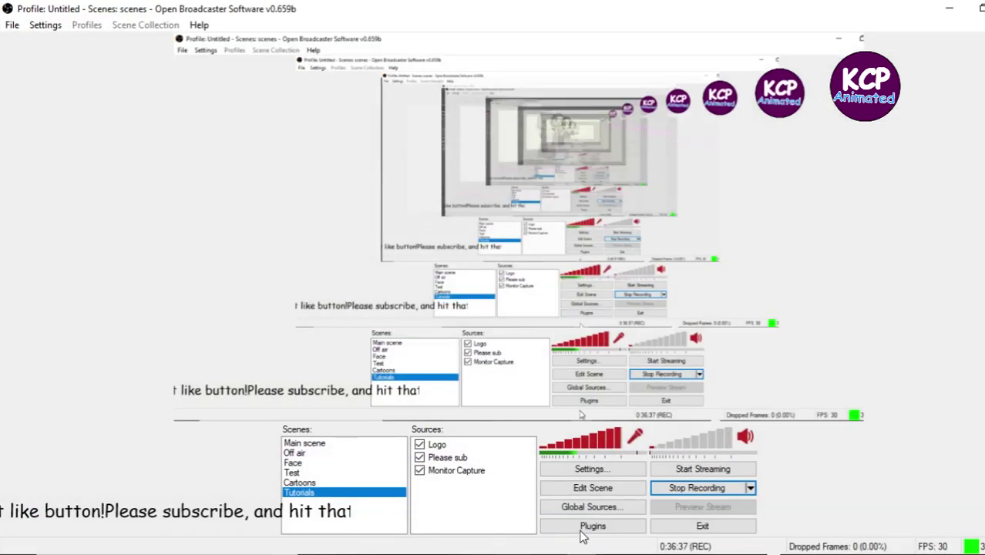